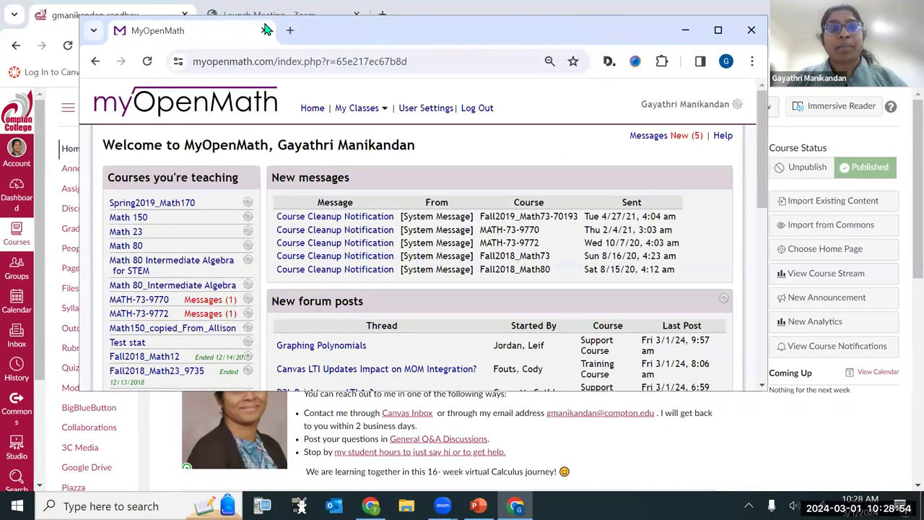
Maximize the MyOpenMath window, then start a new blank tab in the Canvas sandbox browser window.
left_click(717, 32)
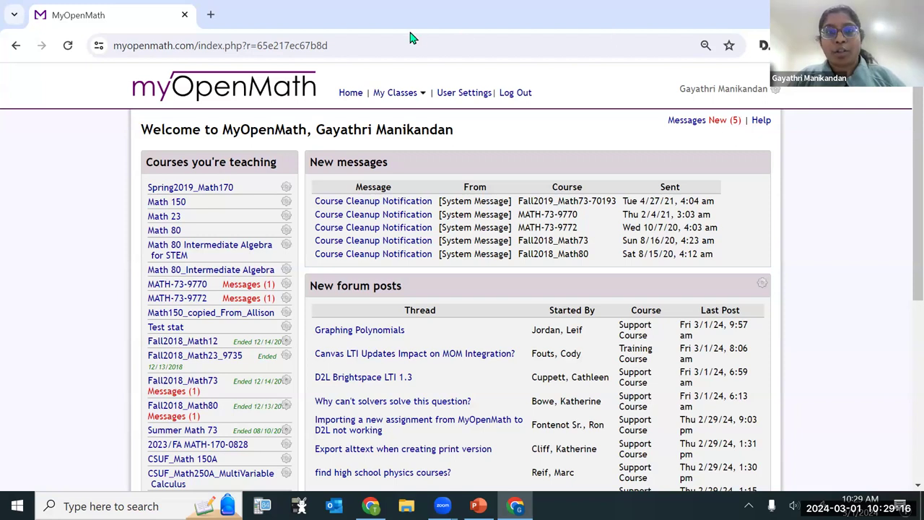
key("alt+Tab")
left_click(380, 16)
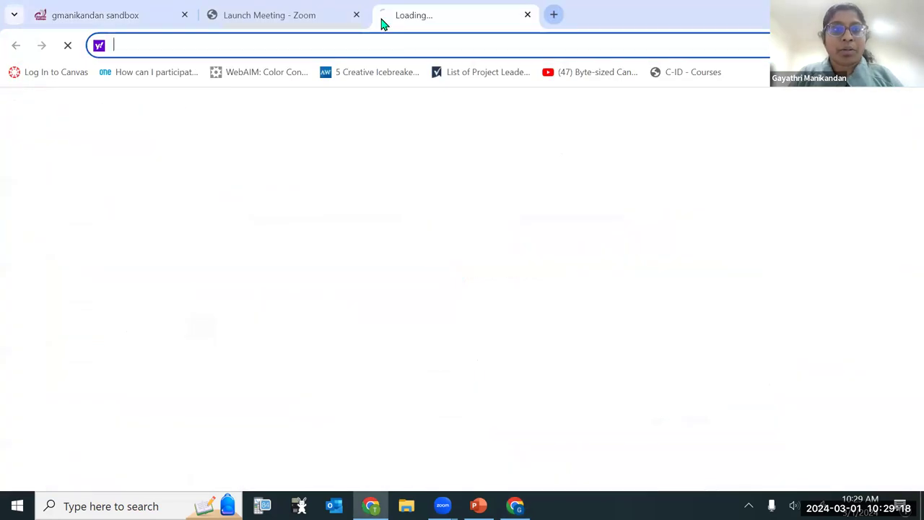
Go to myopenmath.com and follow the 'request an instructor account' link.
type("my")
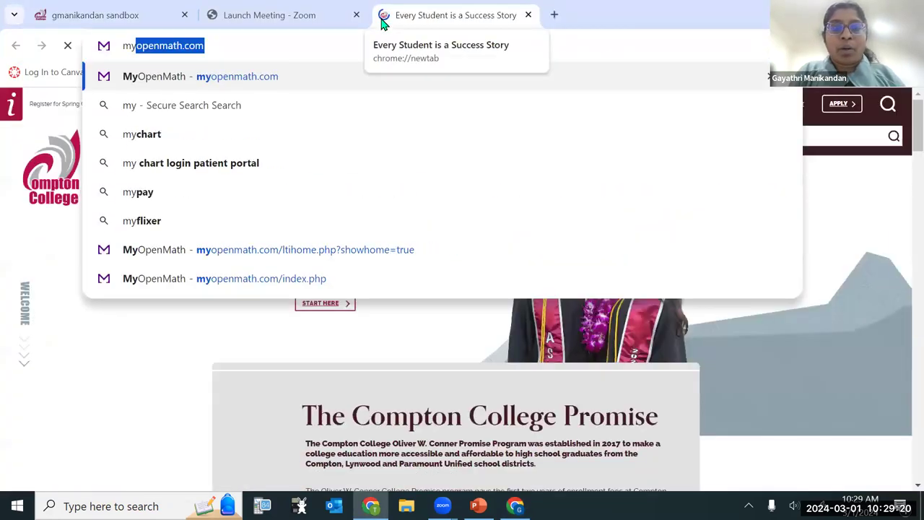
type("ope")
key("Return")
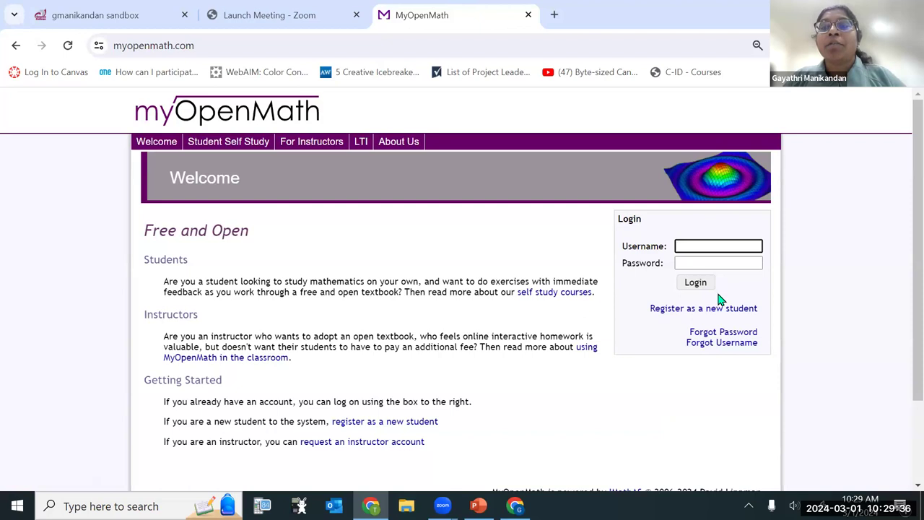
scroll(719, 298, "down", 1)
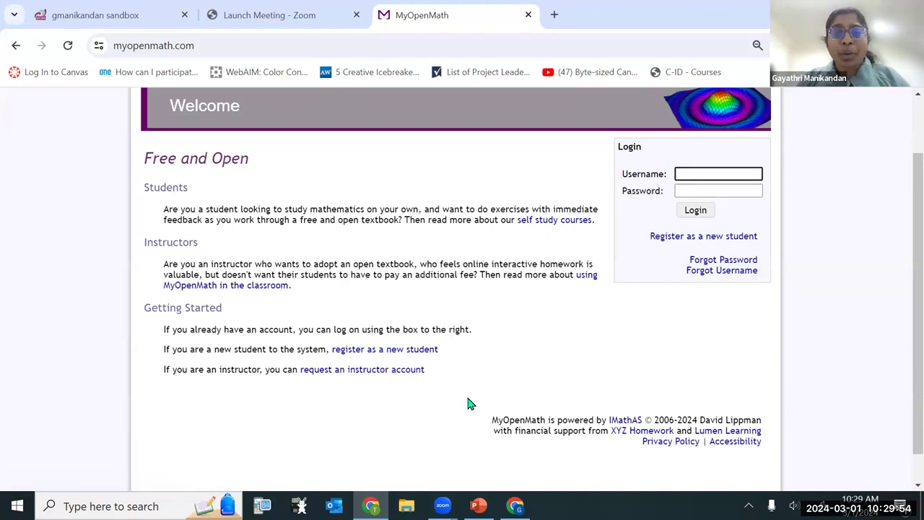
scroll(433, 361, "down", 1)
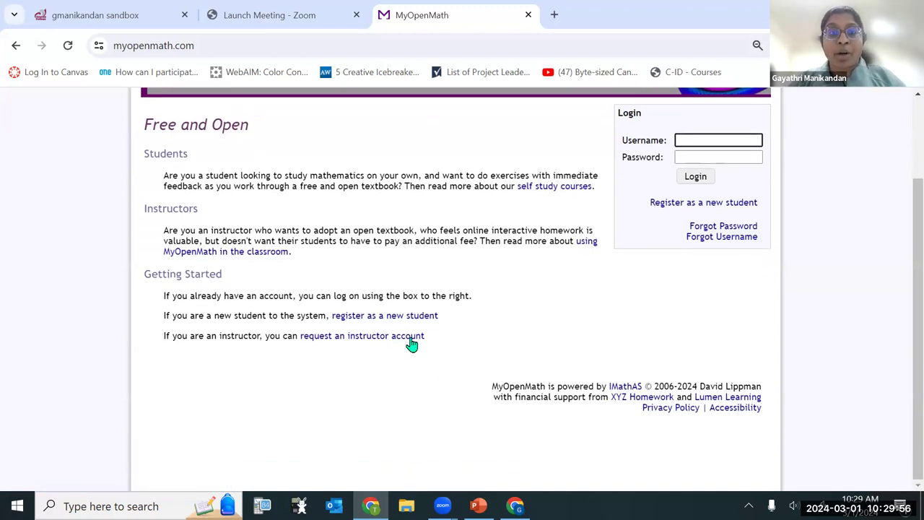
left_click(406, 337)
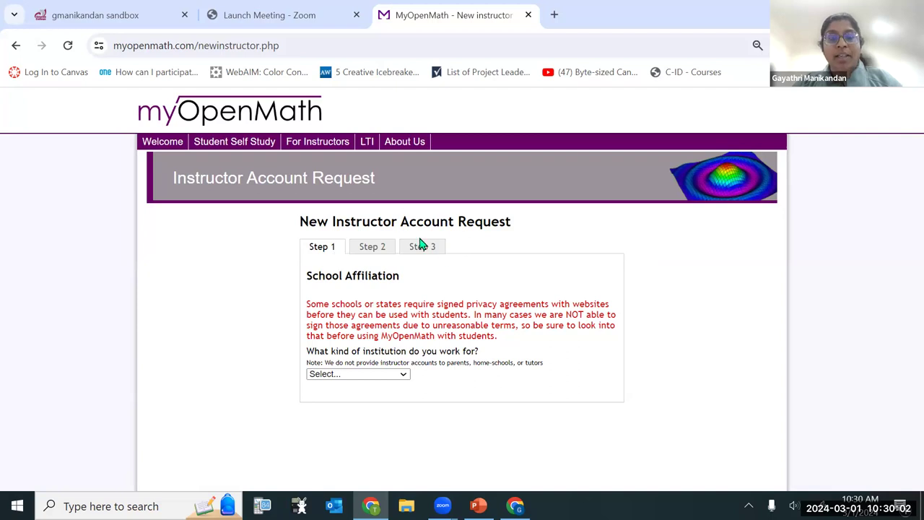
Check the institution type options, then scroll the For Instructors page's pre-built course list.
left_click(375, 376)
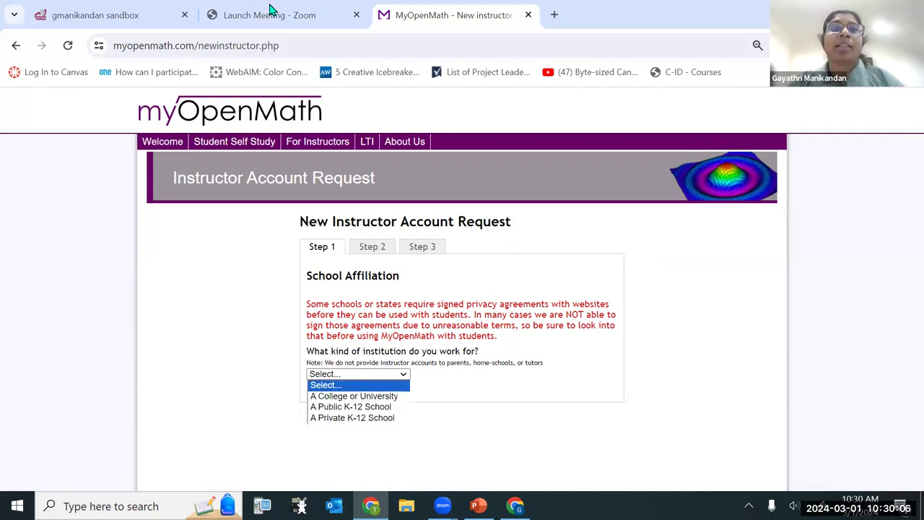
left_click(304, 142)
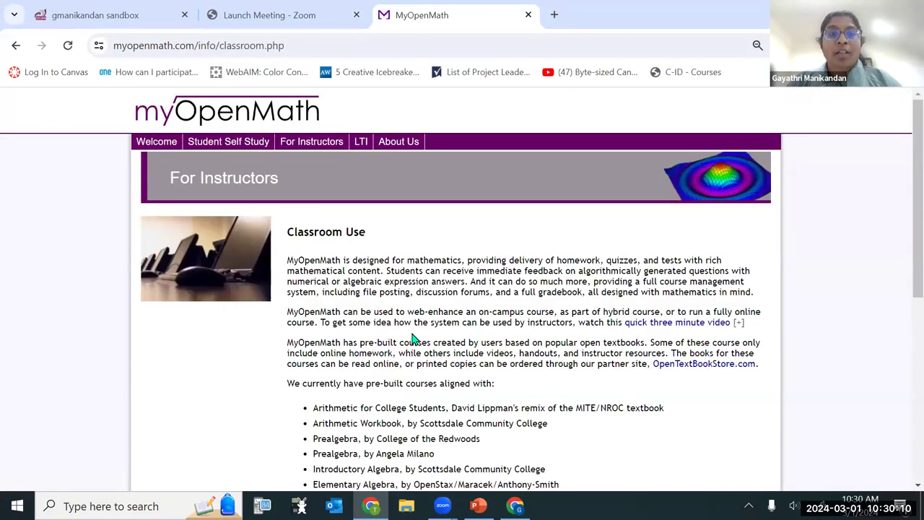
scroll(416, 339, "down", 4)
scroll(458, 324, "up", 4)
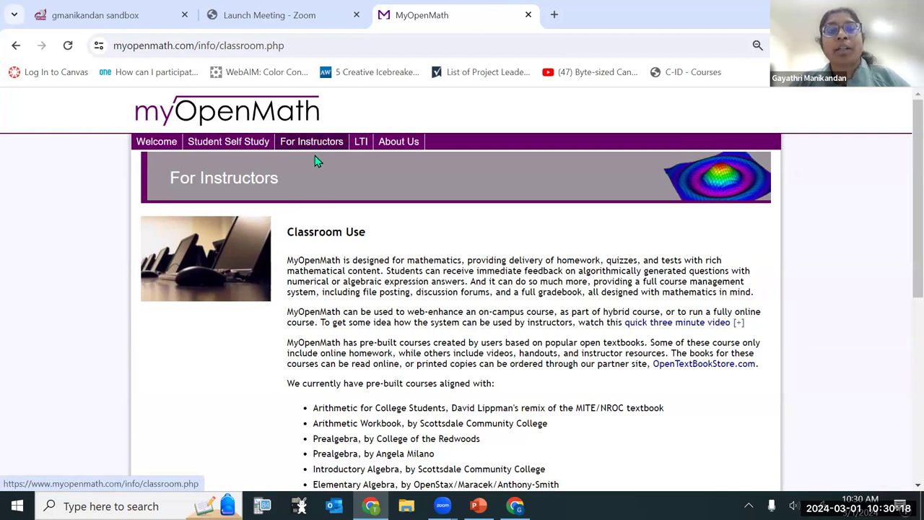
scroll(536, 260, "down", 3)
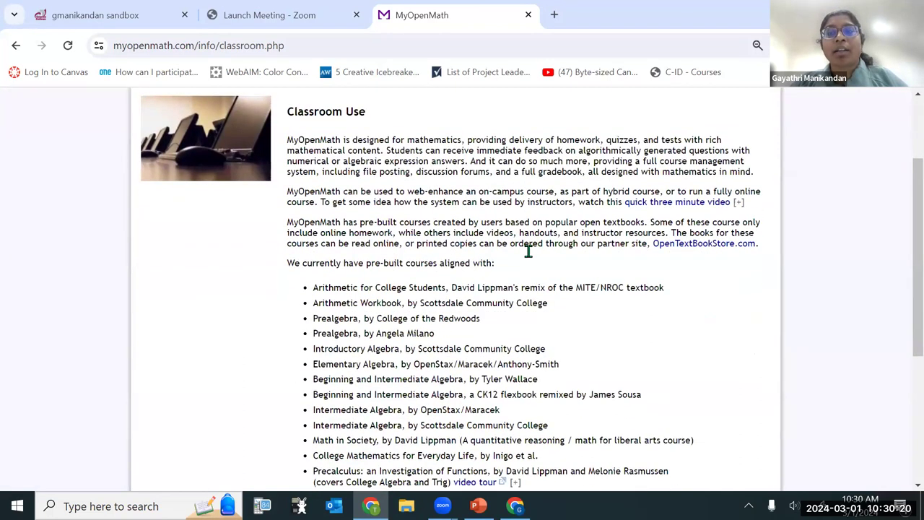
scroll(639, 209, "up", 1)
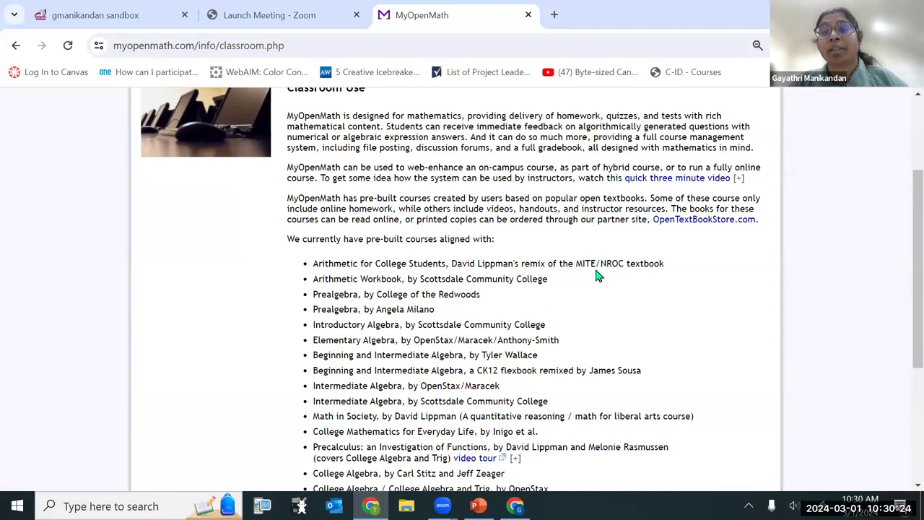
scroll(369, 254, "down", 1)
scroll(361, 217, "down", 1)
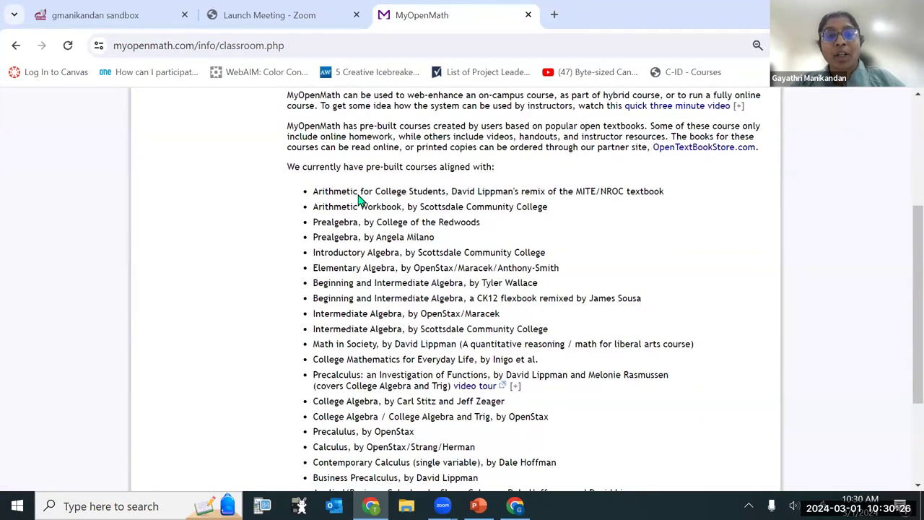
scroll(359, 210, "down", 2)
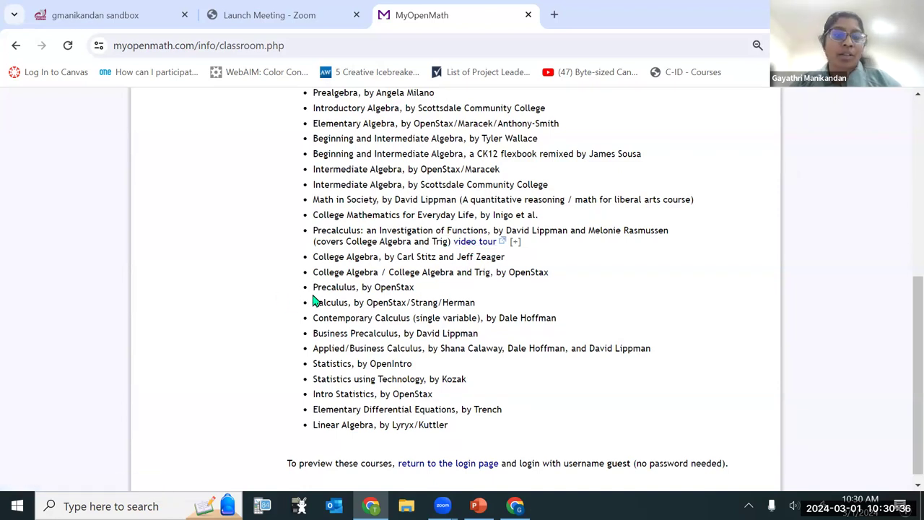
scroll(332, 321, "down", 1)
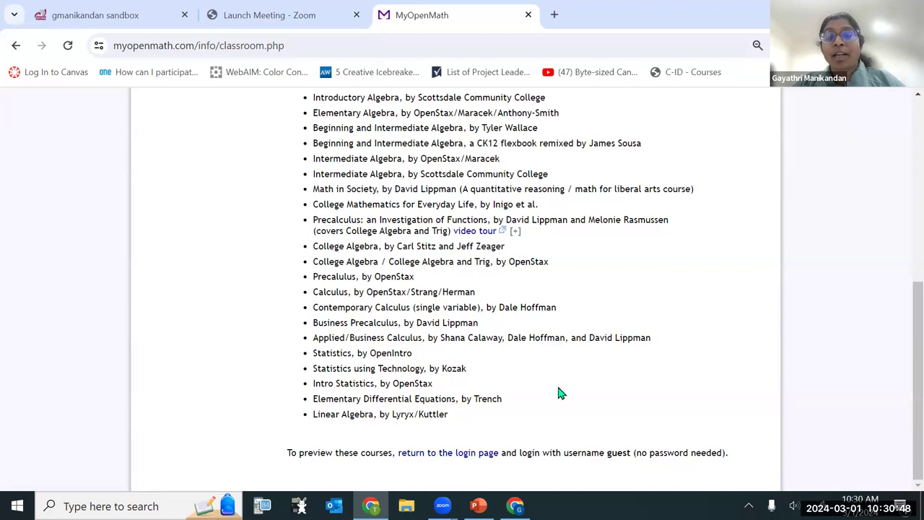
scroll(548, 377, "up", 5)
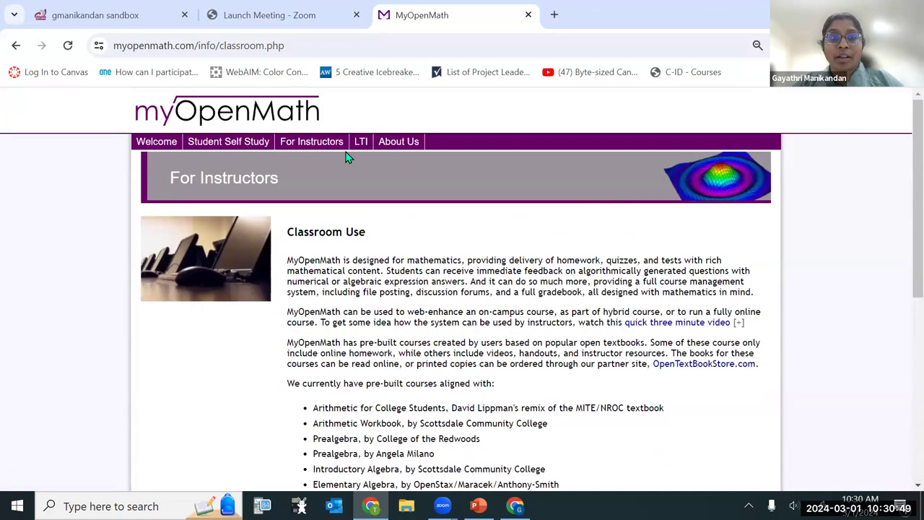
Log in as guest and try signing up for 141 Precalculus 1 Self-Study.
left_click(153, 143)
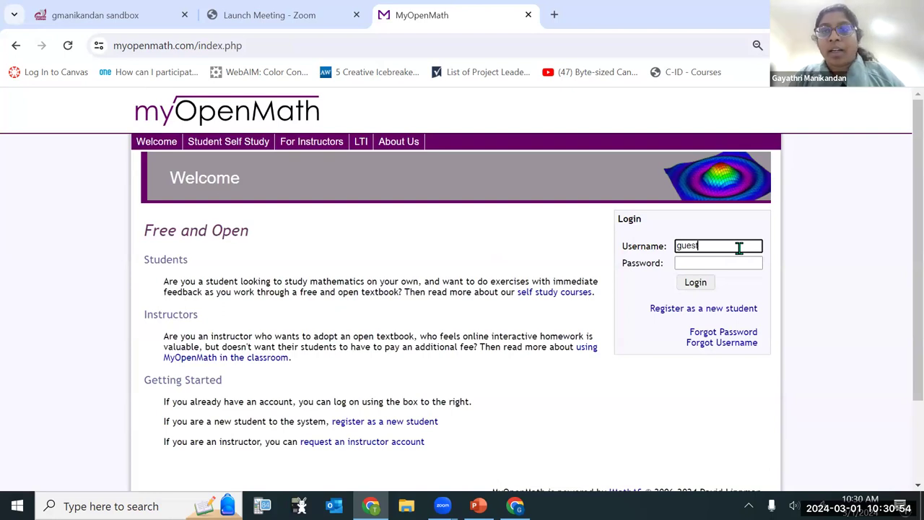
left_click(698, 290)
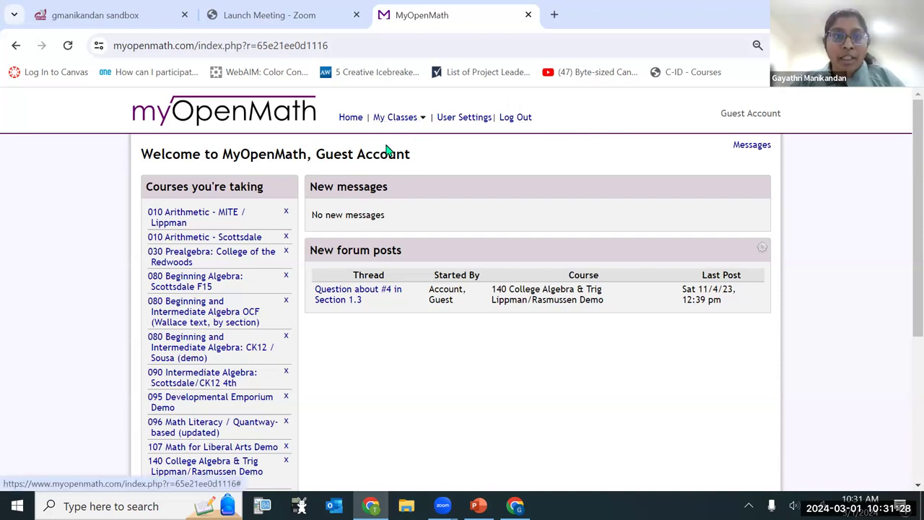
scroll(406, 142, "down", 3)
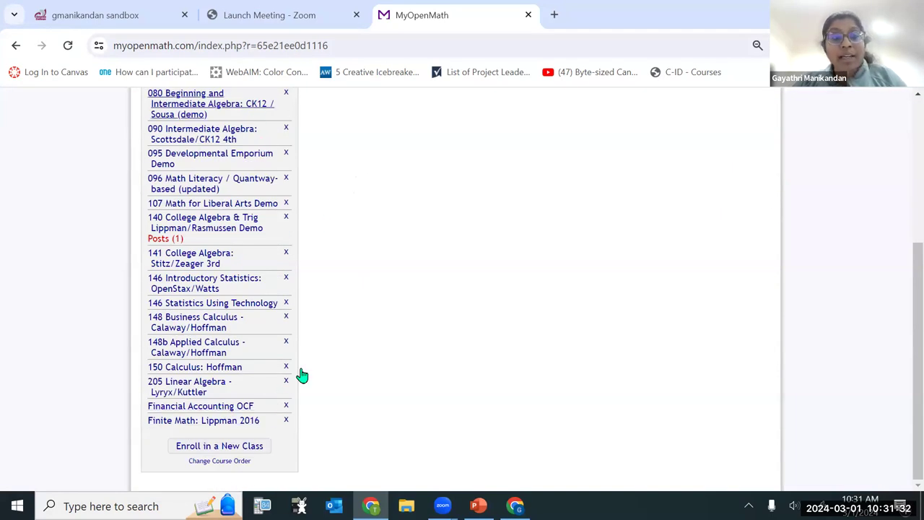
left_click(237, 445)
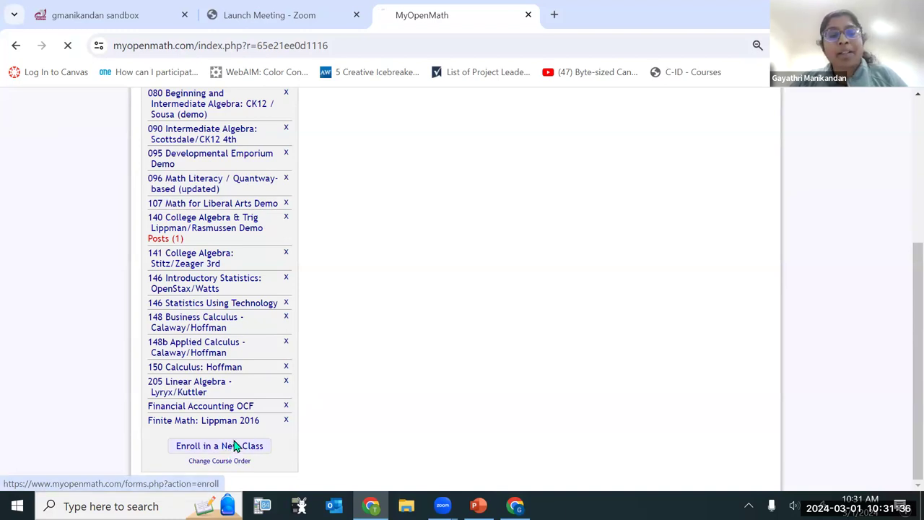
left_click(332, 237)
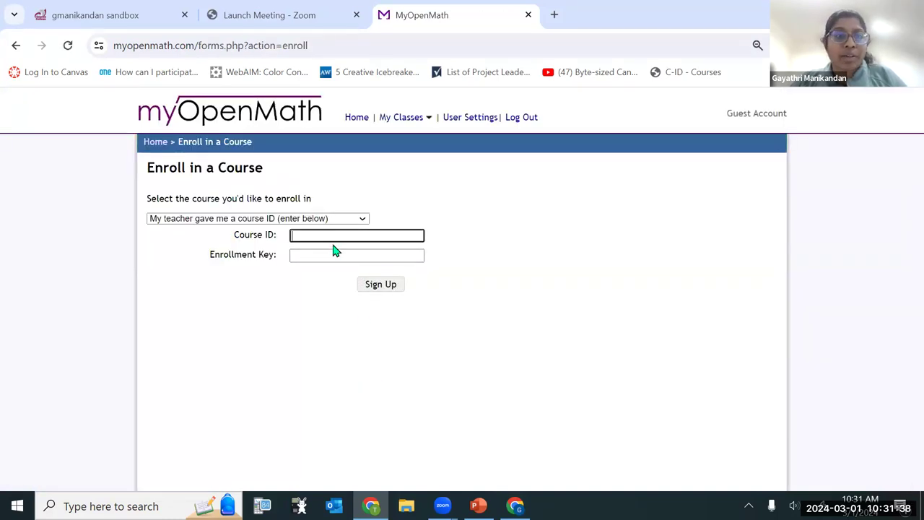
left_click(336, 218)
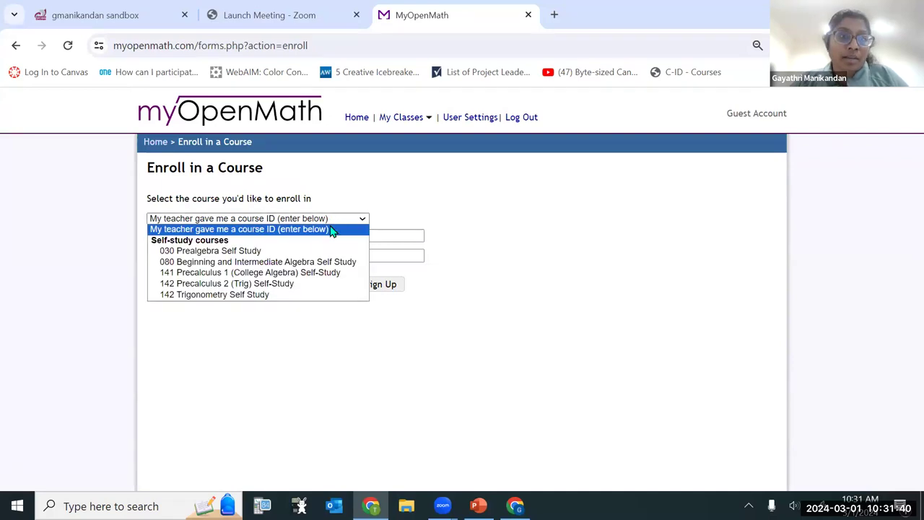
left_click(294, 277)
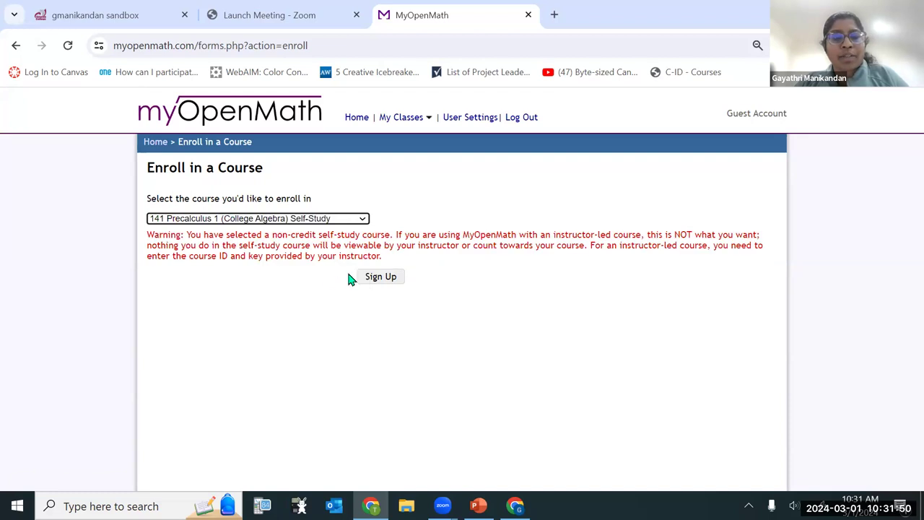
left_click(381, 278)
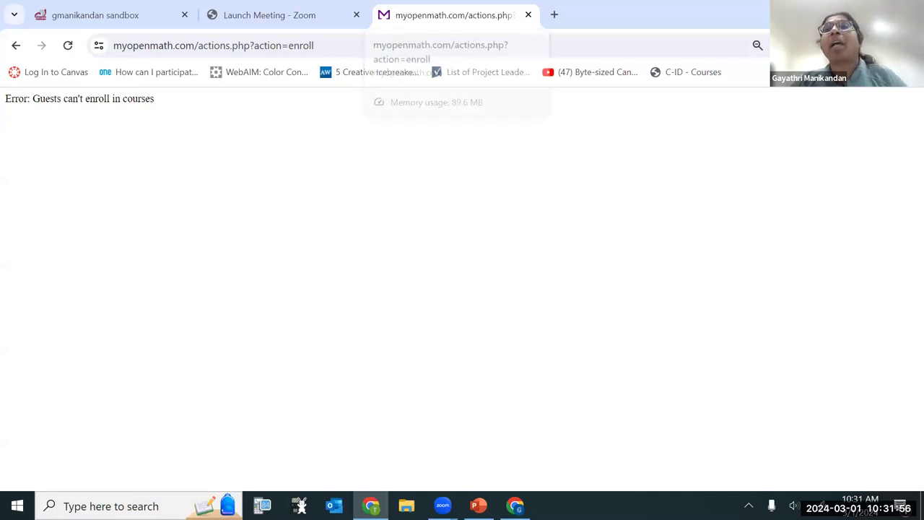
key("alt+Tab")
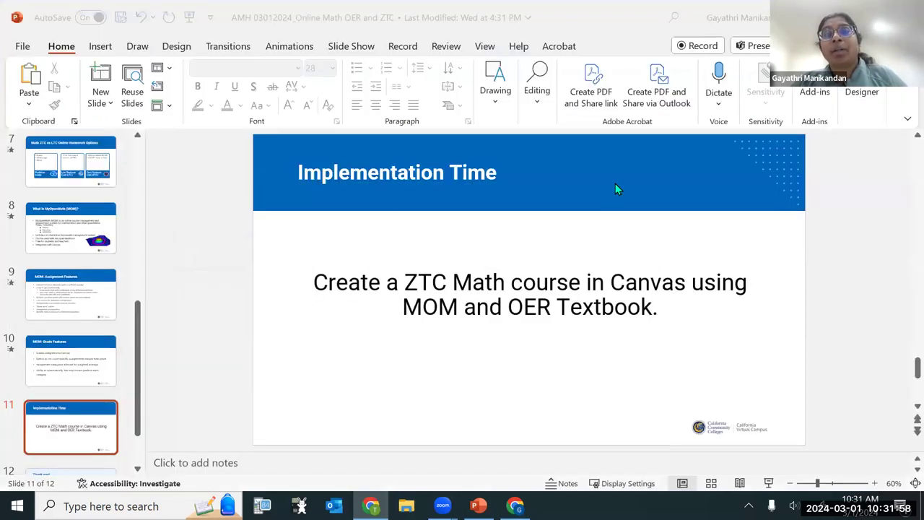
Switch from PowerPoint back to the MyOpenMath instructor home page in Chrome.
left_click(515, 505)
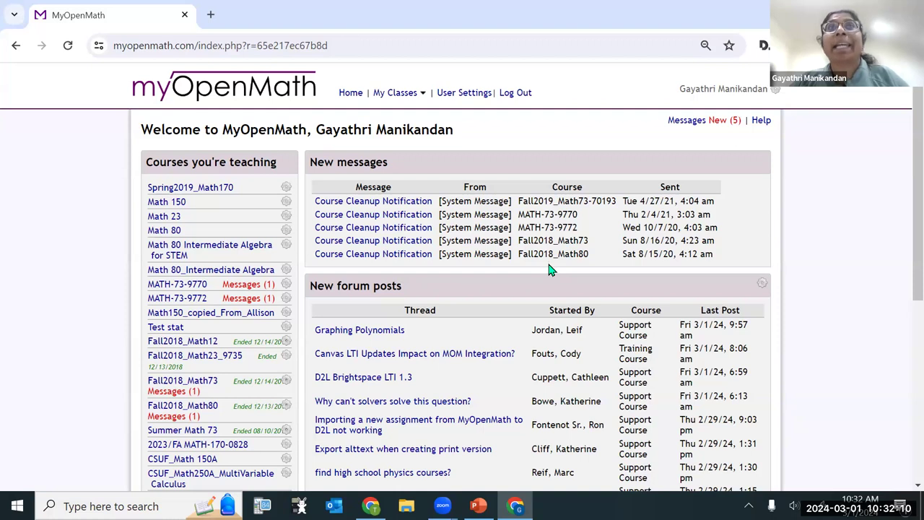
scroll(547, 270, "down", 5)
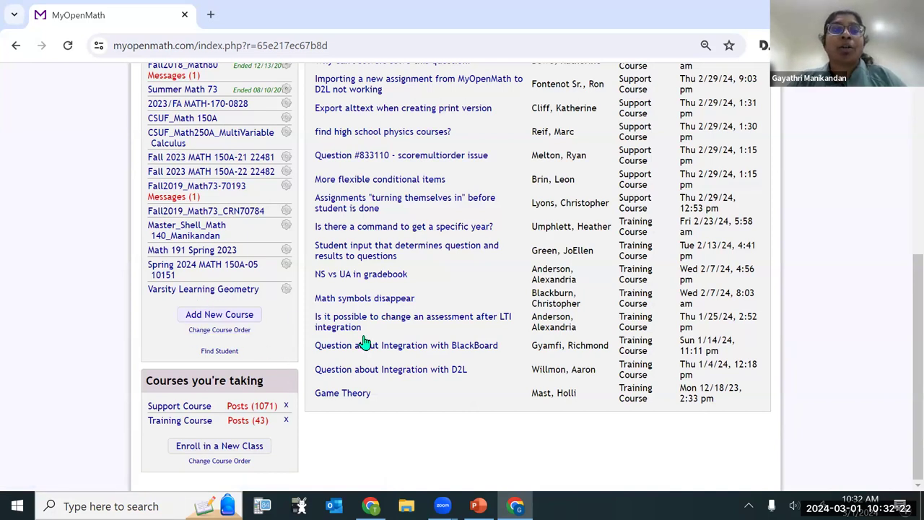
scroll(469, 406, "up", 2)
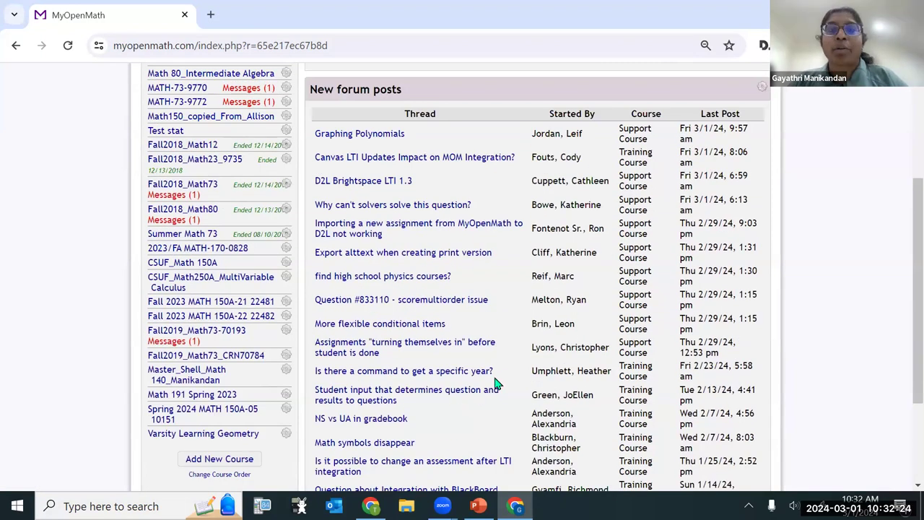
scroll(658, 214, "up", 3)
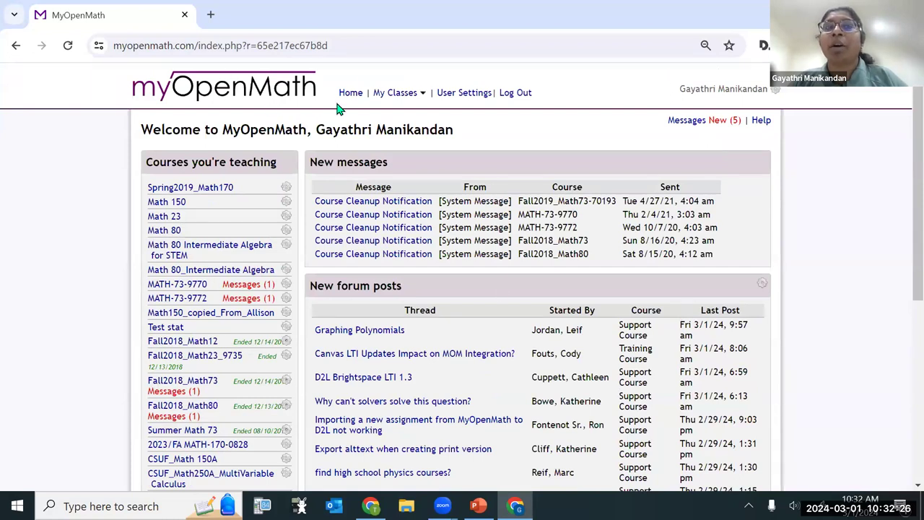
scroll(407, 312, "down", 5)
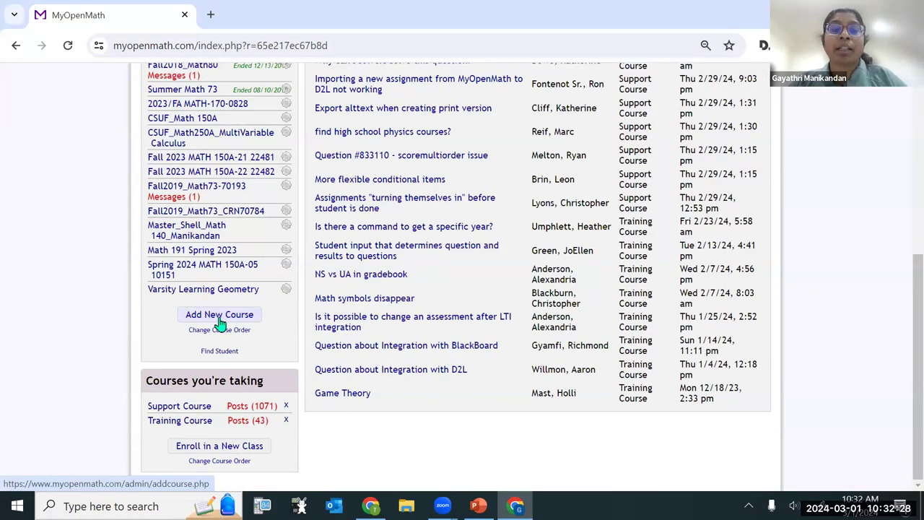
Begin Add New Course and choose copying from my or a colleague's course.
left_click(217, 322)
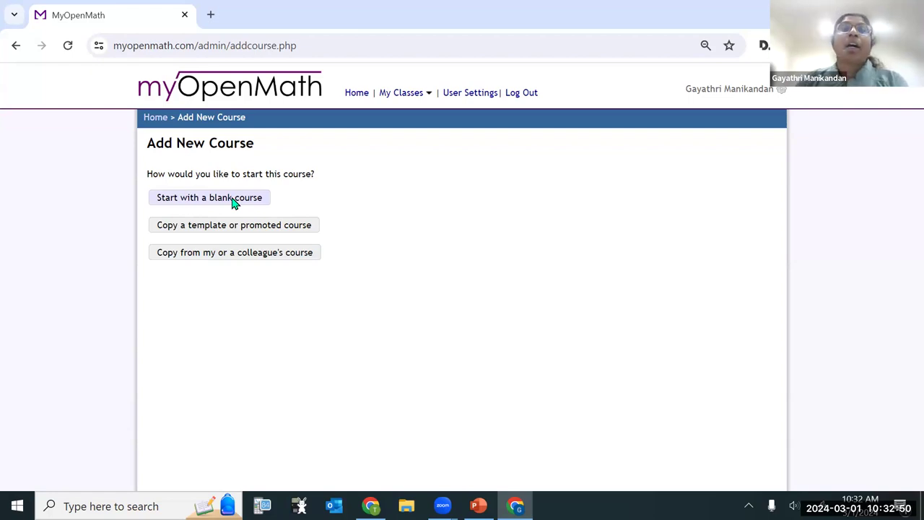
left_click(252, 254)
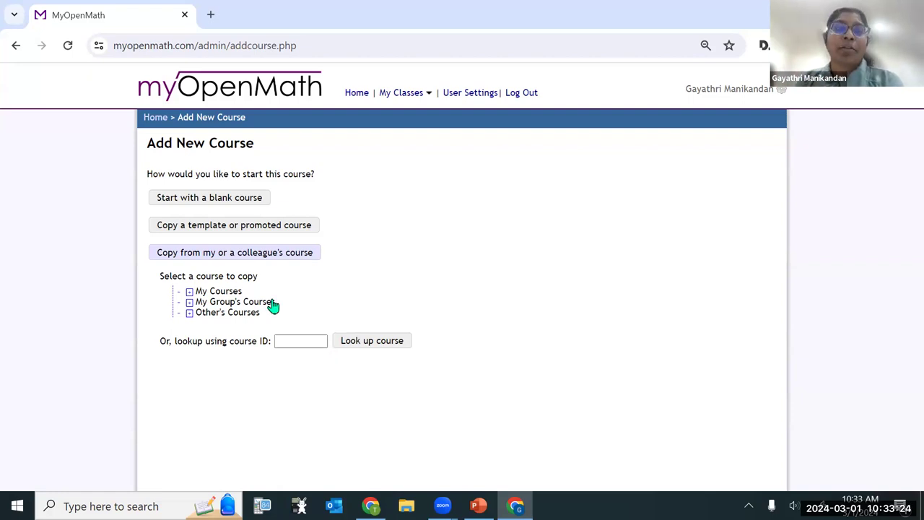
Show template and promoted courses filtered to the Calculus, OpenStax/Strang/Herman primary textbook.
left_click(287, 228)
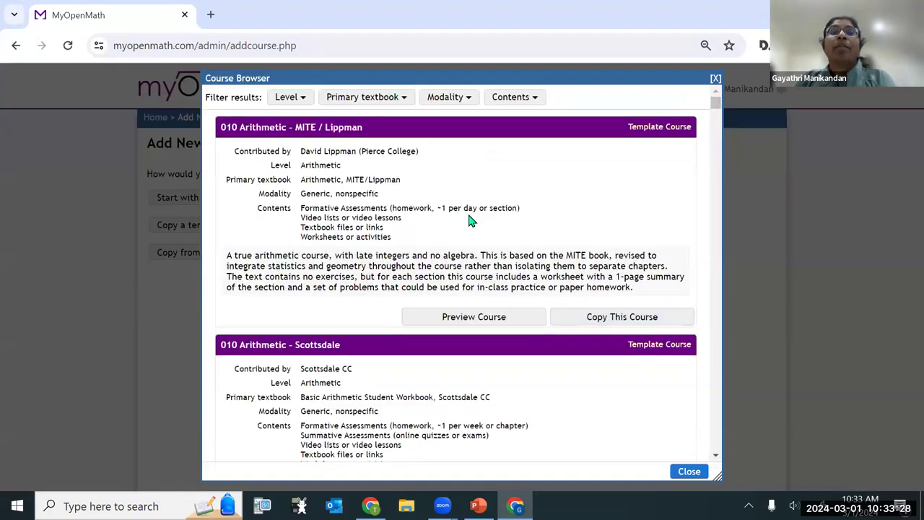
scroll(439, 314, "down", 15)
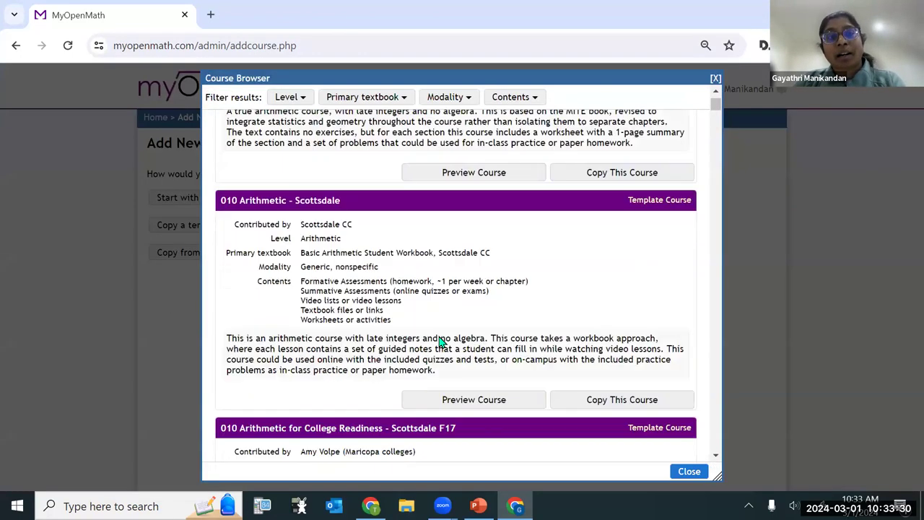
scroll(442, 309, "up", 15)
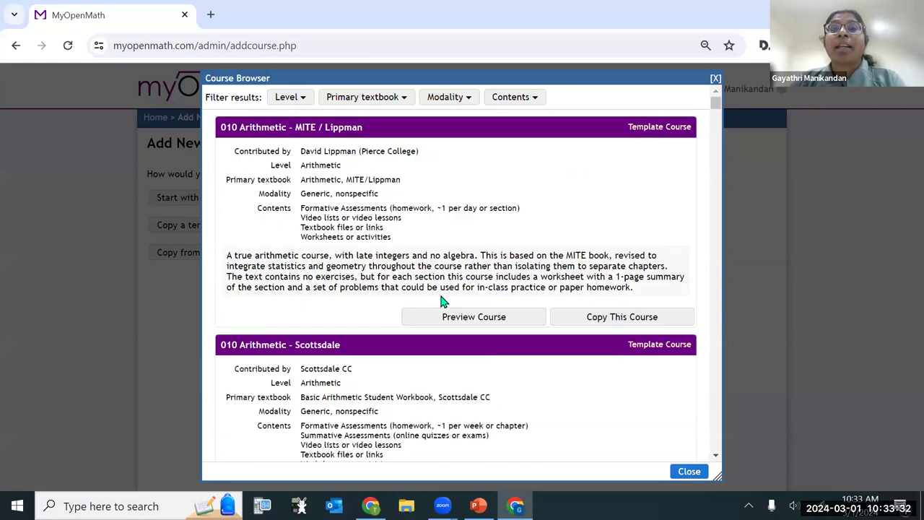
left_click(391, 101)
scroll(455, 289, "down", 2)
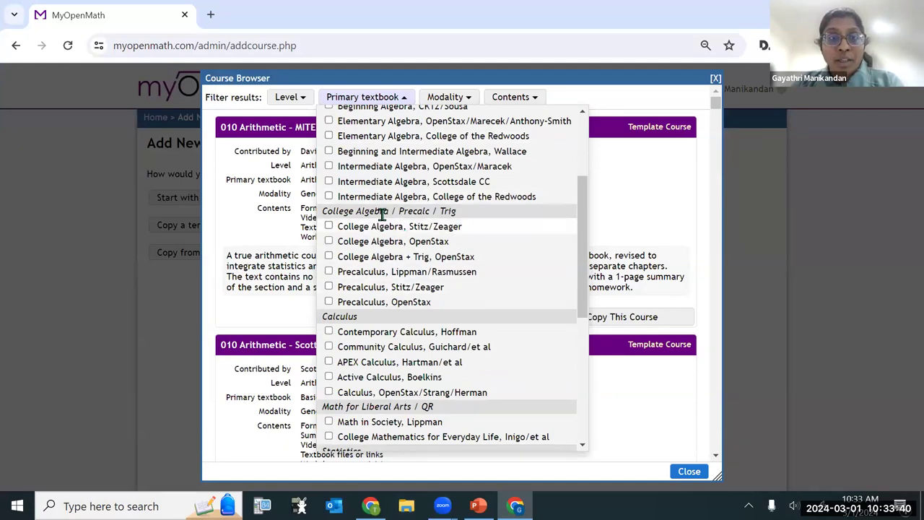
scroll(381, 216, "down", 2)
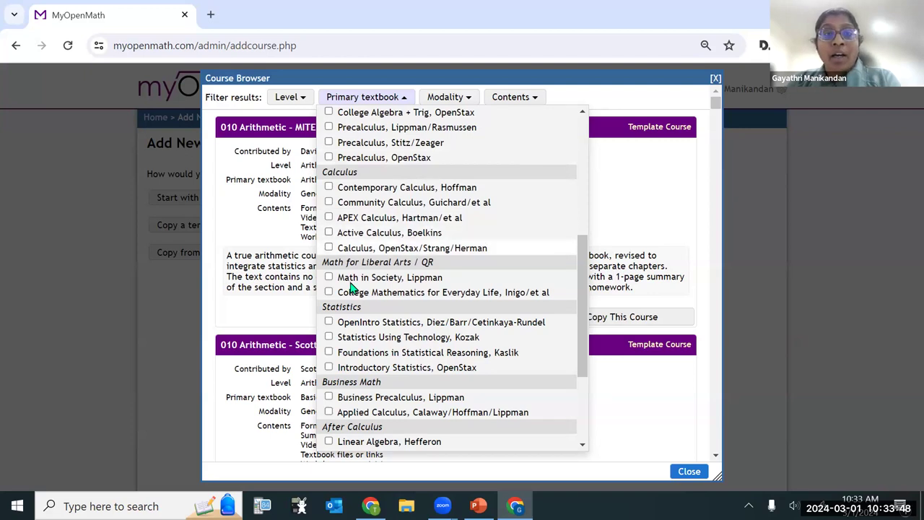
left_click(328, 248)
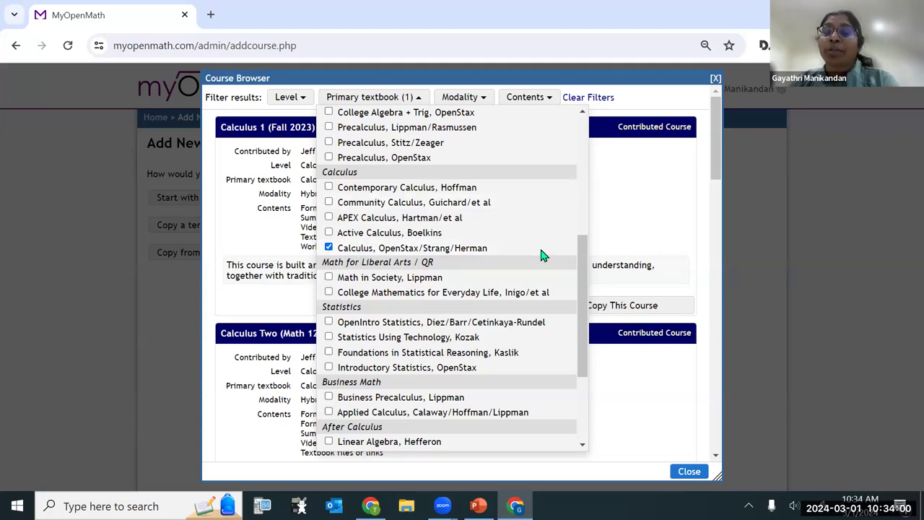
left_click(704, 202)
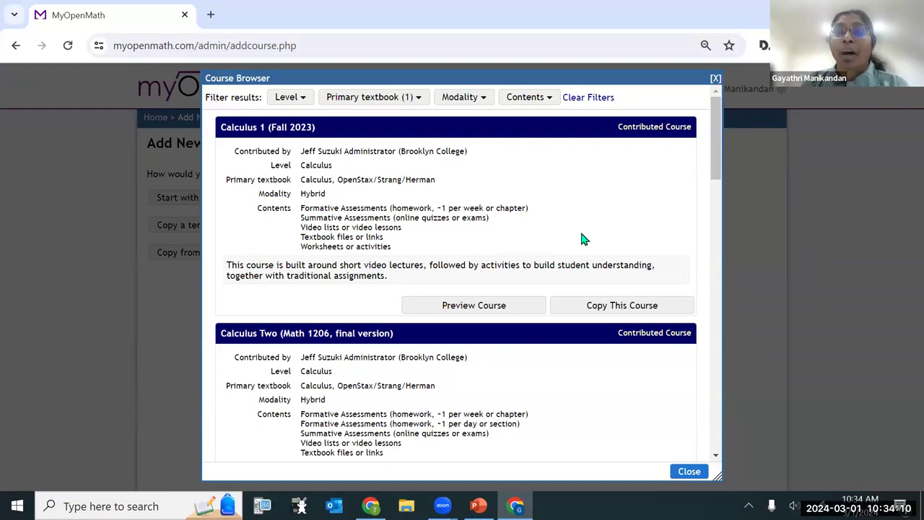
scroll(482, 221, "down", 4)
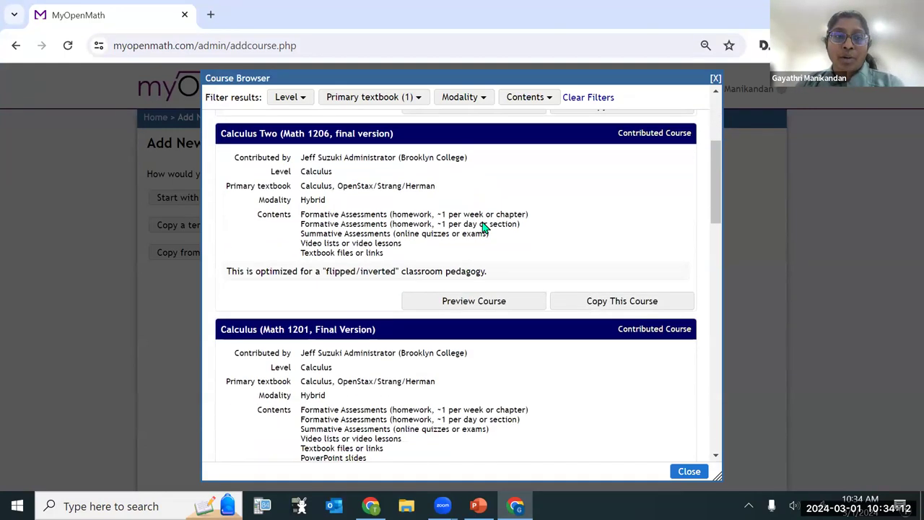
scroll(484, 218, "up", 4)
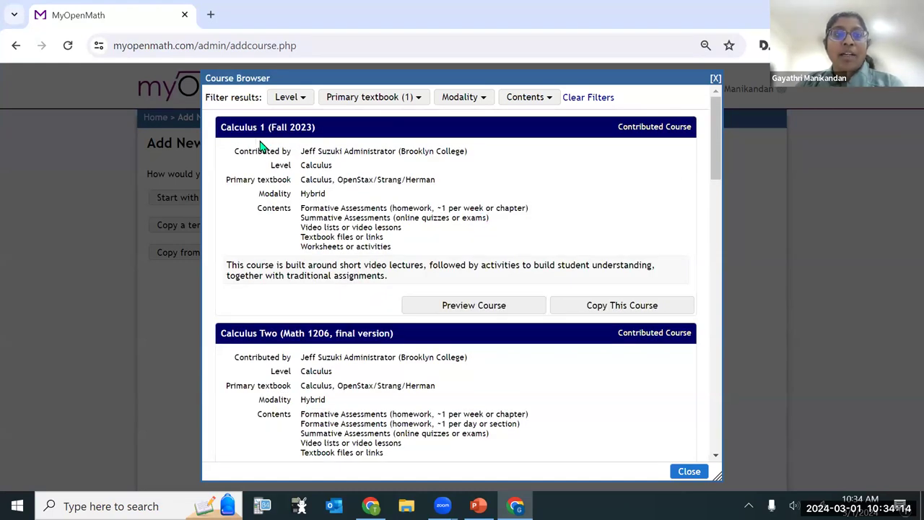
scroll(375, 205, "down", 2)
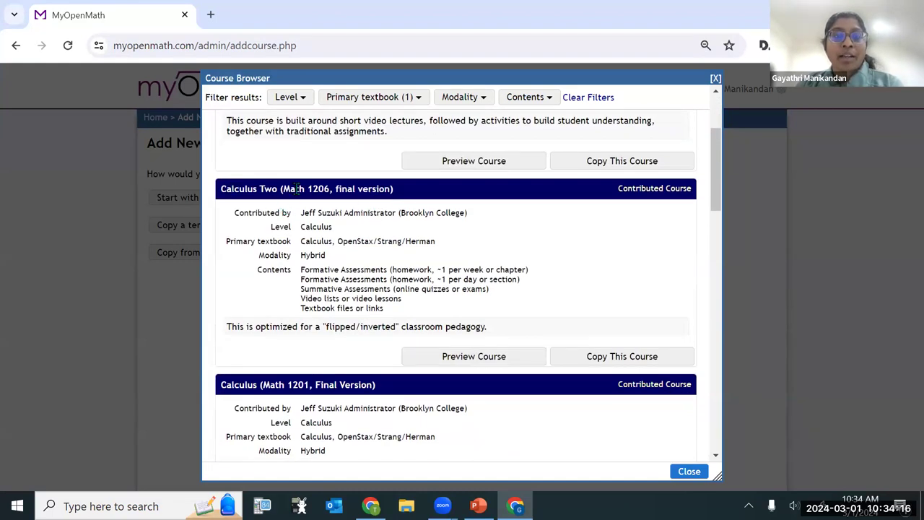
scroll(296, 189, "down", 2)
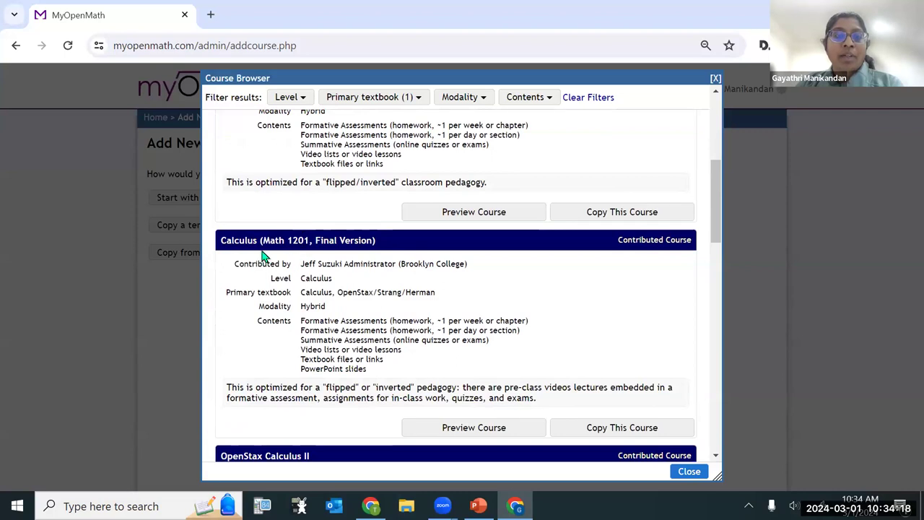
scroll(447, 267, "down", 2)
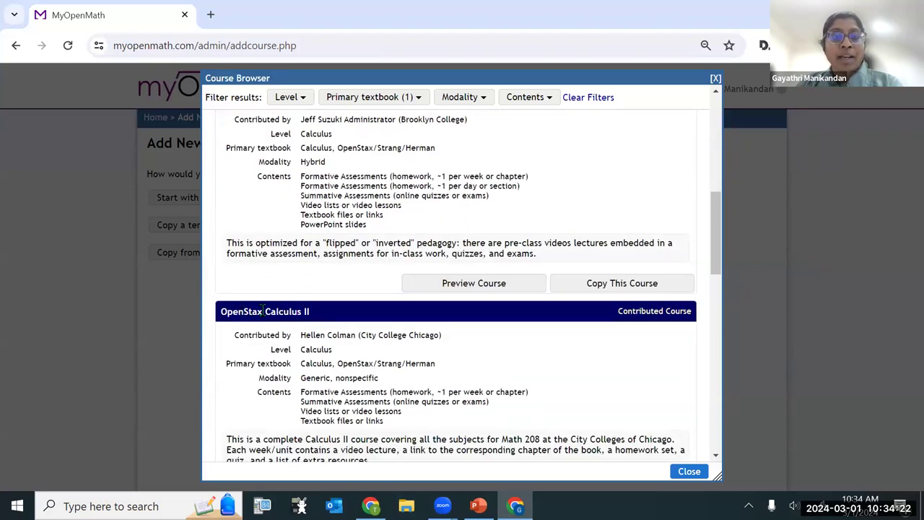
scroll(452, 345, "up", 6)
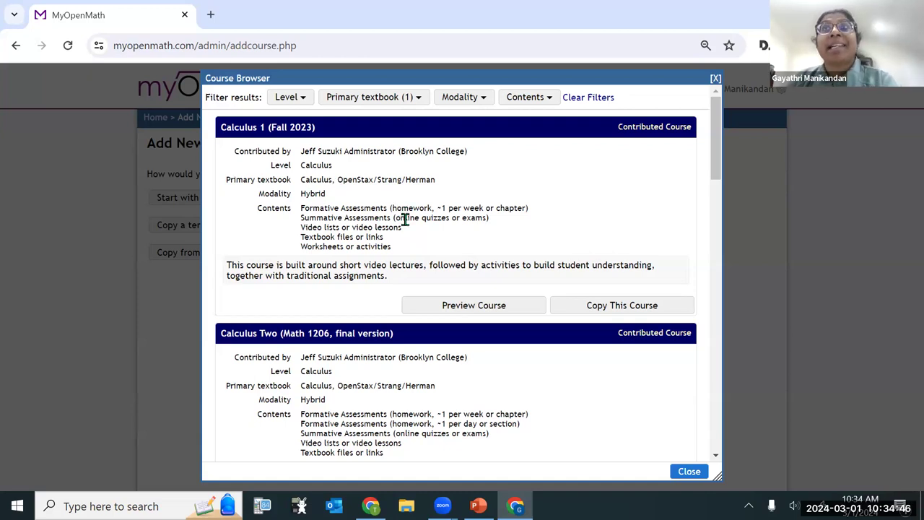
Preview Calculus 1 (Fall 2023) and expand Unit 1 with its Text and Lectures folders.
left_click(470, 305)
scroll(529, 239, "down", 3)
scroll(529, 240, "up", 2)
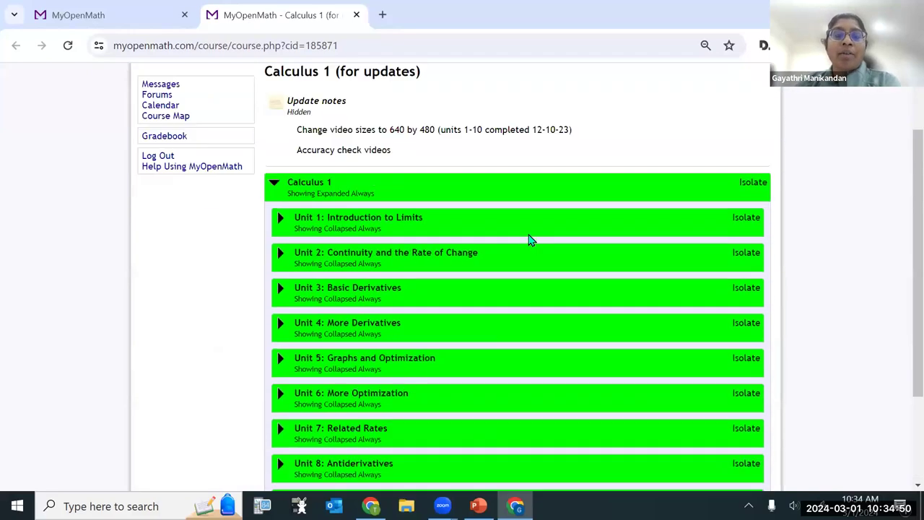
scroll(529, 240, "up", 1)
scroll(388, 186, "down", 2)
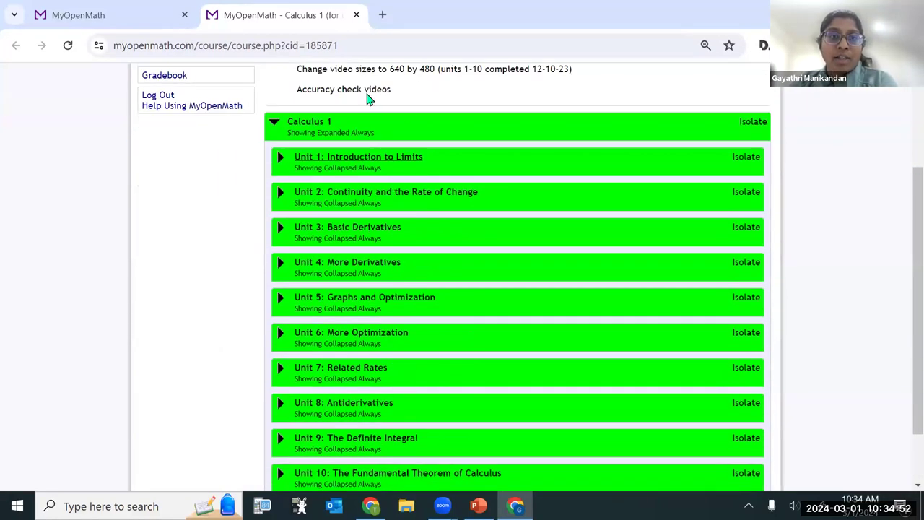
left_click(281, 160)
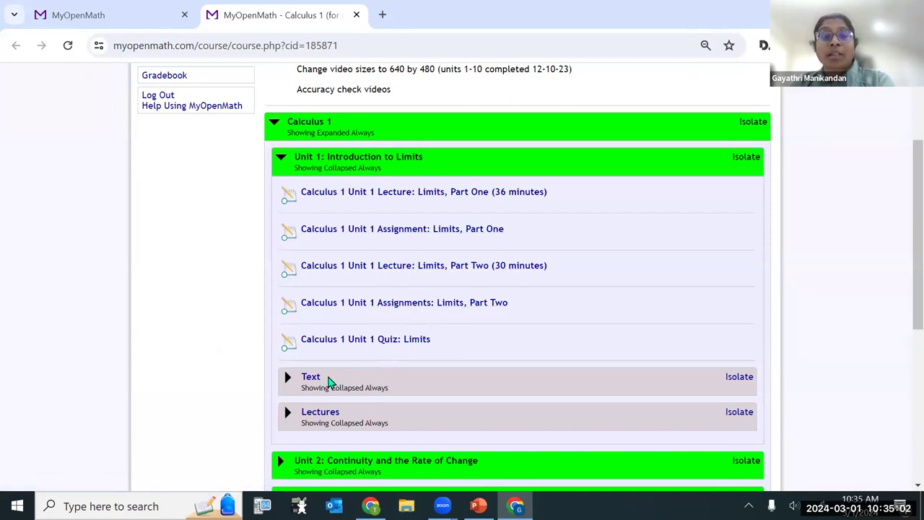
left_click(287, 381)
scroll(505, 321, "down", 3)
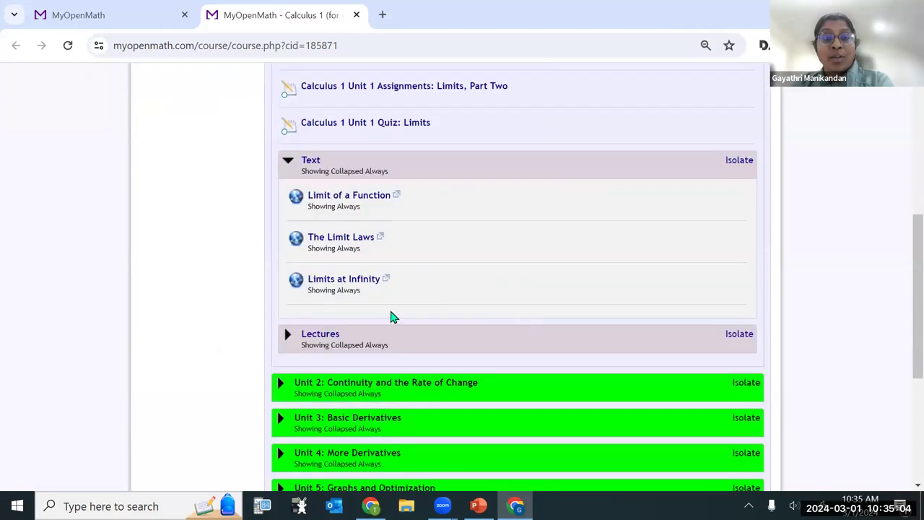
left_click(286, 338)
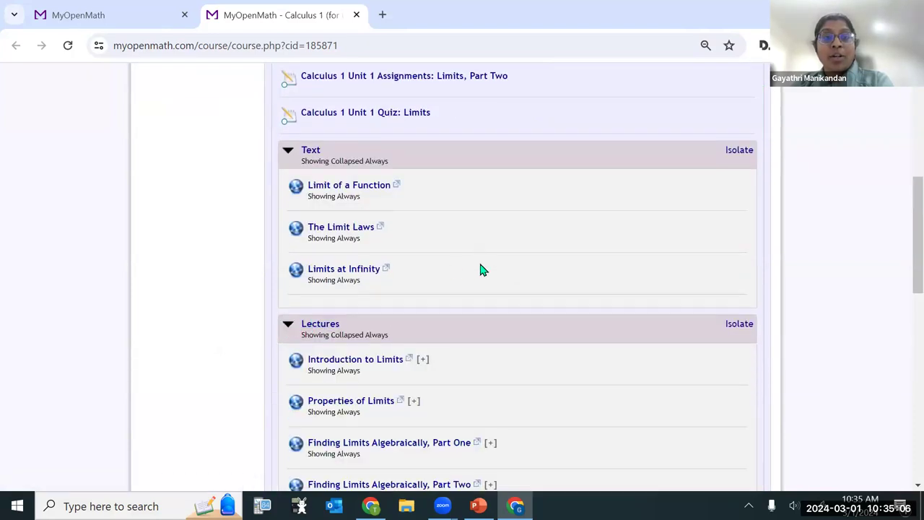
scroll(481, 260, "down", 8)
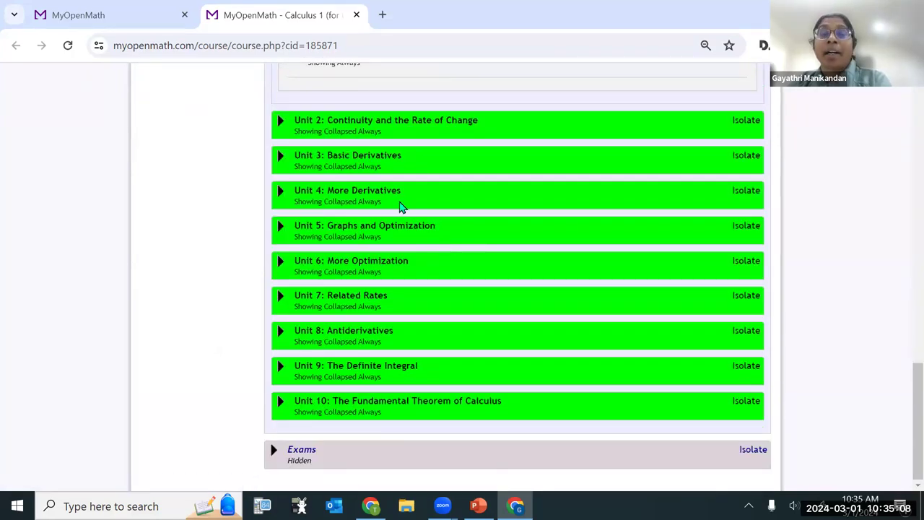
Expand Unit 2: Continuity and the Rate of Change, then return to the course browser.
left_click(282, 123)
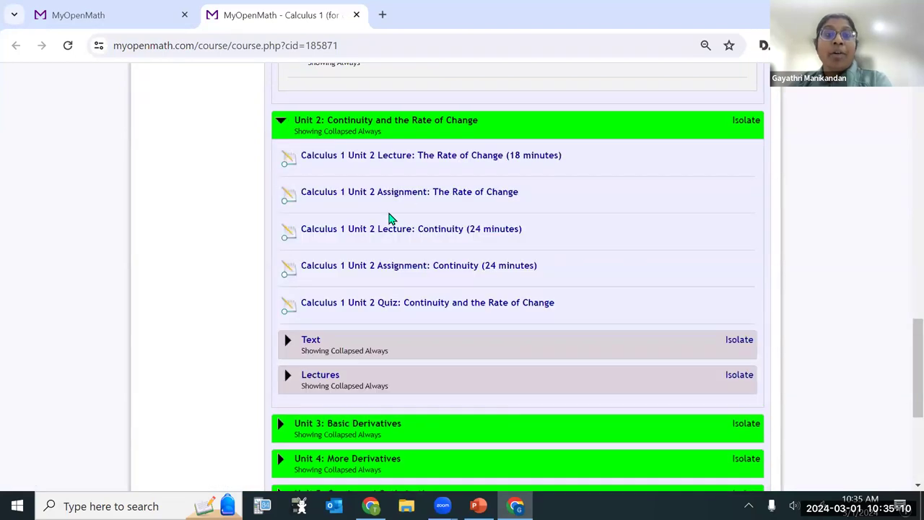
scroll(372, 224, "down", 4)
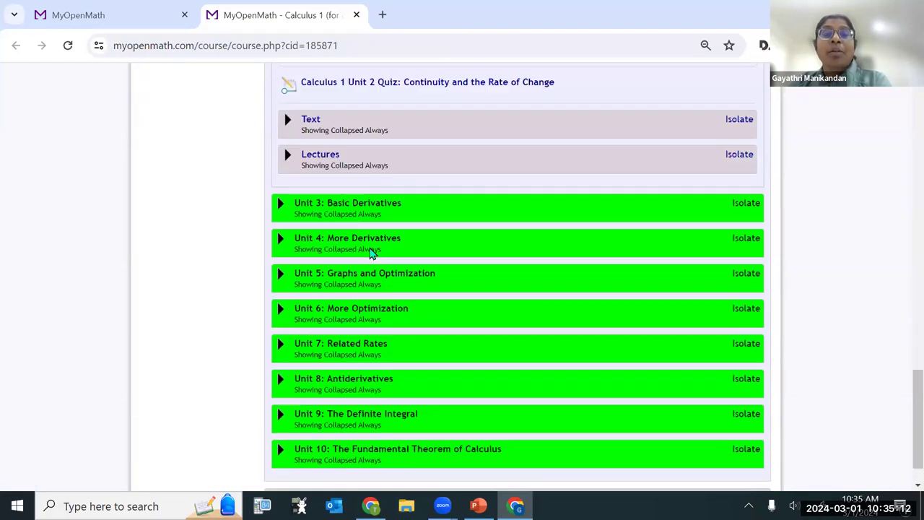
scroll(632, 226, "up", 4)
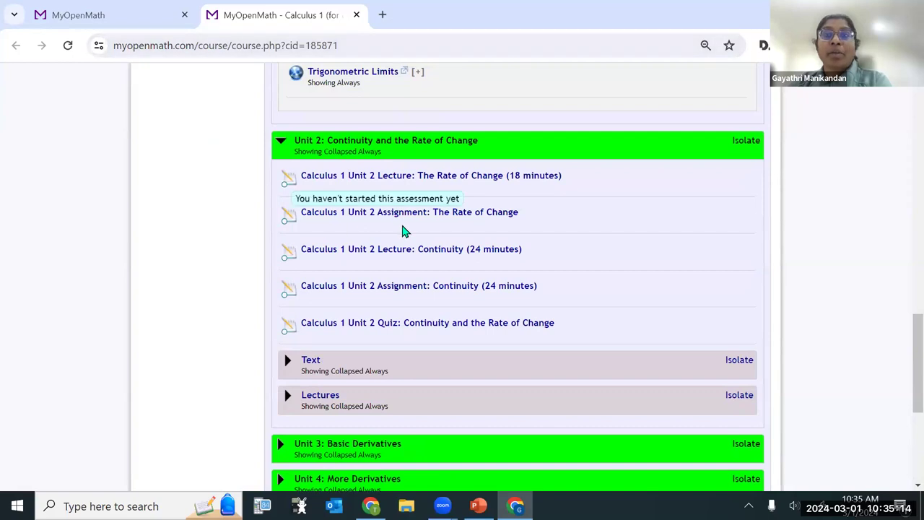
scroll(405, 231, "up", 4)
left_click(104, 22)
scroll(462, 224, "down", 2)
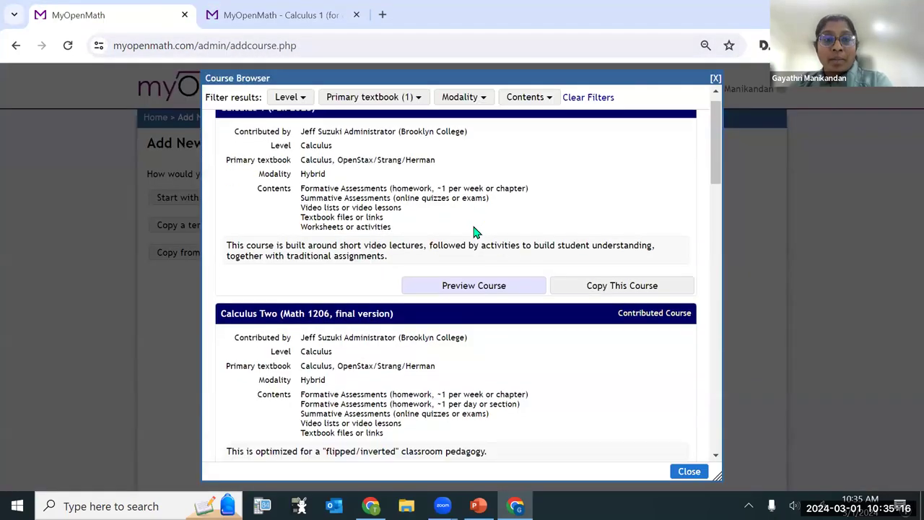
Scroll down to OpenStax Calculus II and preview it in a new tab.
scroll(490, 247, "down", 5)
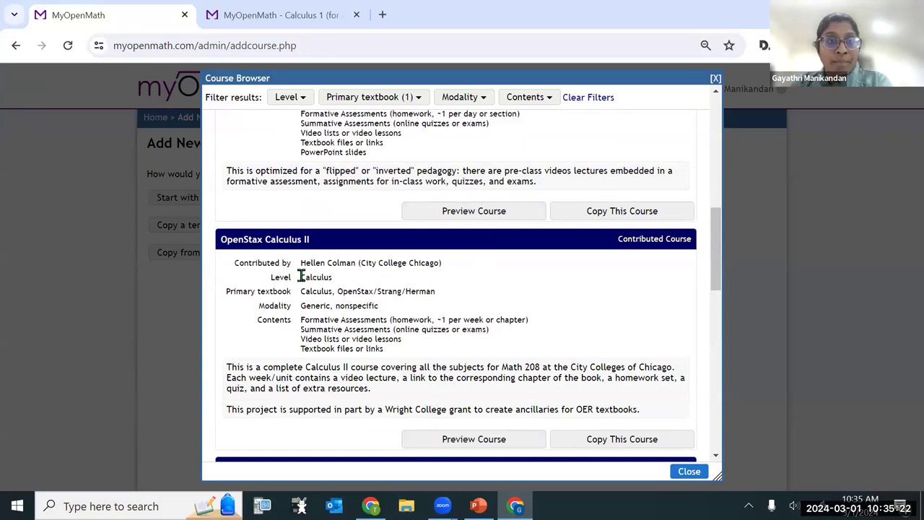
left_click(438, 439)
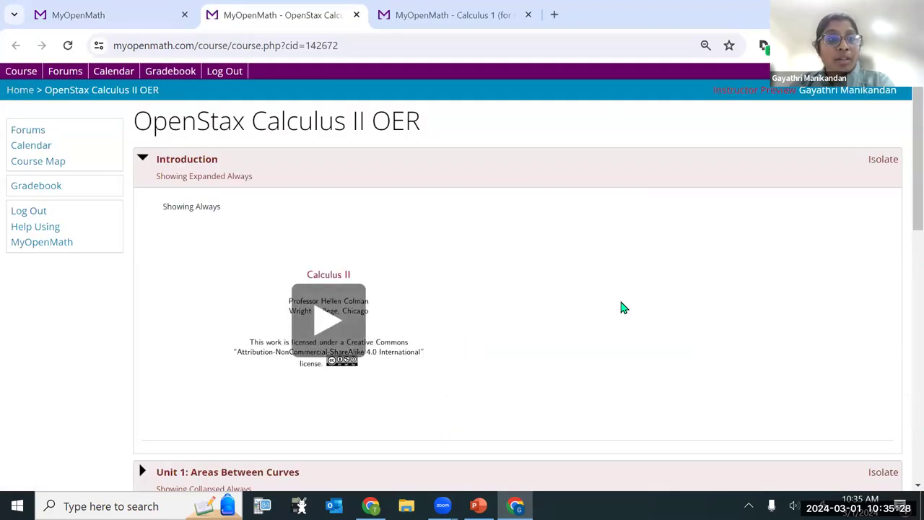
Expand Unit 1: Areas Between Curves and open its HW Unit 1 assessment.
scroll(570, 292, "down", 3)
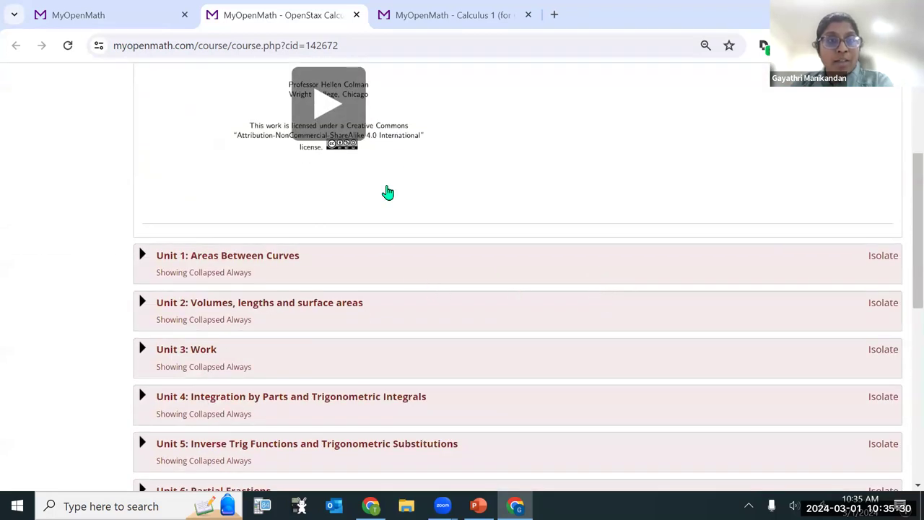
left_click(141, 257)
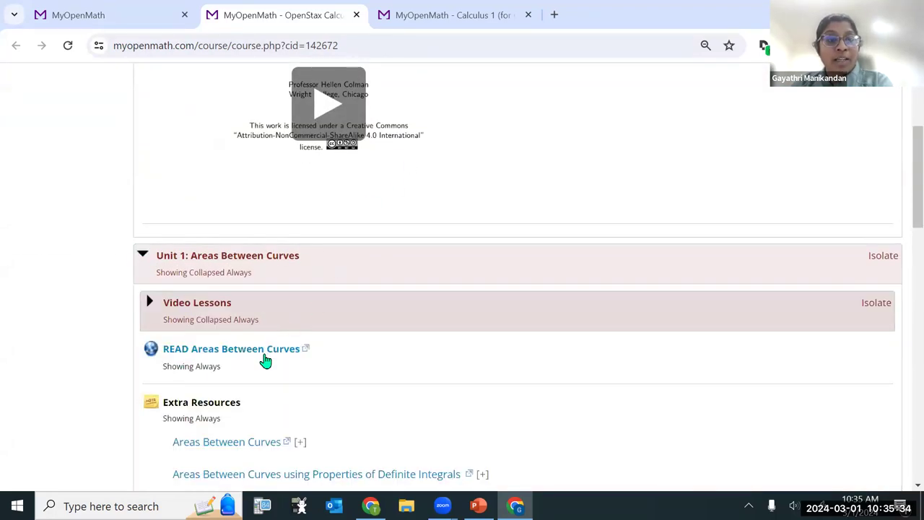
scroll(431, 326, "down", 2)
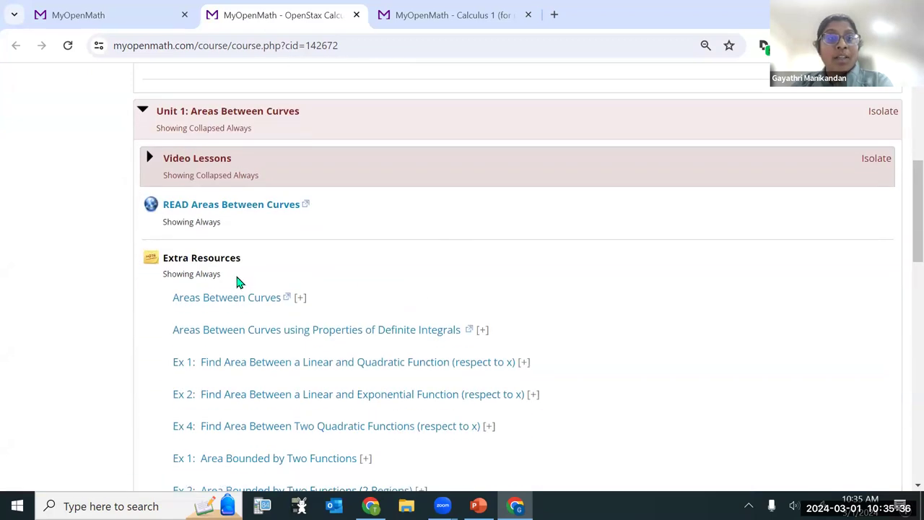
scroll(325, 390, "down", 2)
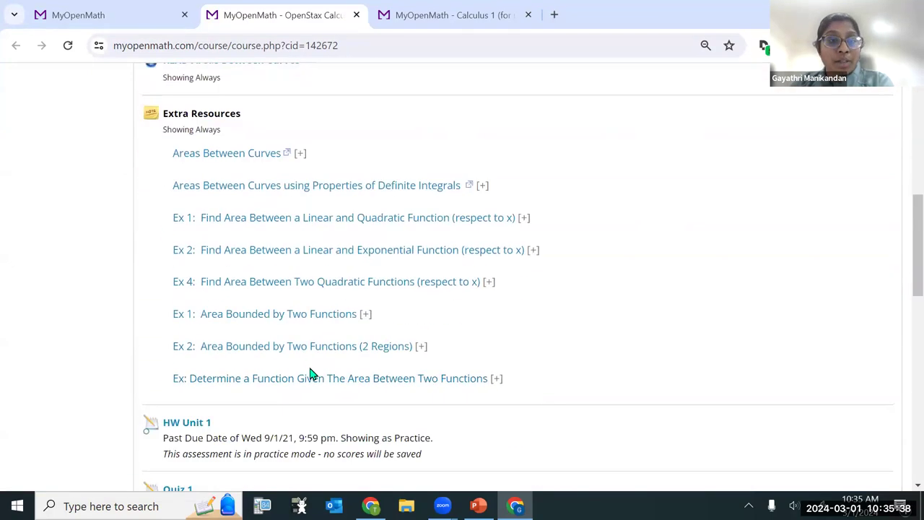
scroll(289, 346, "down", 2)
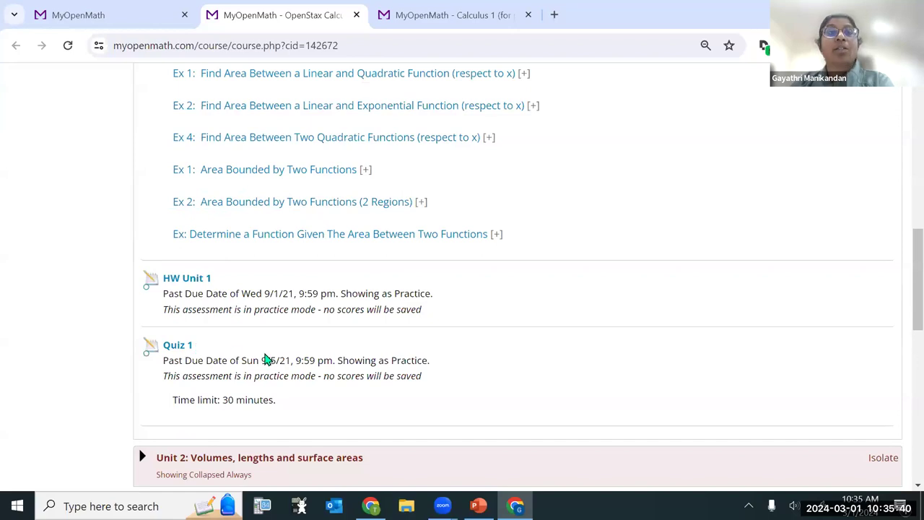
left_click(196, 286)
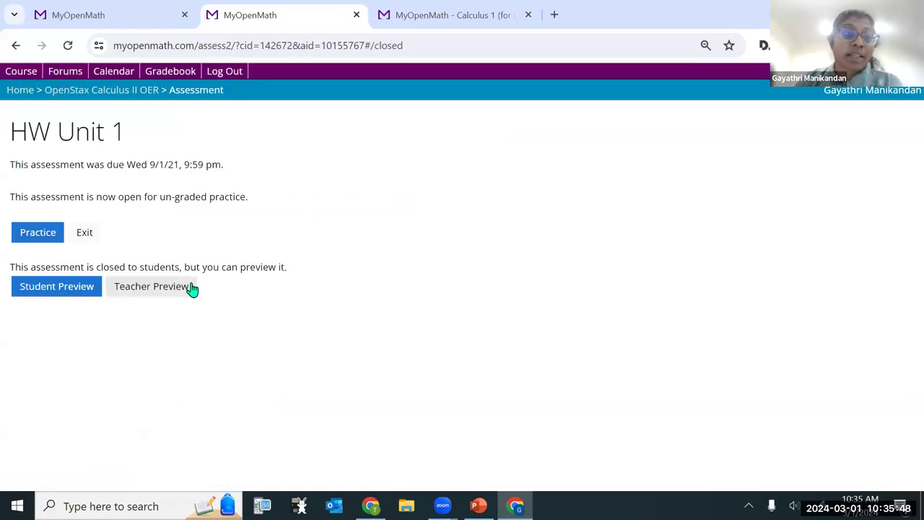
Open the teacher preview of HW Unit 1 and scroll through its questions.
left_click(144, 292)
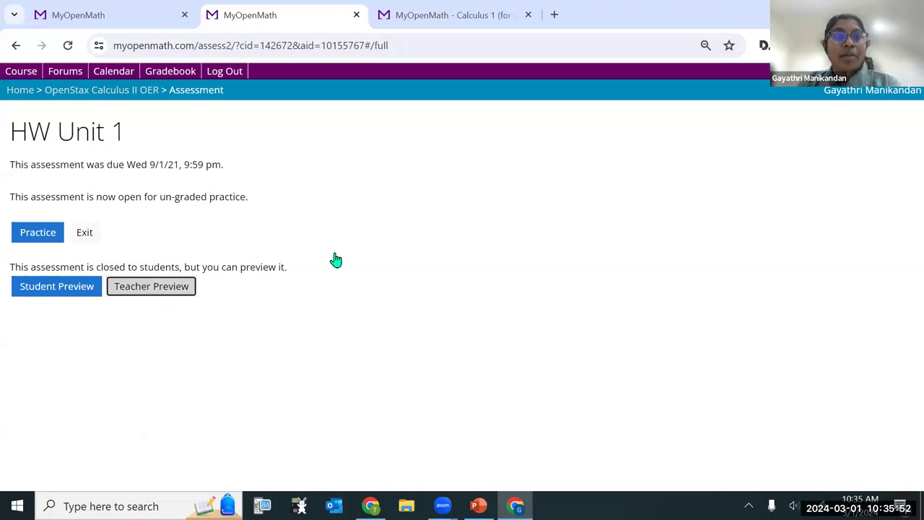
scroll(406, 204, "down", 5)
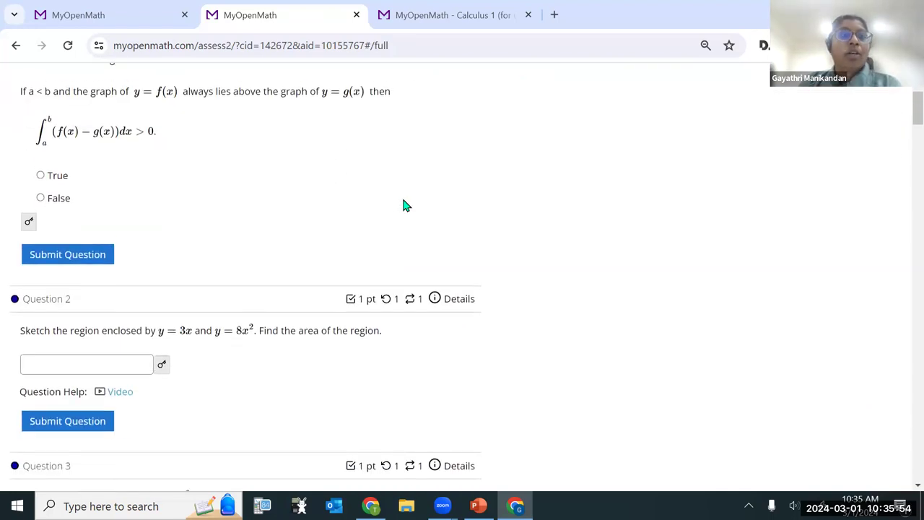
scroll(404, 208, "down", 12)
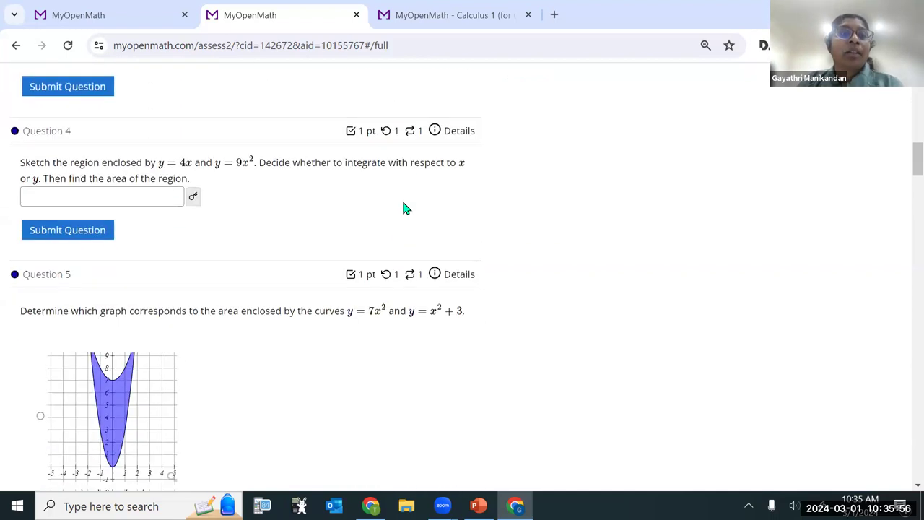
scroll(404, 210, "down", 10)
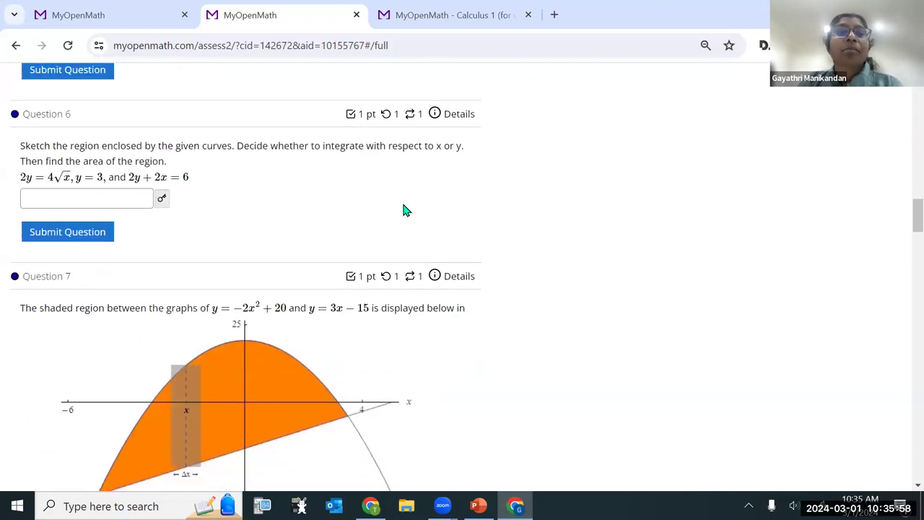
scroll(419, 206, "down", 15)
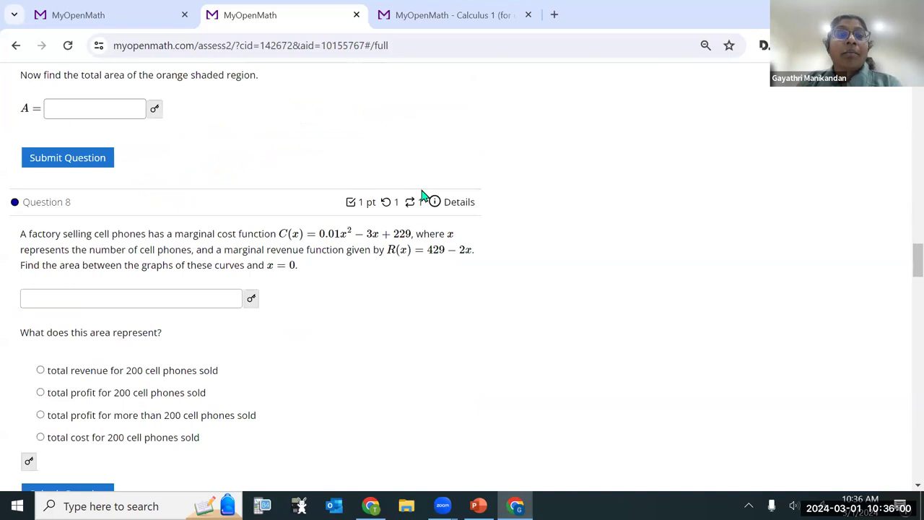
scroll(423, 197, "down", 12)
scroll(423, 195, "up", 3)
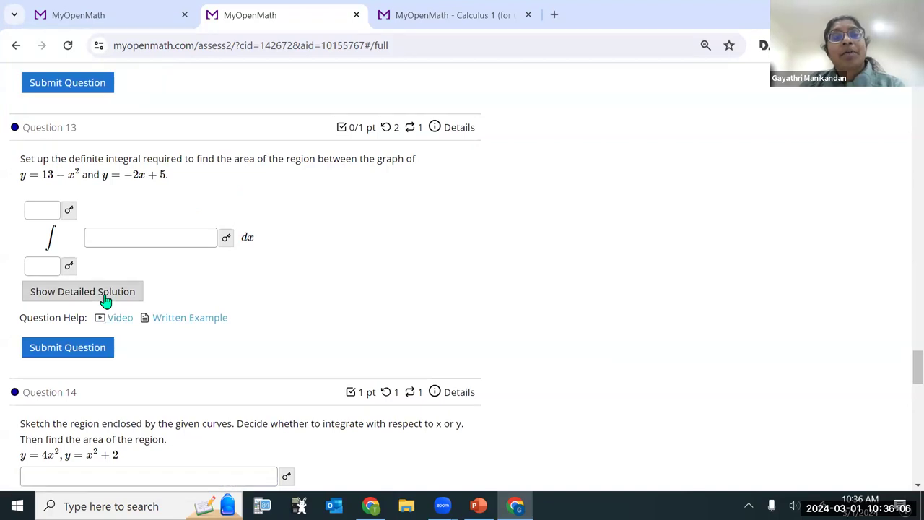
Show Question 13's detailed solution, then hide it again.
left_click(104, 297)
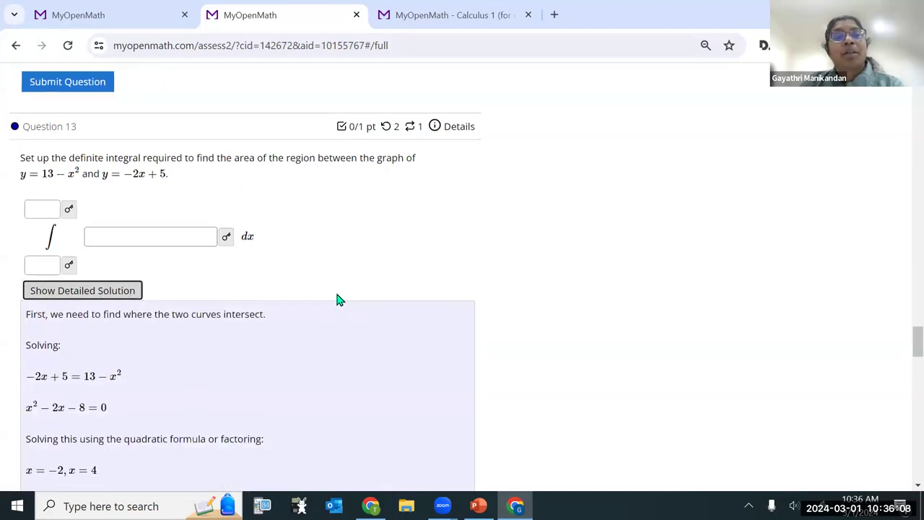
scroll(337, 299, "down", 3)
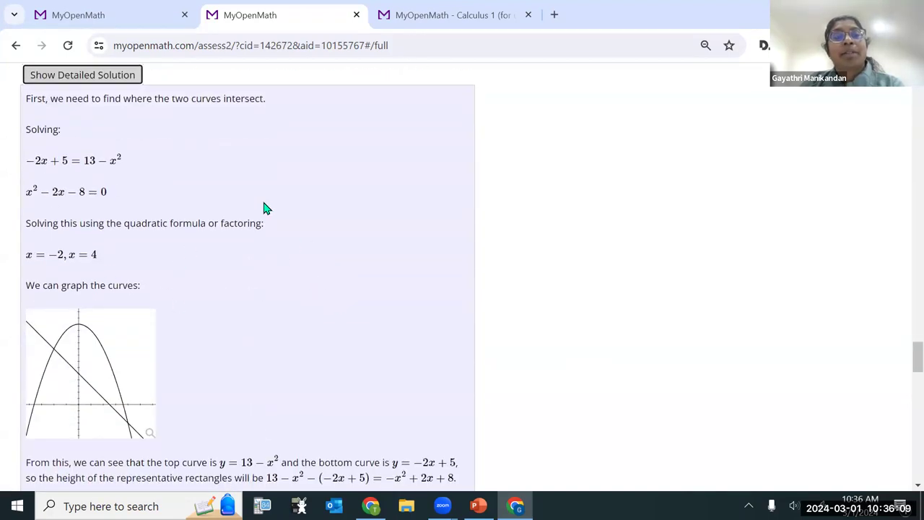
left_click(124, 77)
scroll(534, 239, "down", 2)
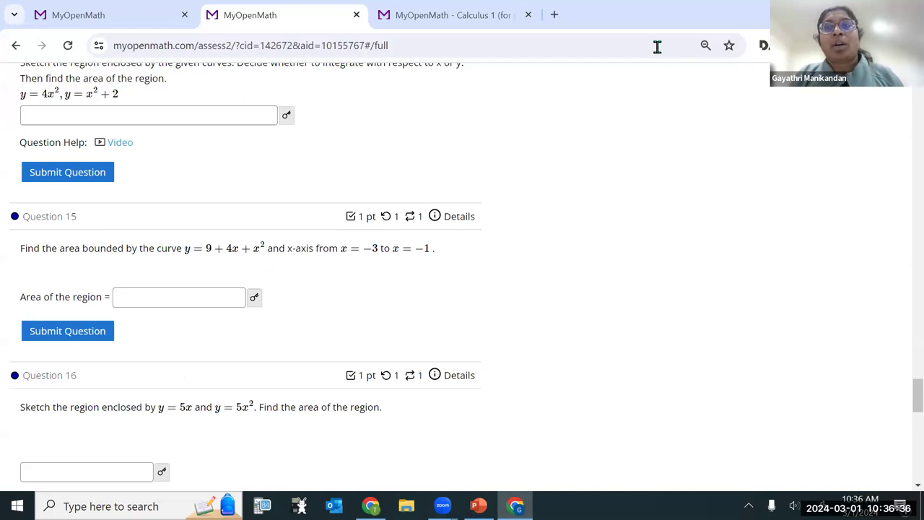
In a new tab, load the mathispower4u.com home page.
left_click(554, 15)
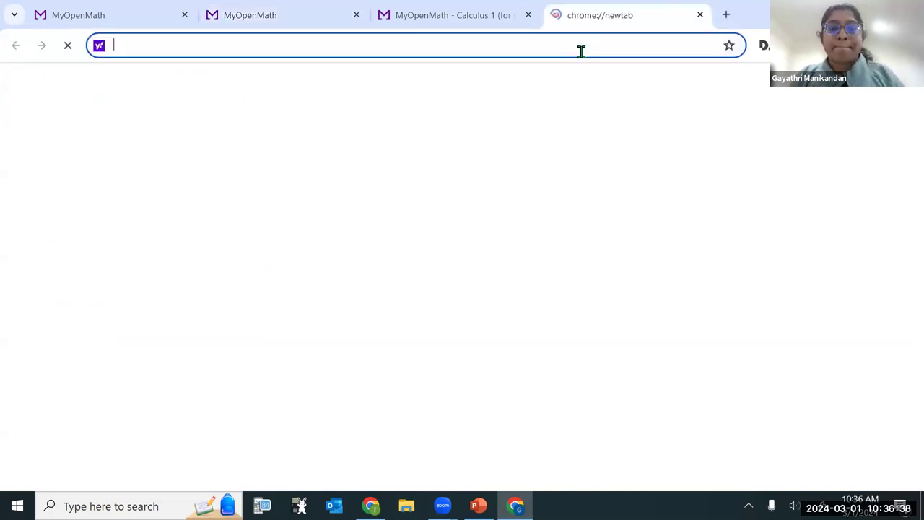
type("mathis")
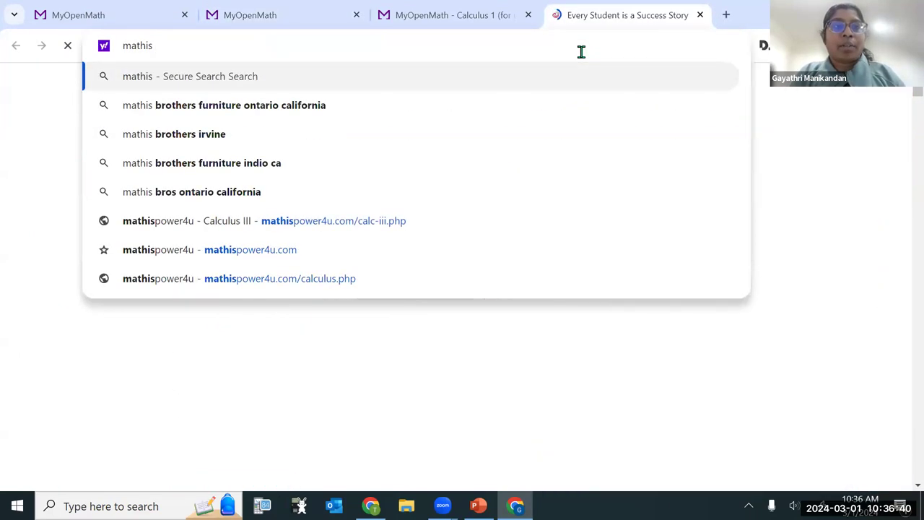
type("o")
key("BackSpace")
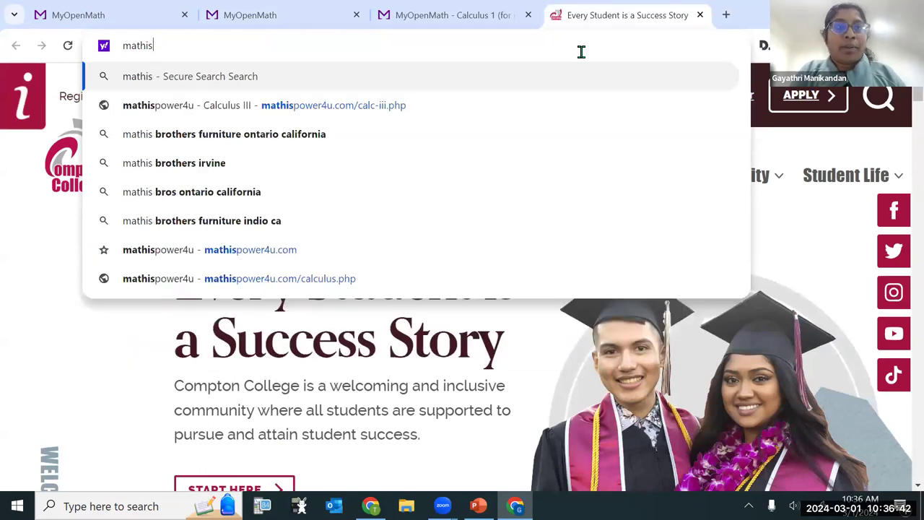
left_click(310, 115)
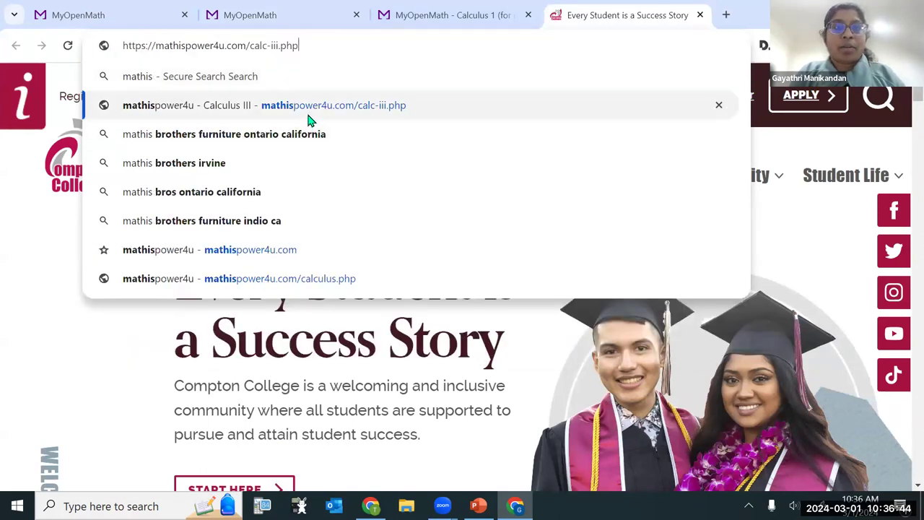
left_click(316, 46)
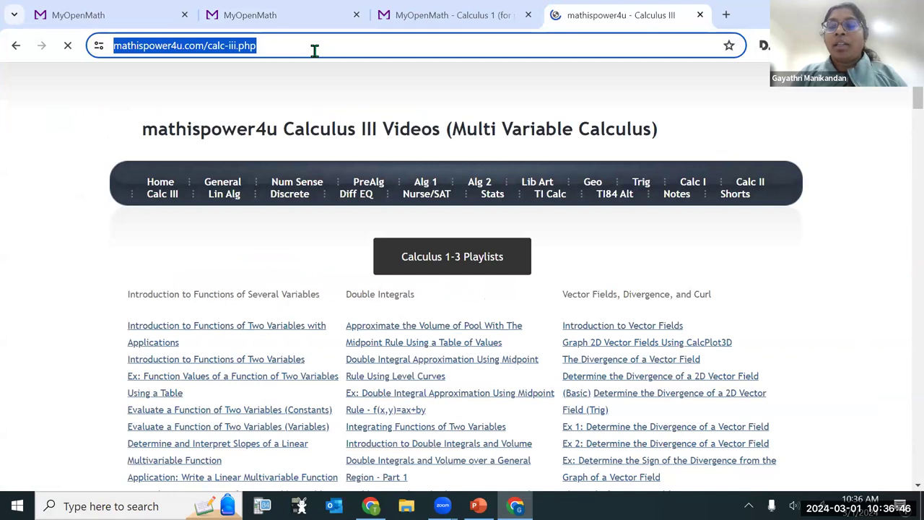
left_click(315, 50)
key("BackSpace")
key("BackSpace")
key("BackSpace")
key("BackSpace")
key("BackSpace")
key("BackSpace")
key("BackSpace")
key("BackSpace")
key("BackSpace")
key("BackSpace")
key("BackSpace")
key("BackSpace")
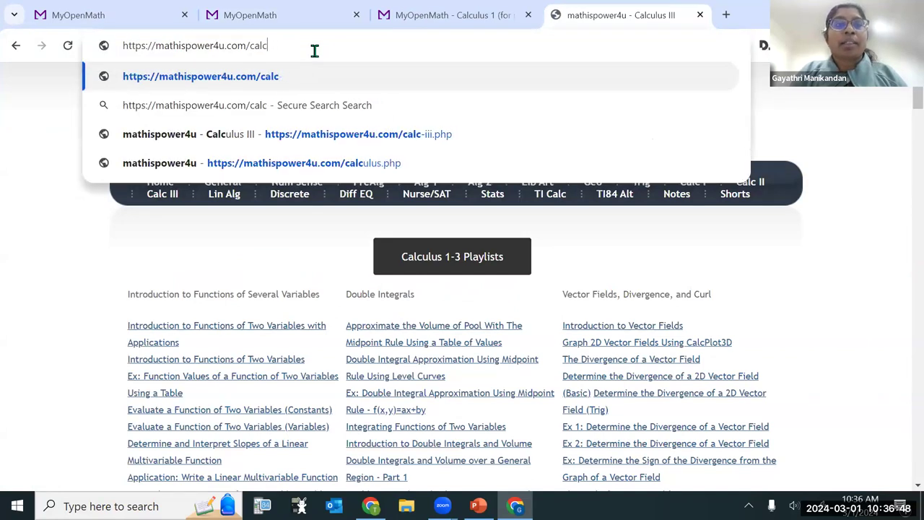
key("Return")
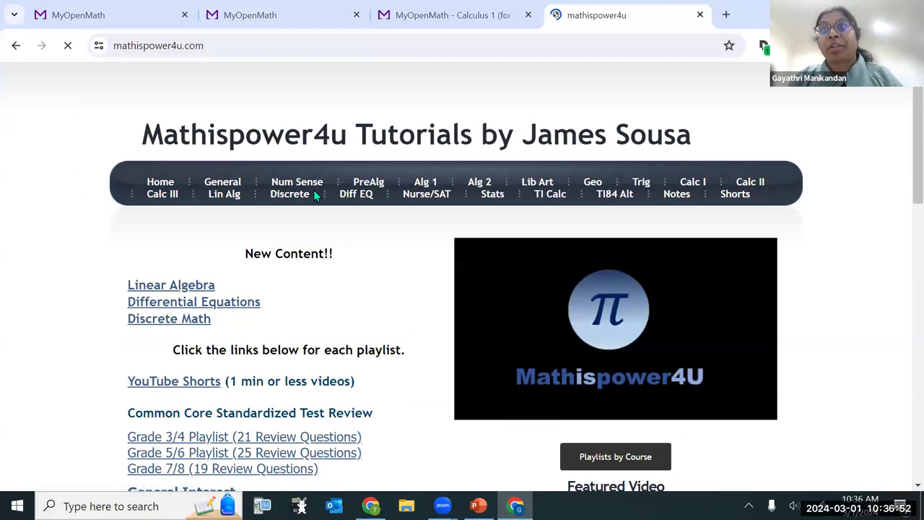
Open the Calc I video list with Limits and Quotient Rule tutorials, then return to MyOpenMath.
left_click(268, 51)
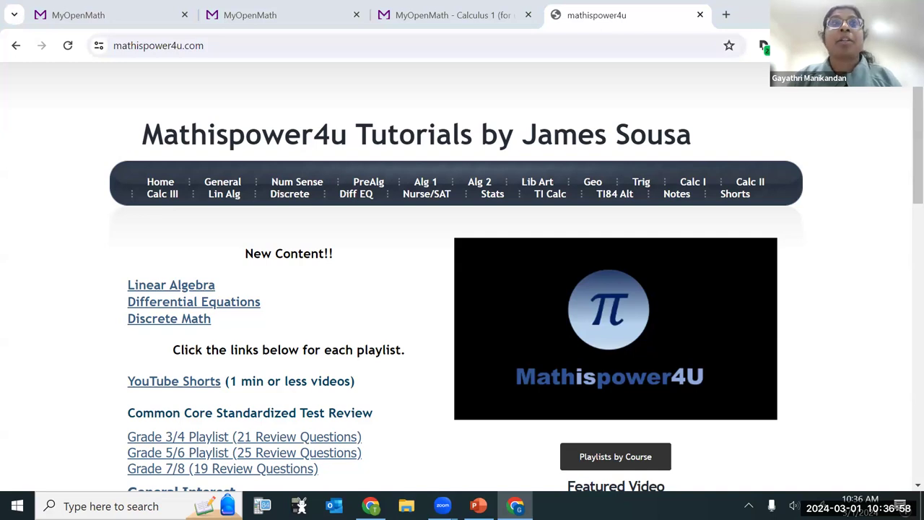
scroll(320, 241, "down", 2)
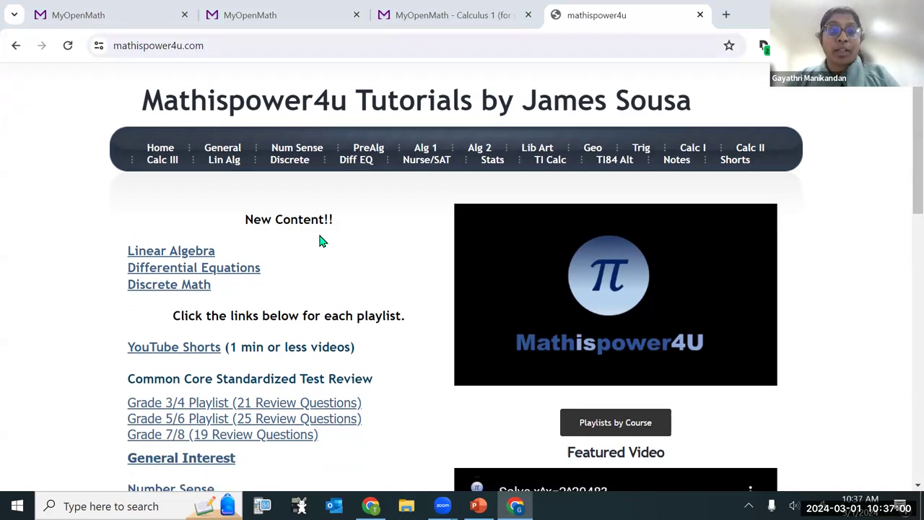
scroll(310, 198, "up", 2)
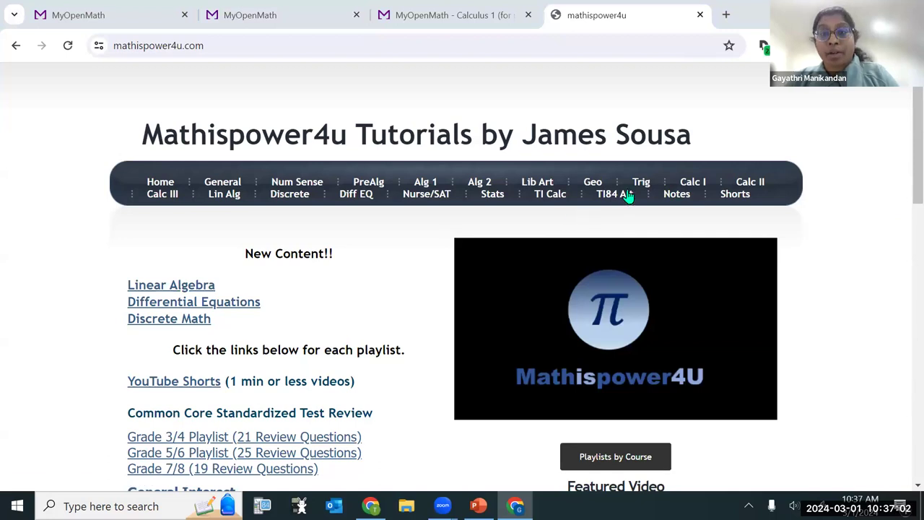
left_click(692, 183)
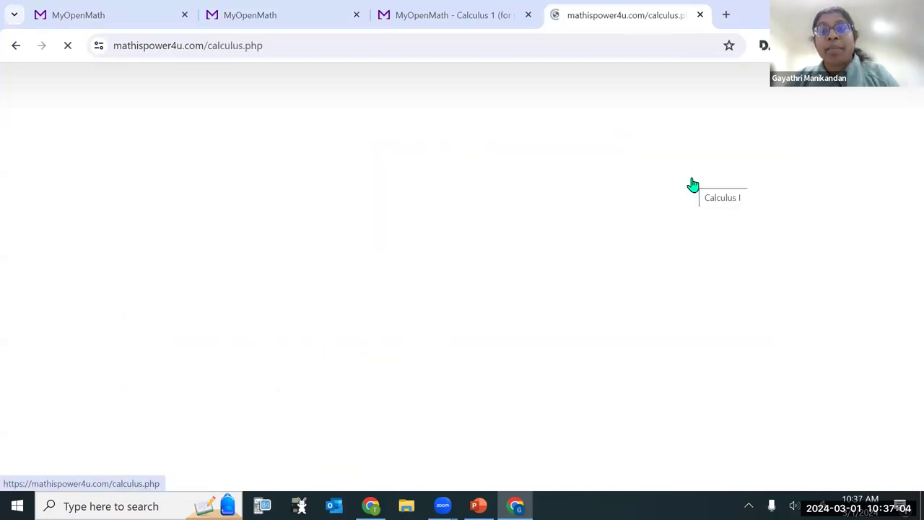
scroll(265, 196, "down", 3)
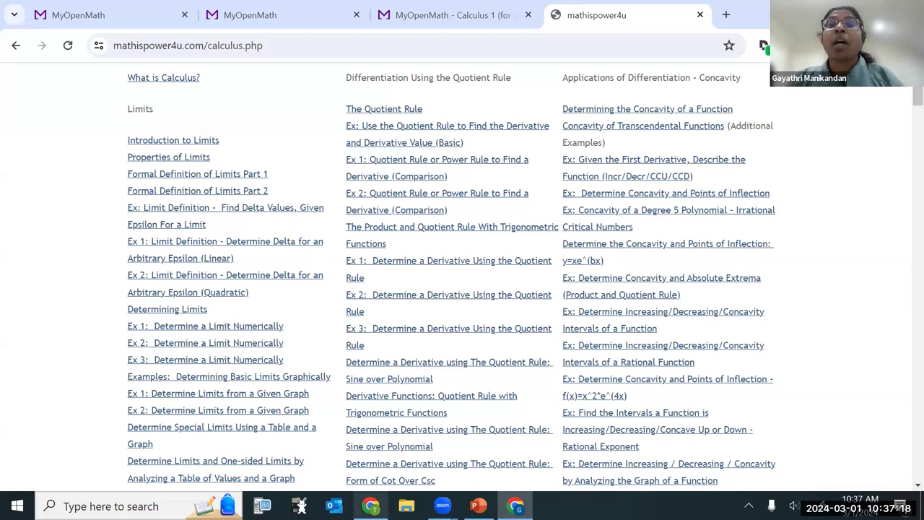
mouse_move(370, 505)
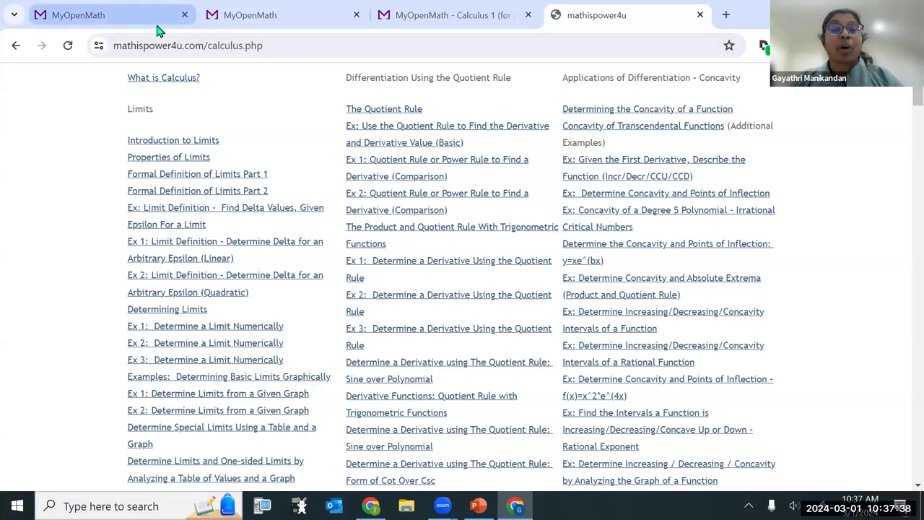
left_click(131, 11)
In the Course Browser, choose Copy This Course for Calculus 1,2 OpenStax (California ZTC Project).
scroll(509, 224, "down", 5)
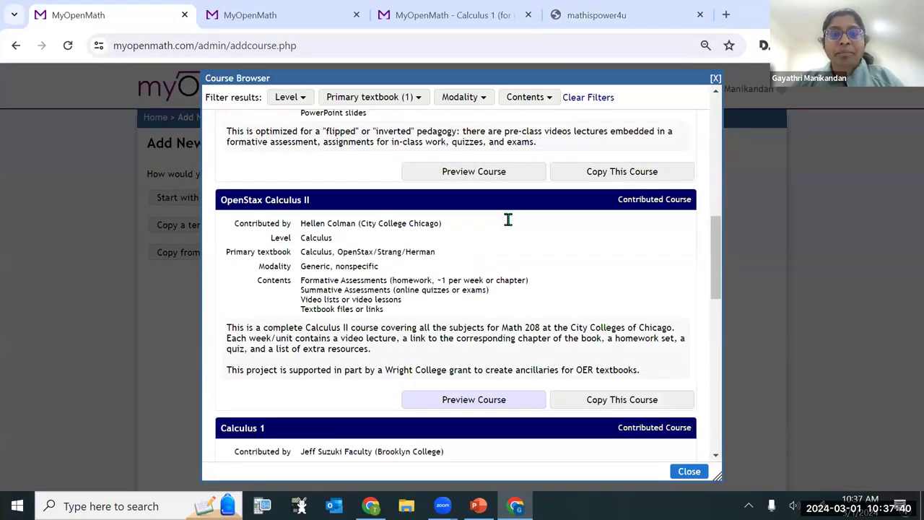
scroll(509, 219, "down", 4)
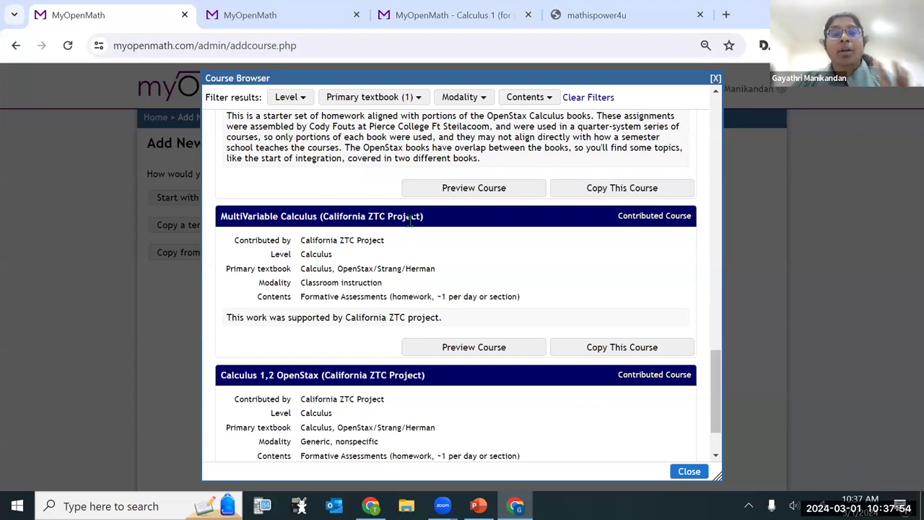
scroll(365, 242, "down", 1)
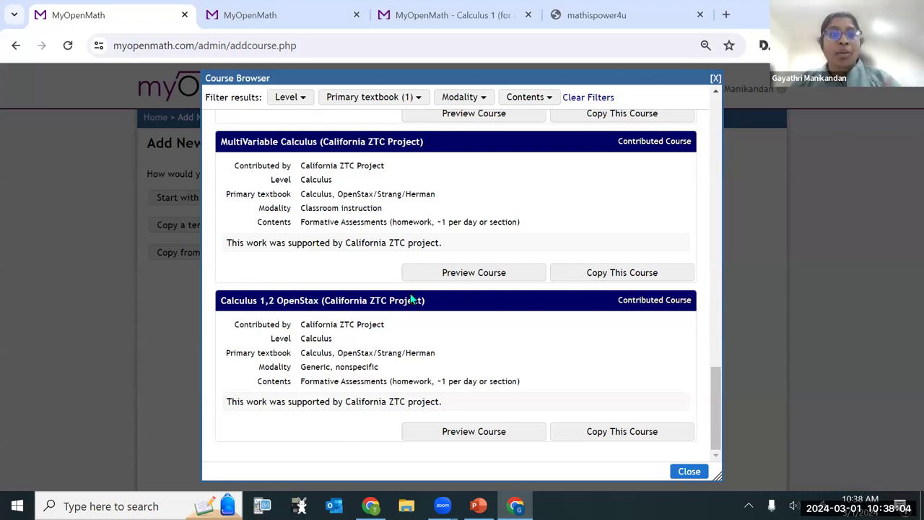
left_click(592, 433)
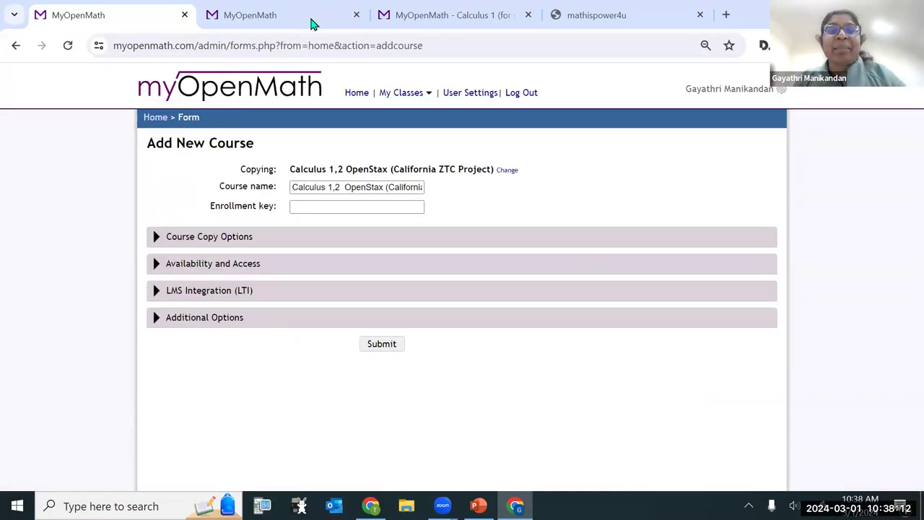
Replace the course name with 'Spring 2024_Calculus Demo' and expand Course Copy Options.
left_click_drag(291, 187, 686, 206)
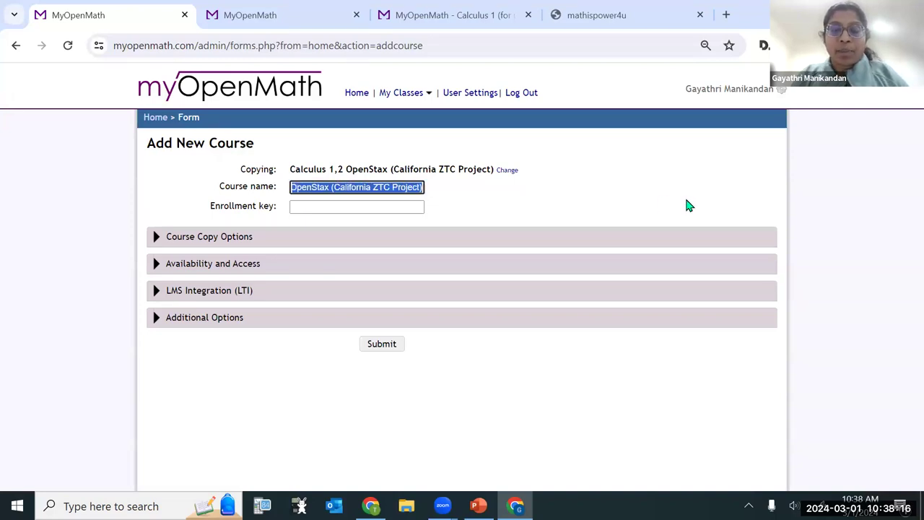
type("Spring 2024_Calculus Demo")
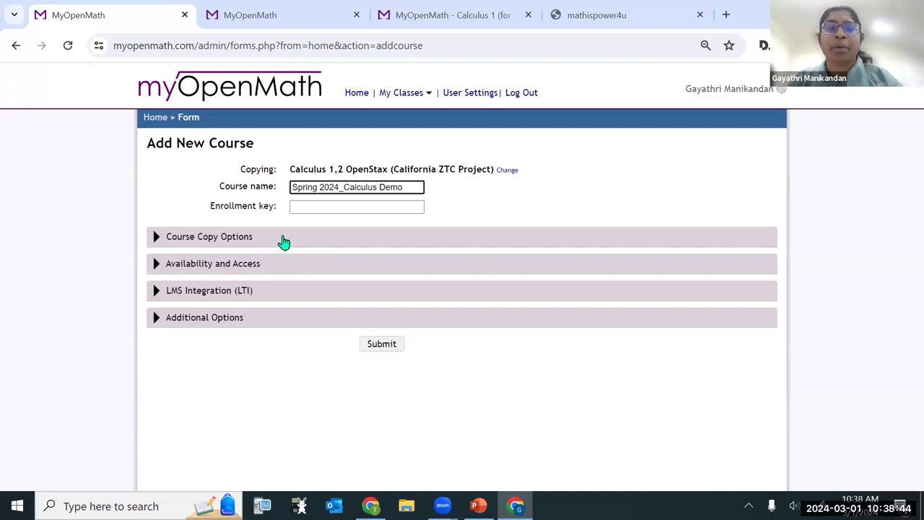
left_click(245, 243)
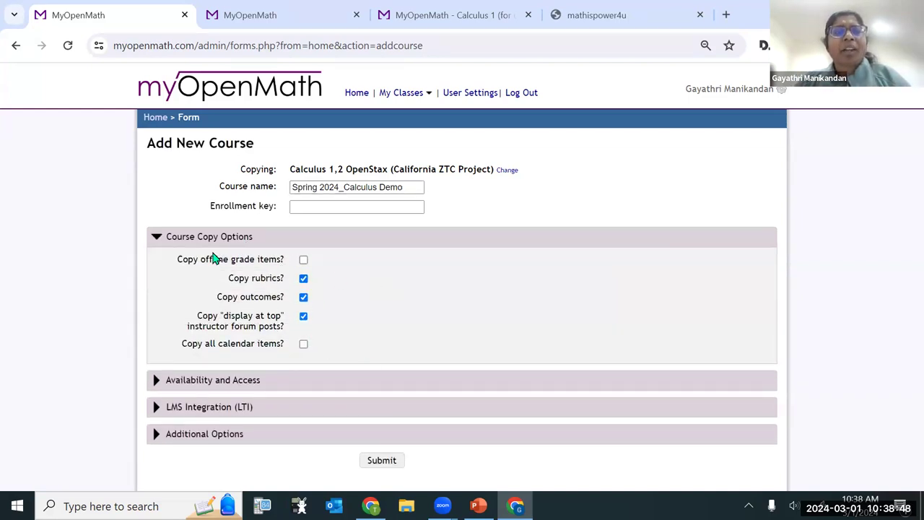
Under LMS Integration (LTI), enable 'Allow the LMS to set assessment due dates', then expand Additional Options.
left_click(246, 382)
scroll(476, 336, "down", 2)
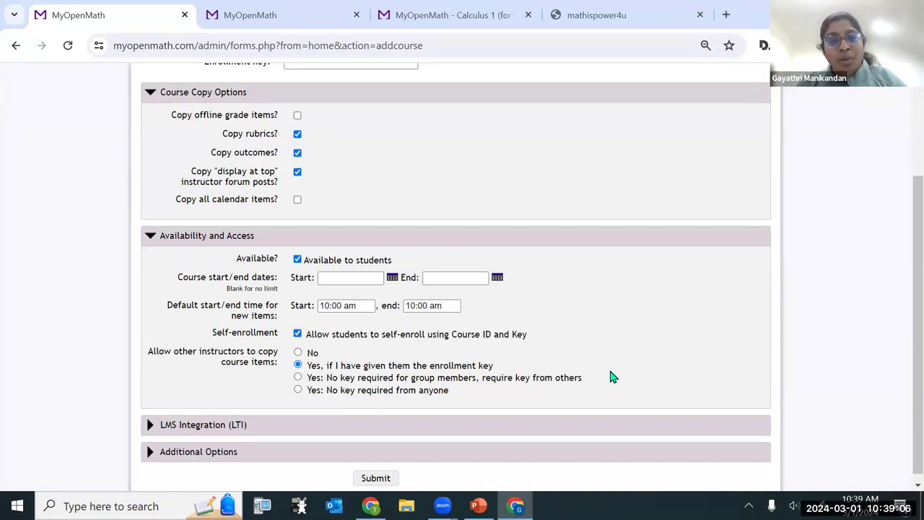
left_click(194, 432)
scroll(643, 285, "down", 1)
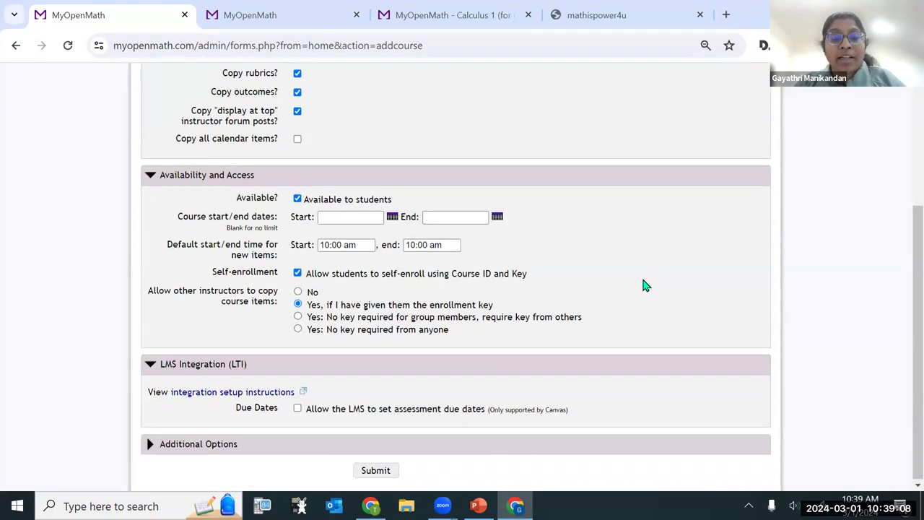
left_click(297, 409)
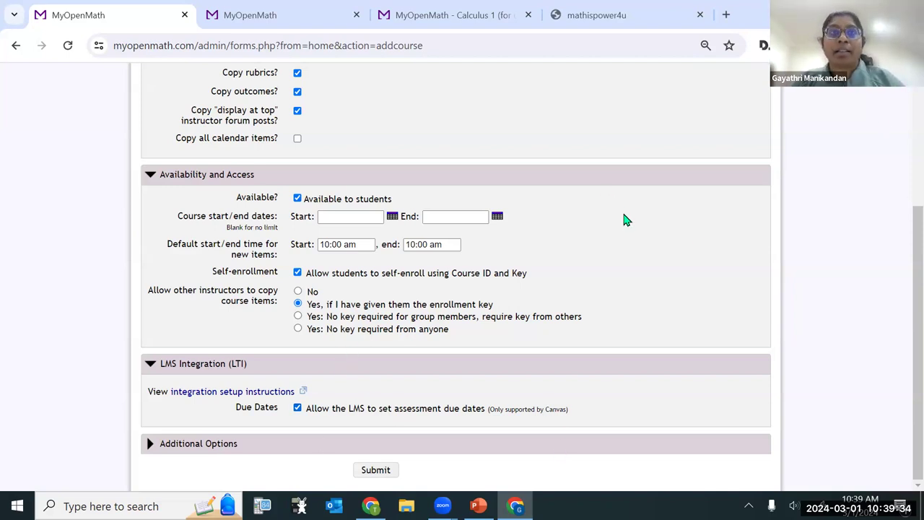
left_click(191, 442)
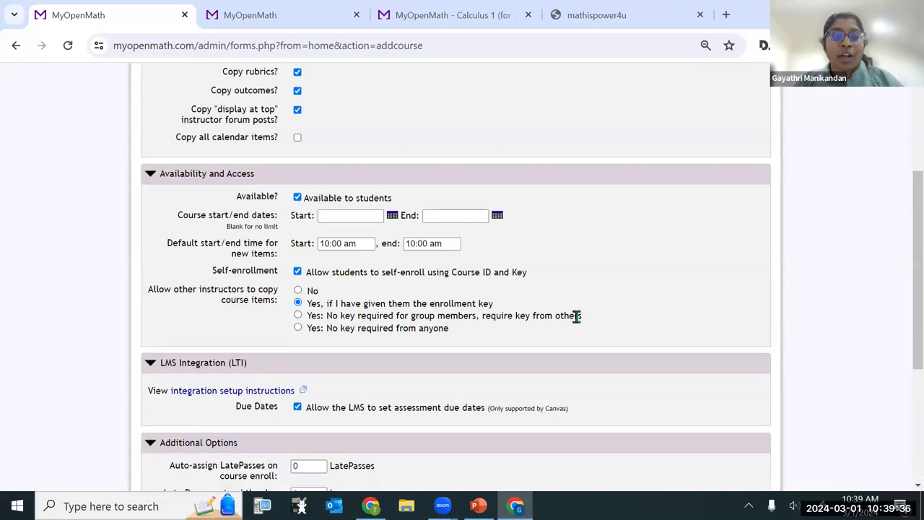
Auto-assign 20 LatePasses extending due dates by 72 hours, and submit the new course.
scroll(572, 321, "down", 3)
left_click_drag(309, 231, 269, 235)
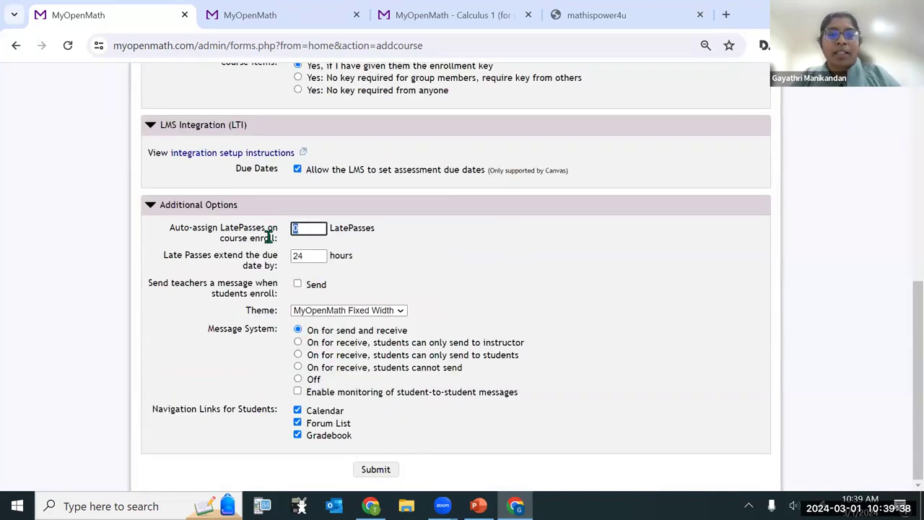
key("Tab")
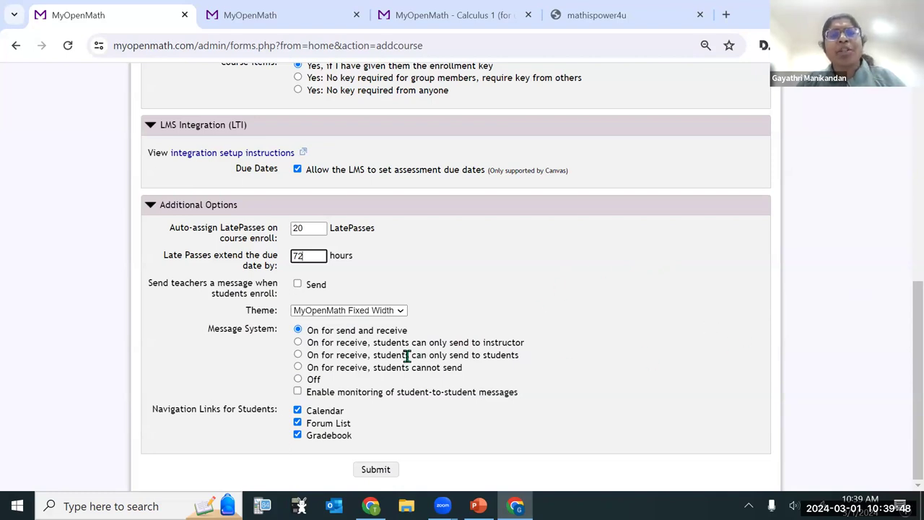
left_click(381, 469)
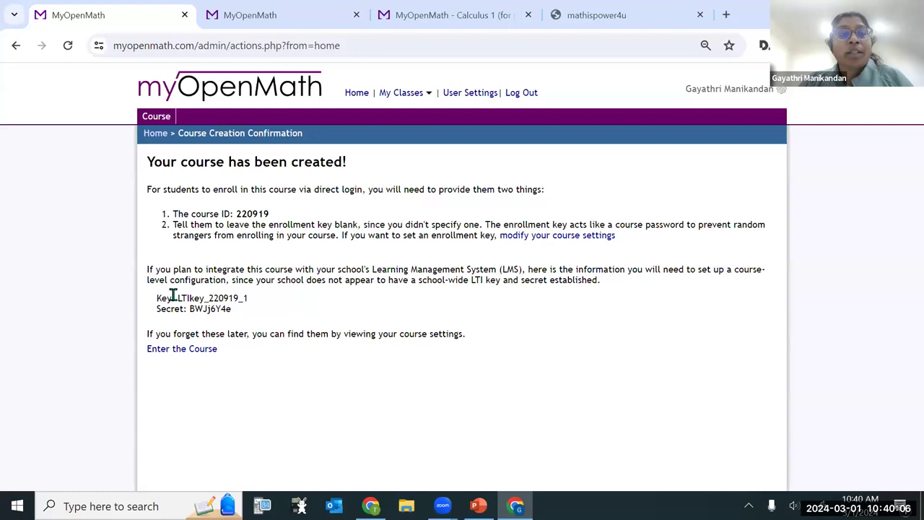
Highlight the LTI key and secret, then enter the Spring 2024_Calculus Demo course.
left_click_drag(177, 299, 263, 331)
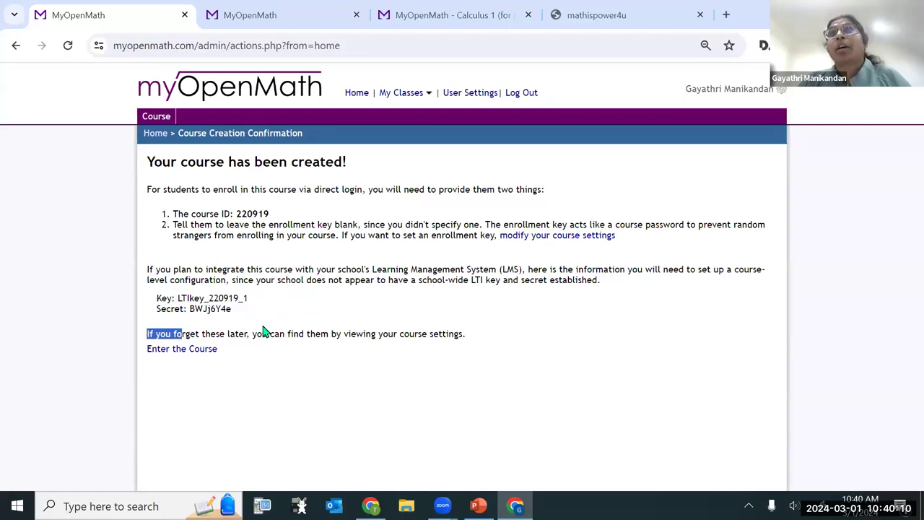
left_click(201, 350)
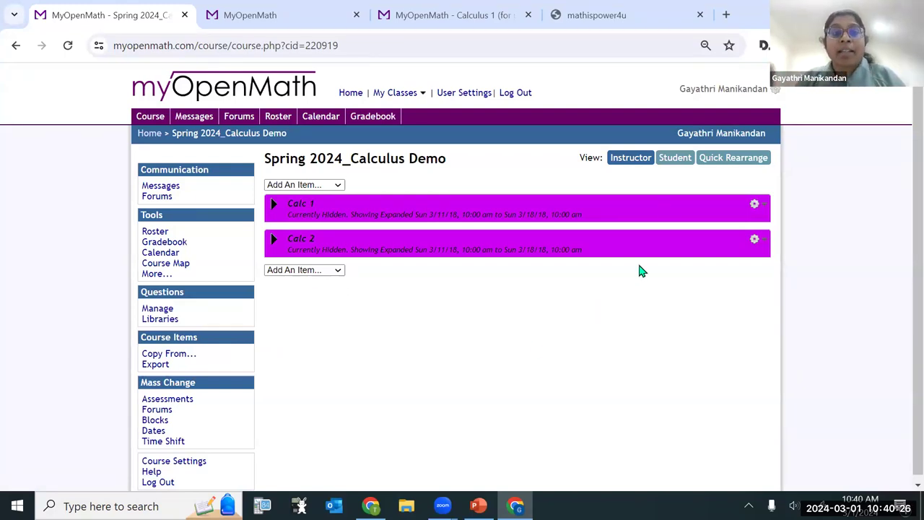
Expand Calc 1, Chapter 2 Limits, and section 2.1 A Preview of Calculus.
left_click(274, 205)
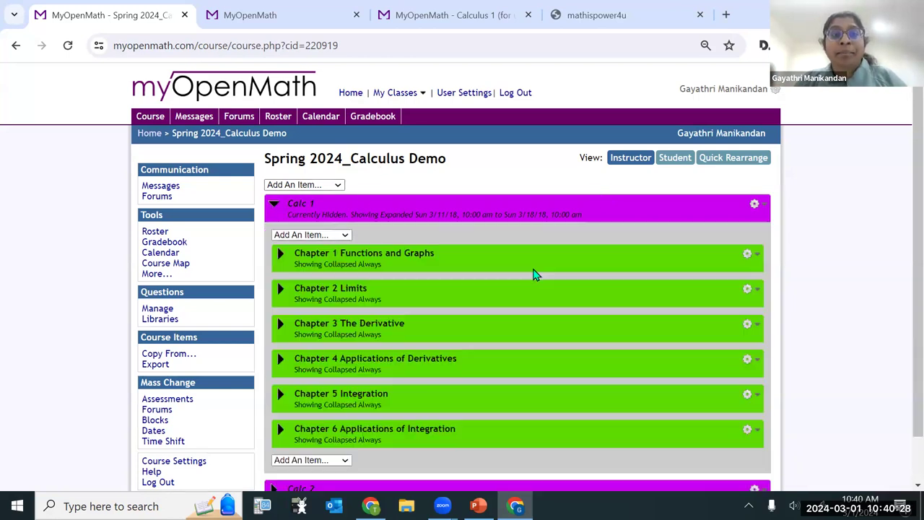
scroll(415, 344, "down", 1)
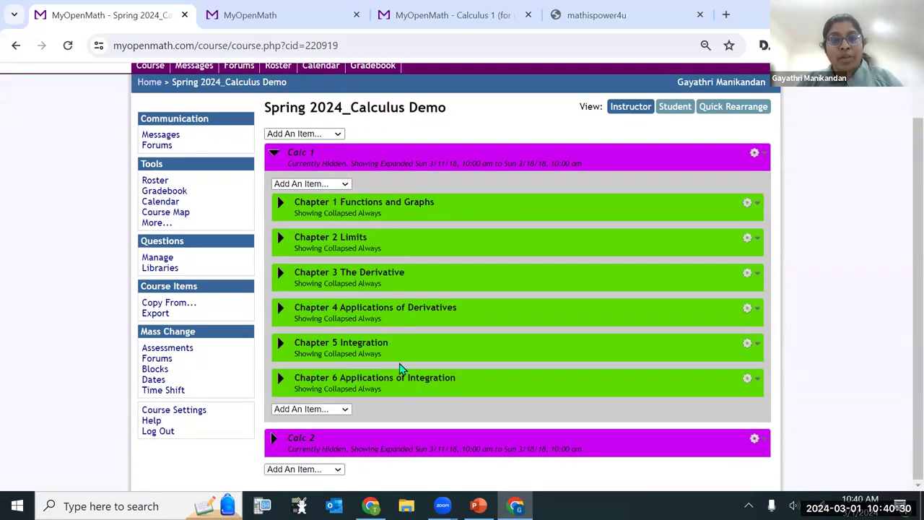
scroll(375, 260, "down", 3)
left_click(281, 98)
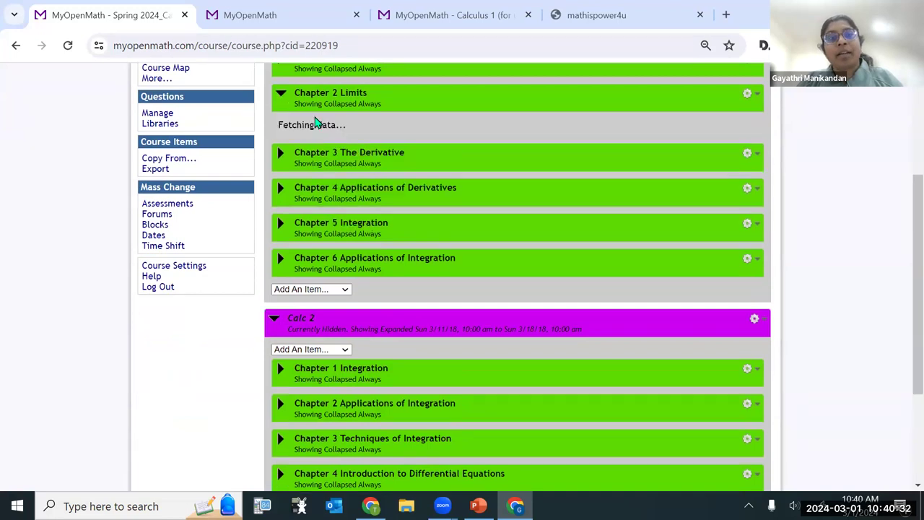
left_click(298, 155)
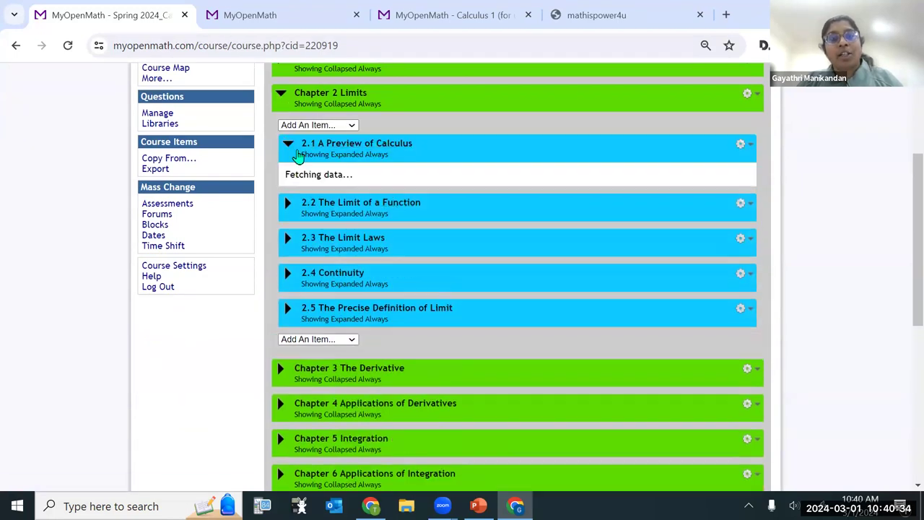
Expand sections 2.2 The Limit of a Function and 2.3 The Limit Laws.
scroll(468, 293, "down", 1)
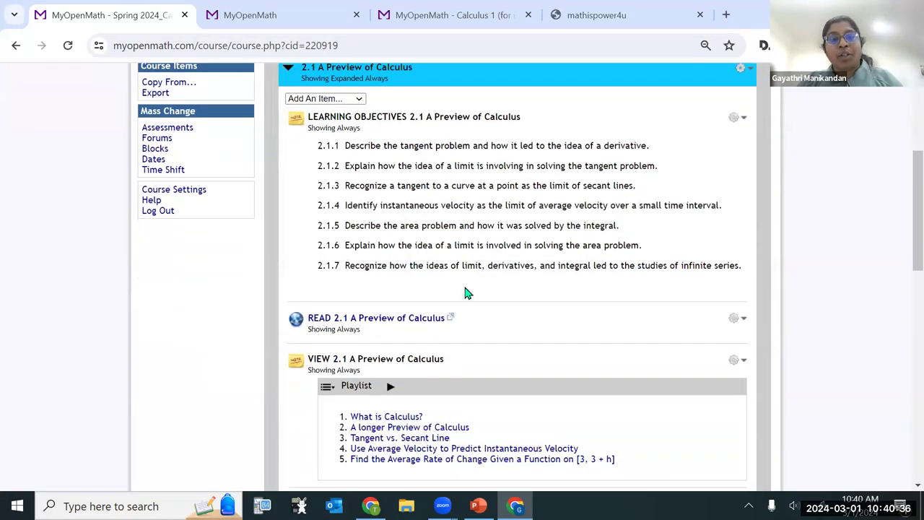
scroll(465, 292, "down", 1)
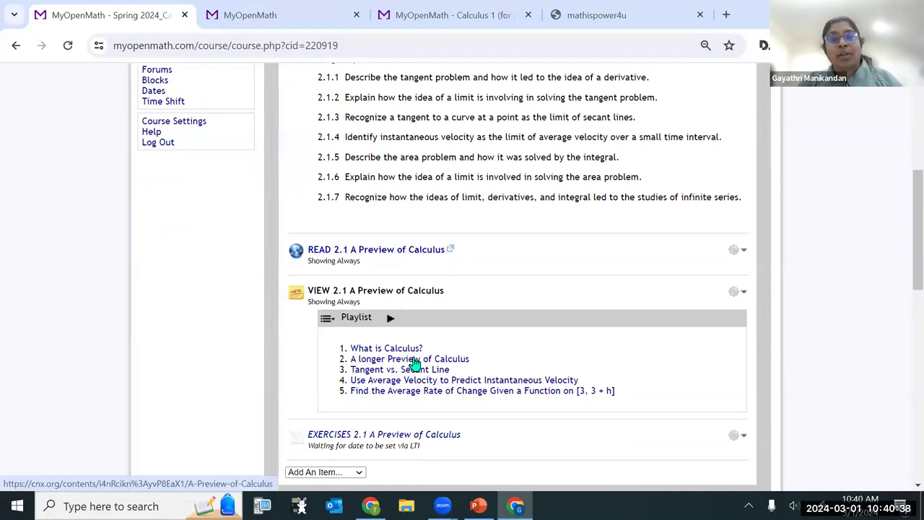
scroll(495, 400, "down", 2)
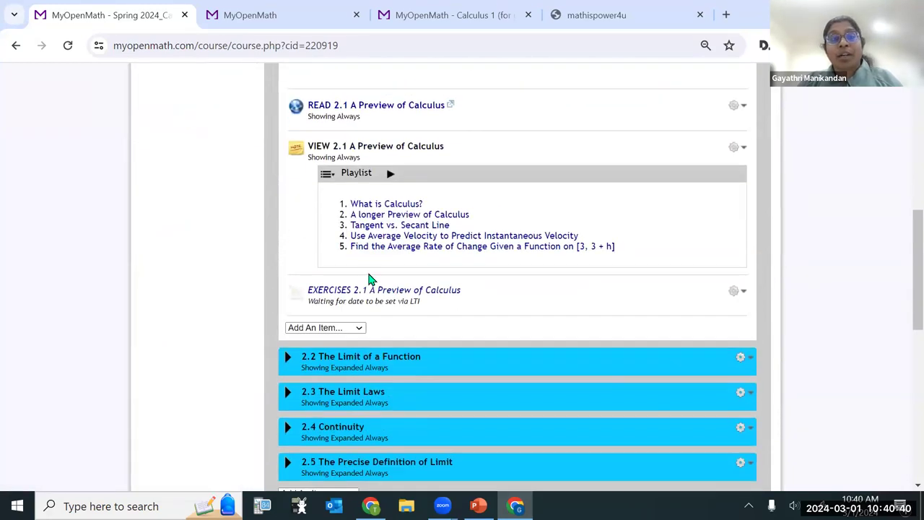
scroll(408, 186, "down", 2)
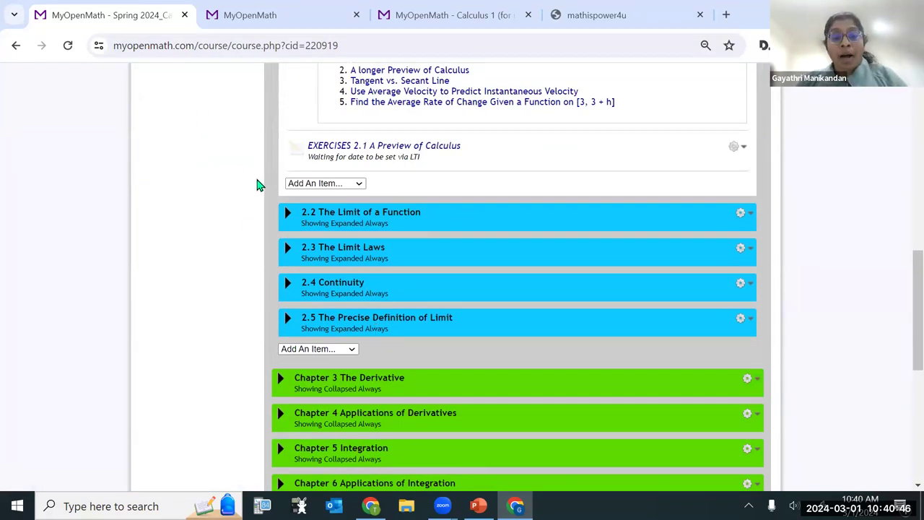
scroll(320, 293, "down", 2)
scroll(474, 159, "down", 3)
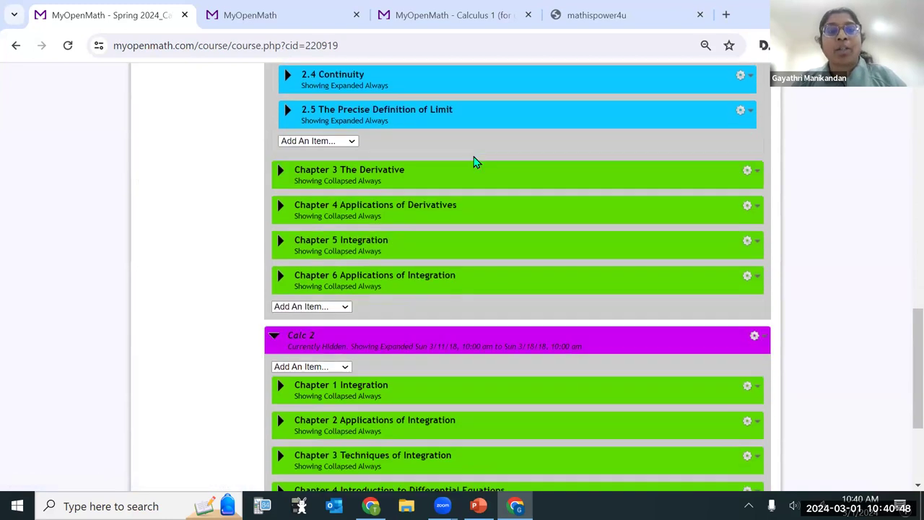
scroll(479, 159, "up", 4)
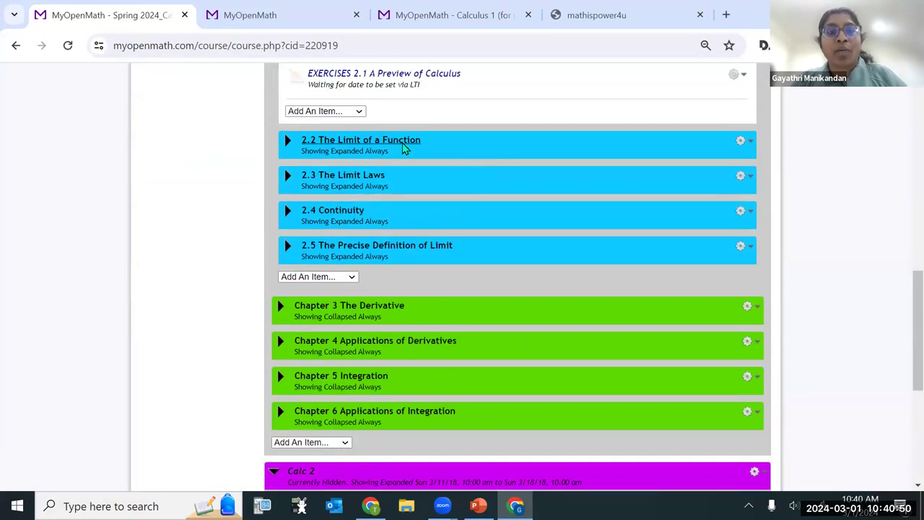
scroll(404, 149, "up", 1)
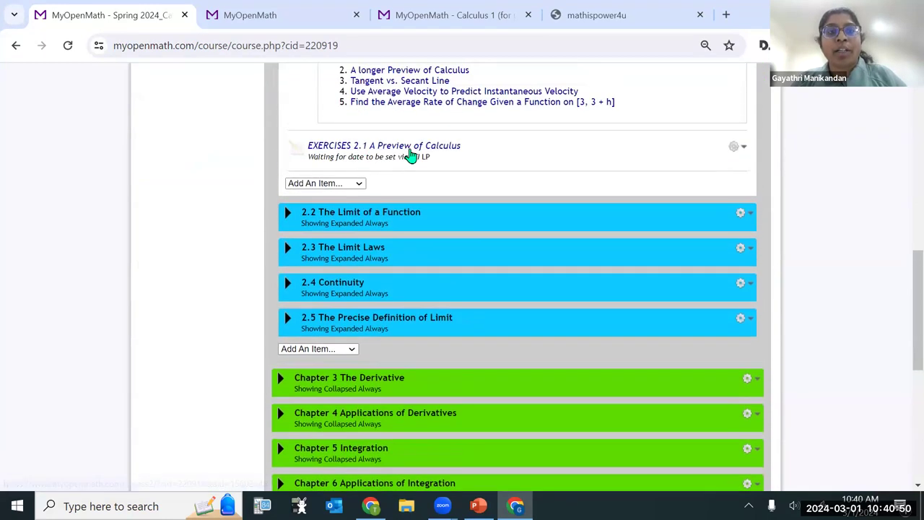
left_click(289, 214)
scroll(516, 213, "down", 7)
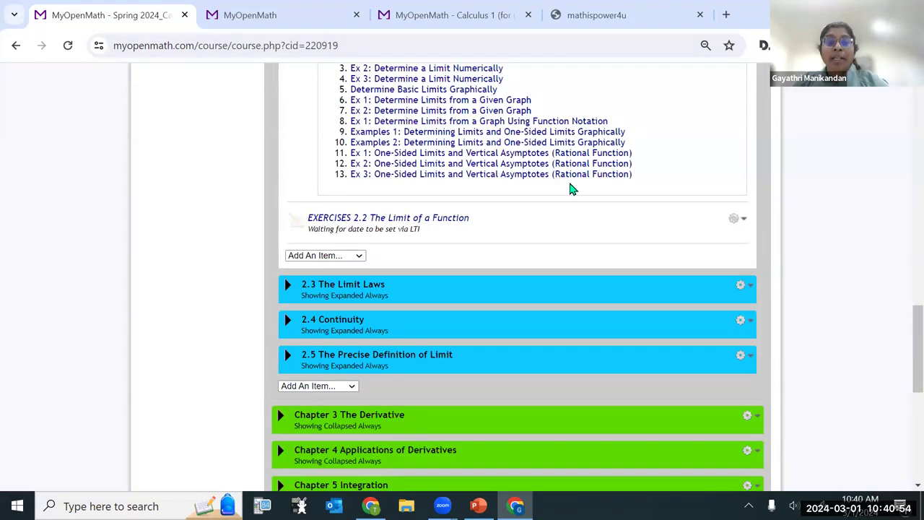
left_click(288, 285)
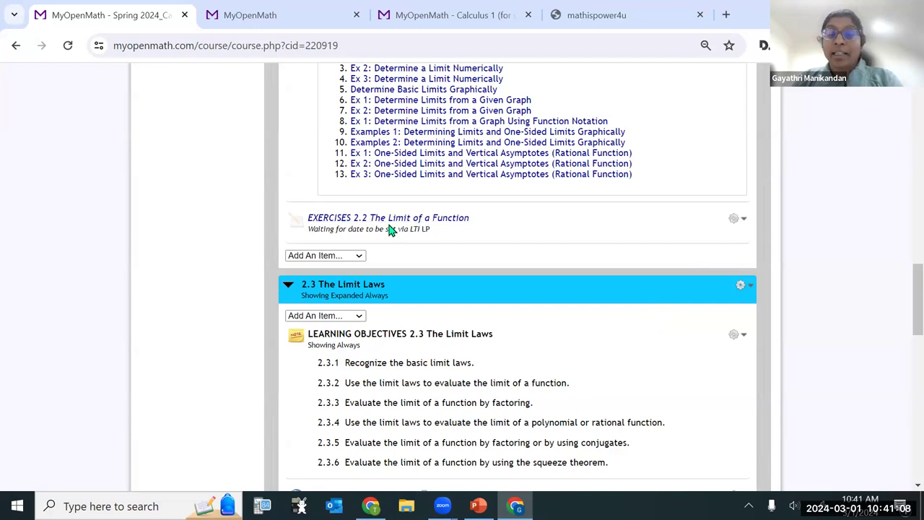
Copy EXERCISES 2.2 The Limit of a Function, then copy the duplicate again.
left_click(745, 221)
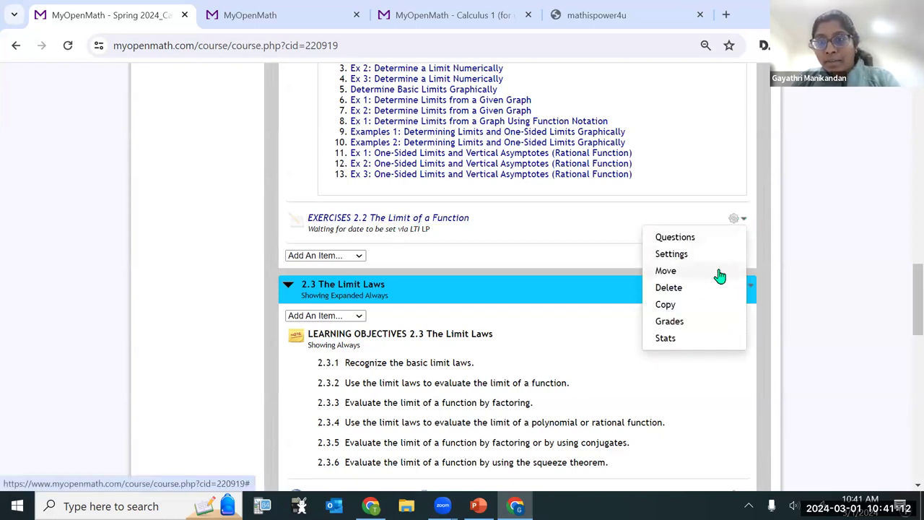
left_click(686, 309)
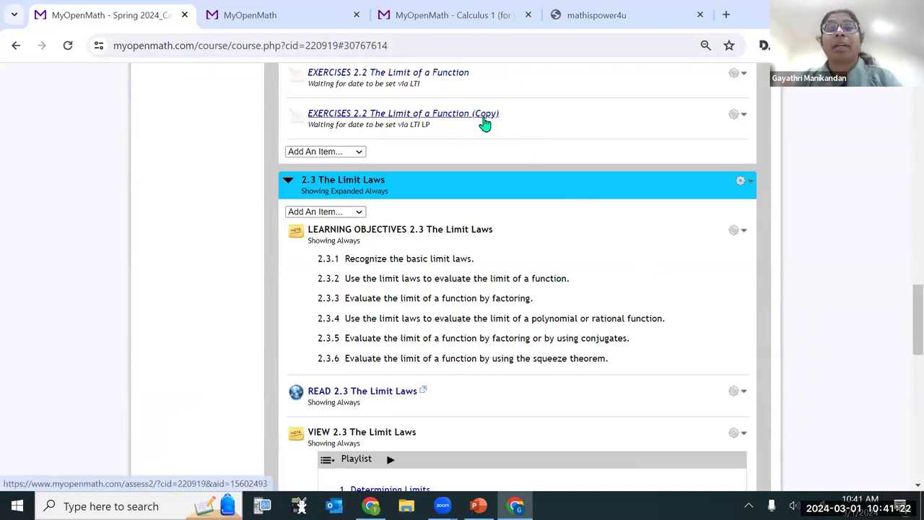
left_click(745, 118)
left_click(686, 202)
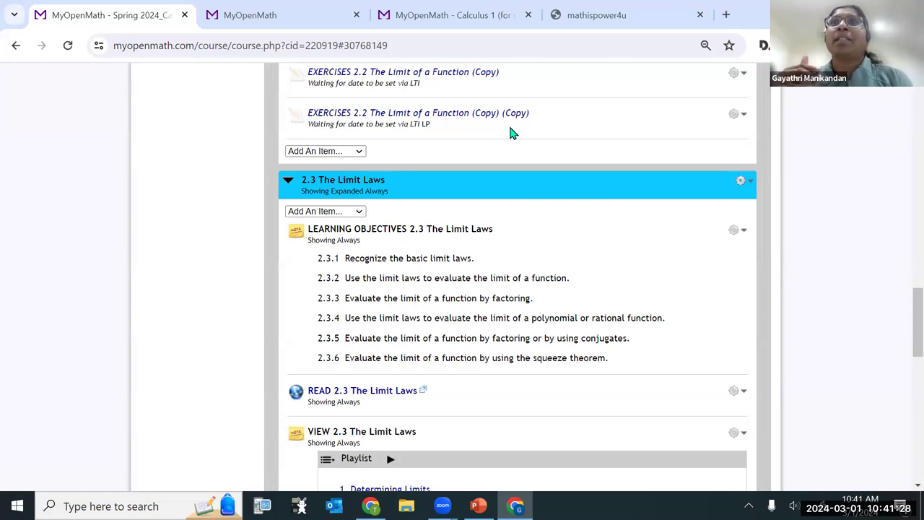
scroll(480, 149, "up", 2)
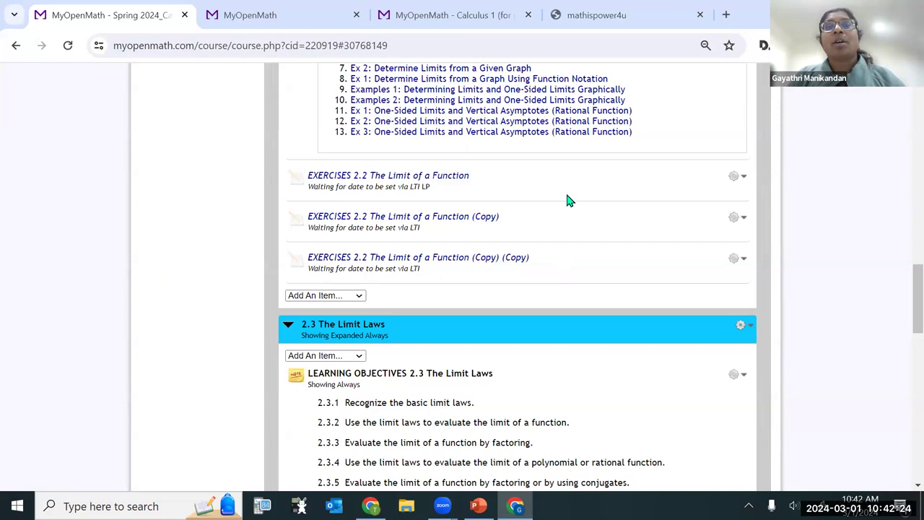
scroll(568, 217, "down", 9)
scroll(570, 247, "down", 4)
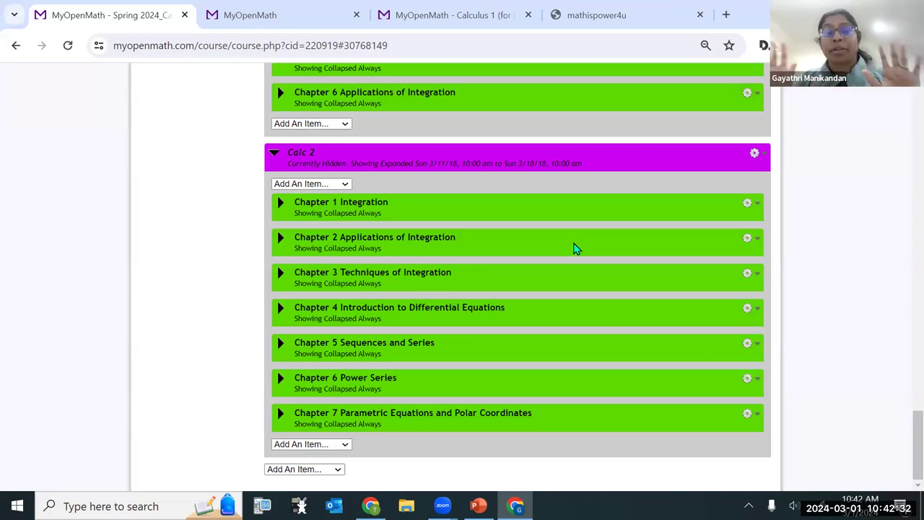
scroll(582, 354, "up", 20)
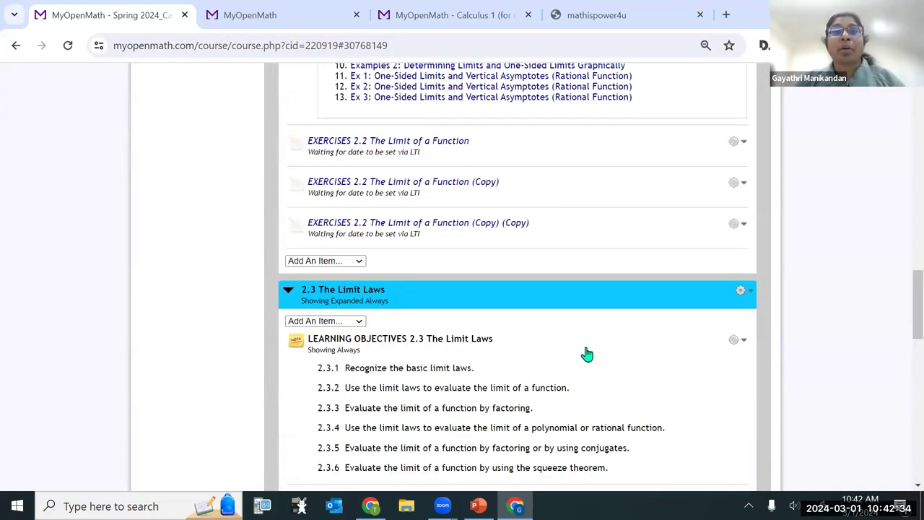
scroll(590, 346, "up", 6)
scroll(238, 282, "down", 3)
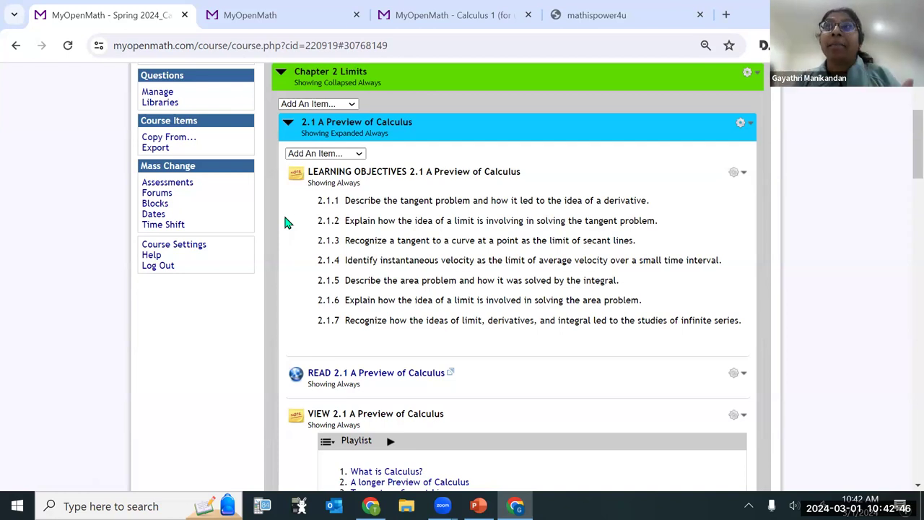
Open Mass Change Assessments and review the selected Calc 1 assessments.
left_click(156, 187)
scroll(512, 256, "down", 3)
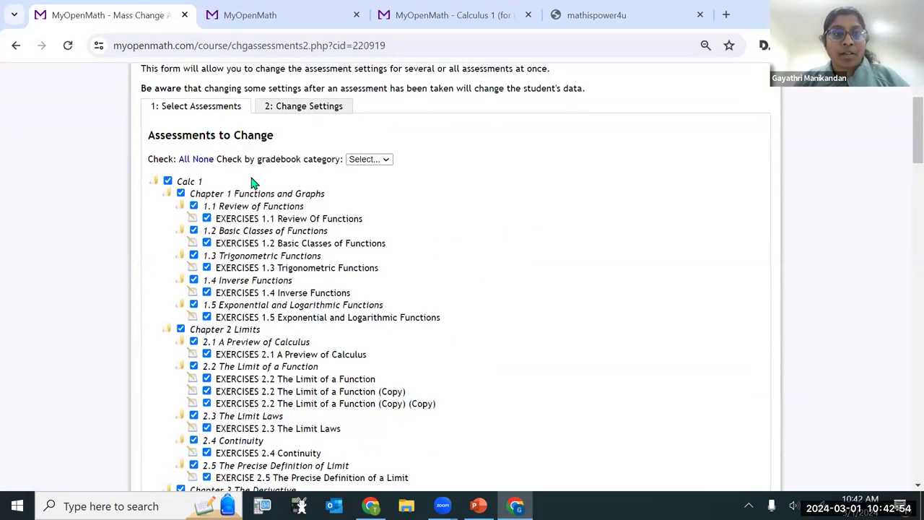
scroll(268, 283, "down", 5)
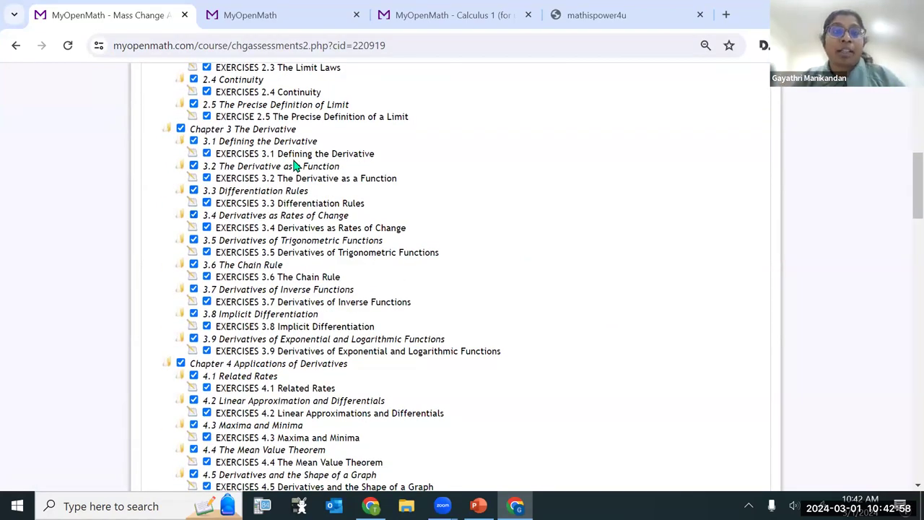
scroll(382, 241, "down", 15)
scroll(428, 285, "down", 3)
scroll(484, 227, "up", 15)
scroll(475, 216, "up", 10)
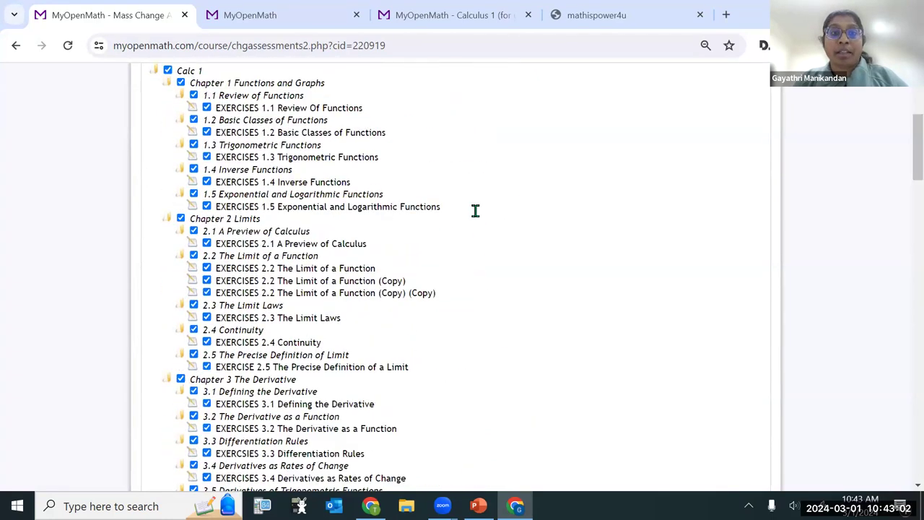
In '2: Change Settings', check the Core Options Display style choices, leaving it at Do not change.
left_click(303, 251)
scroll(570, 231, "down", 5)
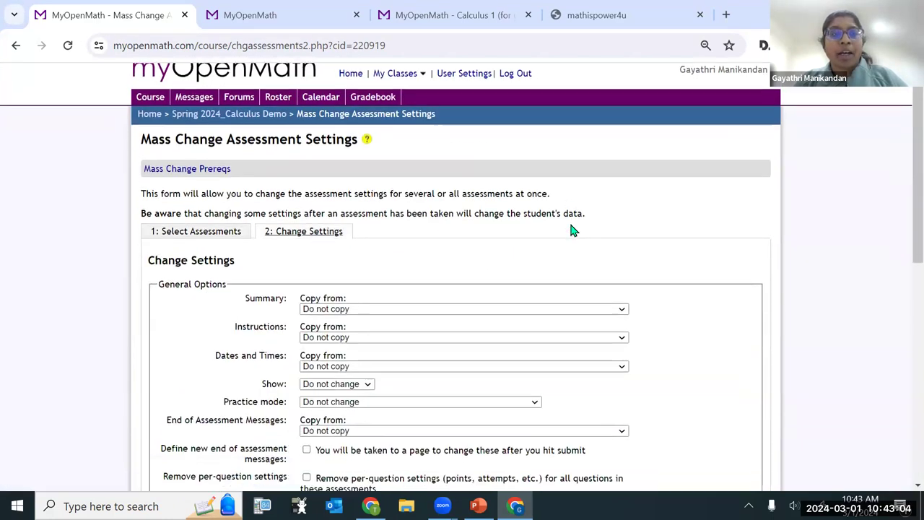
scroll(495, 187, "up", 2)
scroll(497, 184, "down", 1)
scroll(495, 184, "up", 3)
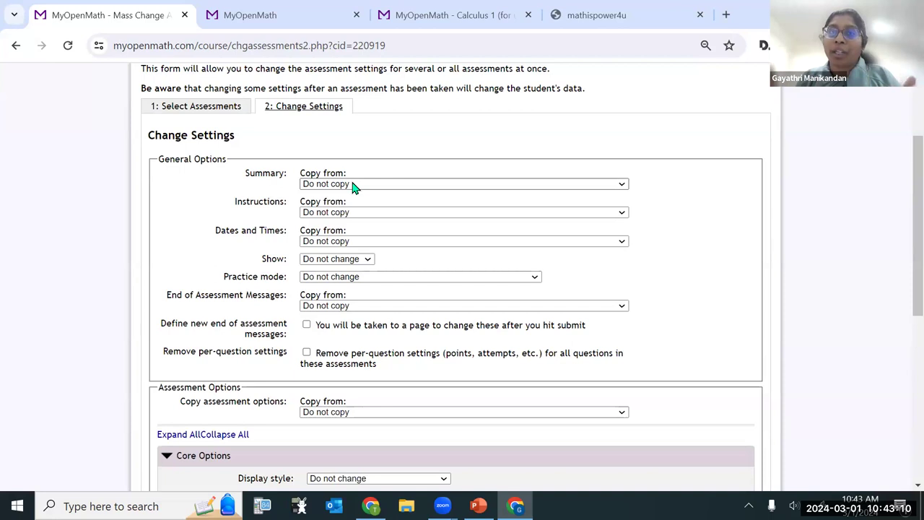
scroll(383, 398, "down", 2)
scroll(383, 398, "down", 2)
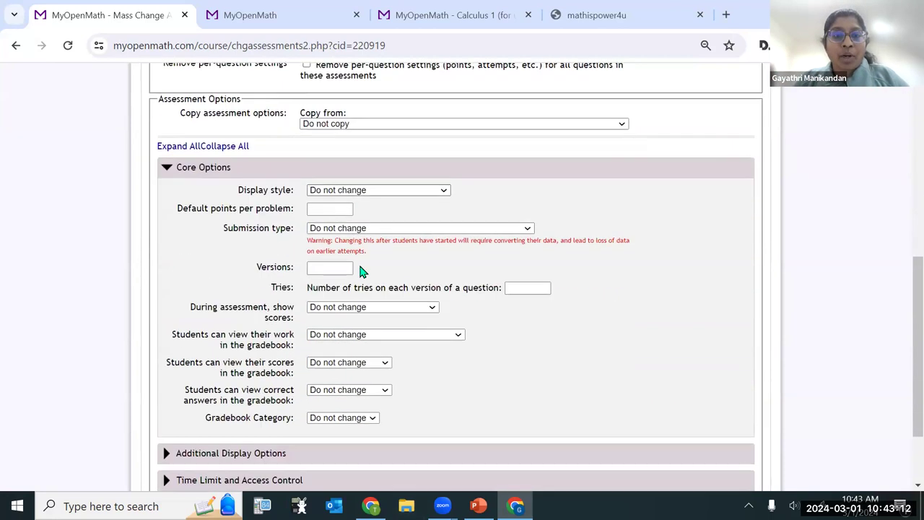
left_click(400, 194)
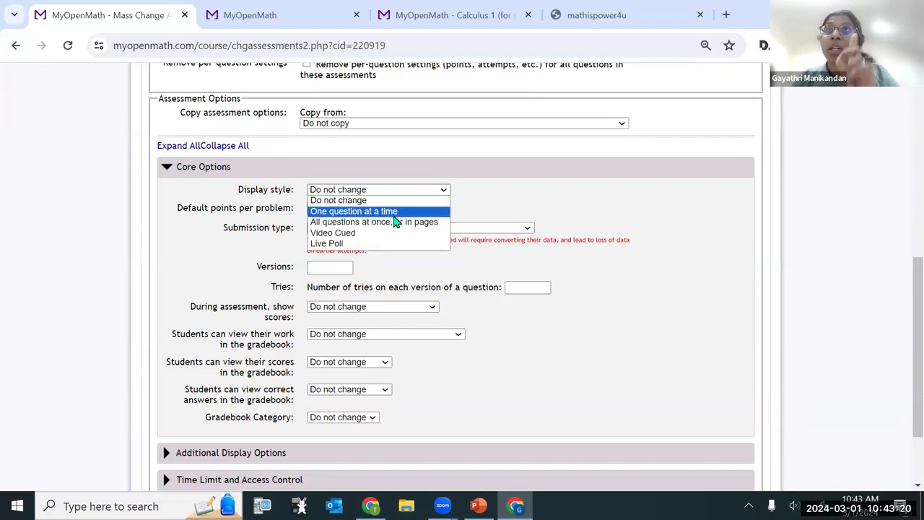
left_click(590, 208)
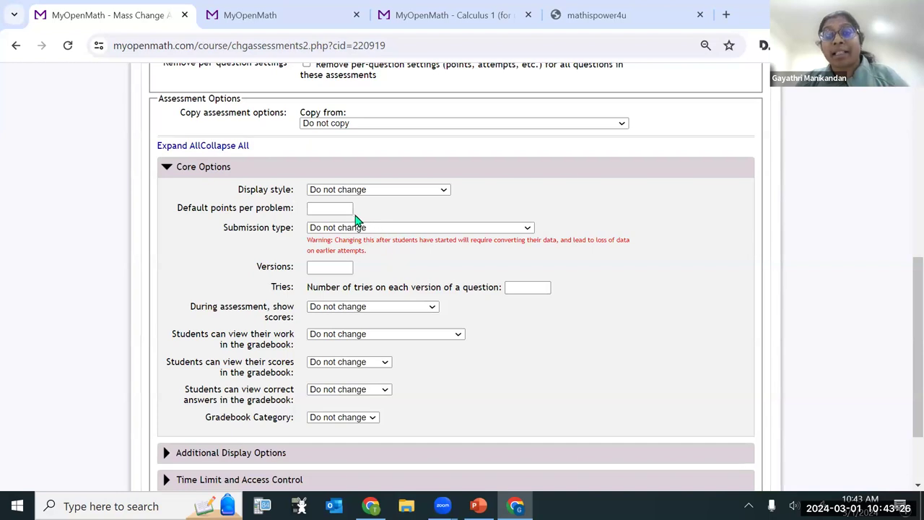
Set default points per problem to 1 with homework-style submissions that generate new versions.
left_click(309, 209)
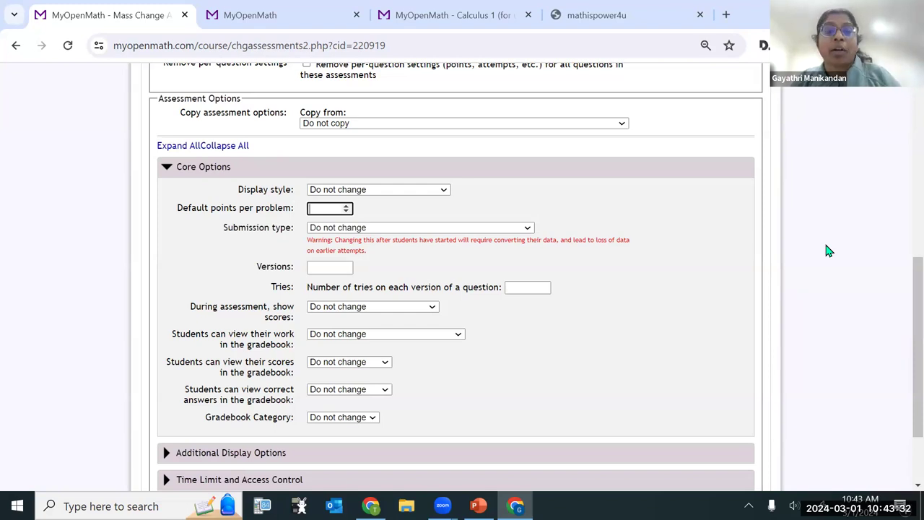
type("1")
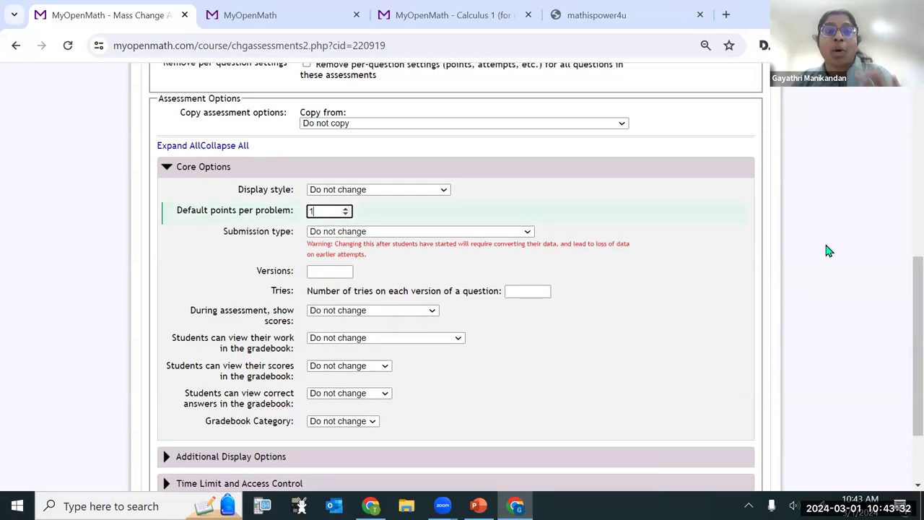
left_click(419, 231)
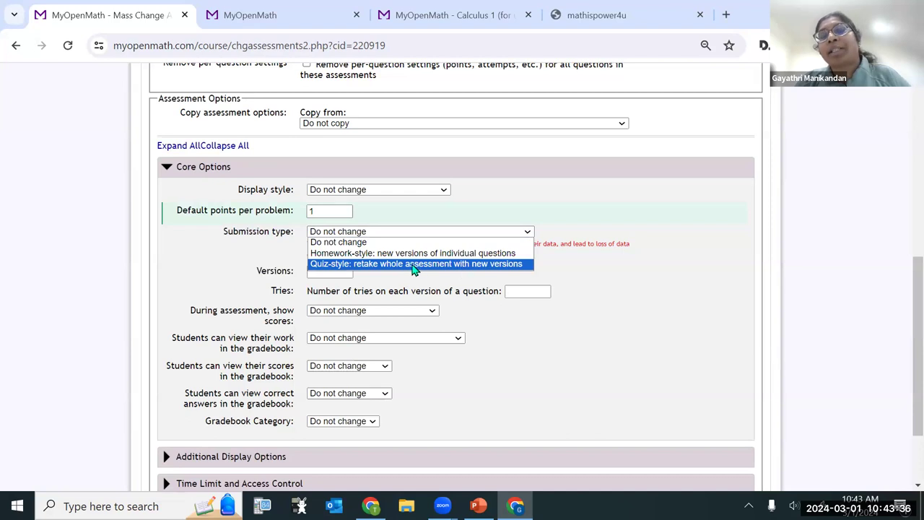
left_click(516, 254)
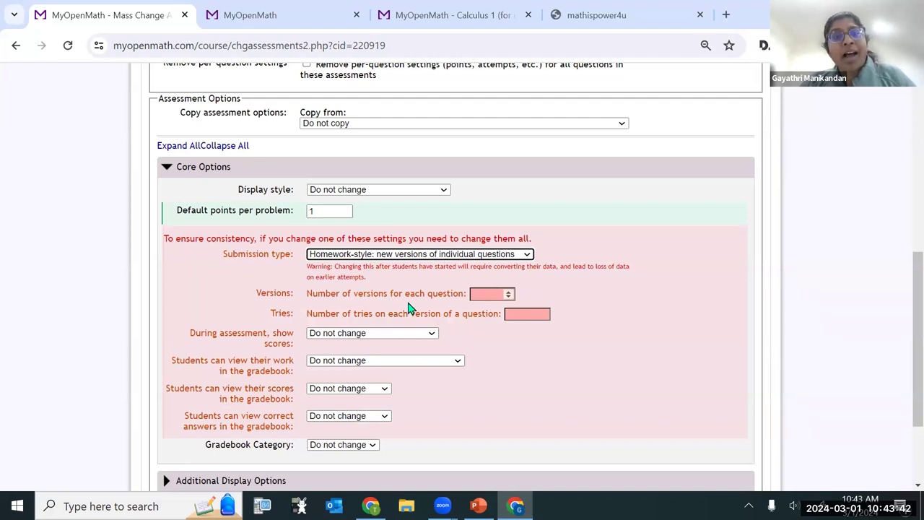
Allow 99 versions and 2 tries, each with a 0% penalty.
left_click(498, 293)
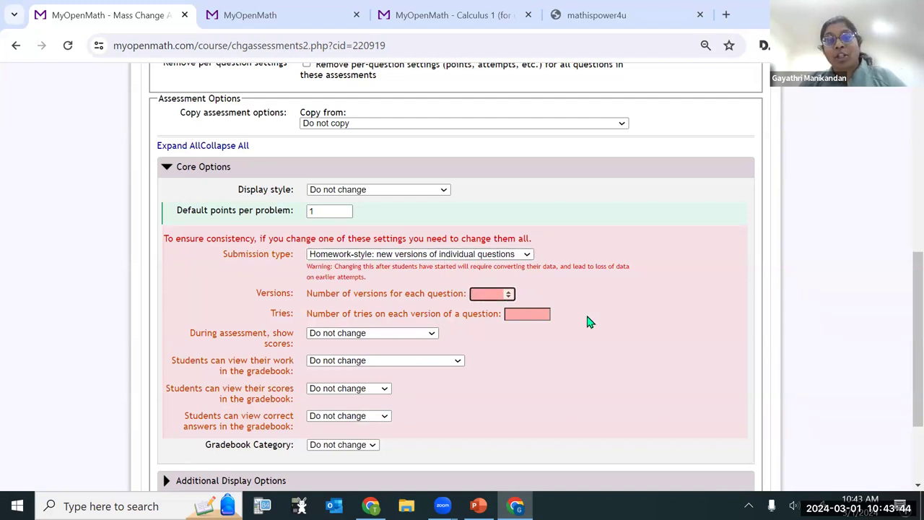
type("99")
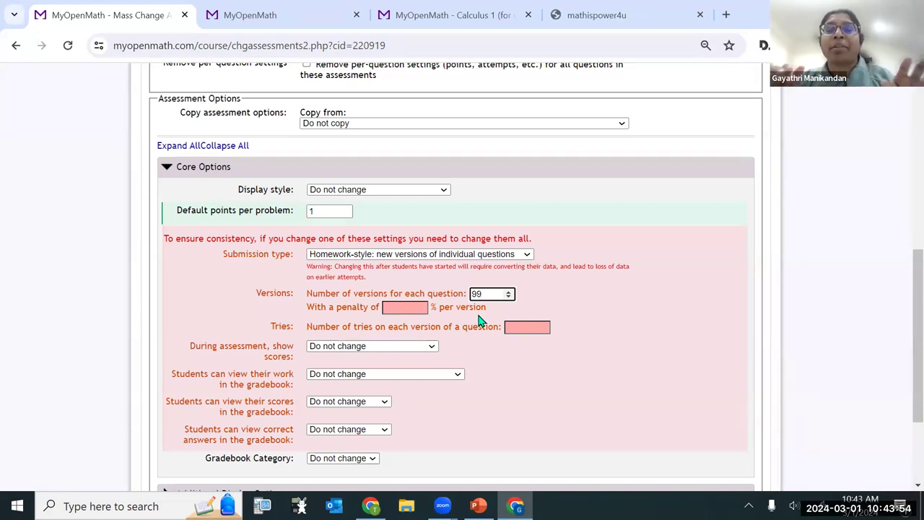
left_click(411, 307)
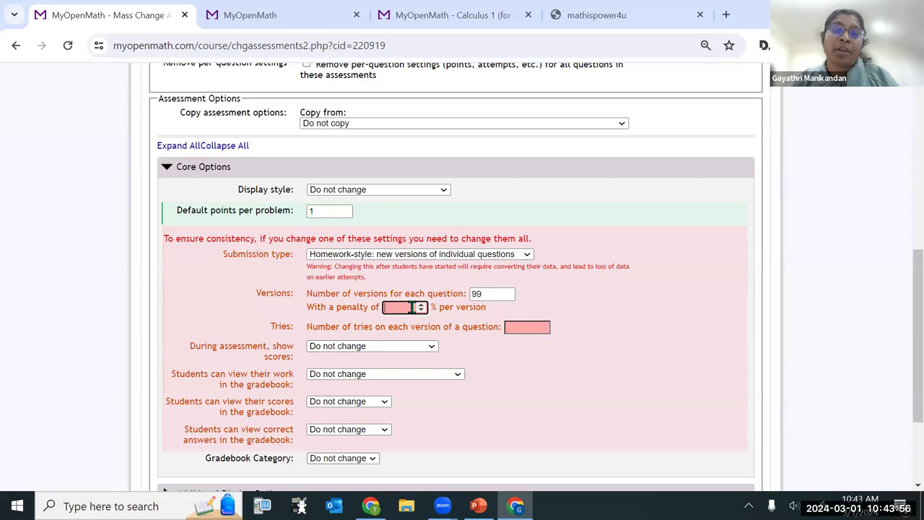
type("0")
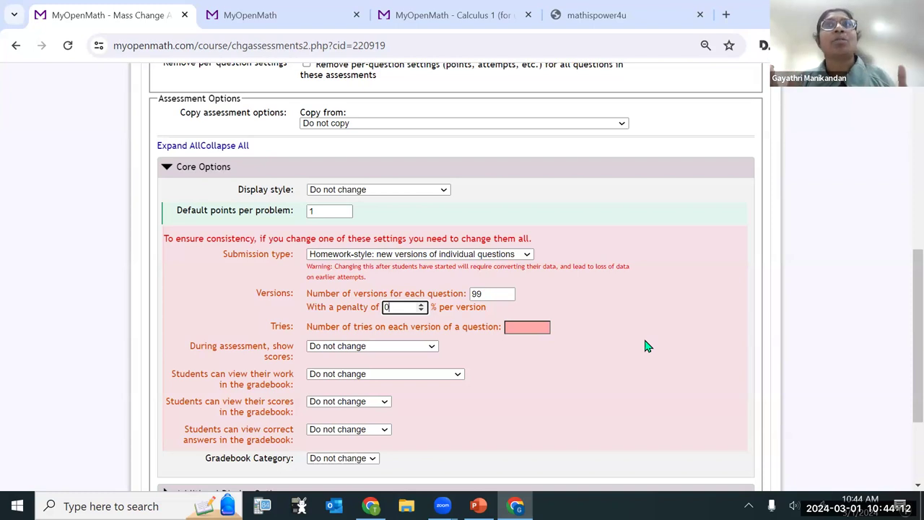
left_click(536, 327)
type("2")
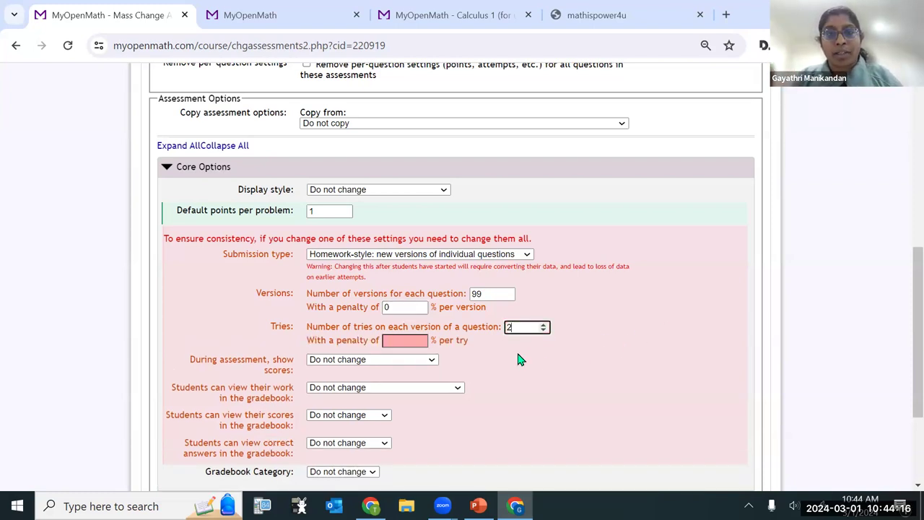
left_click(402, 344)
type("0")
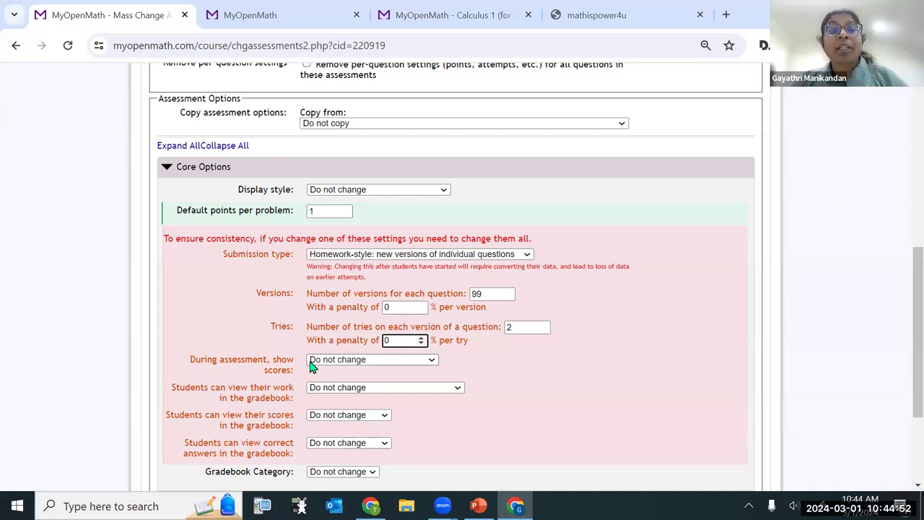
During assessments, show scores on each question immediately and never show answers.
left_click(345, 364)
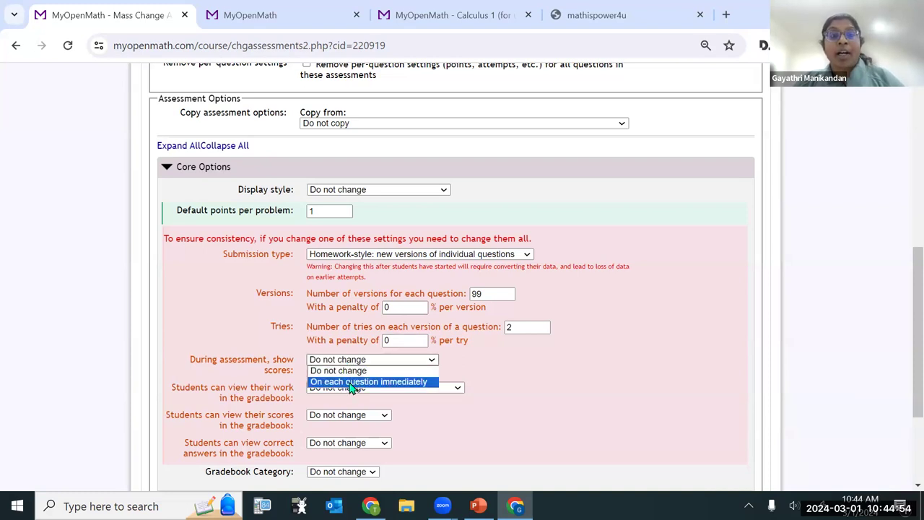
left_click(352, 382)
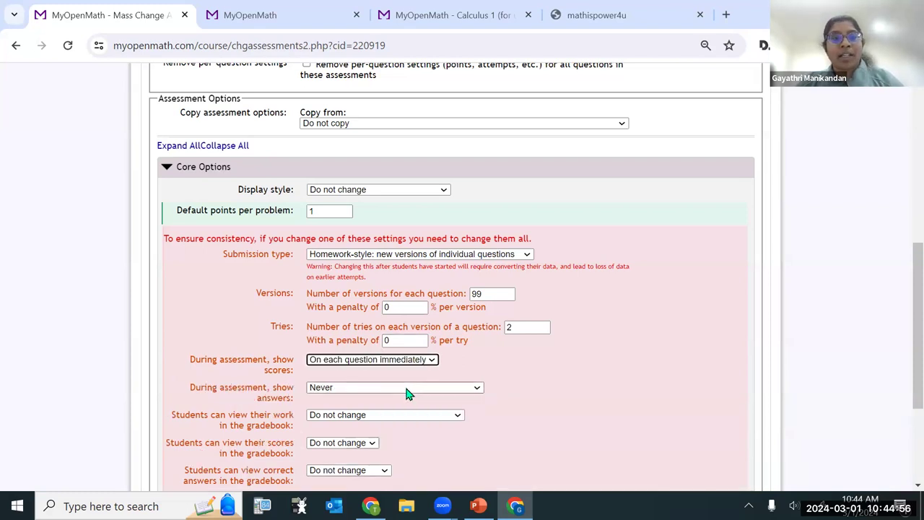
left_click(344, 390)
left_click(344, 390)
scroll(598, 396, "down", 1)
scroll(598, 396, "down", 2)
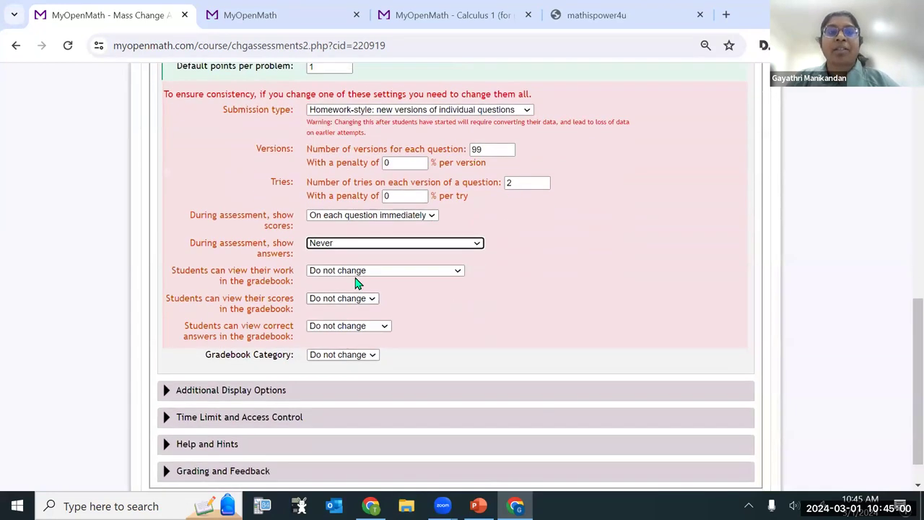
Let students view work after the due date, scores immediately, and correct answers after the due date.
left_click(361, 273)
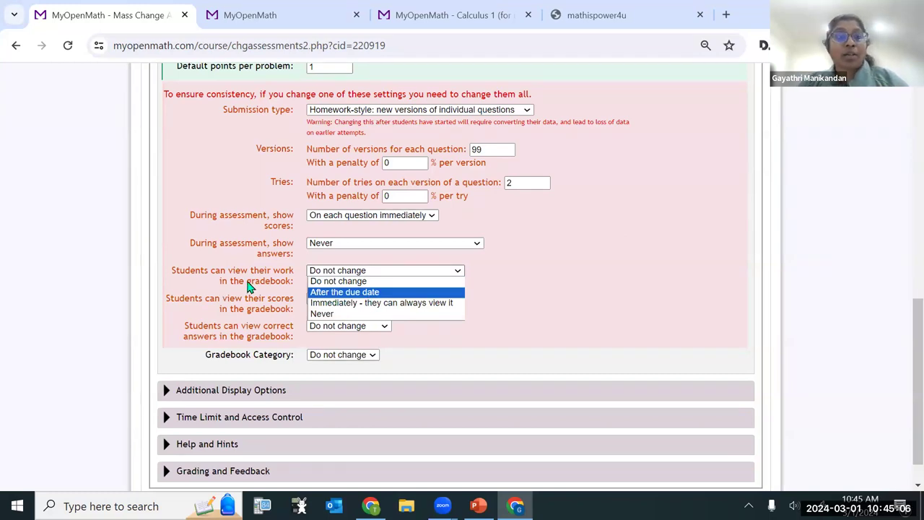
left_click(337, 293)
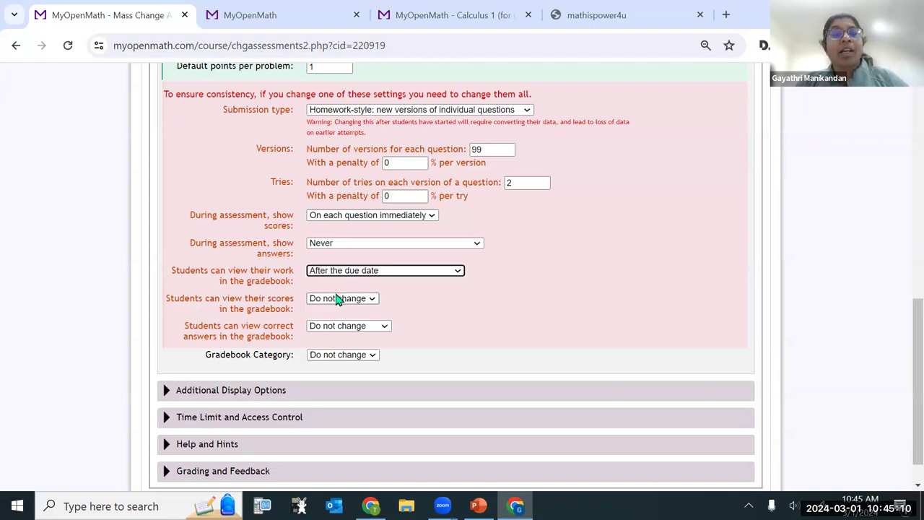
left_click(337, 300)
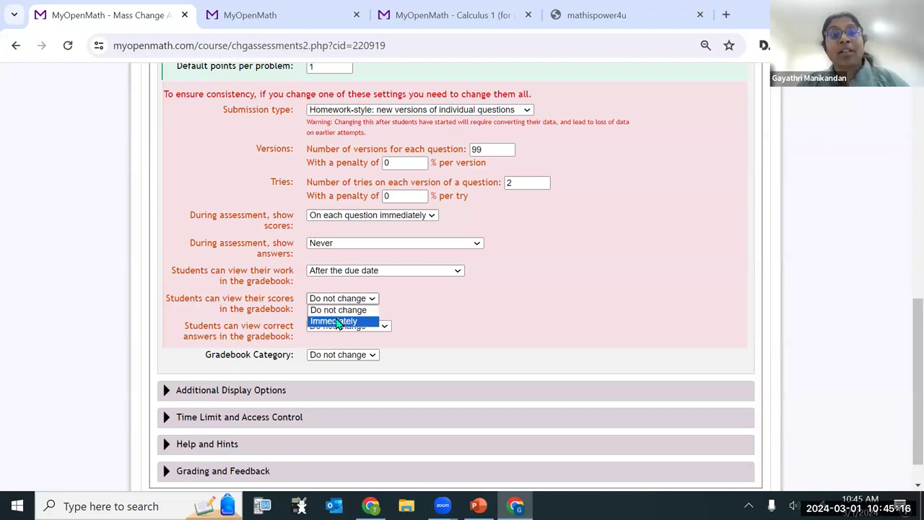
left_click(336, 322)
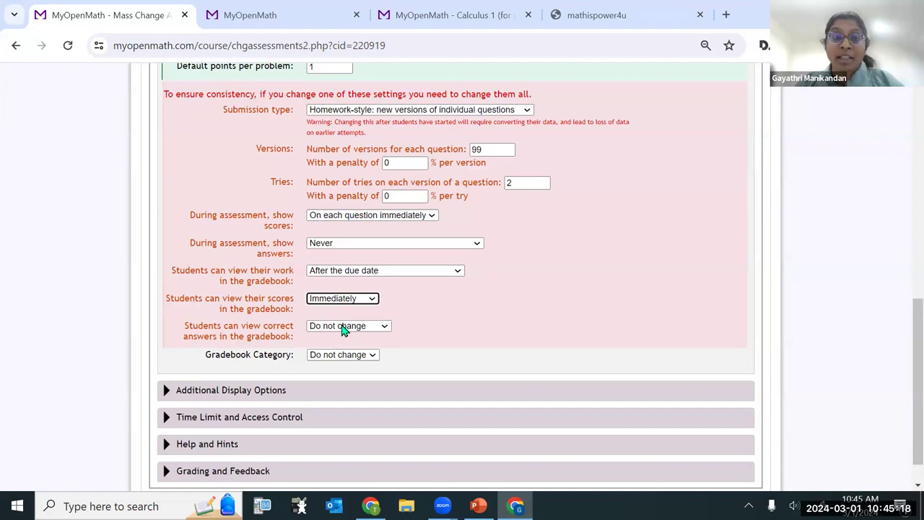
left_click(322, 329)
left_click(331, 349)
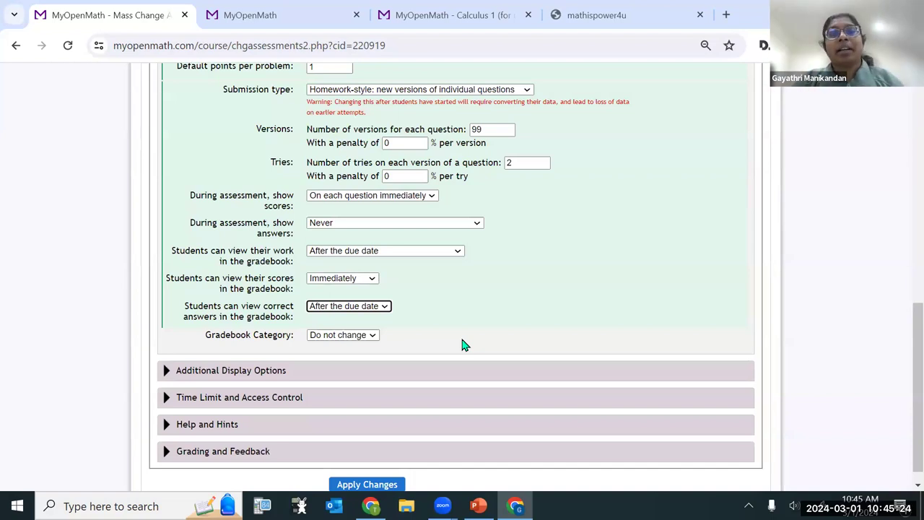
left_click(353, 344)
left_click(423, 352)
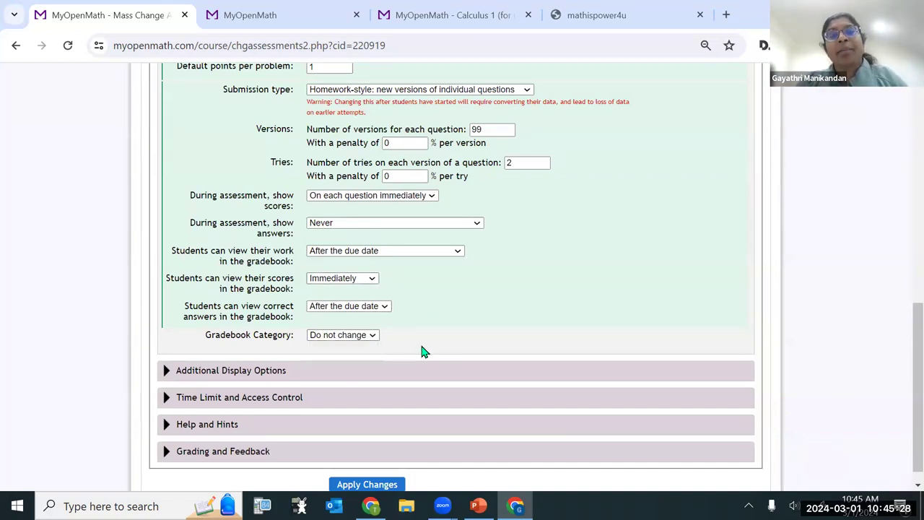
Expand the additional display and time limit sections, leaving make-hard-to-print unchanged.
left_click(191, 377)
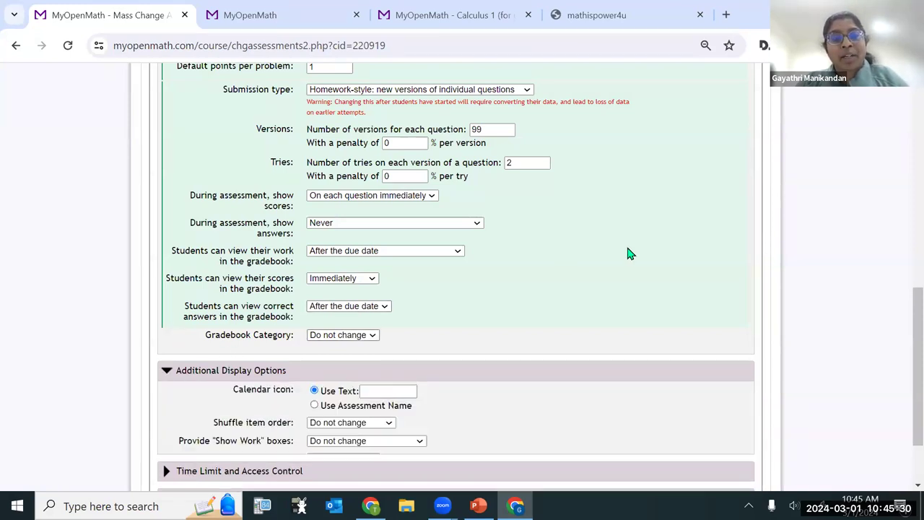
scroll(627, 253, "down", 3)
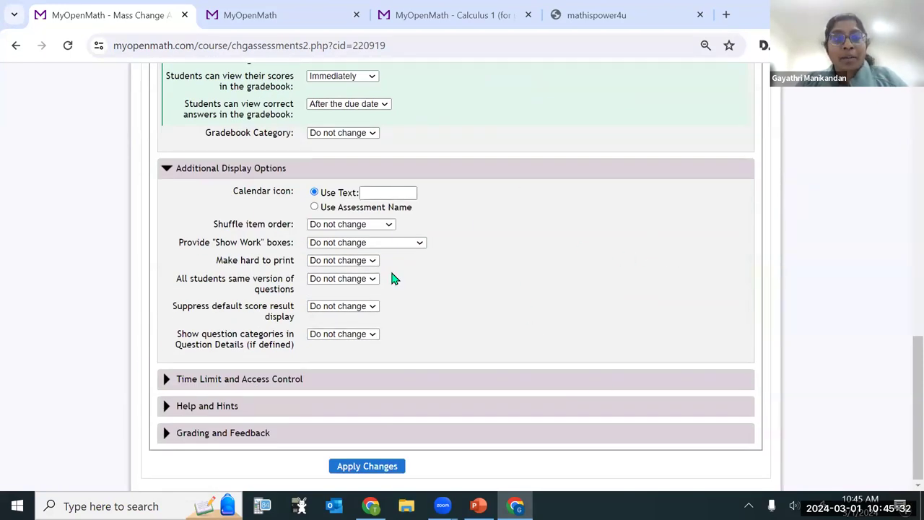
left_click(243, 379)
scroll(466, 263, "down", 2)
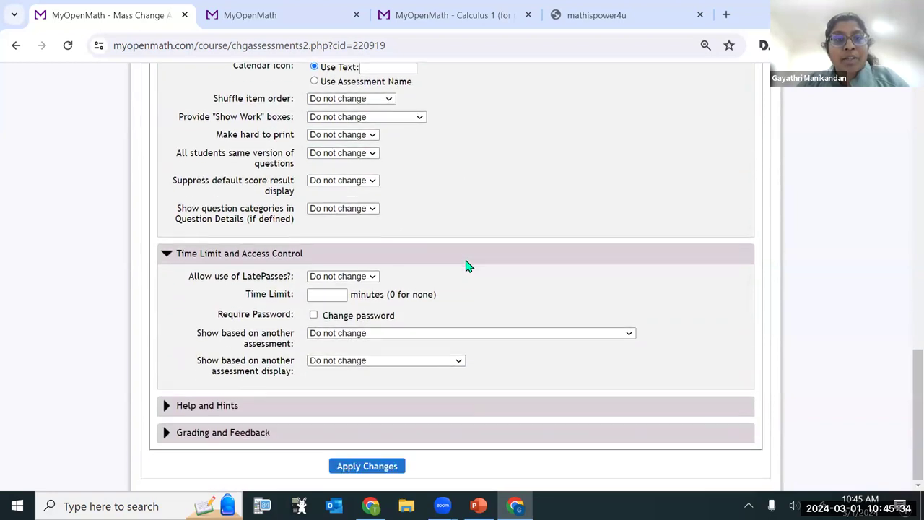
left_click(324, 136)
left_click(338, 145)
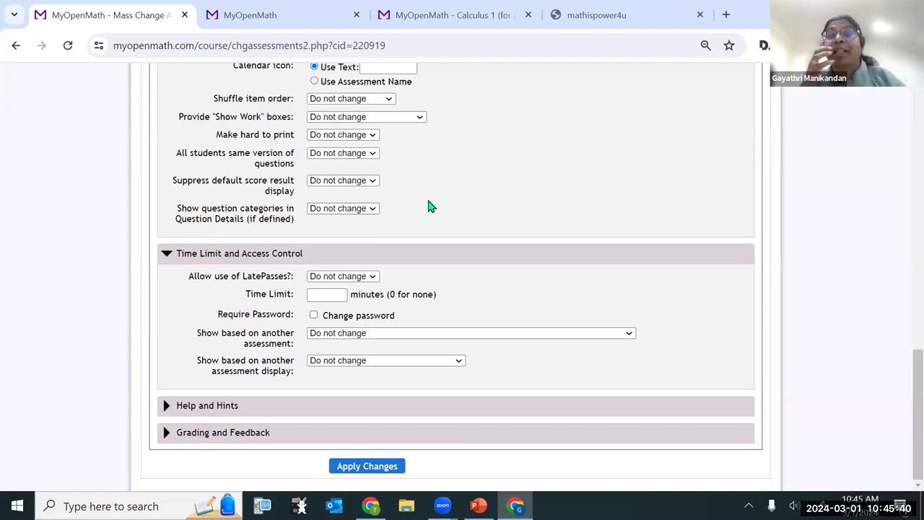
Allow up to 2 LatePasses, usable after the due date.
left_click(334, 276)
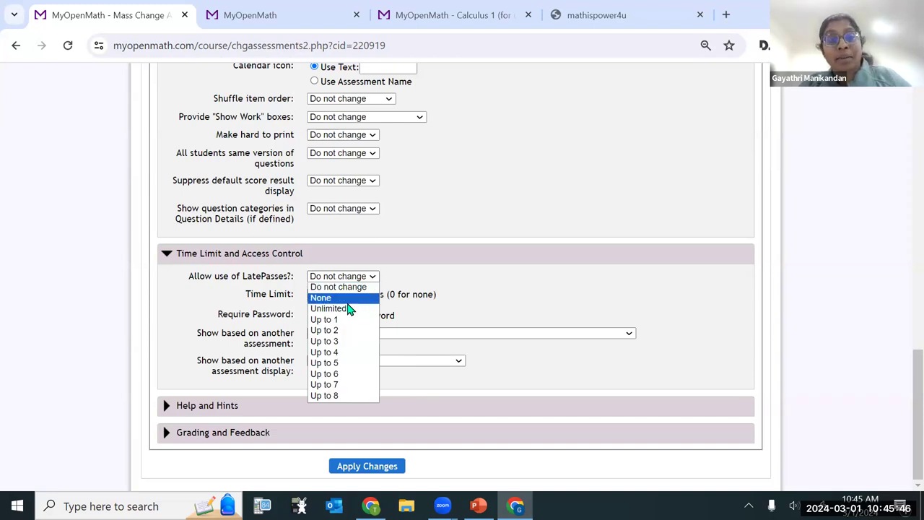
left_click(334, 309)
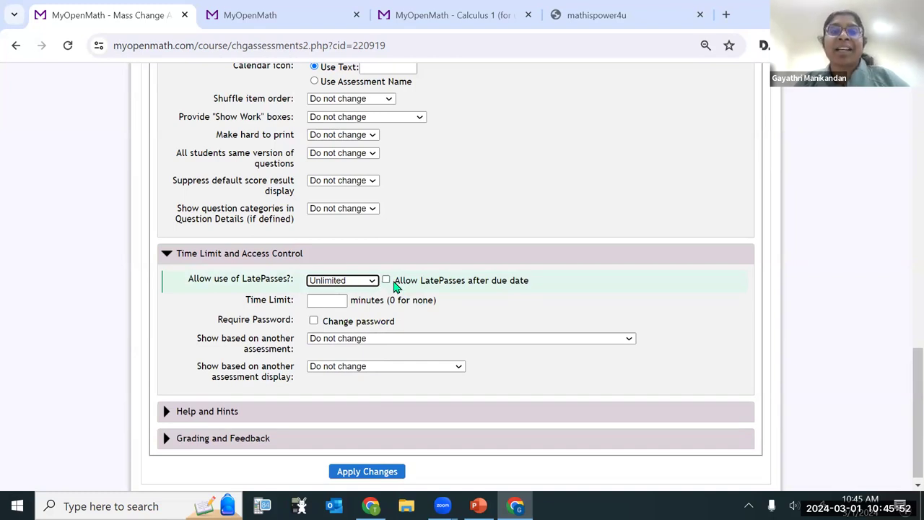
left_click(387, 281)
left_click(367, 282)
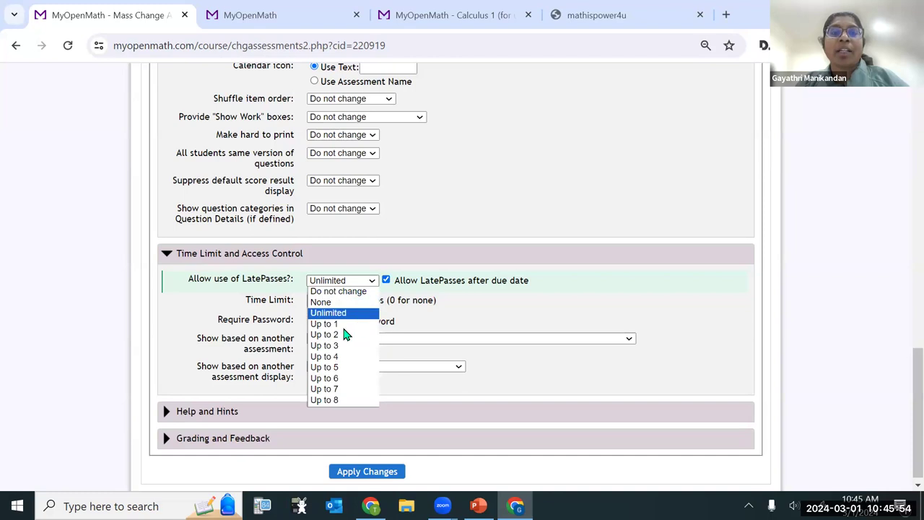
left_click(345, 335)
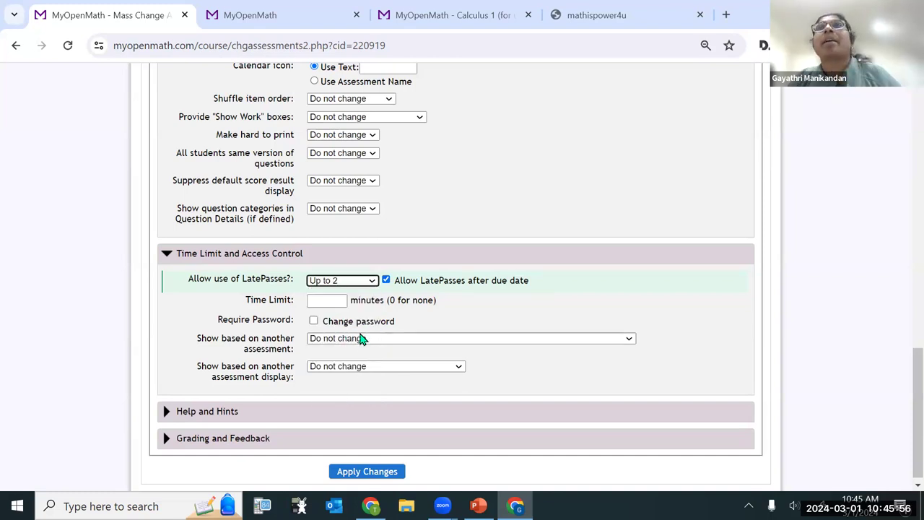
Set a 120-minute time limit that students may work past.
left_click(345, 301)
type("120")
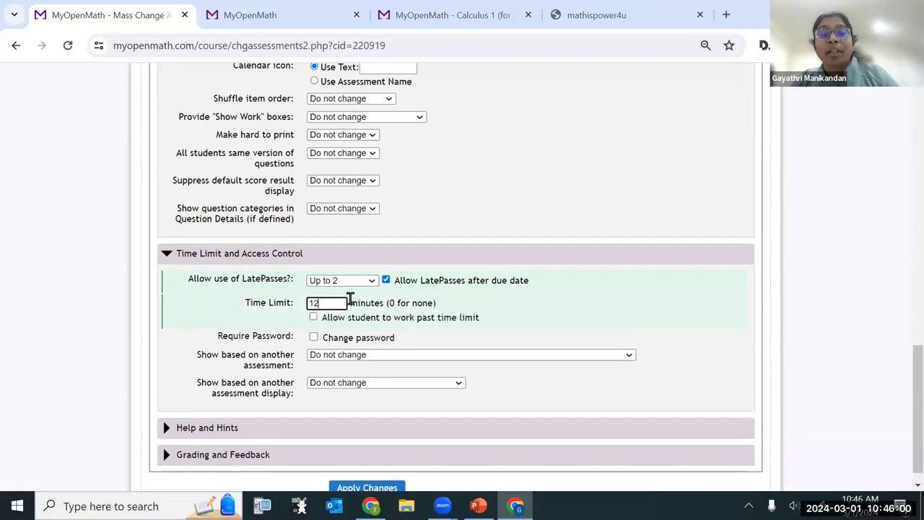
left_click(313, 319)
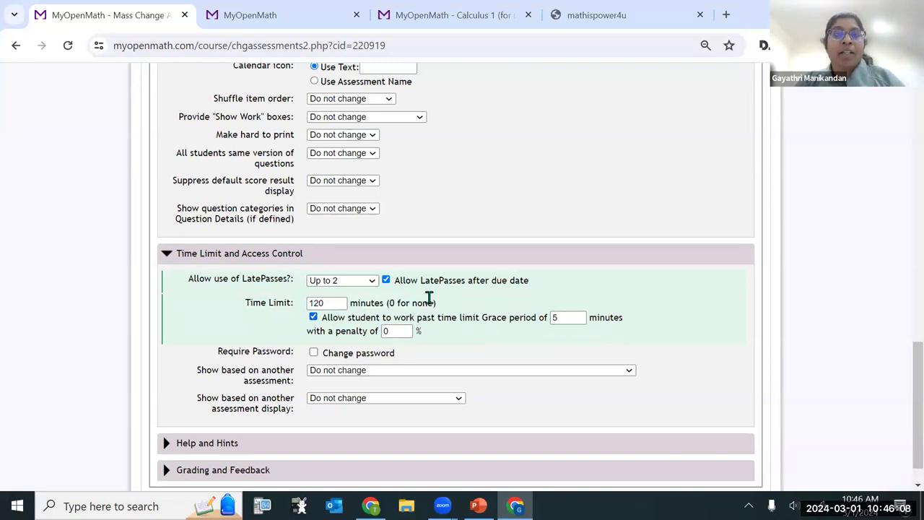
scroll(418, 251, "down", 1)
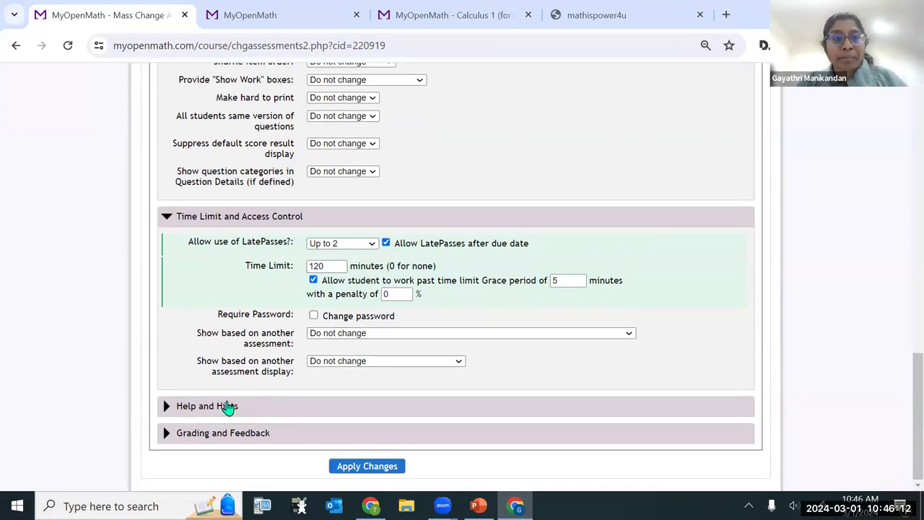
scroll(483, 220, "up", 1)
scroll(484, 221, "up", 2)
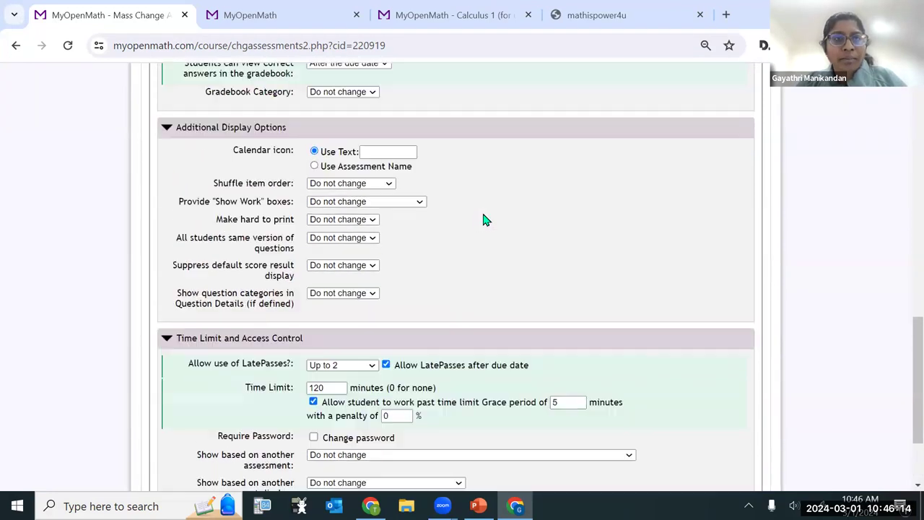
scroll(484, 220, "down", 1)
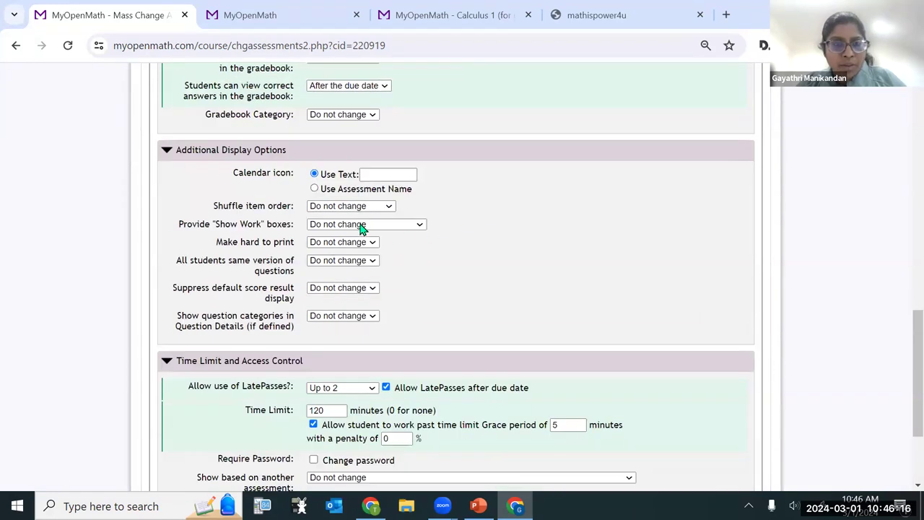
scroll(483, 272, "down", 2)
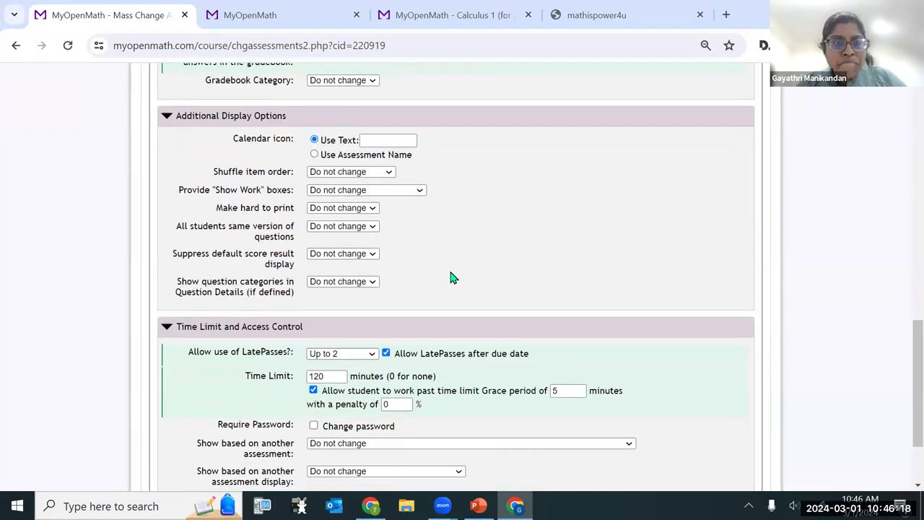
Turn on hints, video/text and written-example help for the assessments.
left_click(189, 406)
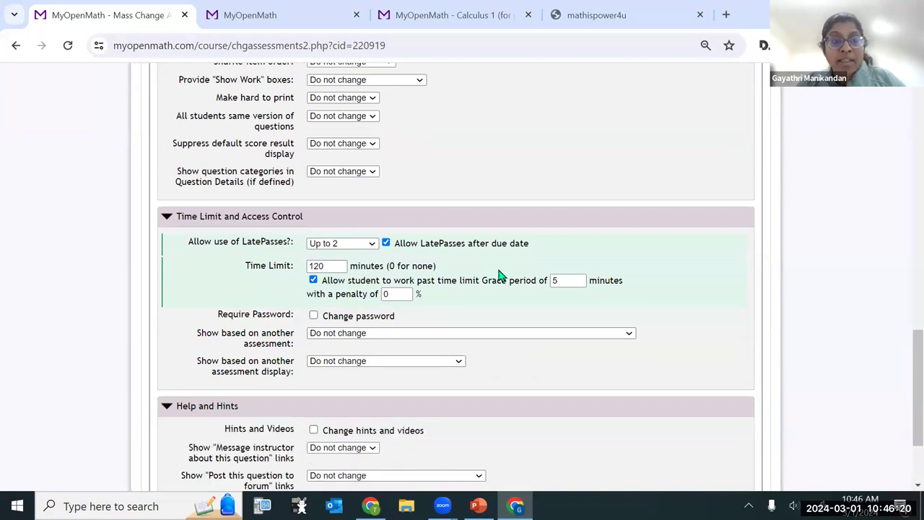
scroll(495, 274, "down", 2)
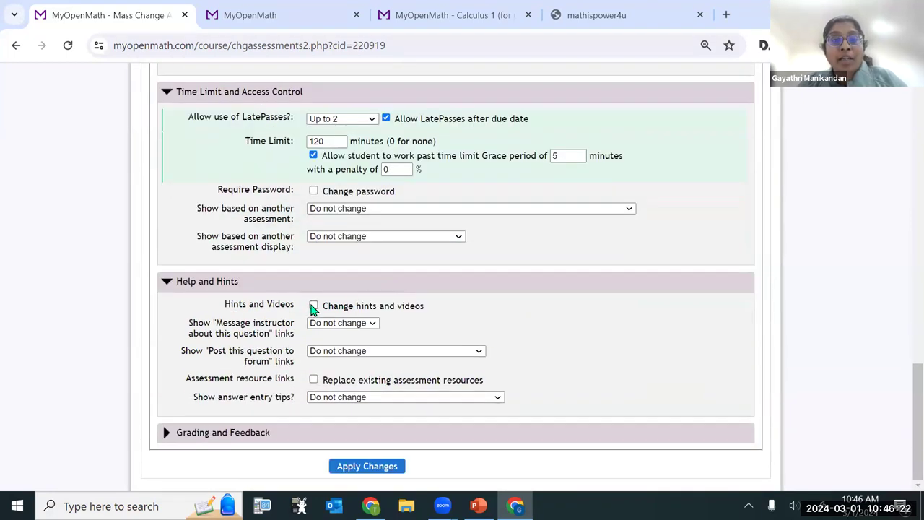
left_click(314, 306)
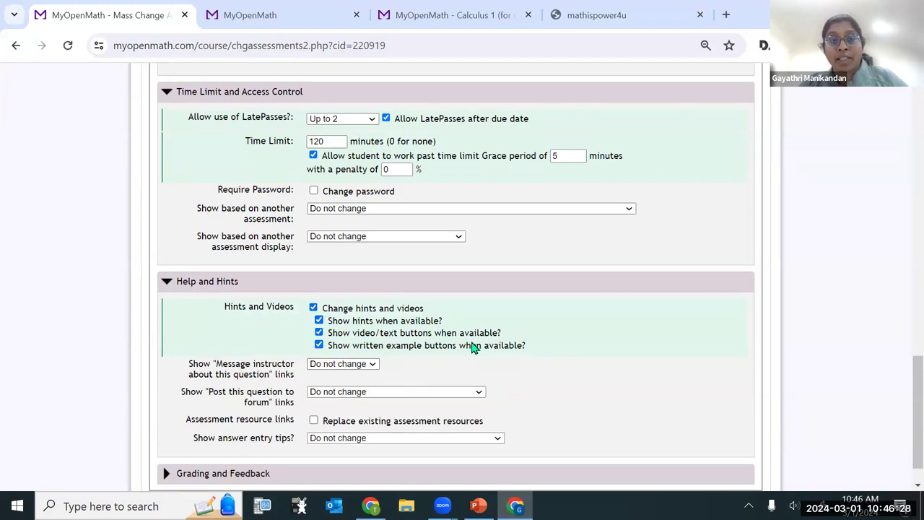
scroll(473, 348, "down", 1)
Show Message instructor links on questions, then expand Grading and Feedback.
left_click(347, 325)
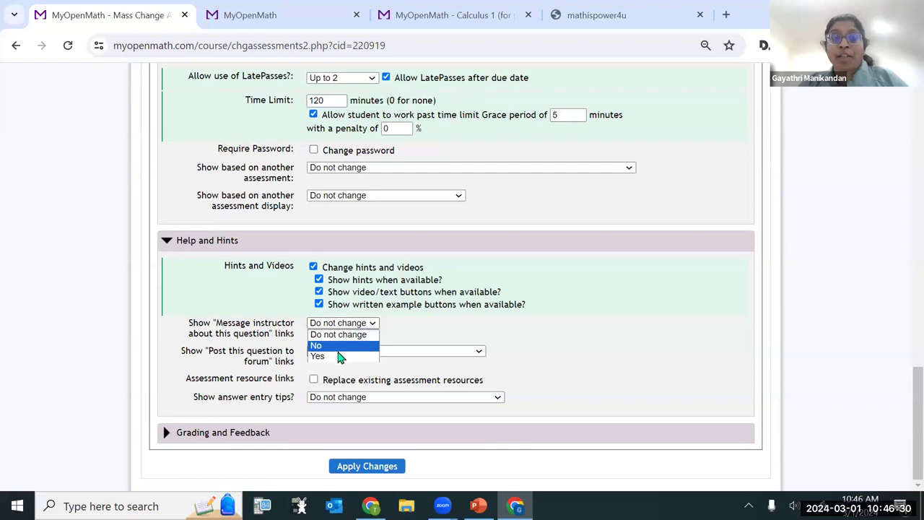
left_click(340, 357)
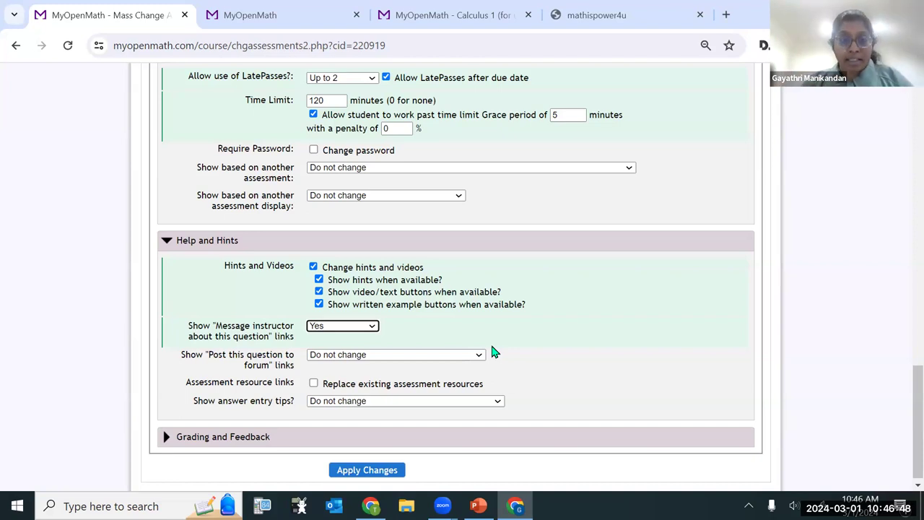
scroll(505, 354, "down", 1)
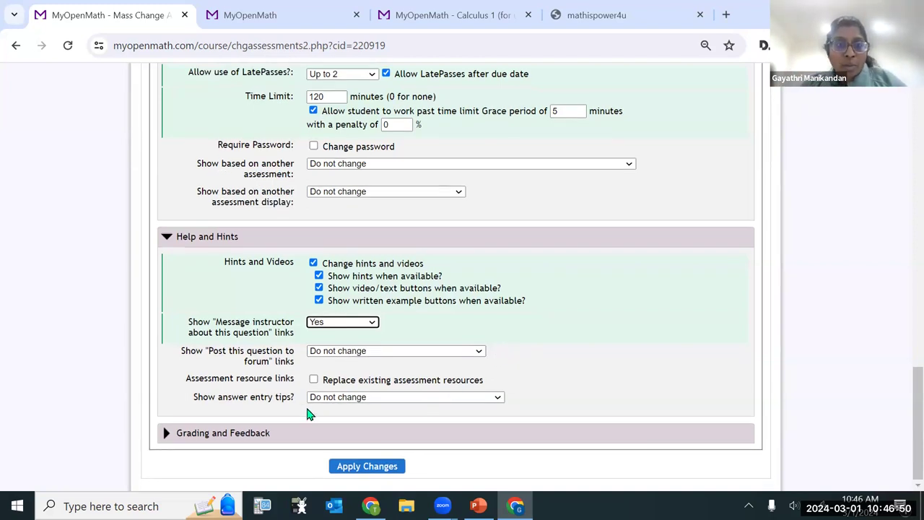
left_click(289, 433)
scroll(563, 397, "down", 3)
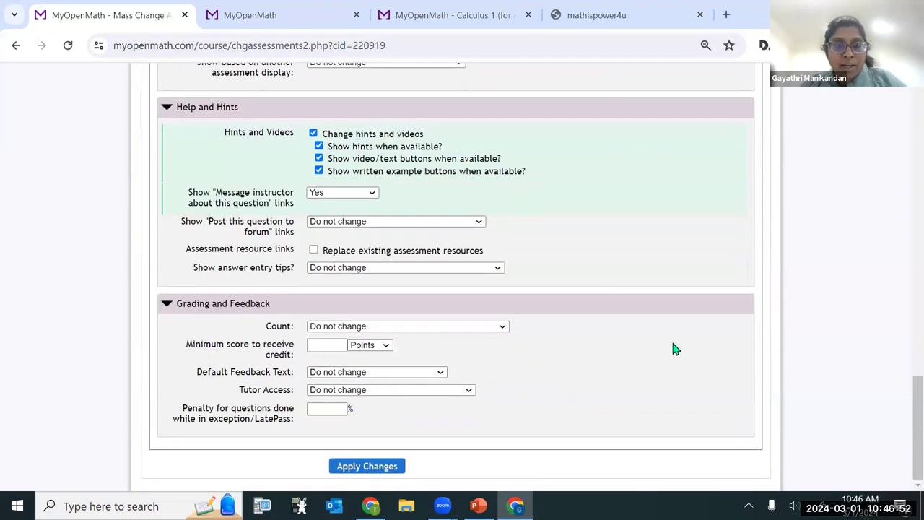
Provide Show Work boxes during or after the assessment, leaving the Count setting unchanged.
left_click(373, 330)
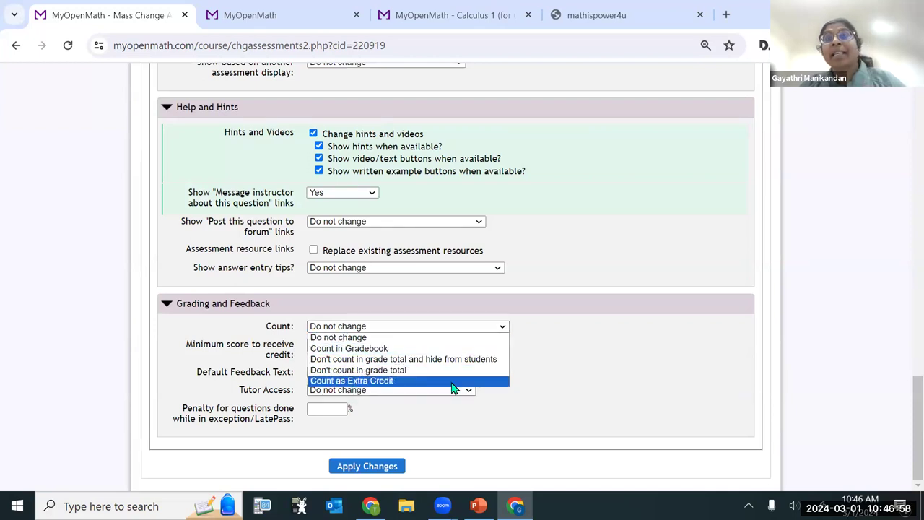
scroll(650, 364, "up", 1)
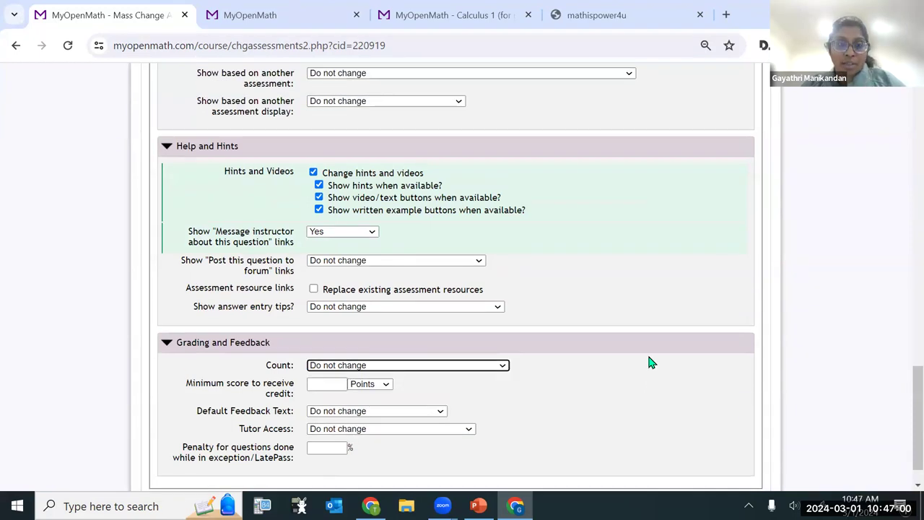
scroll(455, 380, "down", 1)
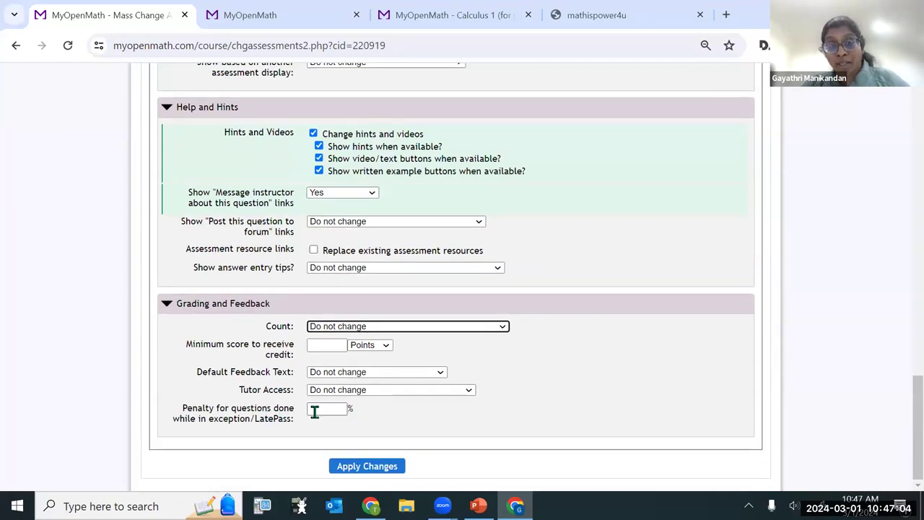
scroll(515, 373, "up", 6)
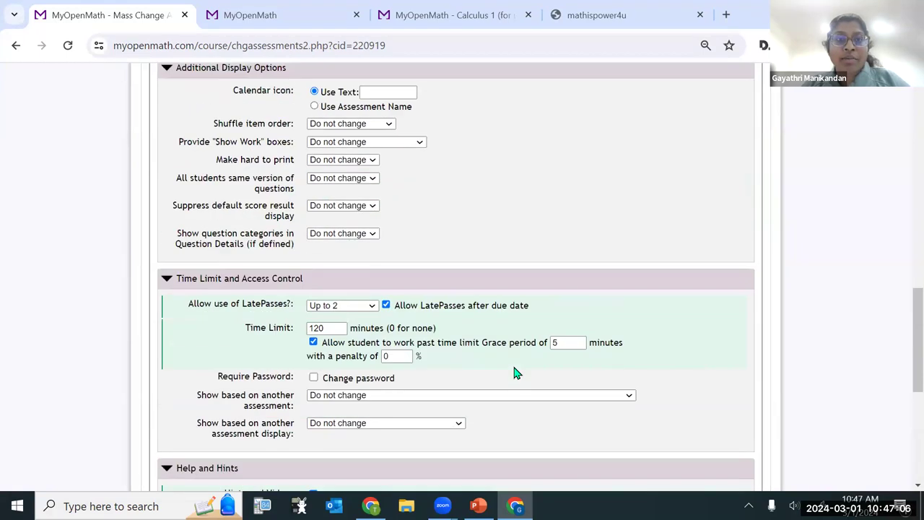
scroll(515, 372, "up", 3)
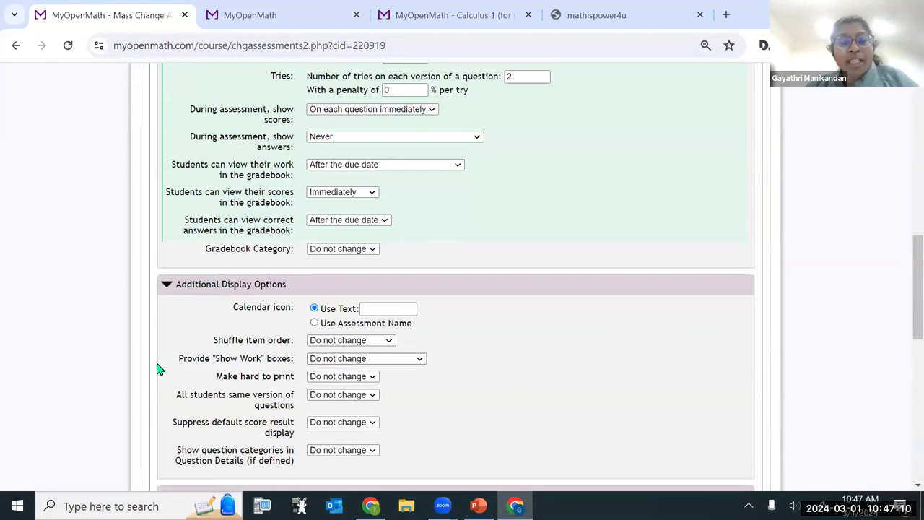
left_click(312, 359)
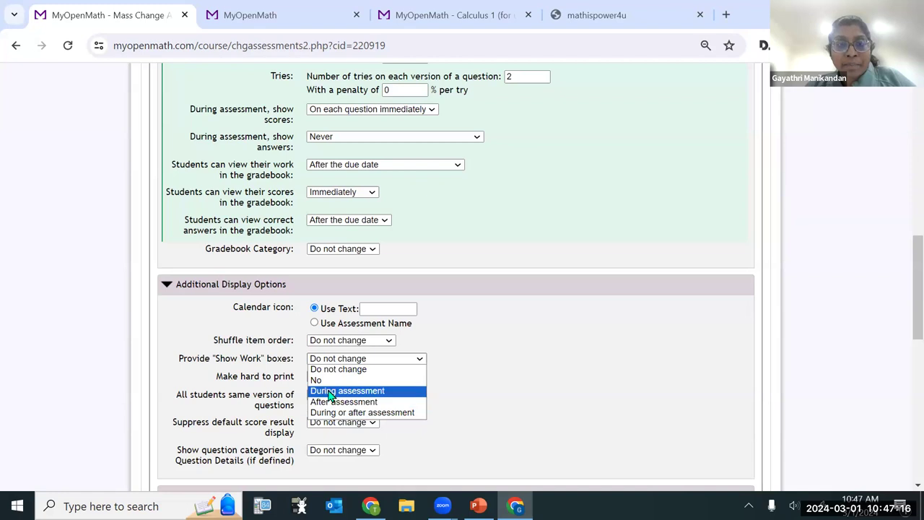
left_click(334, 415)
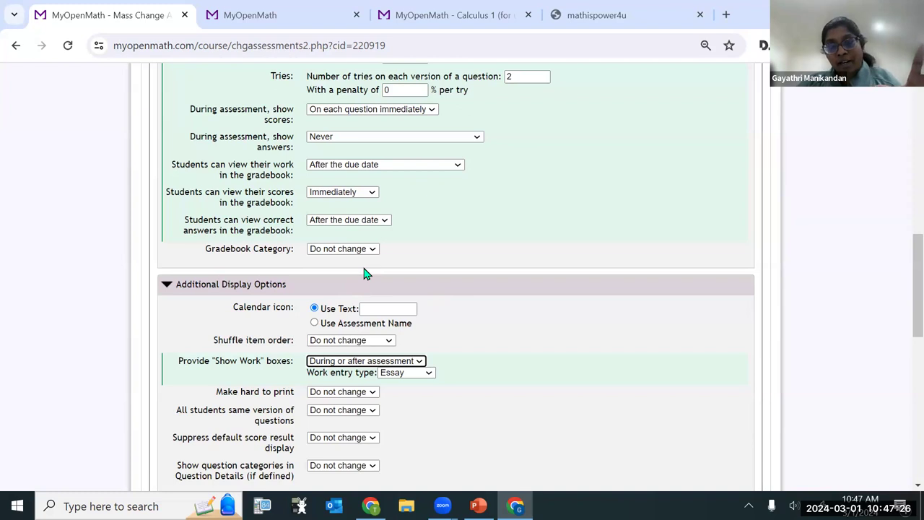
scroll(366, 282, "down", 10)
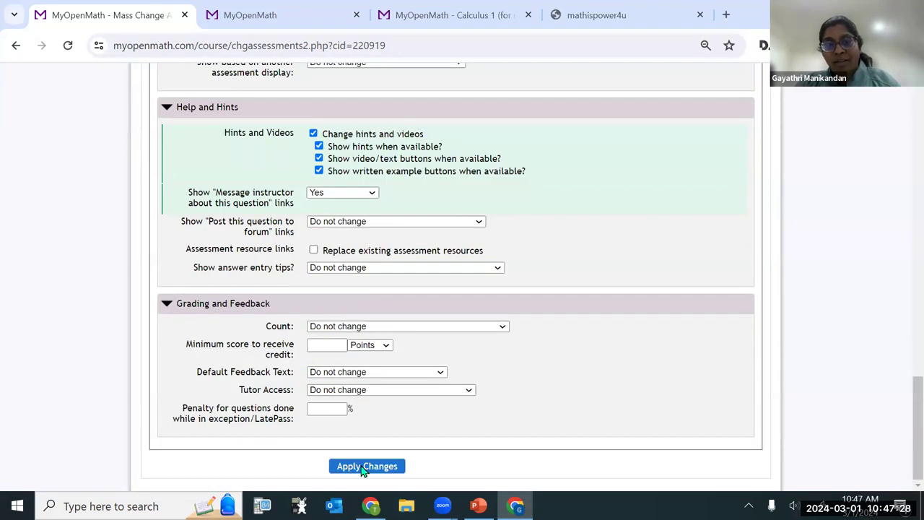
Apply the mass changes and scroll the course page down to the section 2.2 exercises.
left_click(363, 467)
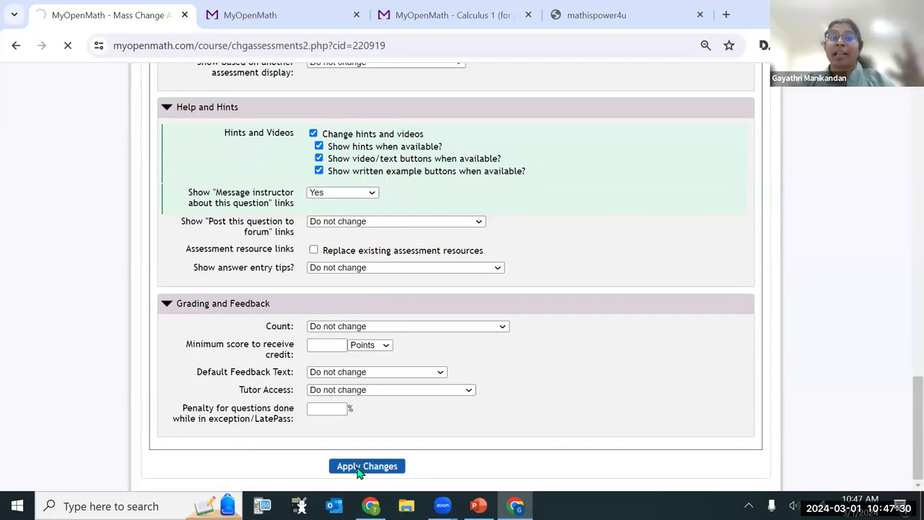
scroll(572, 155, "down", 1)
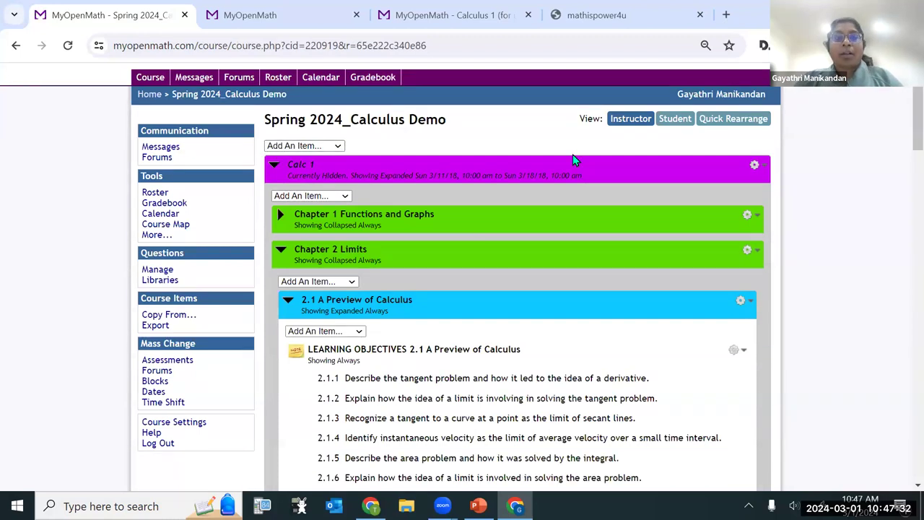
scroll(577, 163, "down", 6)
scroll(482, 147, "down", 3)
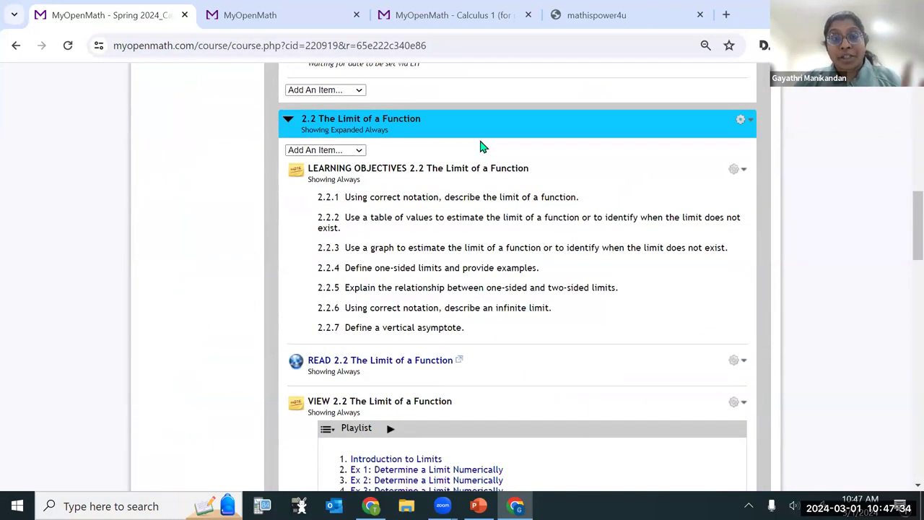
scroll(480, 148, "down", 7)
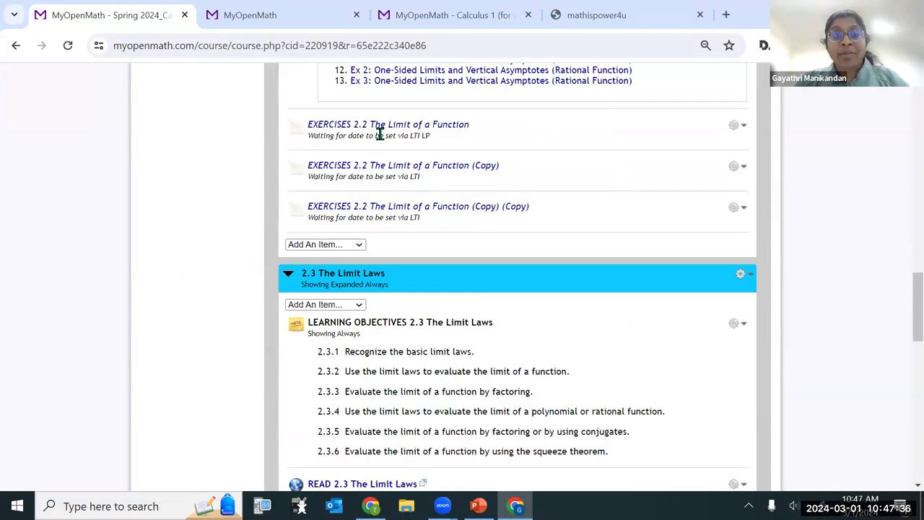
Open the 'EXERCISES 2.2 The Limit of a Function' assessment and expand Add Work under Question 1.
left_click(381, 127)
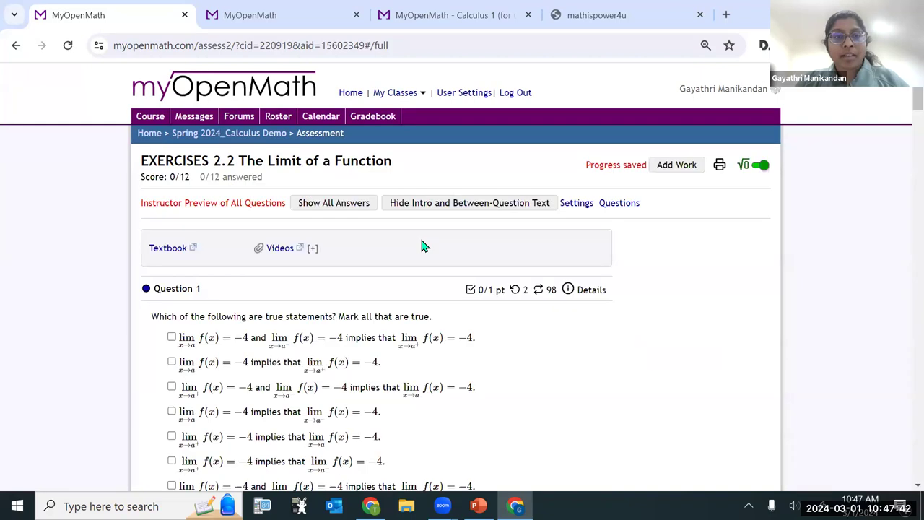
scroll(424, 246, "down", 5)
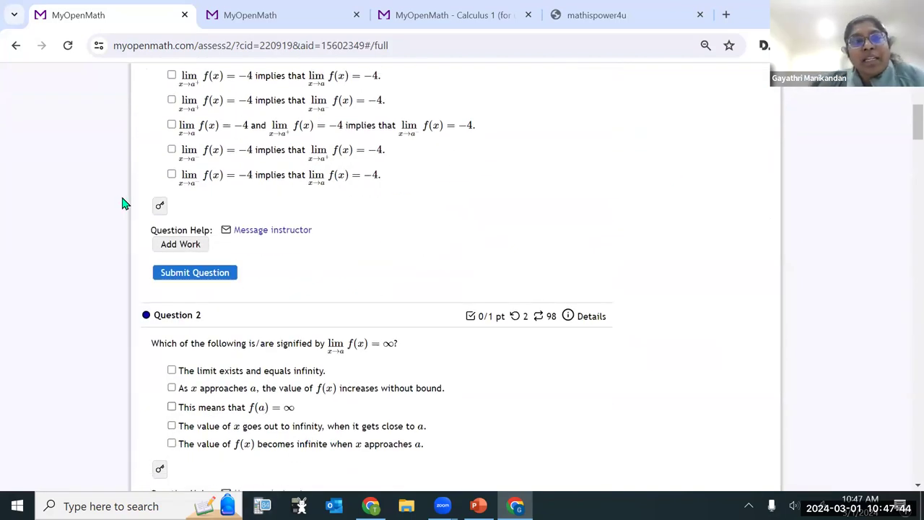
left_click(181, 244)
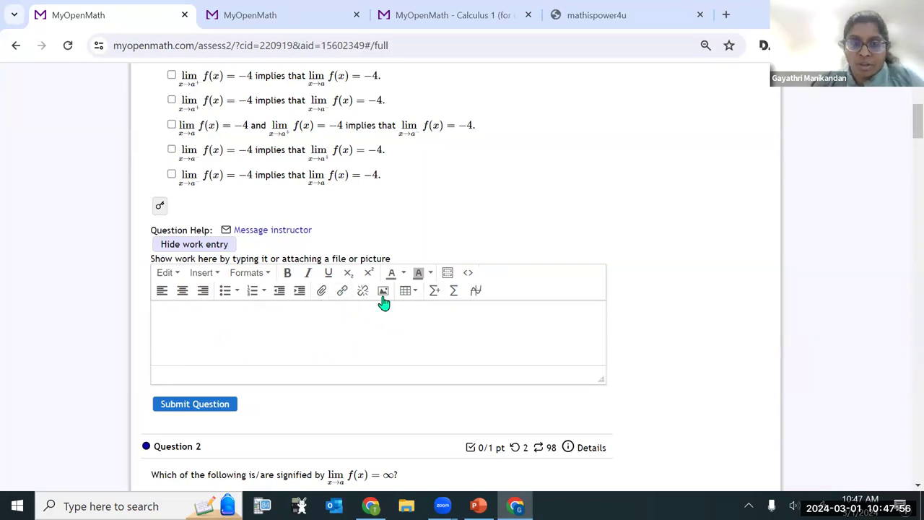
Try sending a Question 1 message, dismiss the no-recipient alert, and return to Spring 2024_Calculus Demo.
left_click(257, 231)
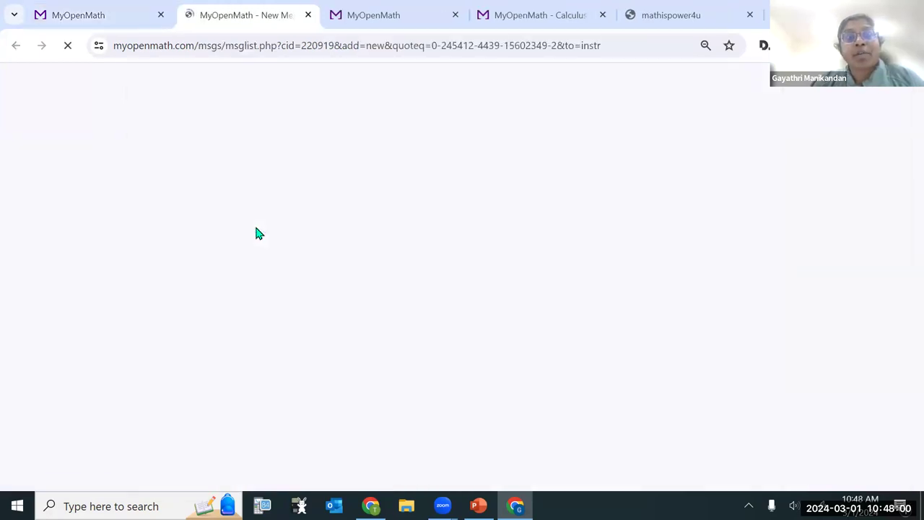
scroll(756, 227, "down", 1)
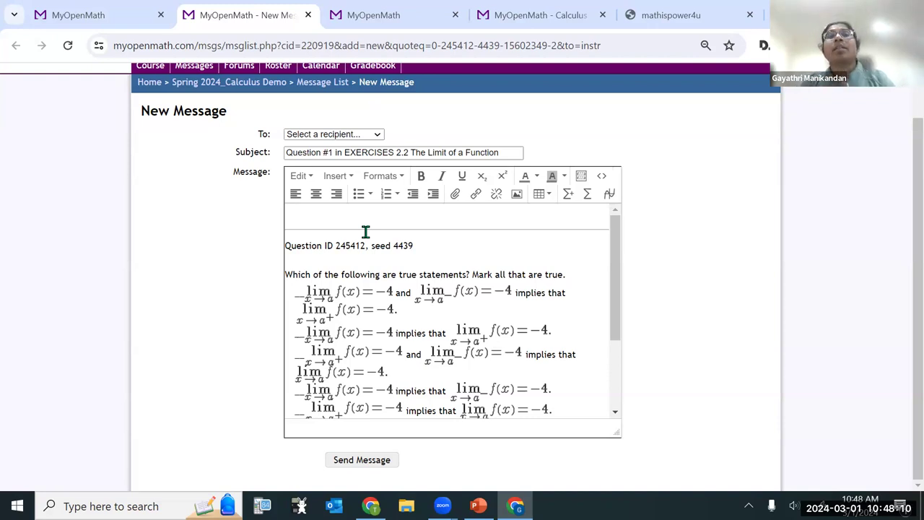
scroll(392, 375, "down", 3)
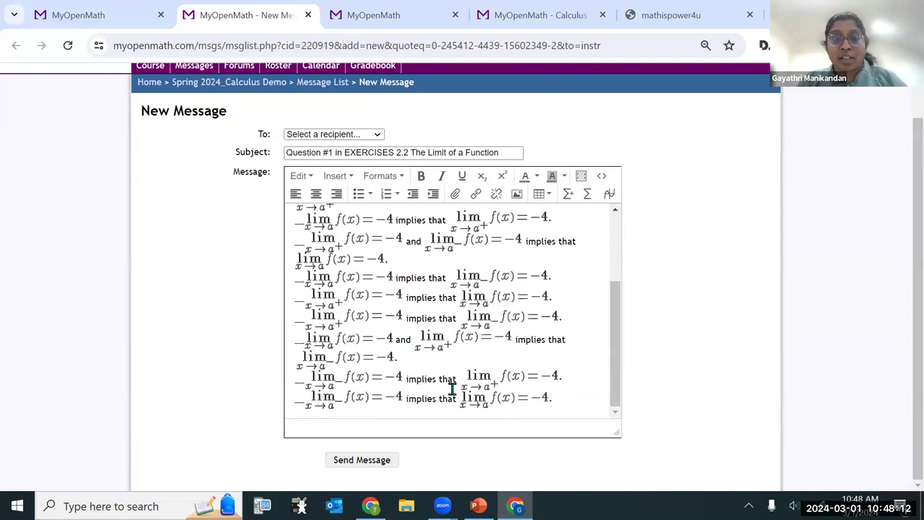
left_click(359, 462)
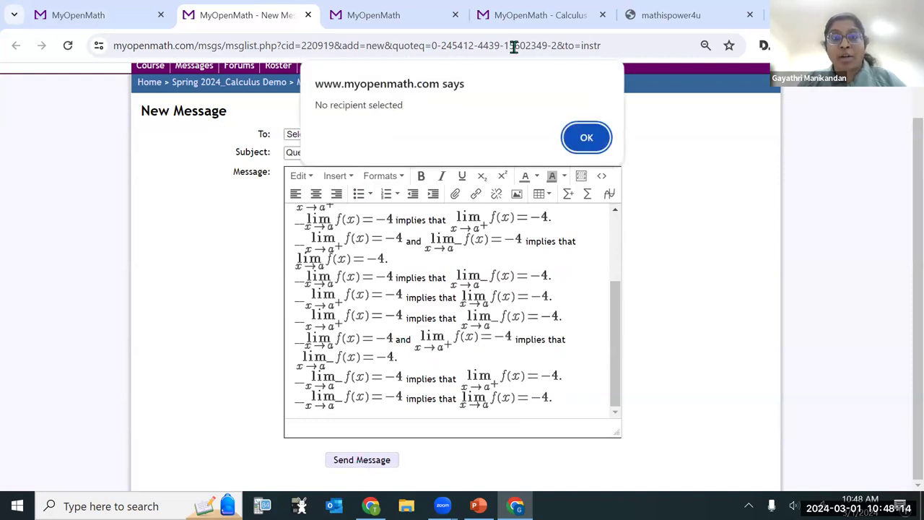
left_click(581, 145)
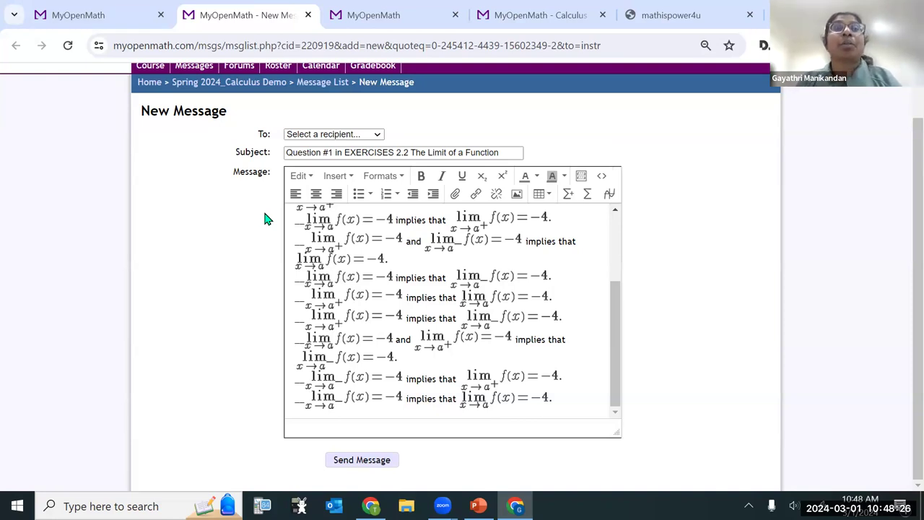
left_click(211, 82)
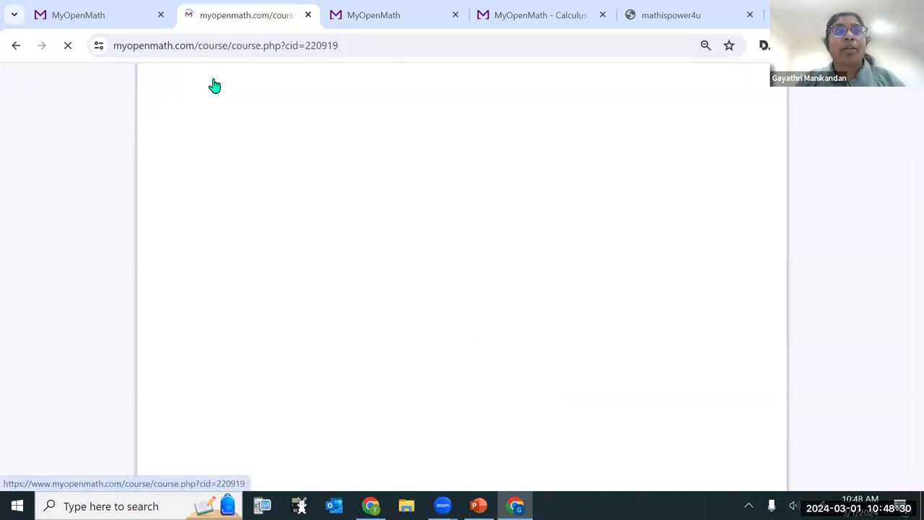
Choose Export under Course Items to export the course for another LMS.
scroll(473, 239, "down", 1)
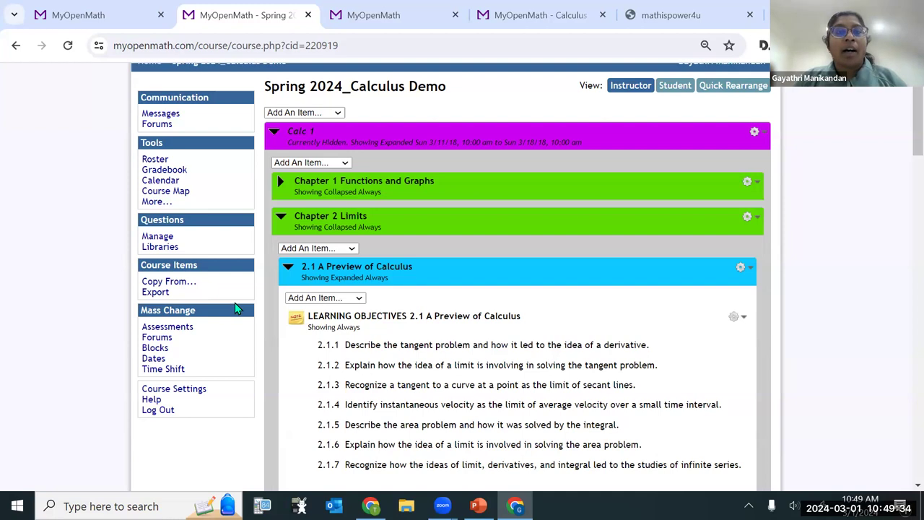
left_click(156, 293)
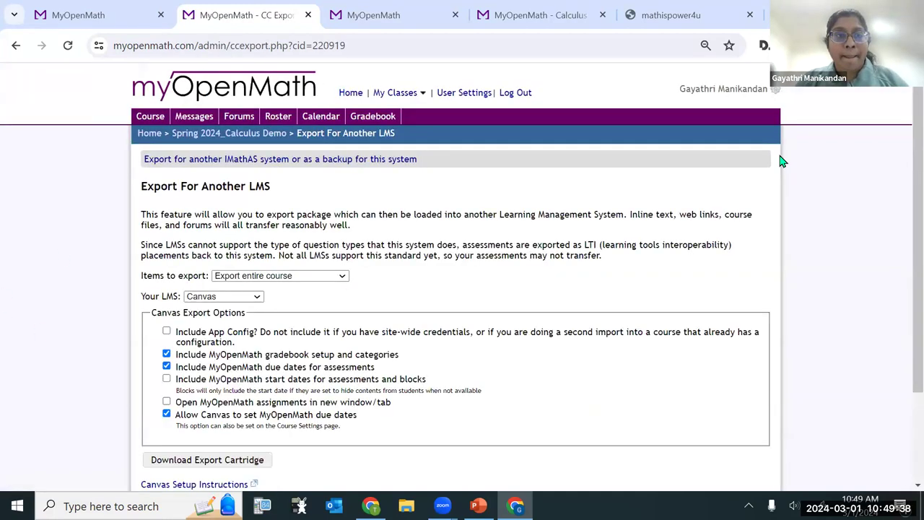
Include App Config and download the Canvas export cartridge CCEXPORT220919.imscc.
scroll(449, 200, "down", 2)
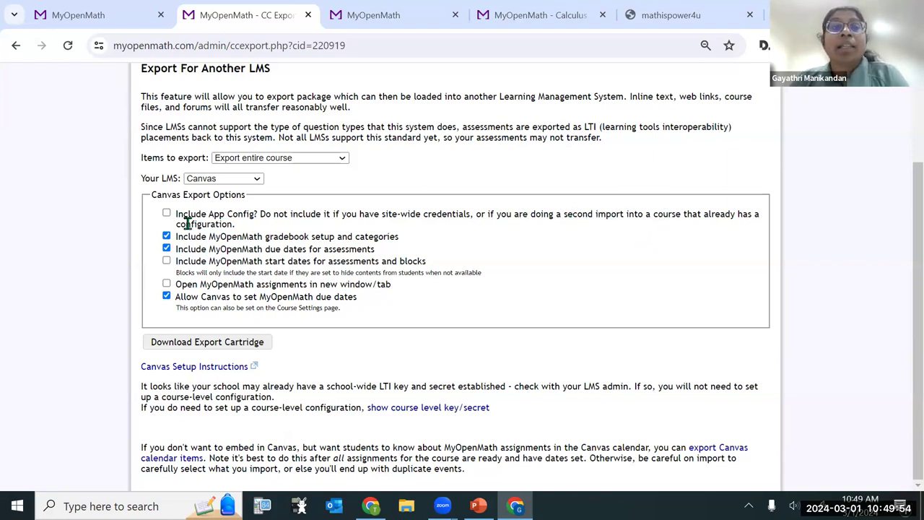
left_click(167, 214)
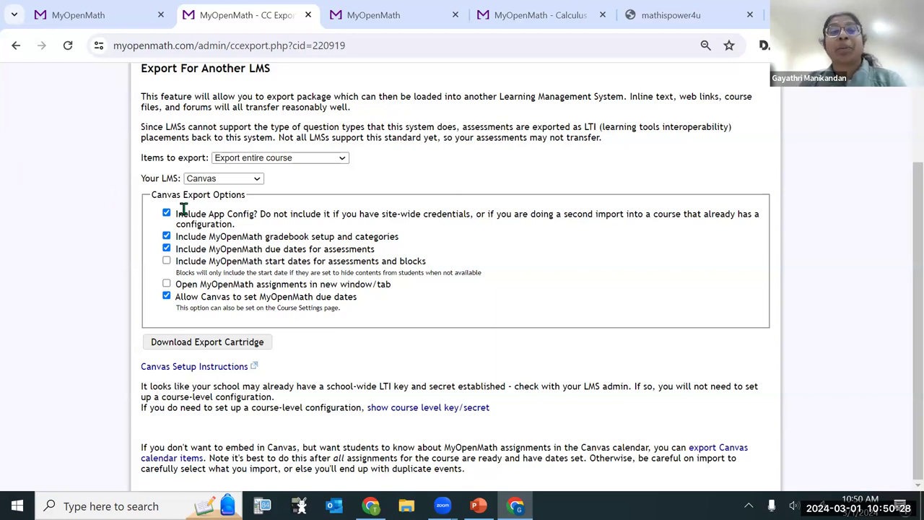
left_click(205, 346)
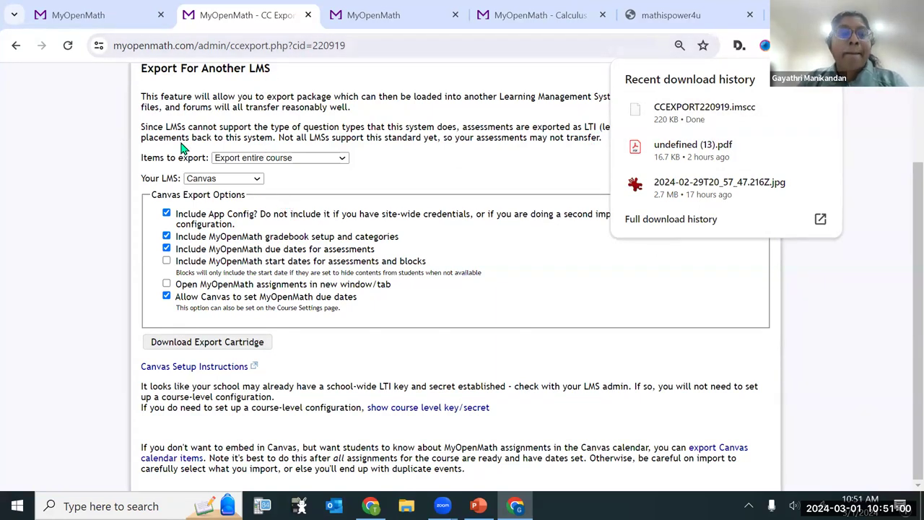
Open MyOpenMath's Canvas Setup Instructions at the cartridge import steps, then switch to the other browser window.
left_click(204, 369)
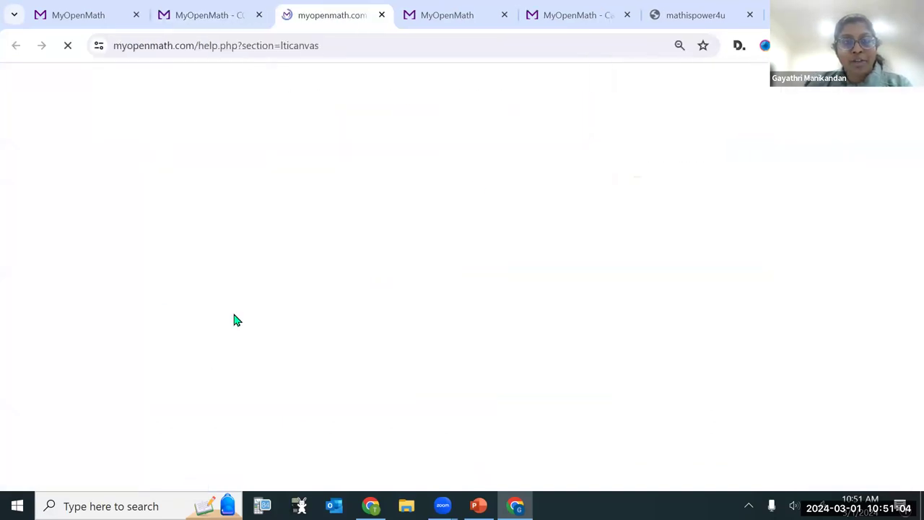
scroll(325, 214, "down", 3)
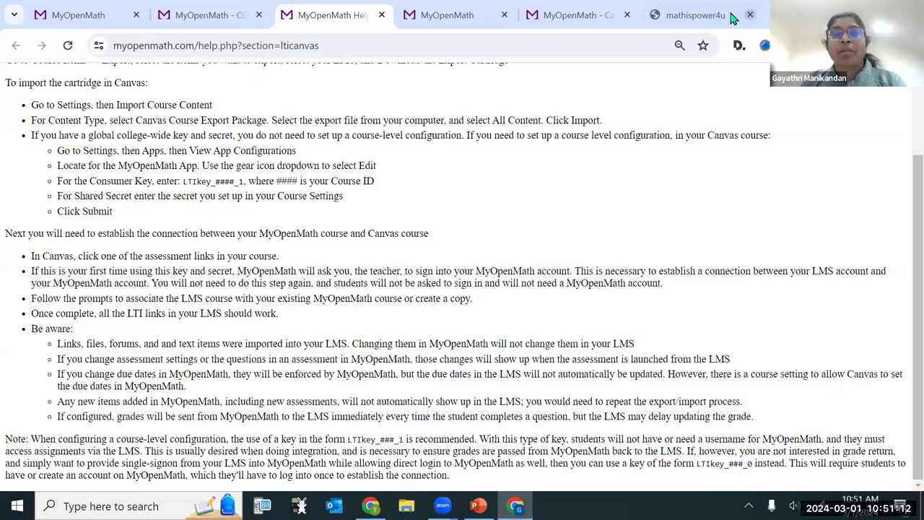
left_click(478, 505)
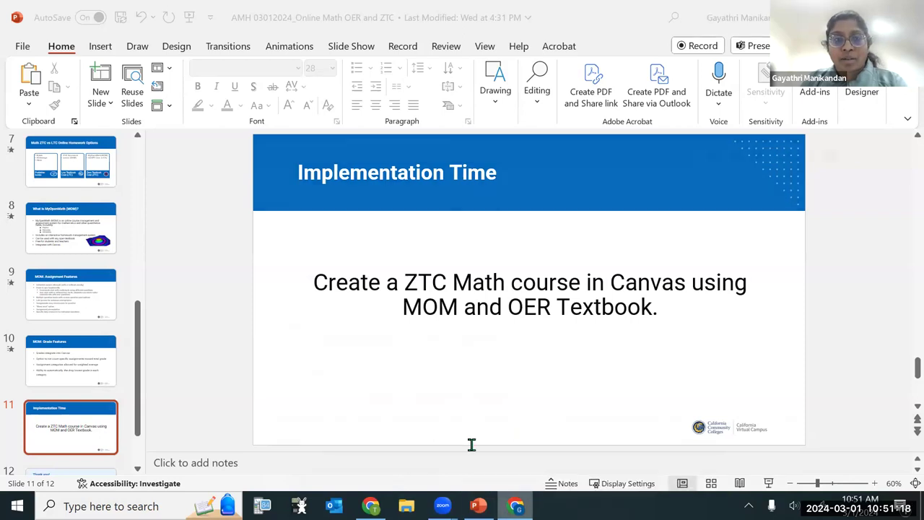
key("alt+Tab")
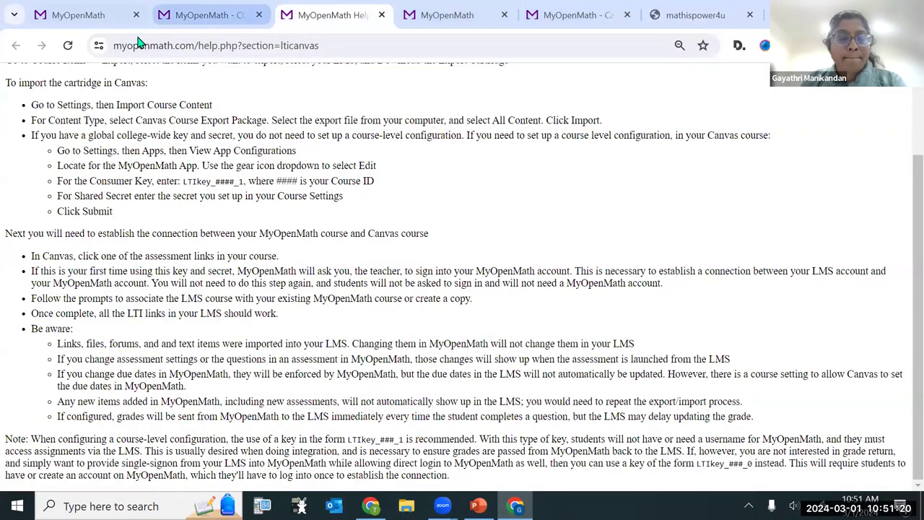
key("alt+Tab")
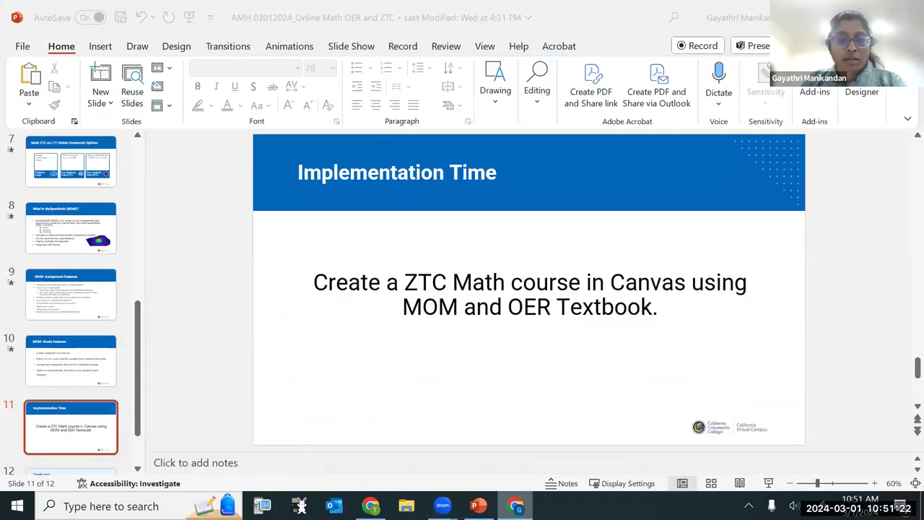
key("alt+Tab")
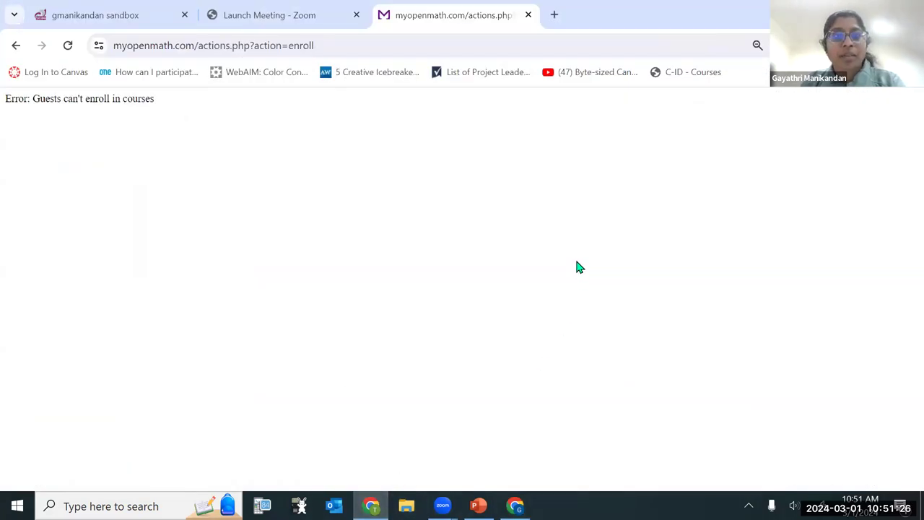
In the Canvas sandbox course, start Import Existing Content and expand the Content Type list.
left_click(117, 16)
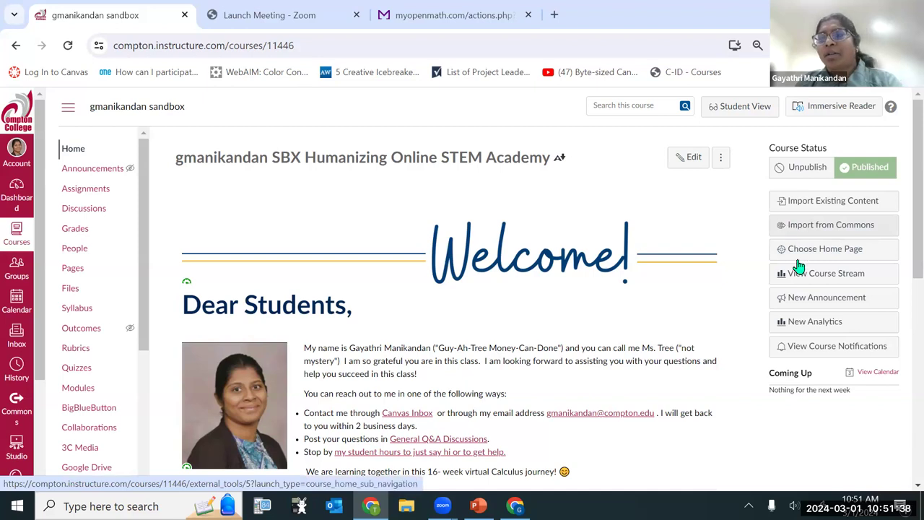
left_click(799, 209)
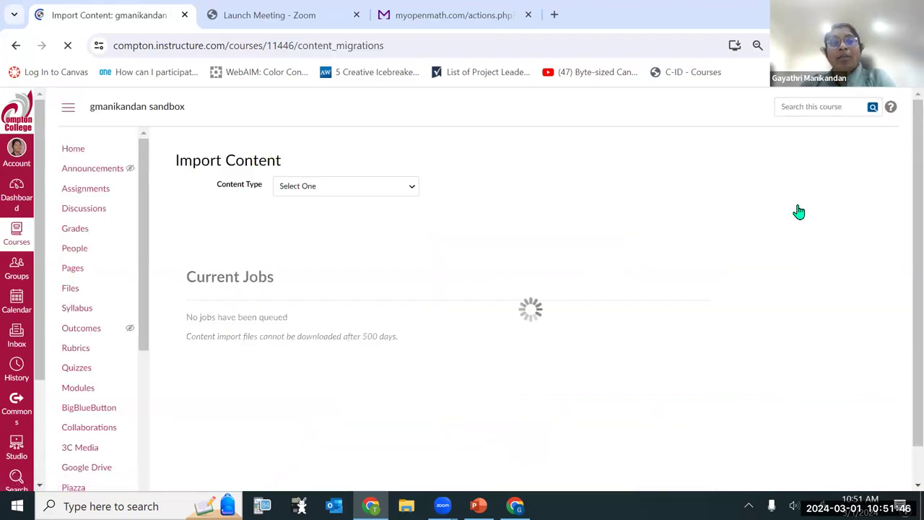
left_click(335, 191)
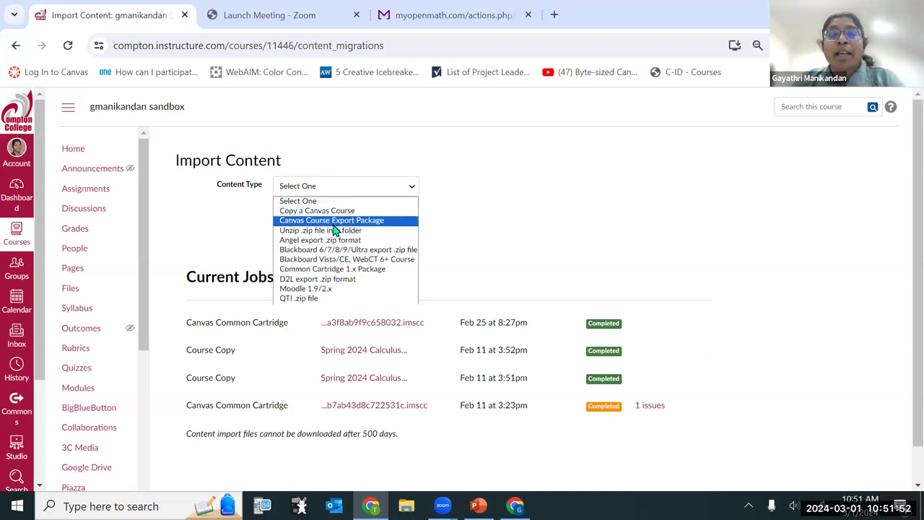
Choose Canvas Course Export Package and select CCEXPORT220919.imscc from Downloads.
left_click(333, 222)
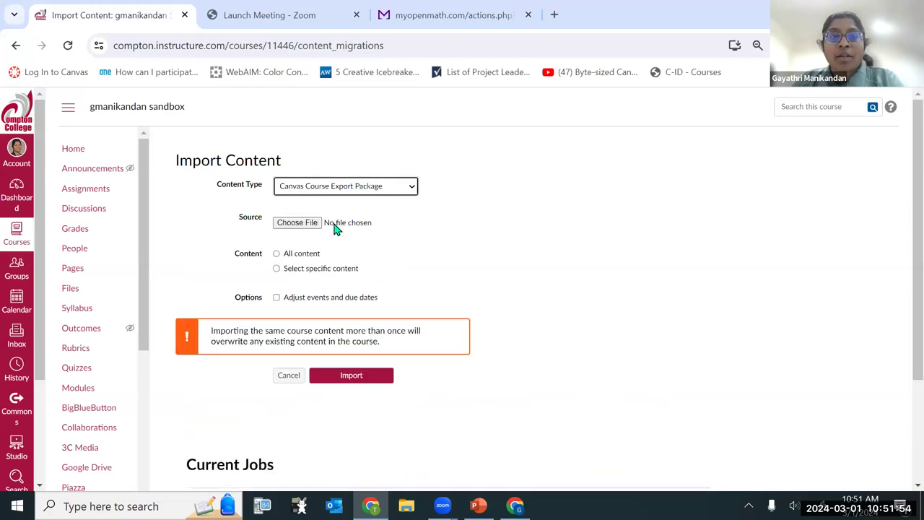
left_click(288, 228)
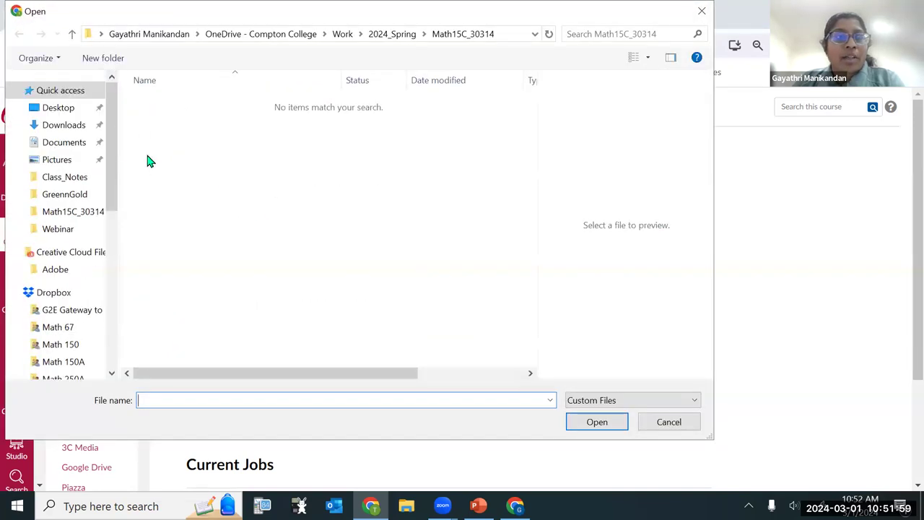
left_click(81, 125)
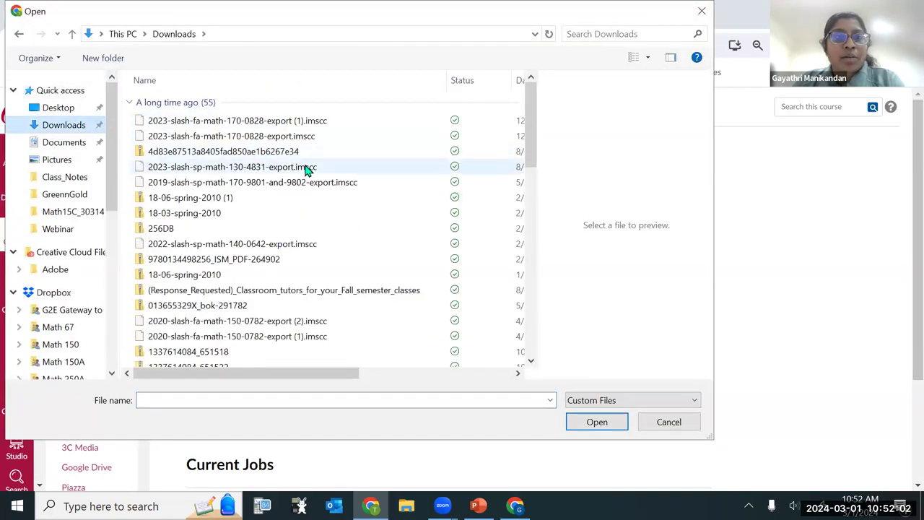
left_click(220, 126)
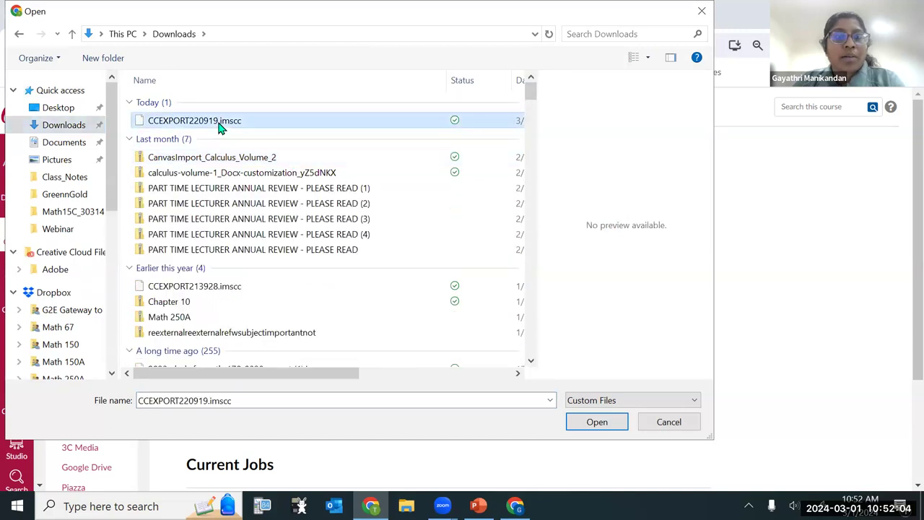
left_click(585, 423)
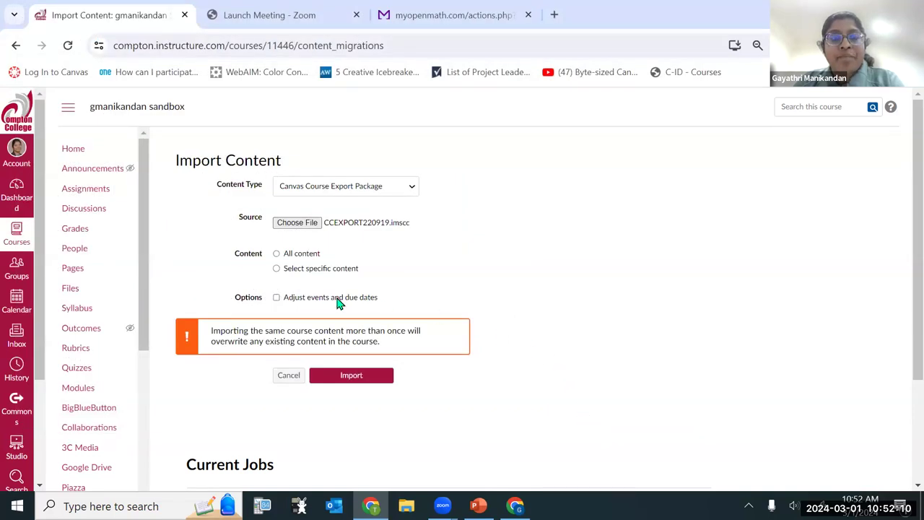
Import all content from the cartridge and return to the running import job.
left_click(304, 258)
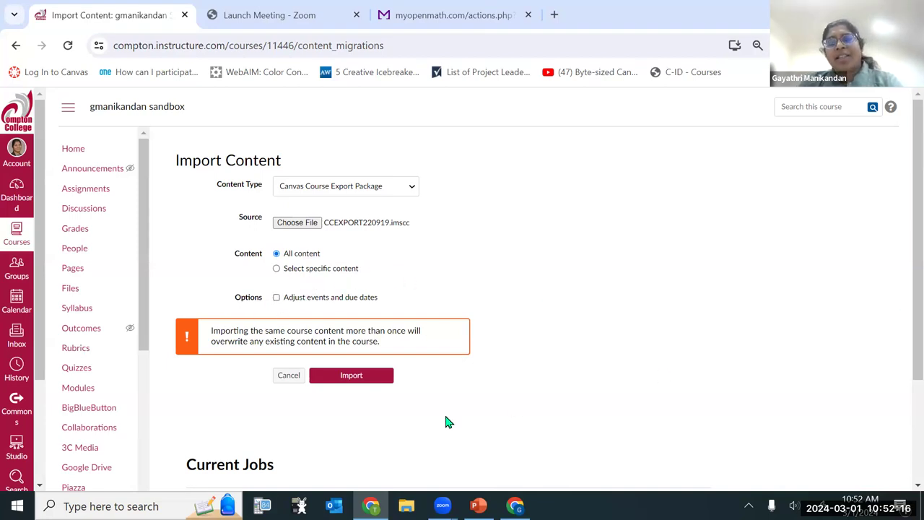
left_click(351, 379)
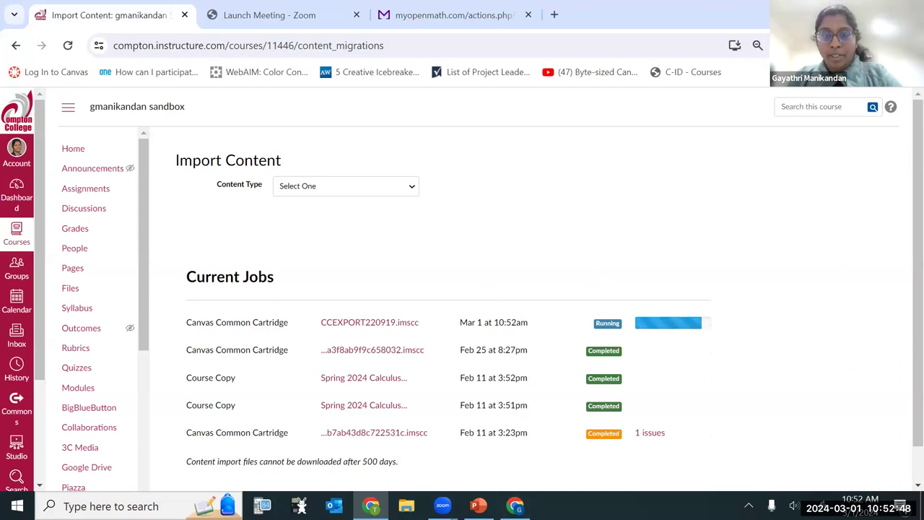
left_click(515, 499)
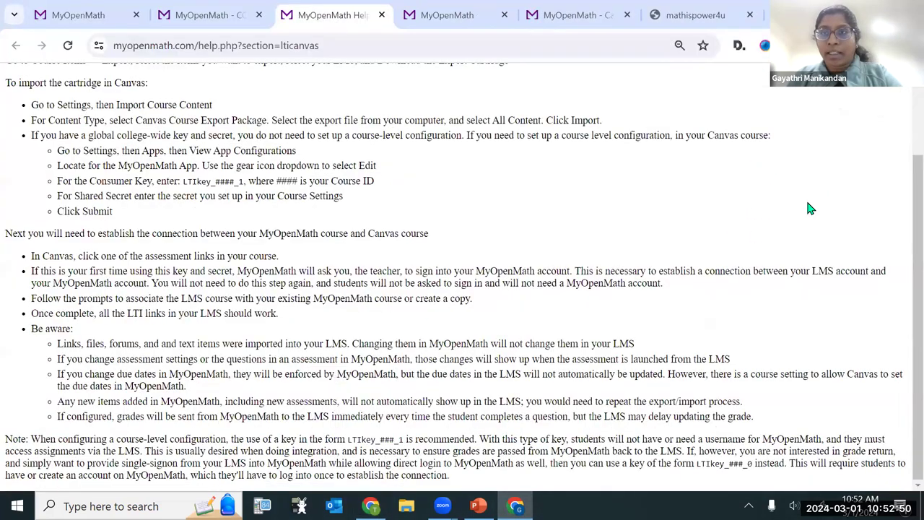
left_click(371, 506)
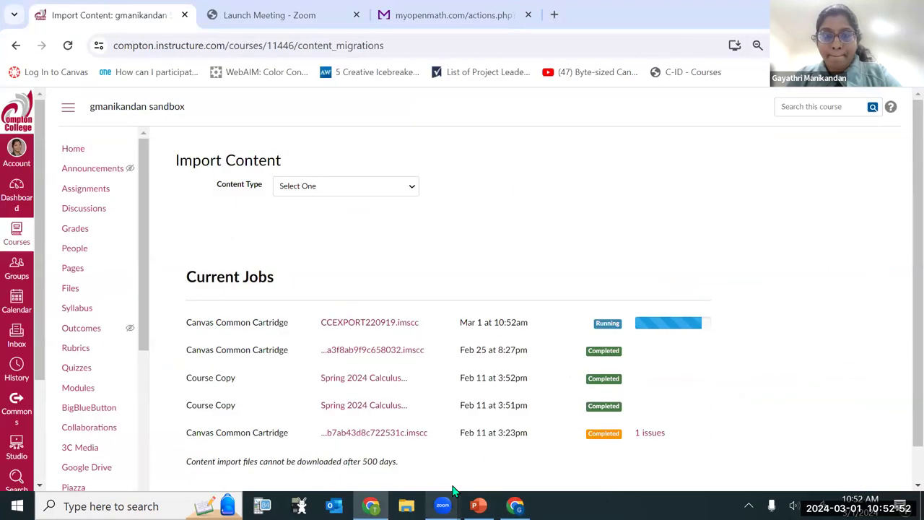
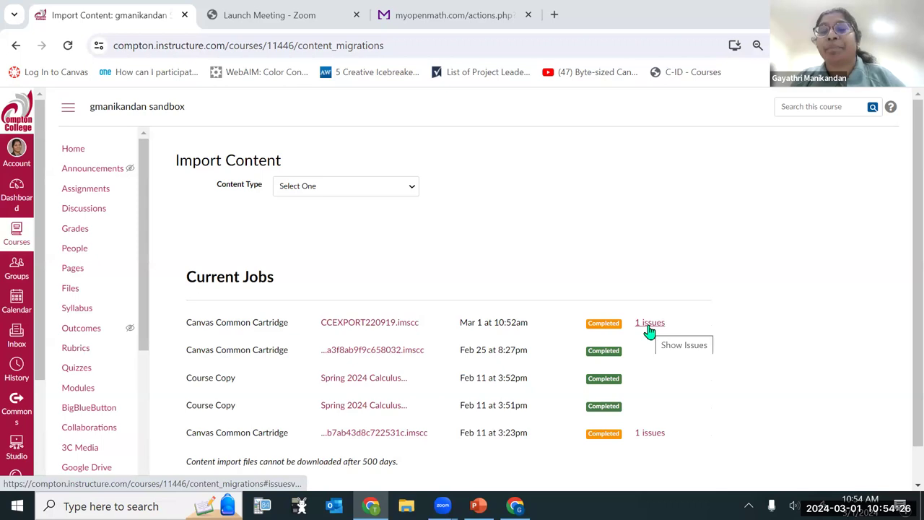
Expand the CCEXPORT220919.imscc import's issue note about MyOpenMath security parameters in Course Settings.
left_click(650, 326)
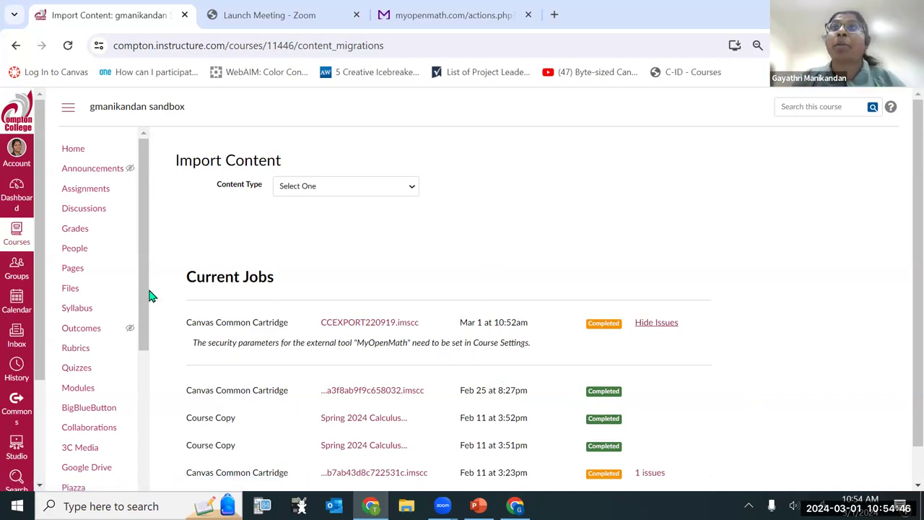
scroll(99, 309, "down", 1)
scroll(99, 309, "down", 5)
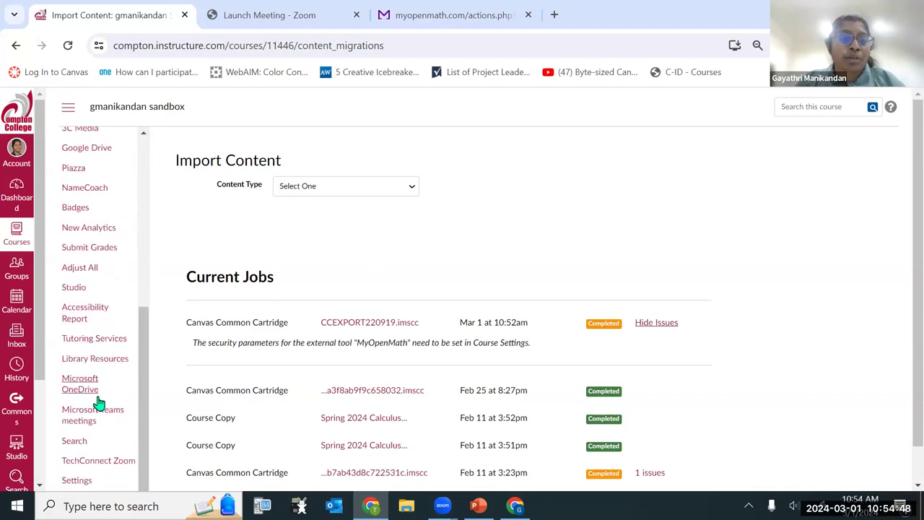
left_click(84, 489)
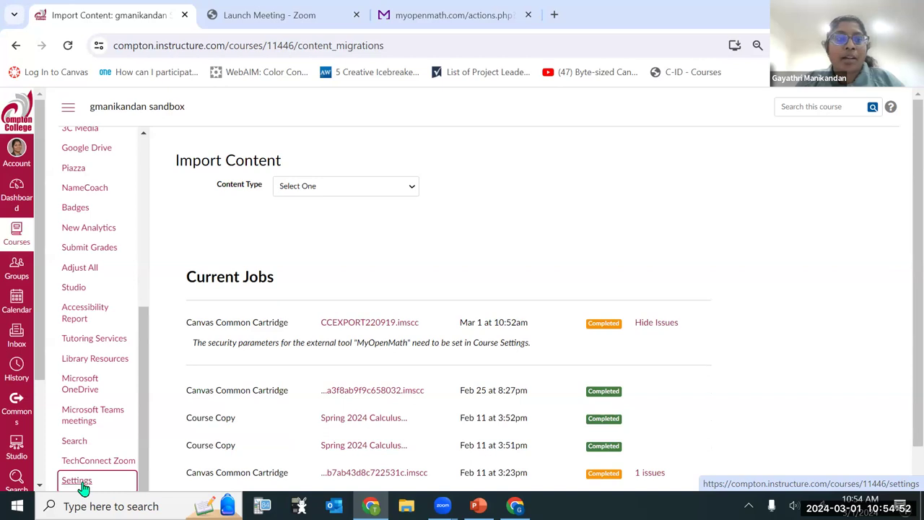
Open the course Settings Apps tab and list the external app configurations.
left_click(82, 485)
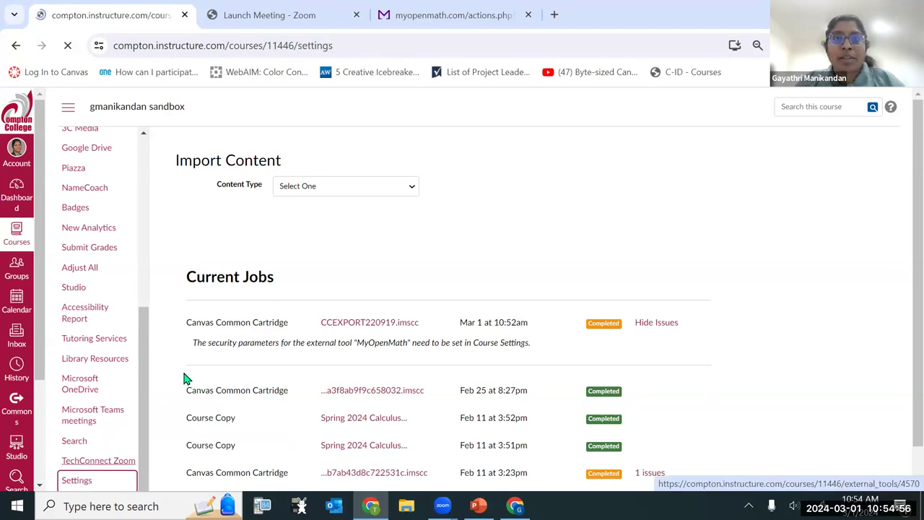
left_click(529, 15)
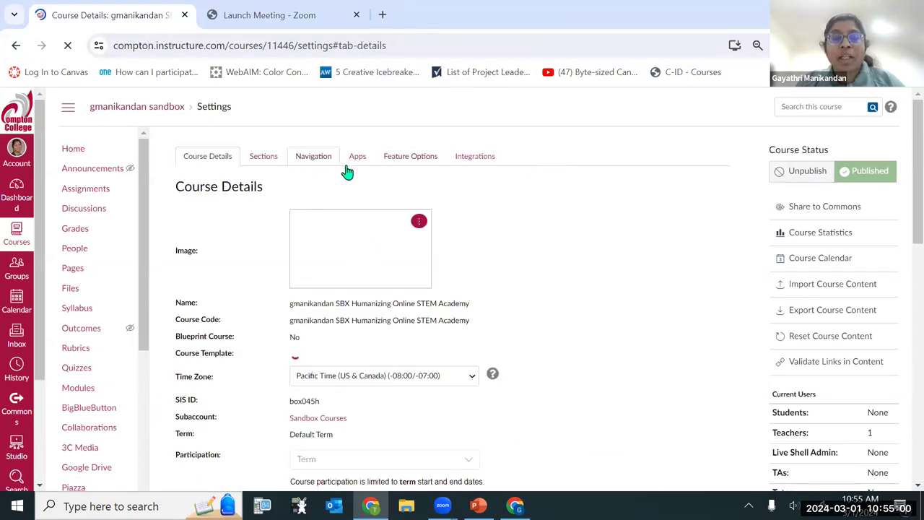
left_click(353, 160)
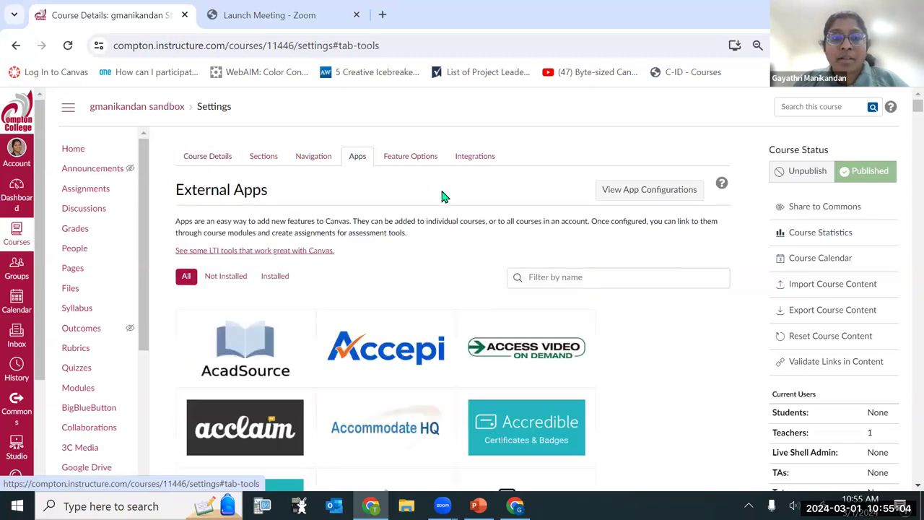
left_click(641, 190)
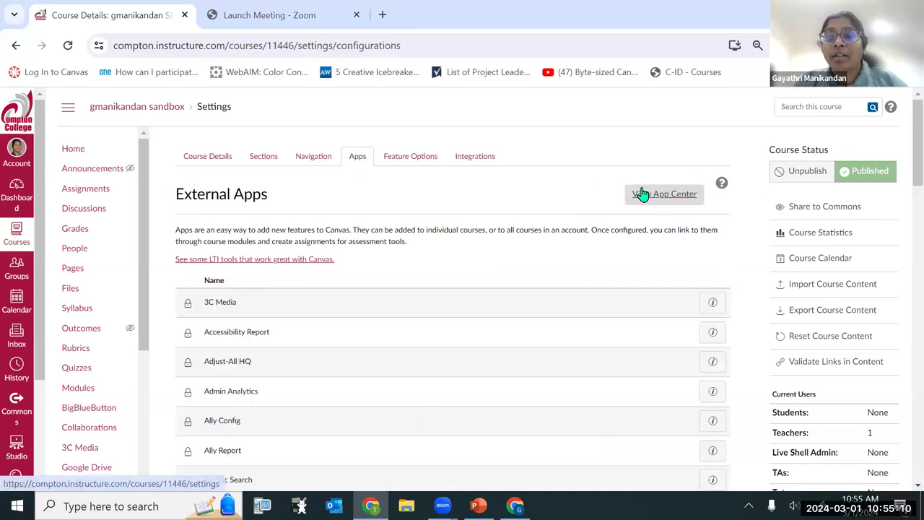
Show MyOpenMath's App Placements, listing Assignment and Link Selection.
scroll(330, 215, "down", 10)
scroll(333, 225, "down", 4)
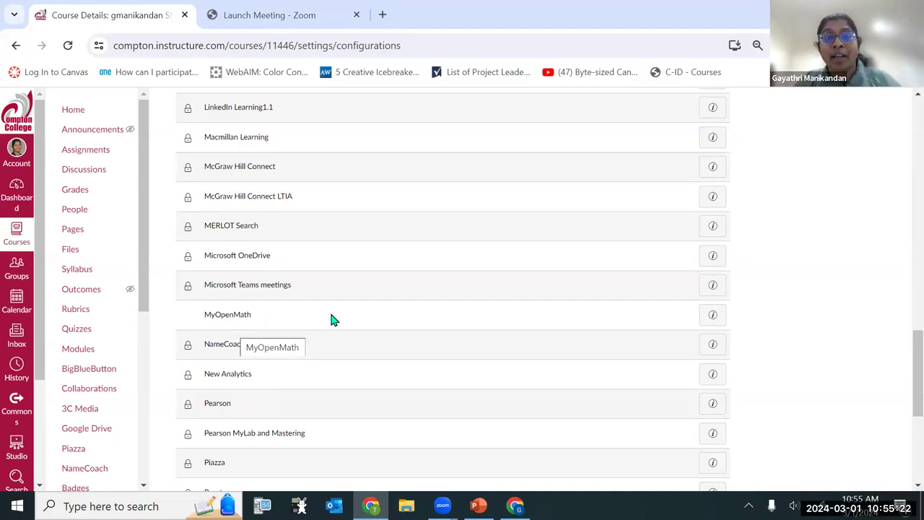
left_click(712, 317)
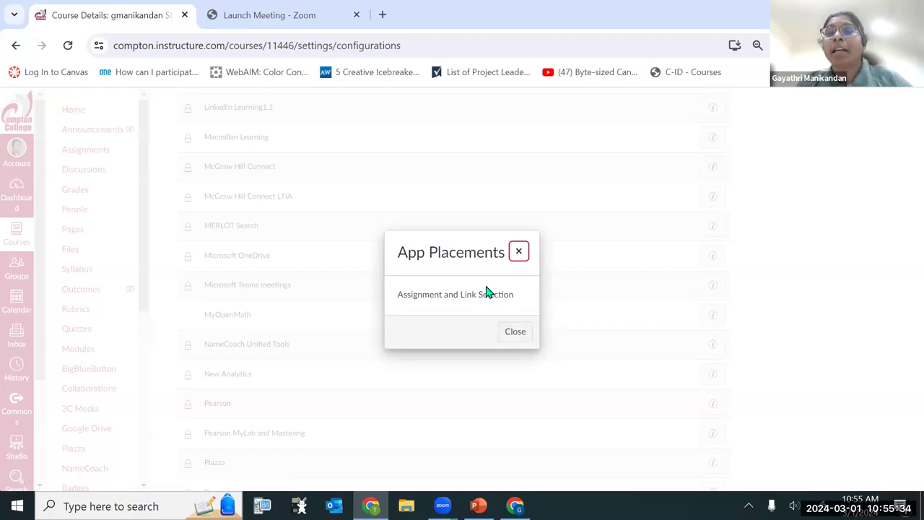
left_click(518, 251)
left_click(714, 316)
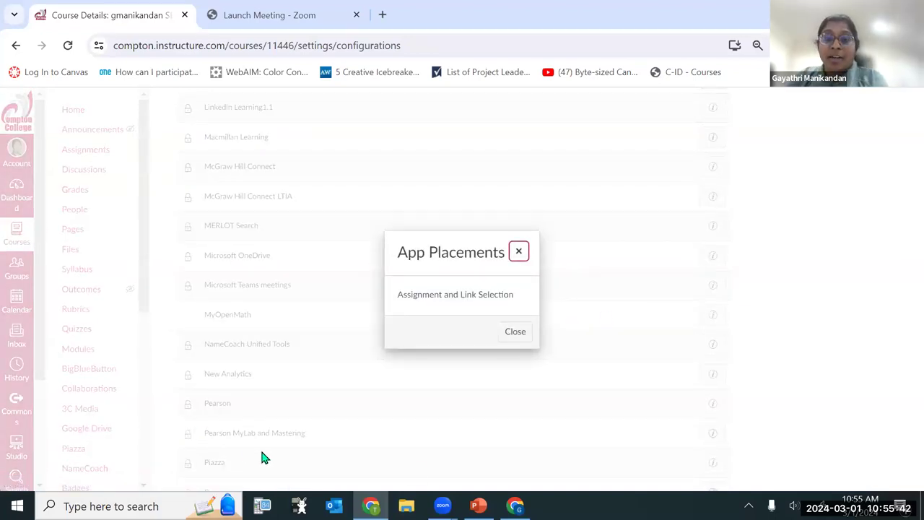
Move between the MyOpenMath Canvas help instructions and the Export For Another LMS page.
left_click(515, 506)
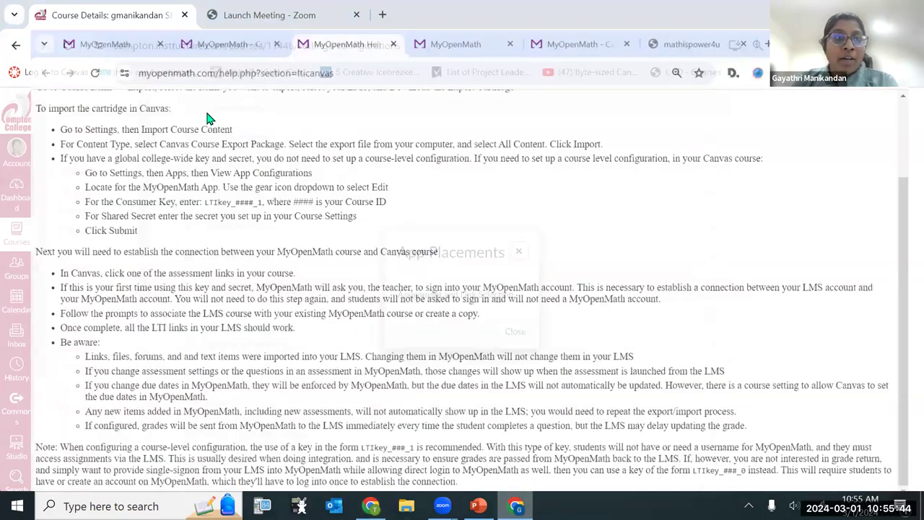
left_click(216, 16)
scroll(278, 216, "up", 3)
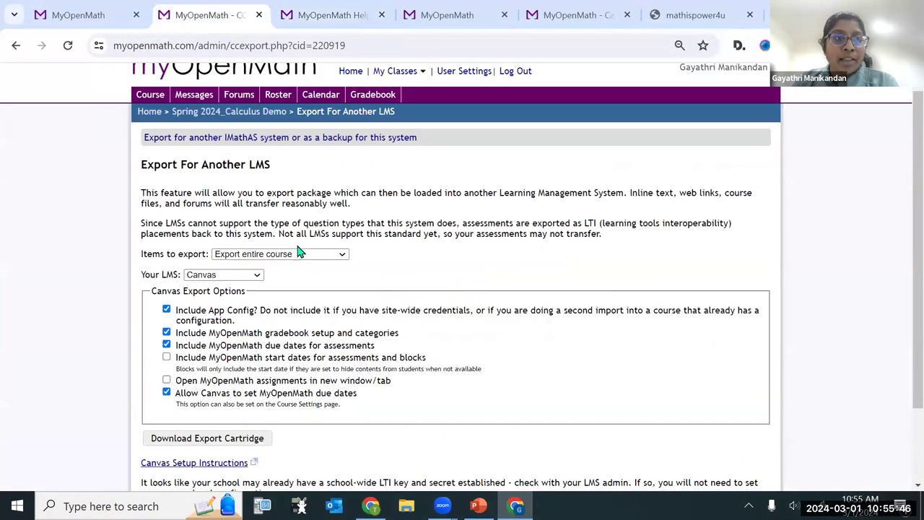
scroll(291, 205, "down", 2)
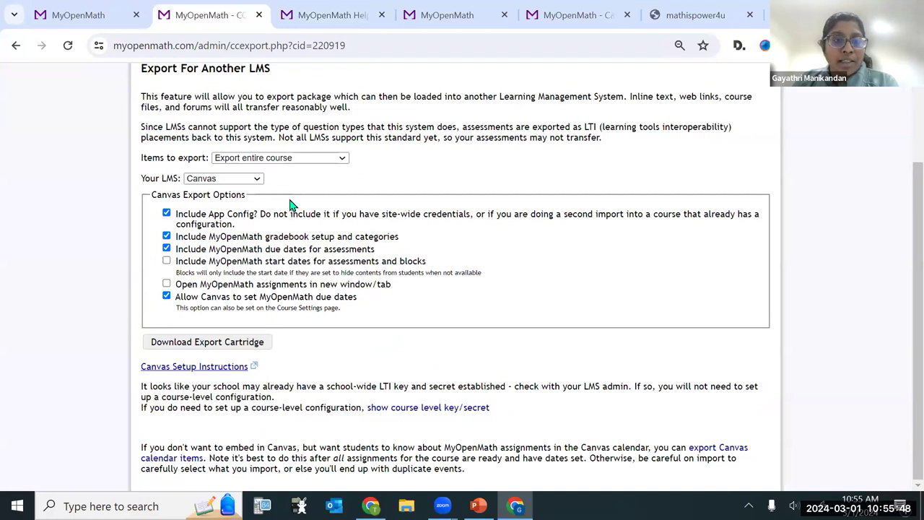
left_click(331, 16)
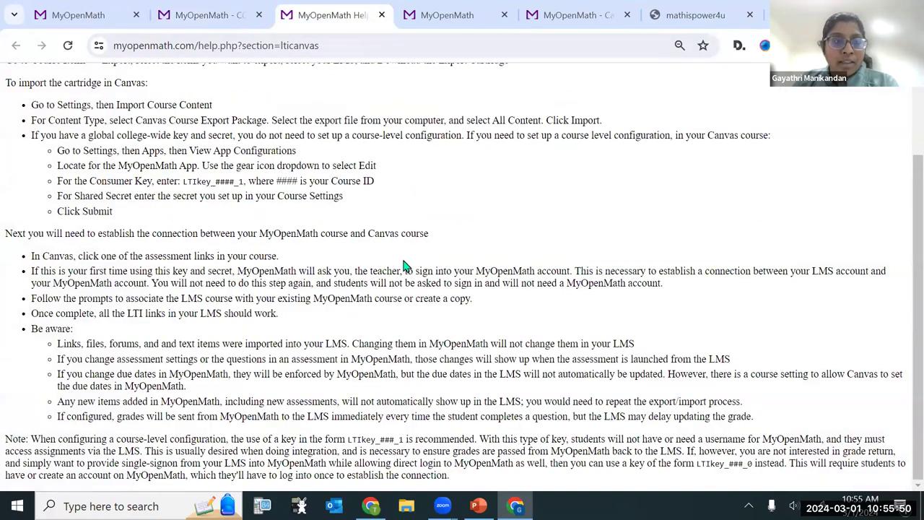
scroll(402, 261, "up", 2)
left_click(227, 22)
scroll(207, 128, "up", 2)
In Spring 2024_Calculus Demo Course Settings, reveal the LMS Integration course-level key and secret.
left_click(207, 132)
scroll(203, 209, "down", 2)
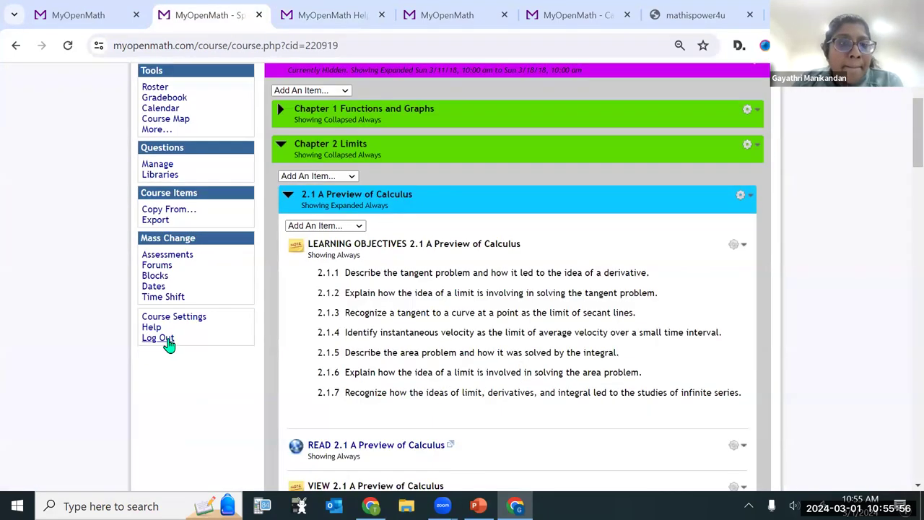
left_click(174, 321)
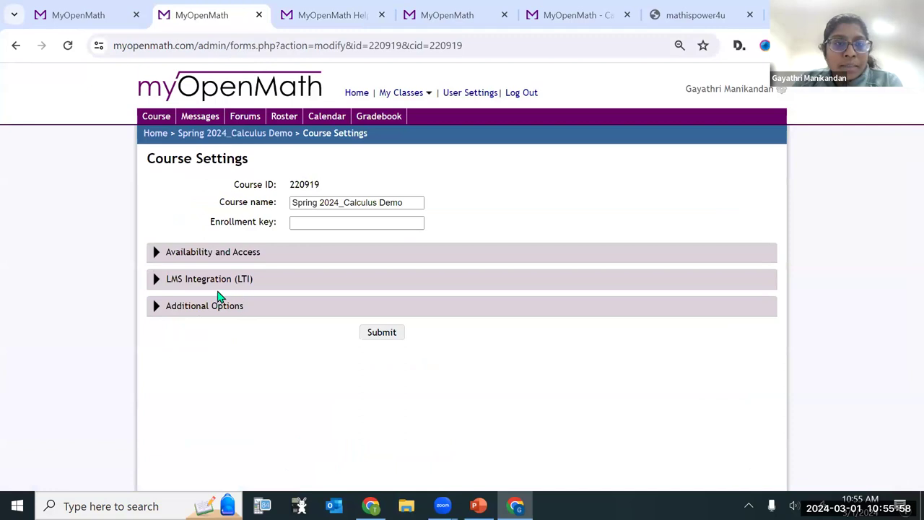
left_click(192, 286)
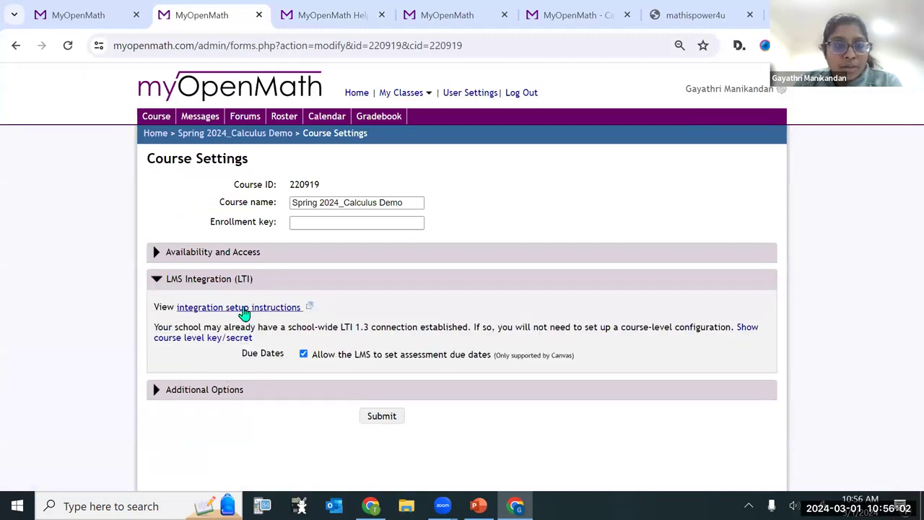
left_click(186, 390)
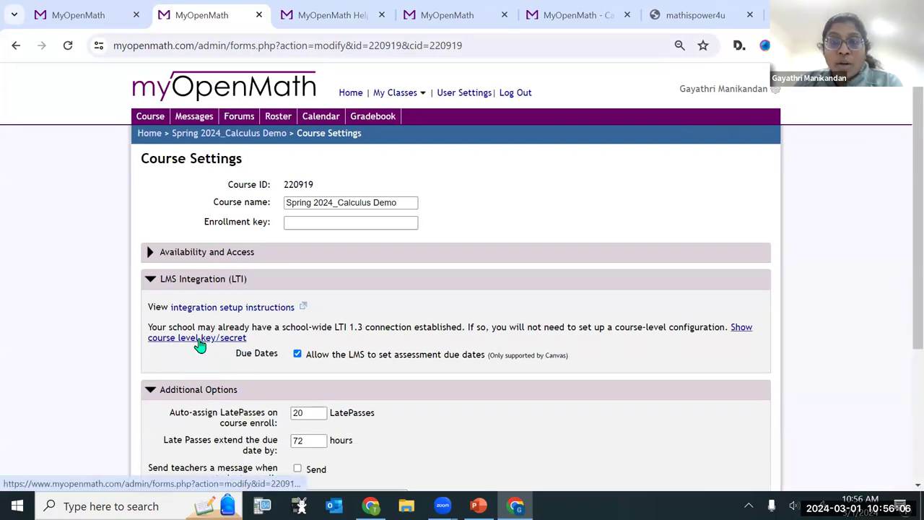
left_click(744, 329)
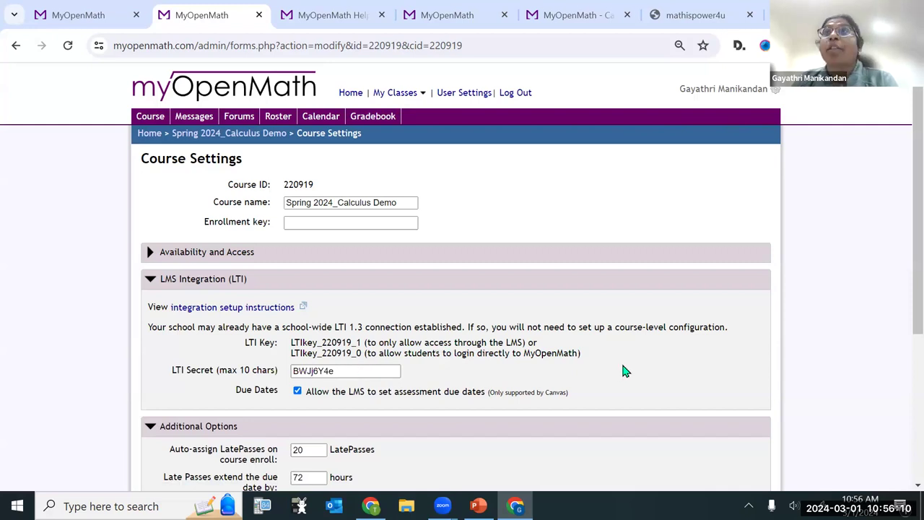
Select the LTIkey_..._1 course key and the full LTI secret, then return to Canvas.
left_click_drag(290, 344, 367, 346)
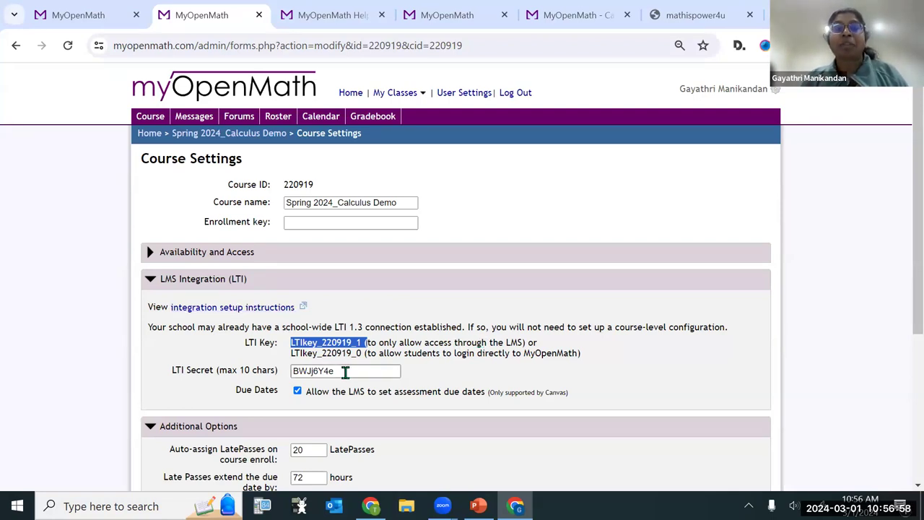
left_click_drag(400, 371, 360, 342)
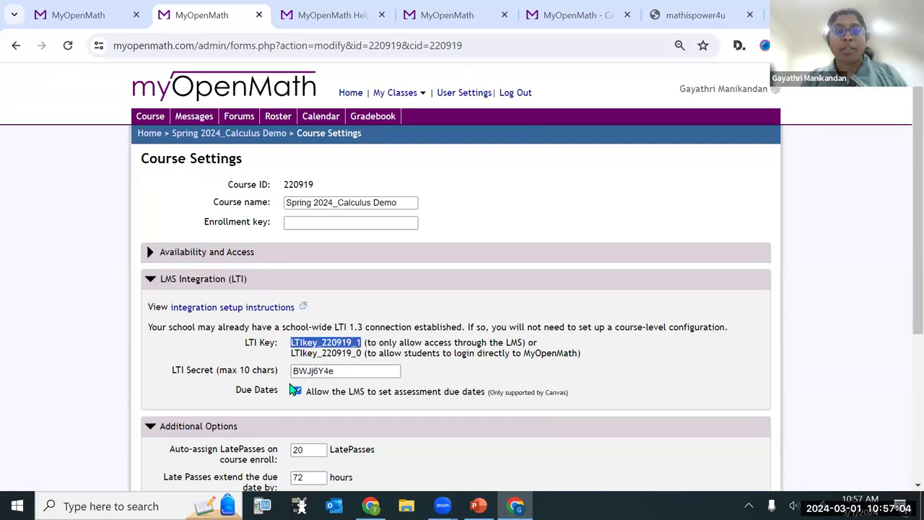
left_click_drag(351, 371, 252, 371)
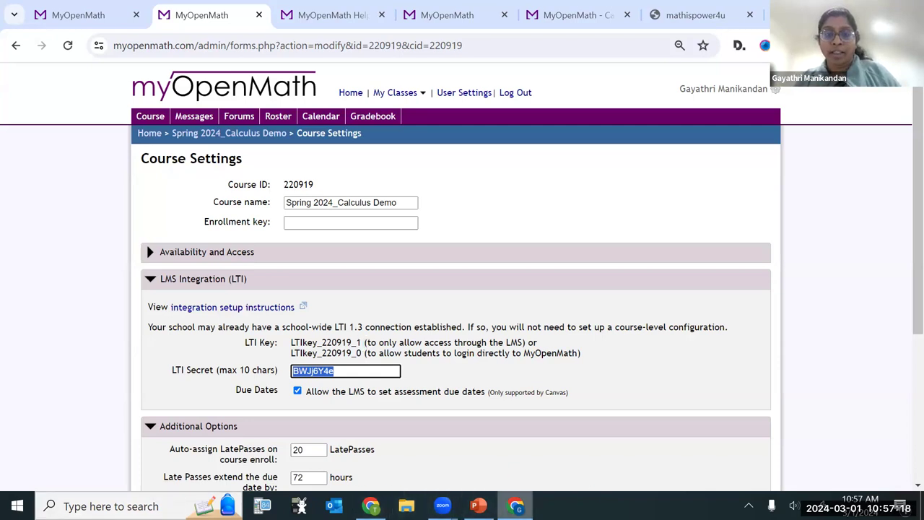
mouse_move(516, 506)
left_click(516, 440)
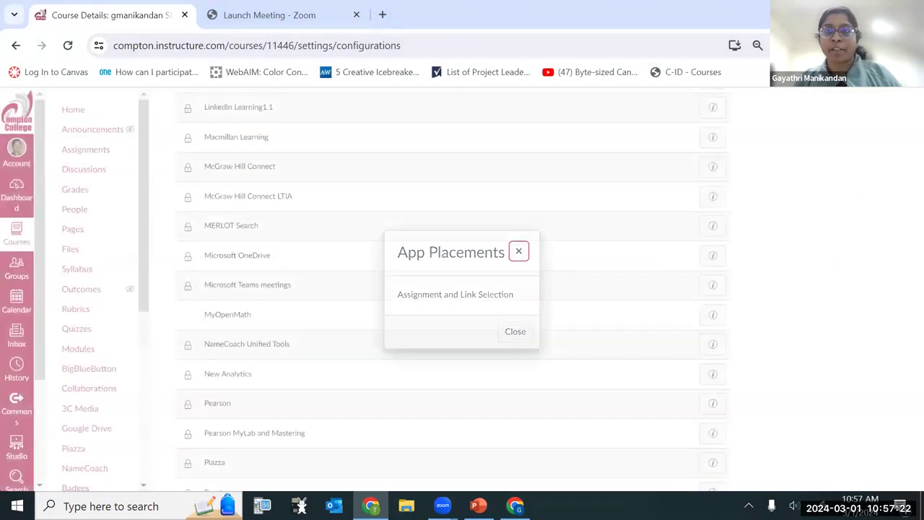
Close MyOpenMath's App Placements dialog, glance at MyOpenMath, and go to the Canvas Dashboard.
left_click(519, 252)
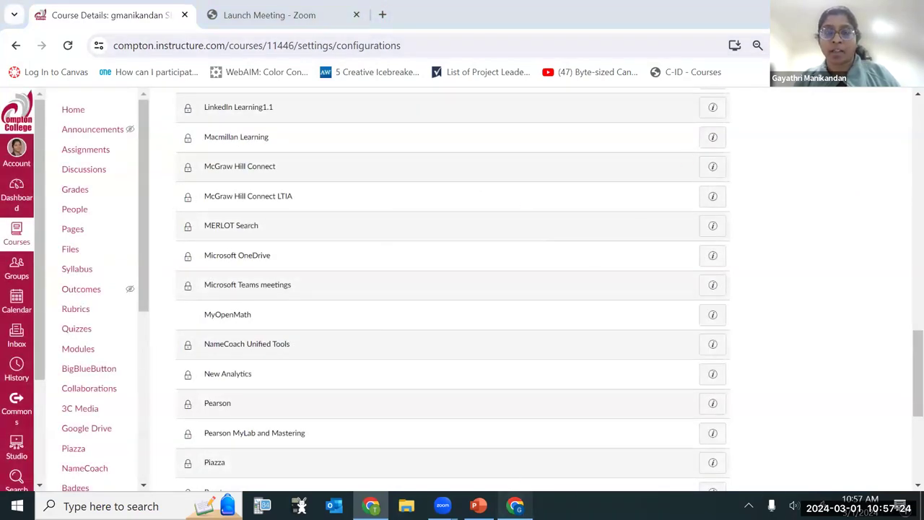
key("alt+Tab")
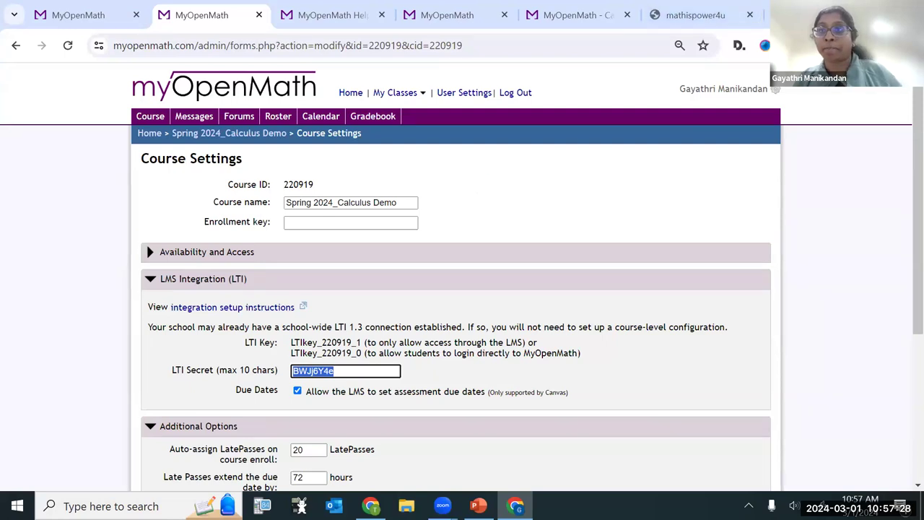
key("alt+Tab")
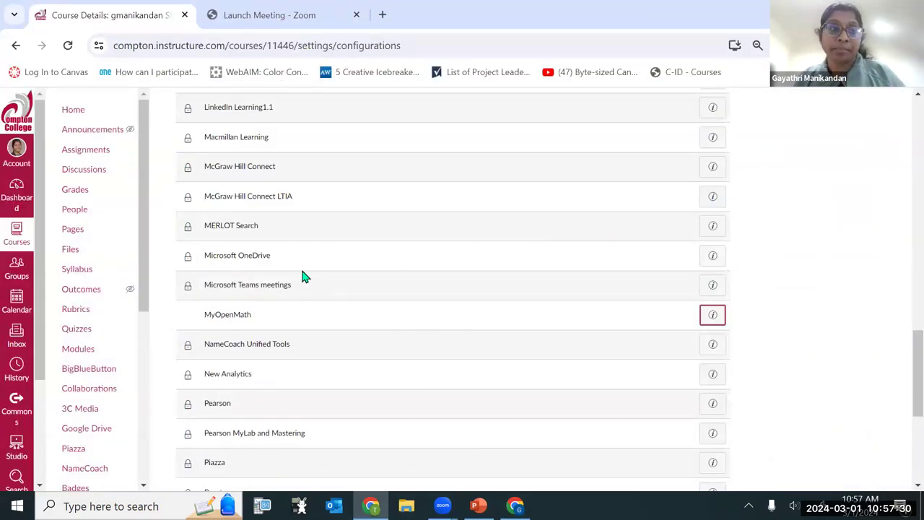
scroll(305, 275, "up", 3)
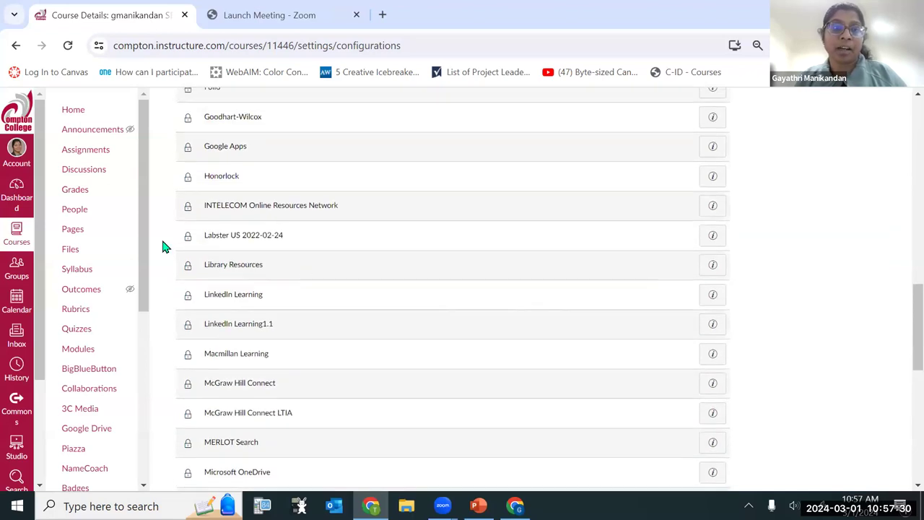
left_click(16, 197)
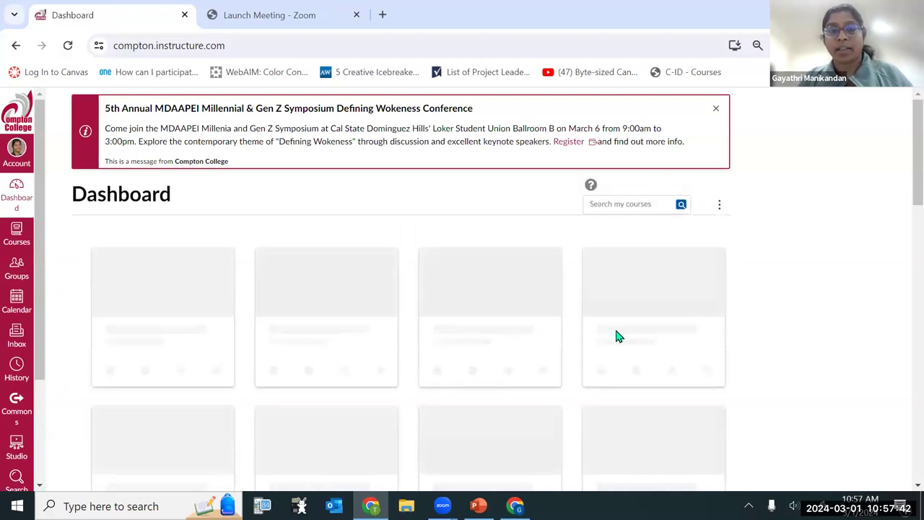
Open the gmanikandan sandbox course in a new tab and browse its Calc 1 module on Modules.
right_click(618, 349)
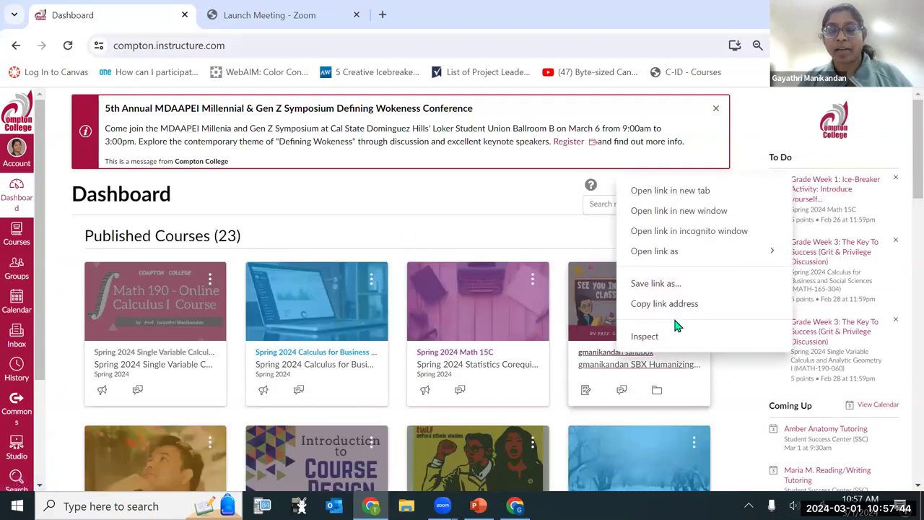
left_click(714, 192)
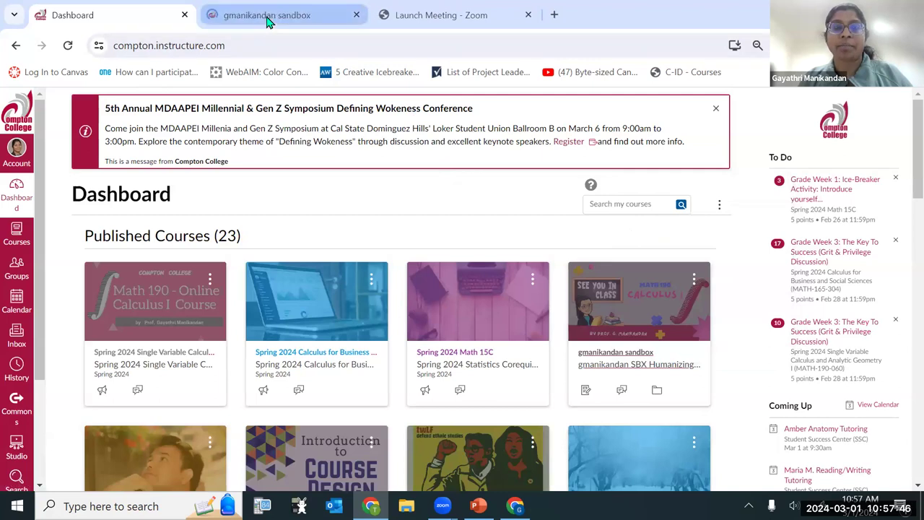
left_click(268, 18)
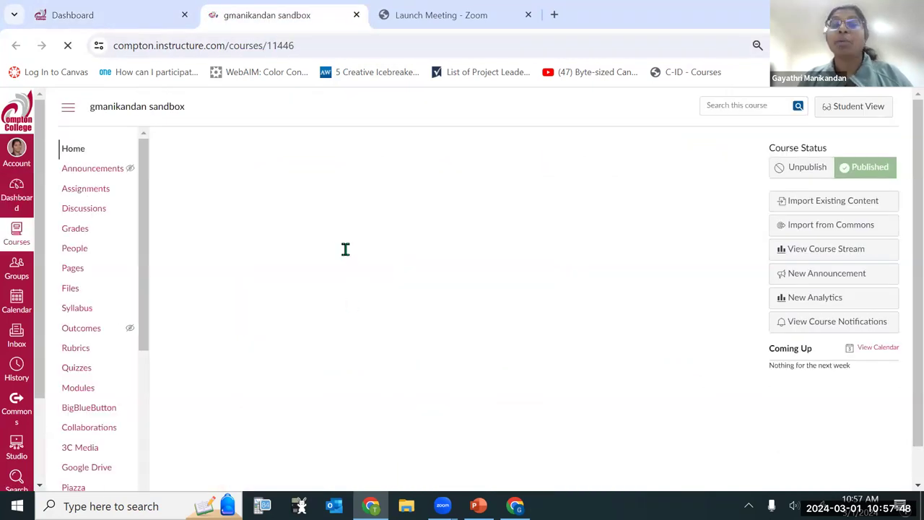
scroll(353, 278, "down", 5)
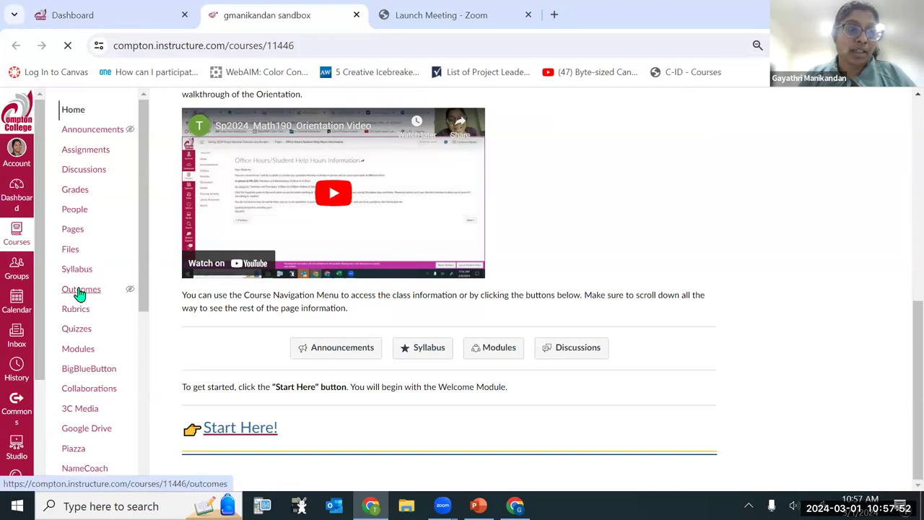
left_click(75, 349)
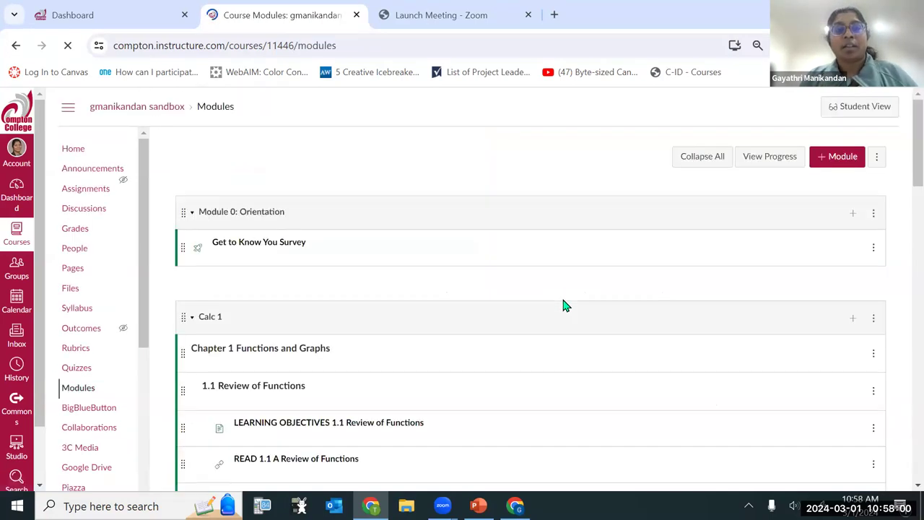
scroll(565, 306, "down", 3)
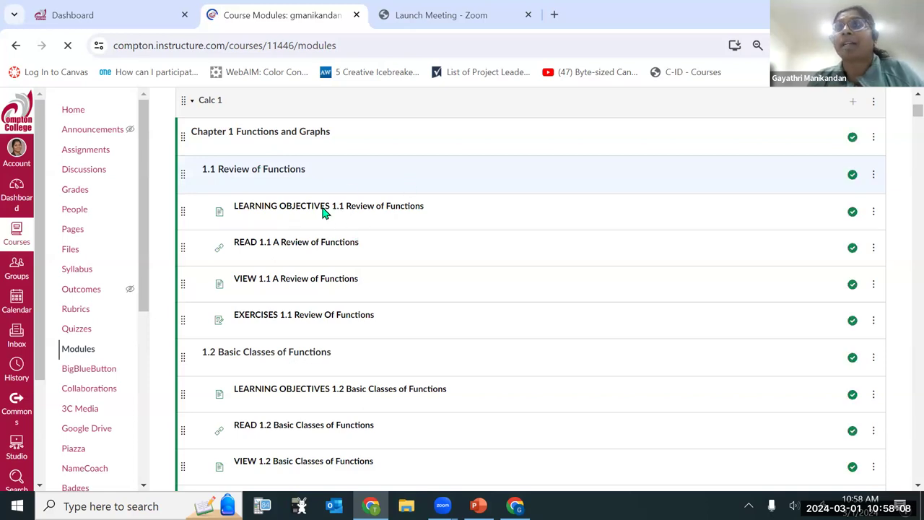
scroll(506, 246, "down", 4)
scroll(506, 245, "up", 5)
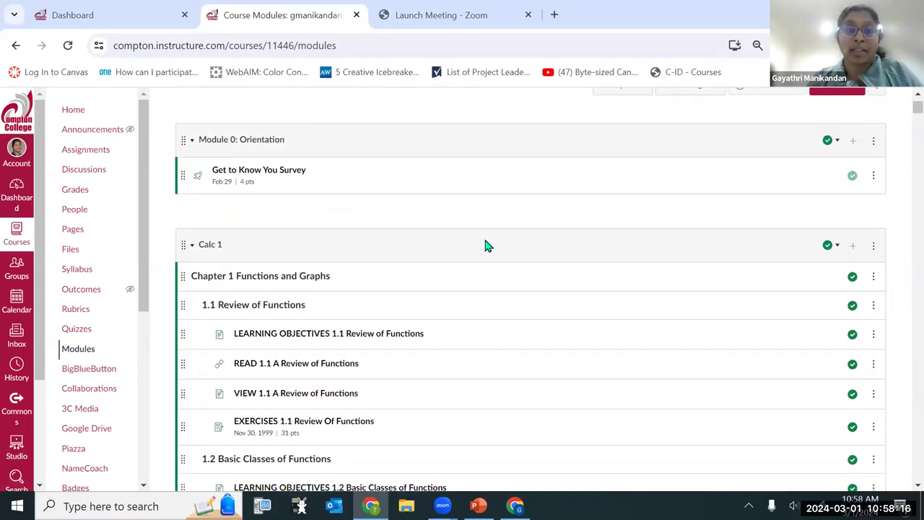
scroll(476, 244, "down", 1)
scroll(267, 173, "down", 1)
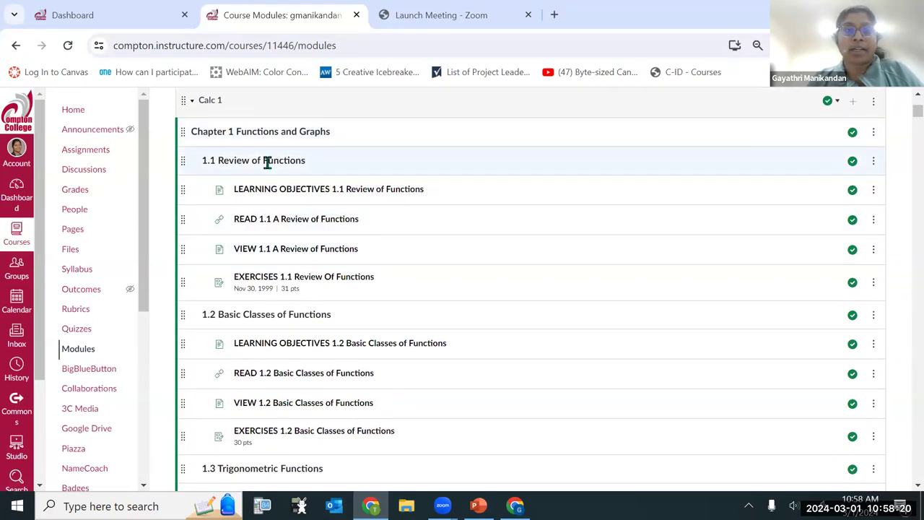
Go from LEARNING OBJECTIVES 1.1 to the READ 1.1 reading, dismiss the OpenStax promo, then advance.
left_click(289, 195)
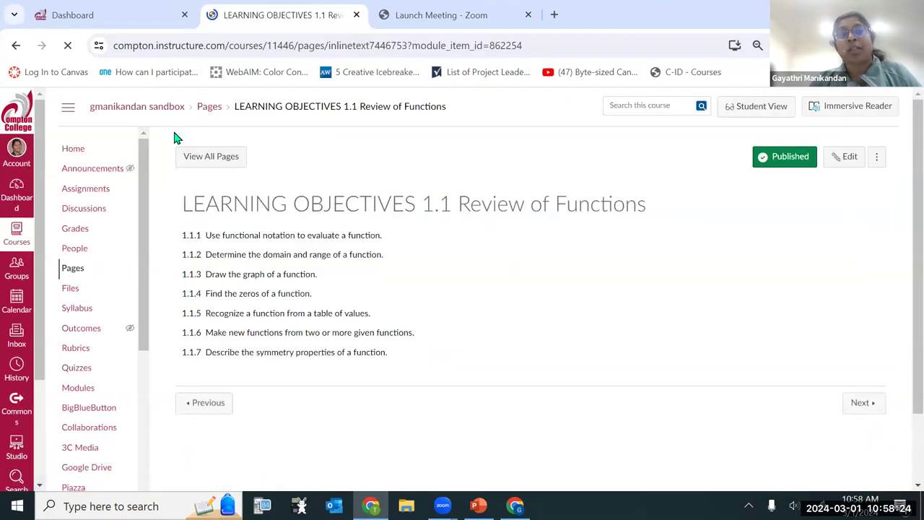
left_click(867, 404)
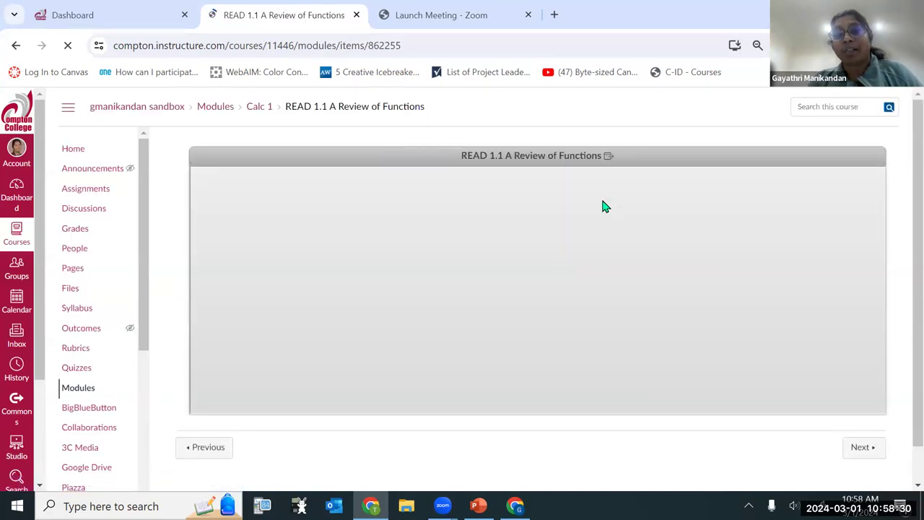
scroll(618, 351, "down", 5)
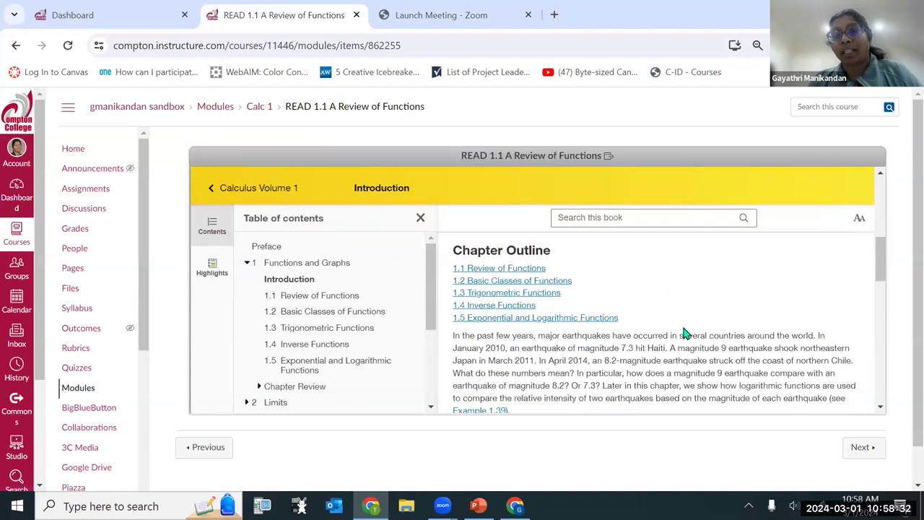
scroll(685, 329, "up", 2)
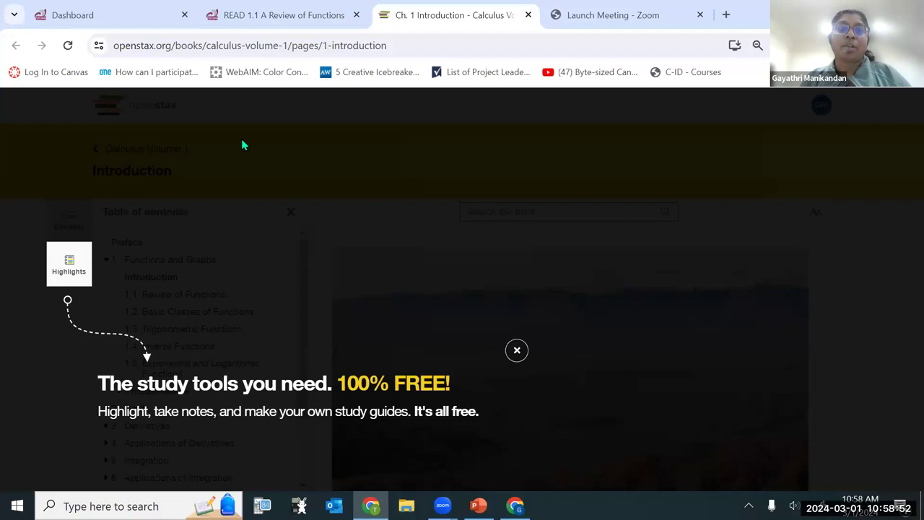
left_click(509, 353)
scroll(538, 368, "down", 5)
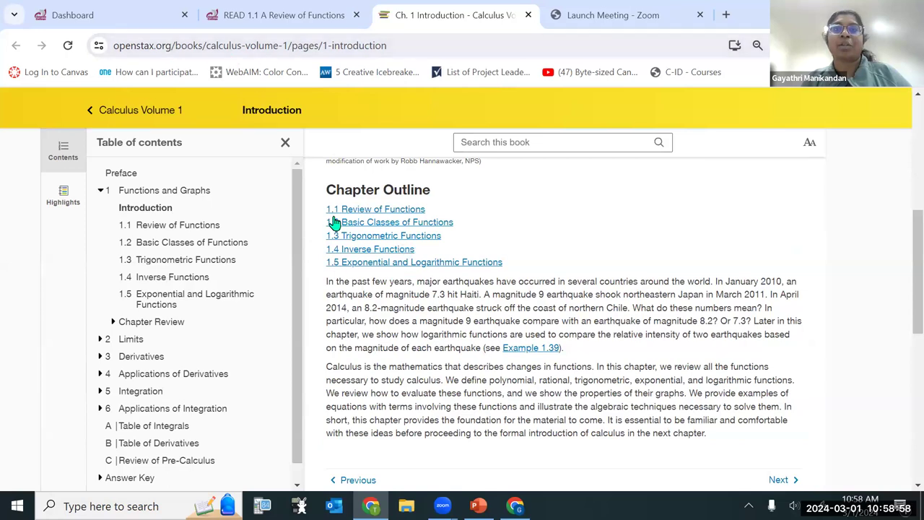
left_click(312, 19)
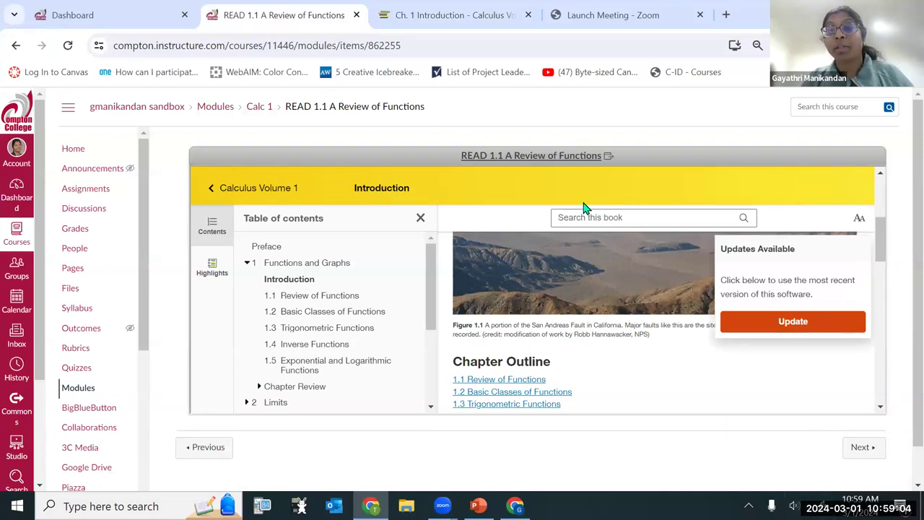
left_click(878, 448)
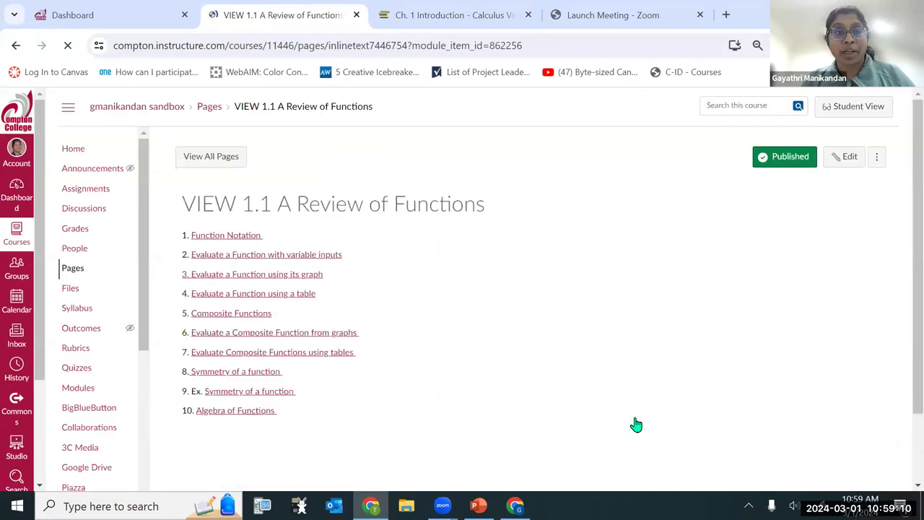
Expand the Function Notation video on VIEW 1.1 and play then pause it.
scroll(413, 231, "down", 2)
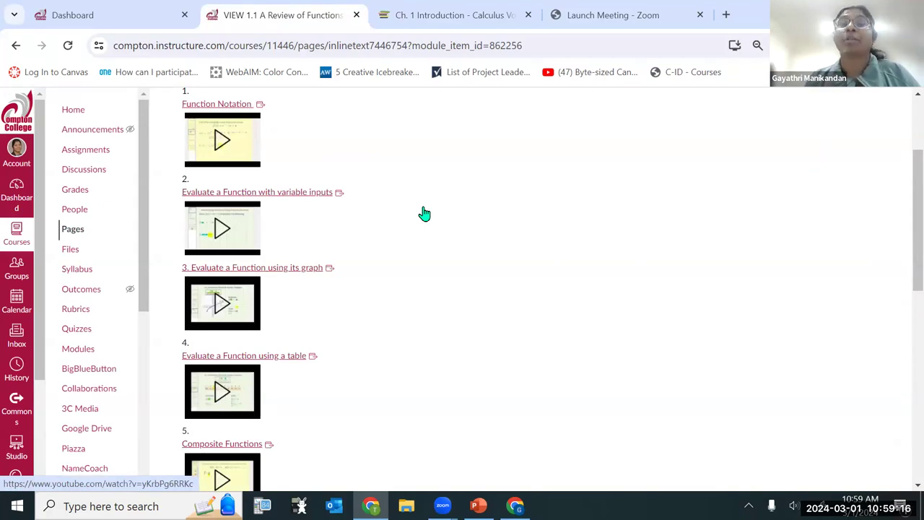
left_click(217, 142)
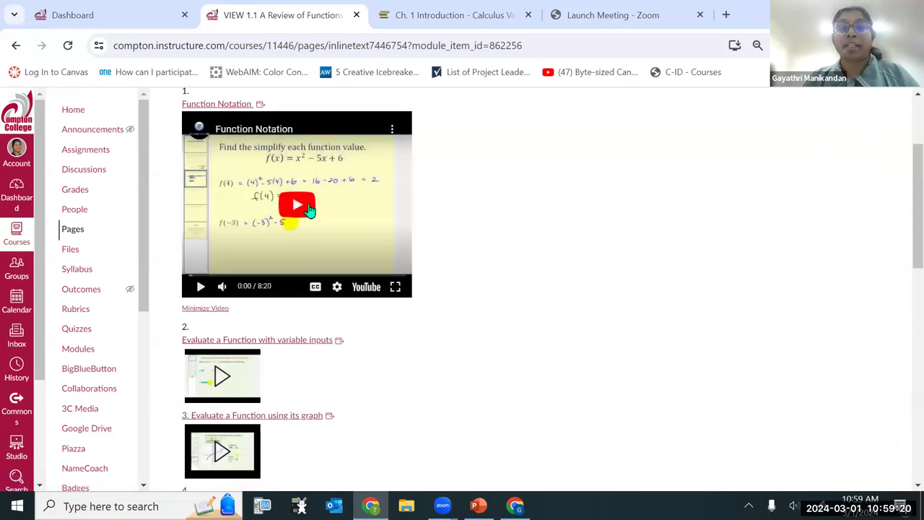
left_click(309, 210)
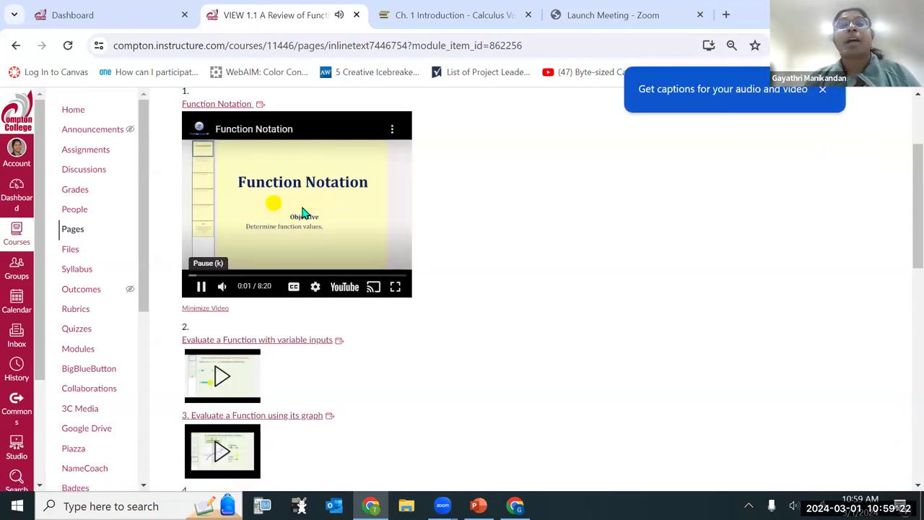
left_click(299, 213)
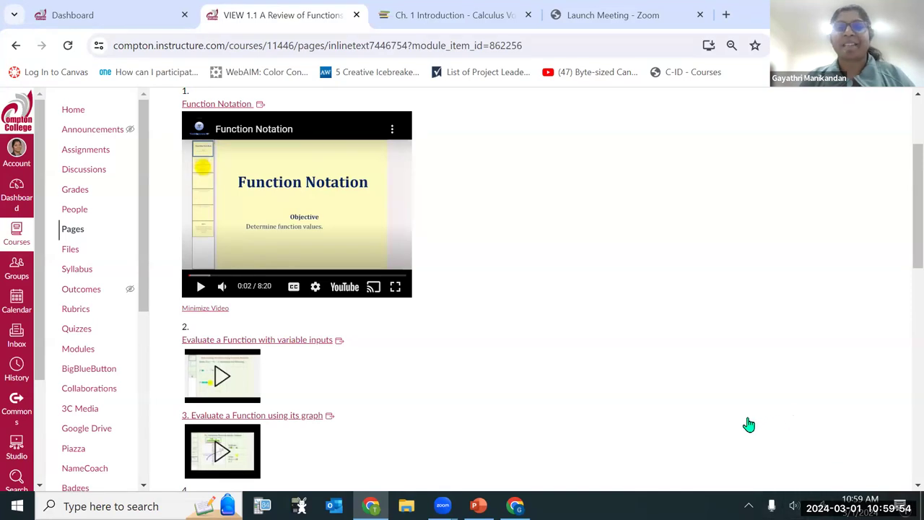
Scroll through the VIEW 1.1 video list and advance to EXERCISES 1.1.
scroll(749, 425, "down", 4)
scroll(749, 424, "down", 5)
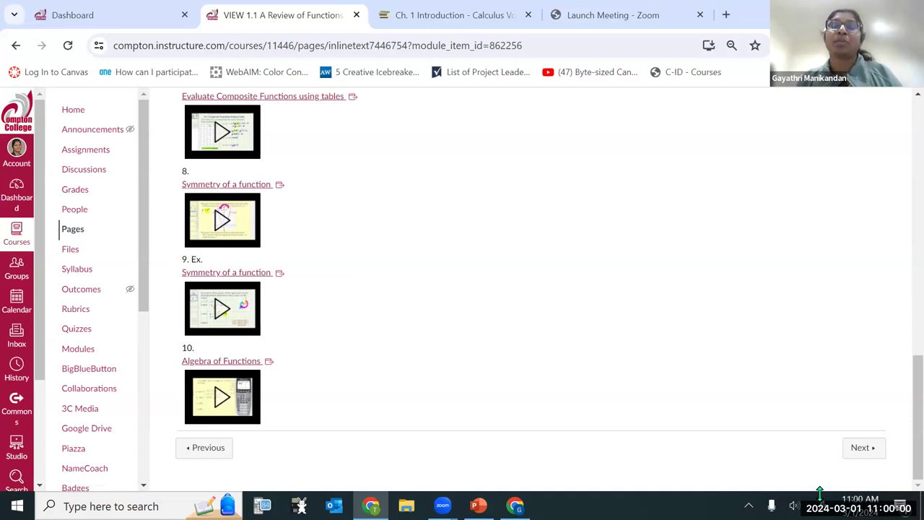
scroll(875, 267, "up", 5)
scroll(876, 267, "up", 6)
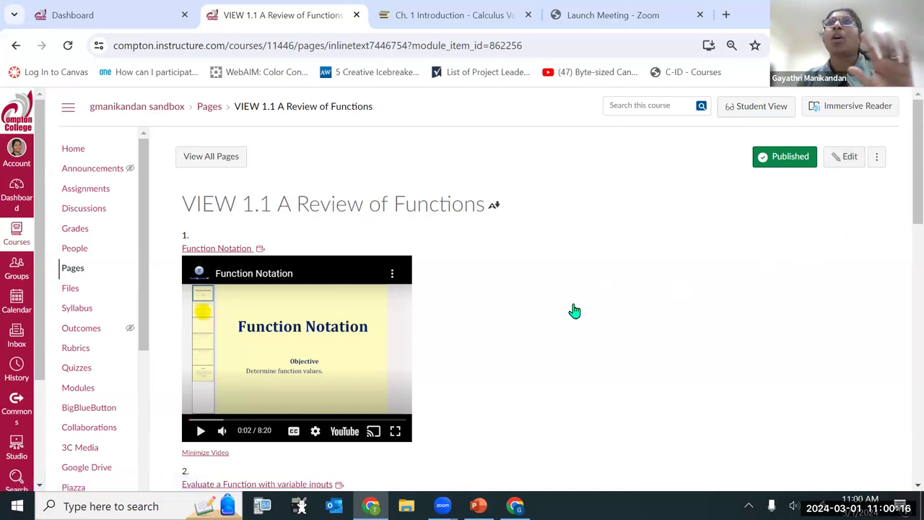
scroll(574, 310, "down", 6)
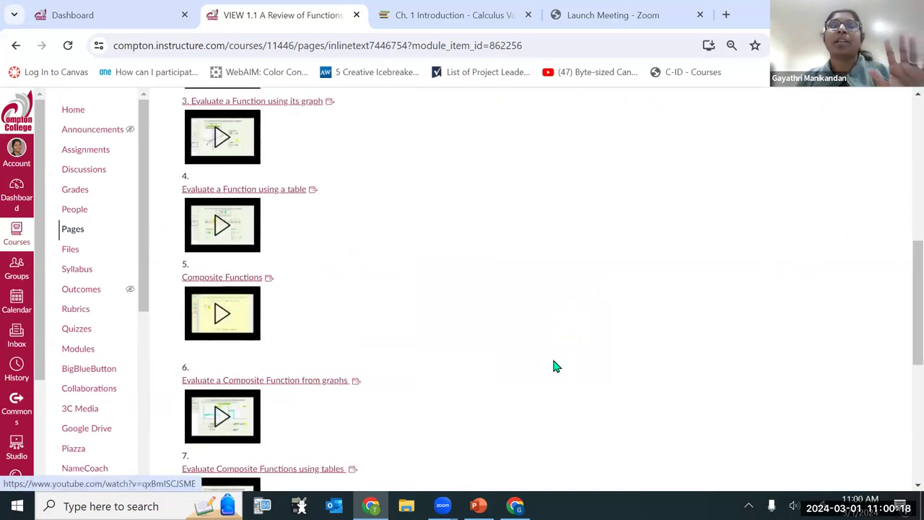
scroll(556, 367, "down", 5)
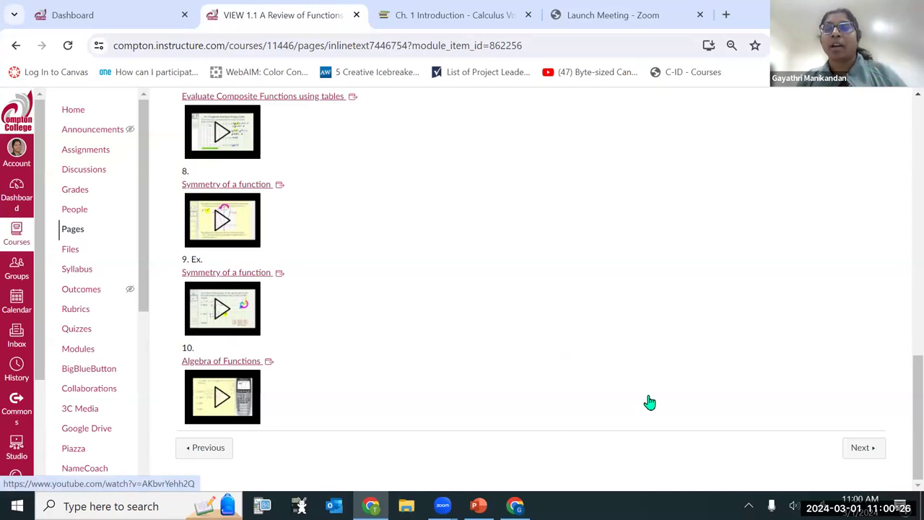
left_click(860, 449)
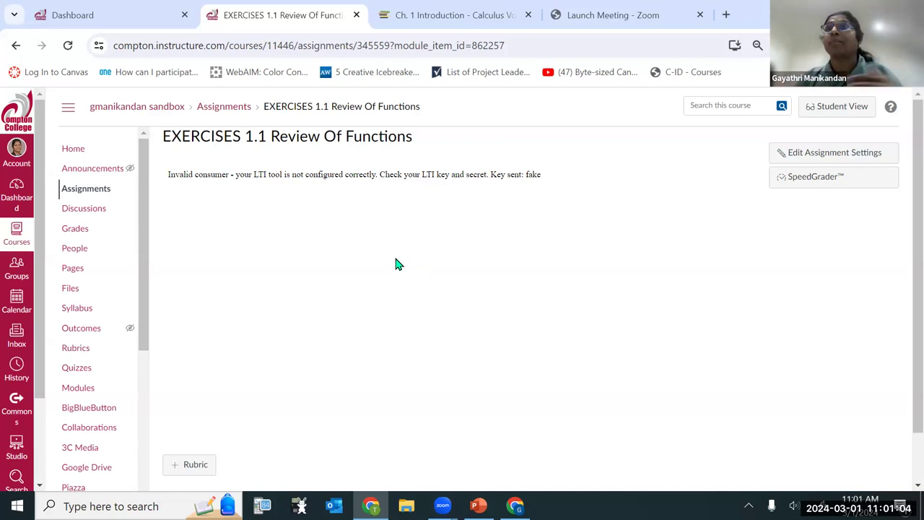
Scroll to the EXERCISES 1.1 invalid-consumer LTI error, then return to the Dashboard tab.
scroll(455, 310, "down", 1)
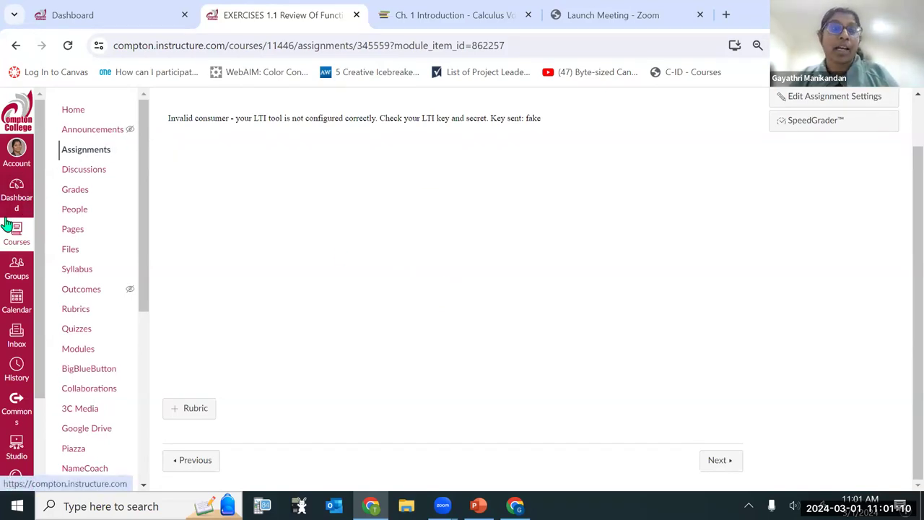
left_click(128, 16)
In Spring 2024 Single Variable Calculus Modules, open EXERCISES 2.2 The Limit of a Function.
left_click(130, 356)
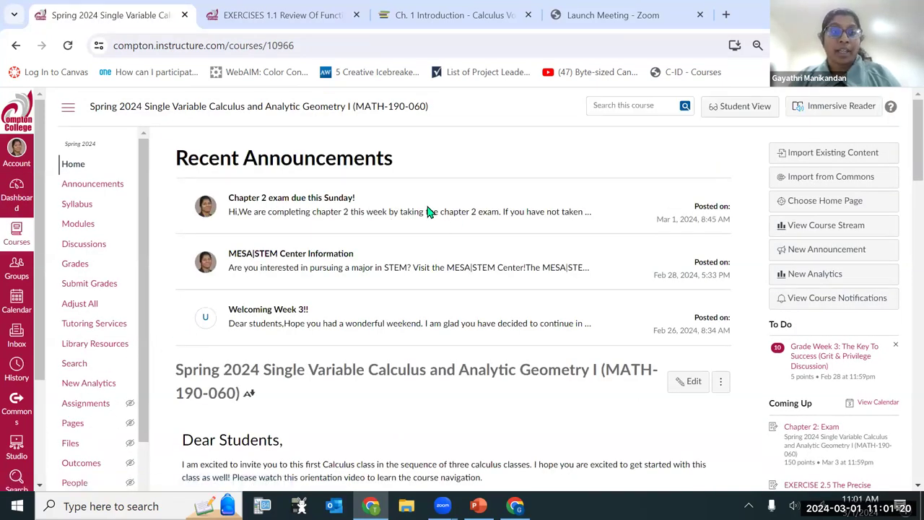
left_click(72, 227)
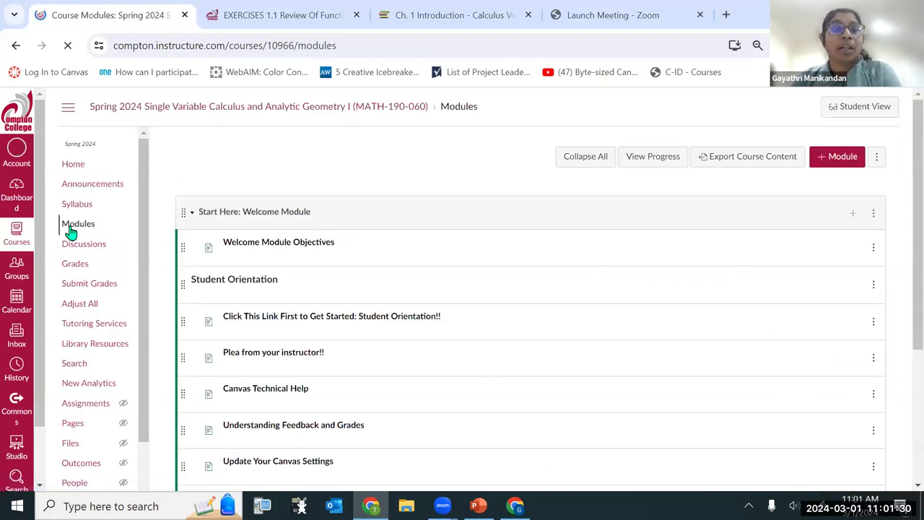
scroll(362, 254, "down", 5)
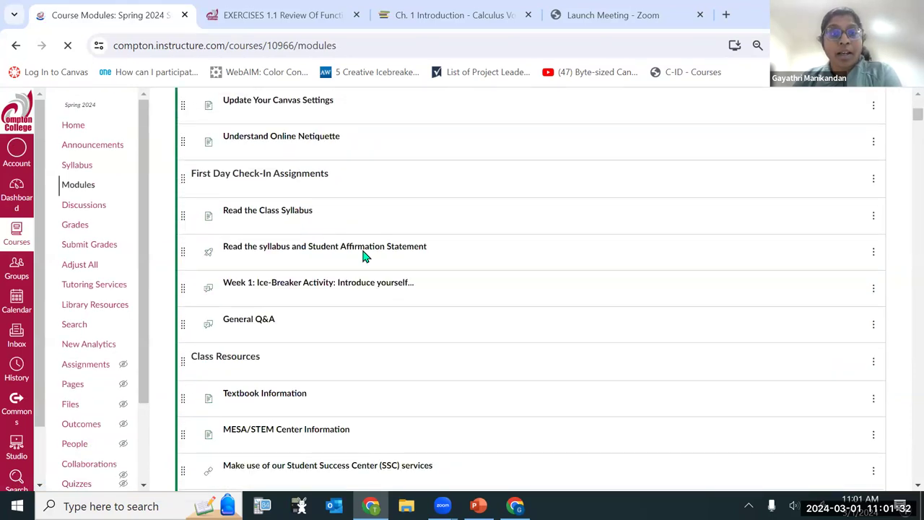
scroll(362, 254, "down", 5)
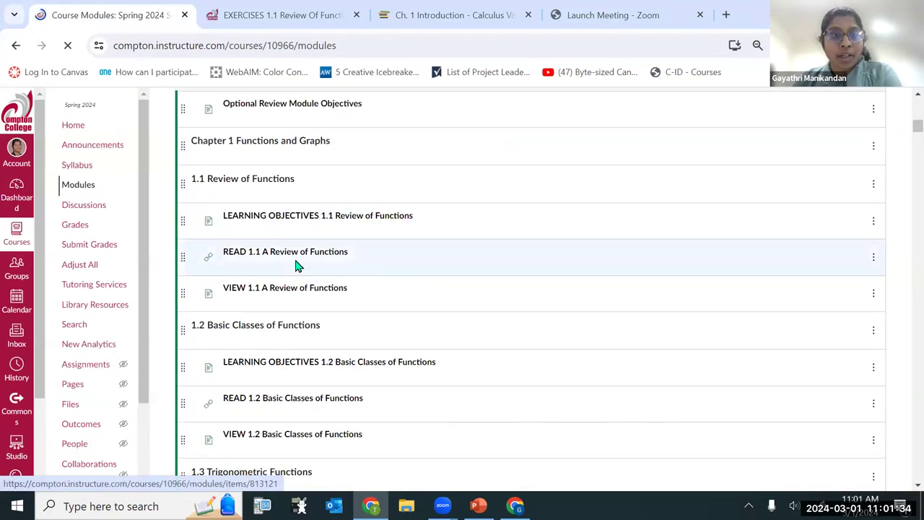
scroll(334, 252, "down", 1)
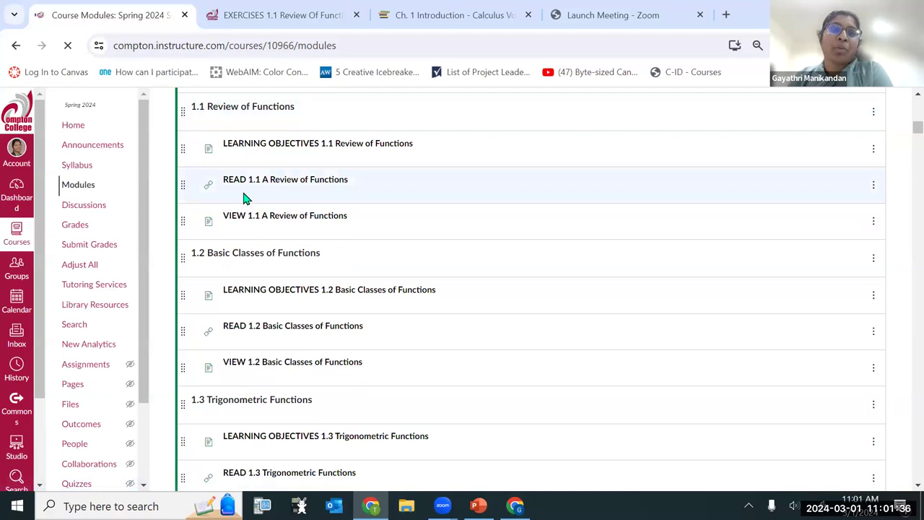
scroll(256, 242, "down", 15)
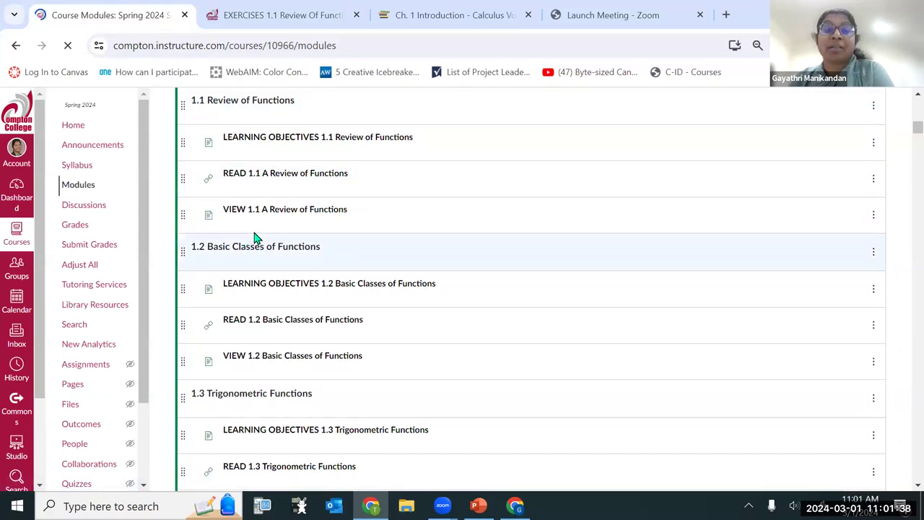
scroll(259, 231, "up", 2)
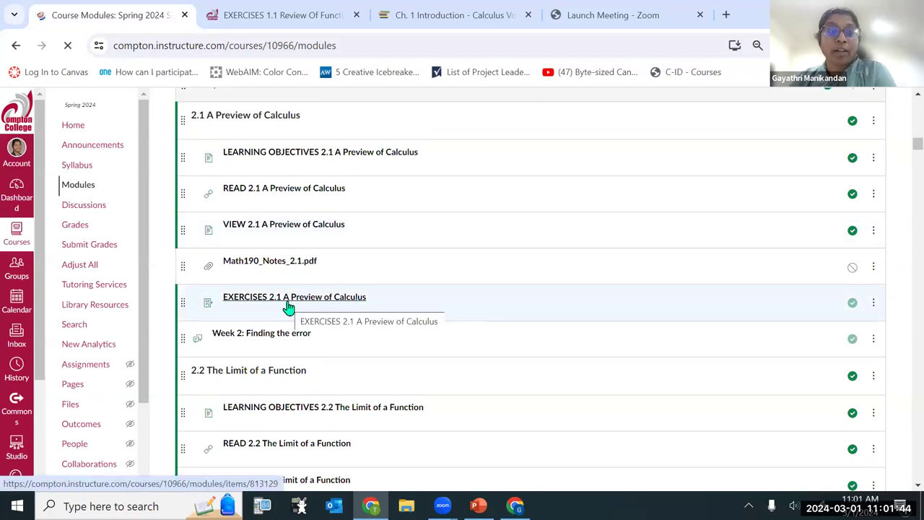
scroll(289, 306, "down", 5)
scroll(329, 231, "up", 2)
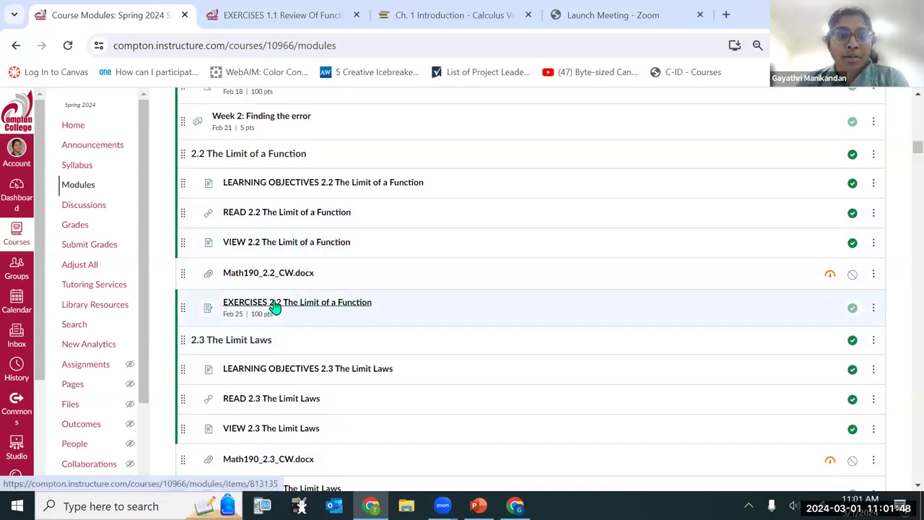
left_click(276, 304)
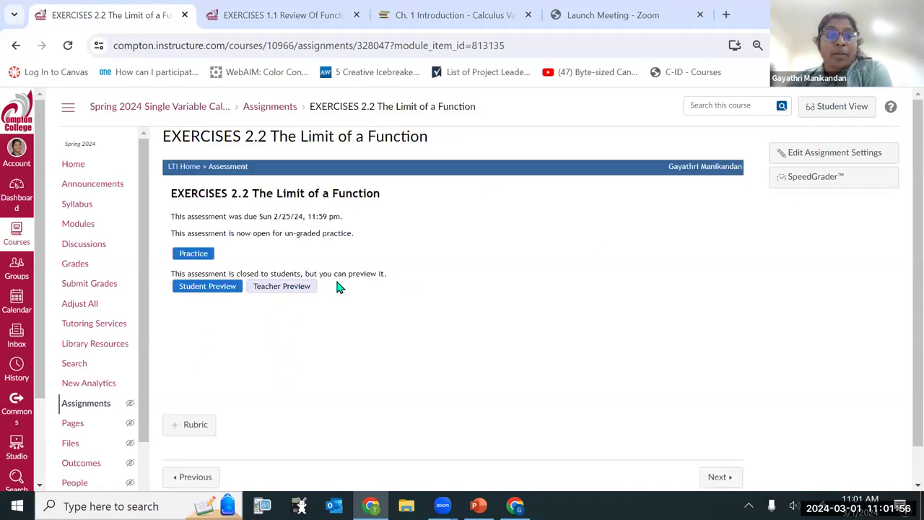
Scroll the EXERCISES 2.2 teacher preview and reveal Question 1's correct answers.
scroll(429, 284, "down", 2)
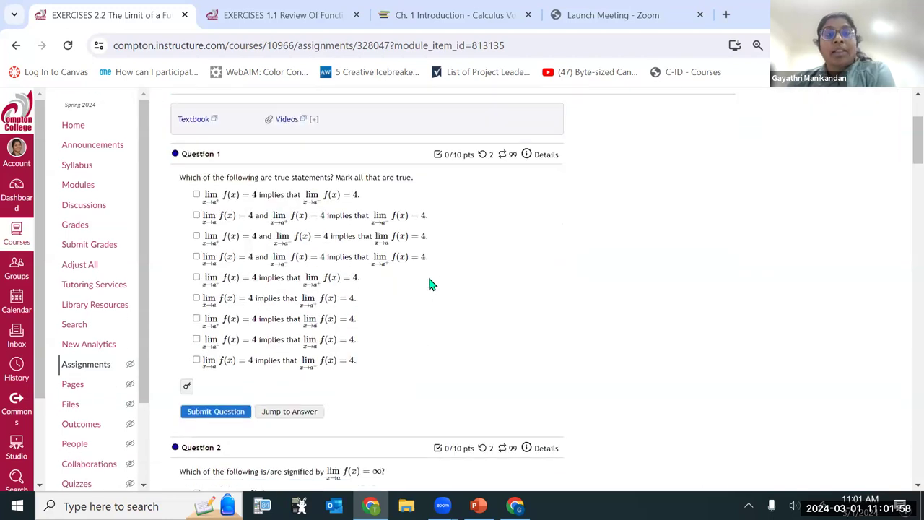
scroll(429, 283, "down", 2)
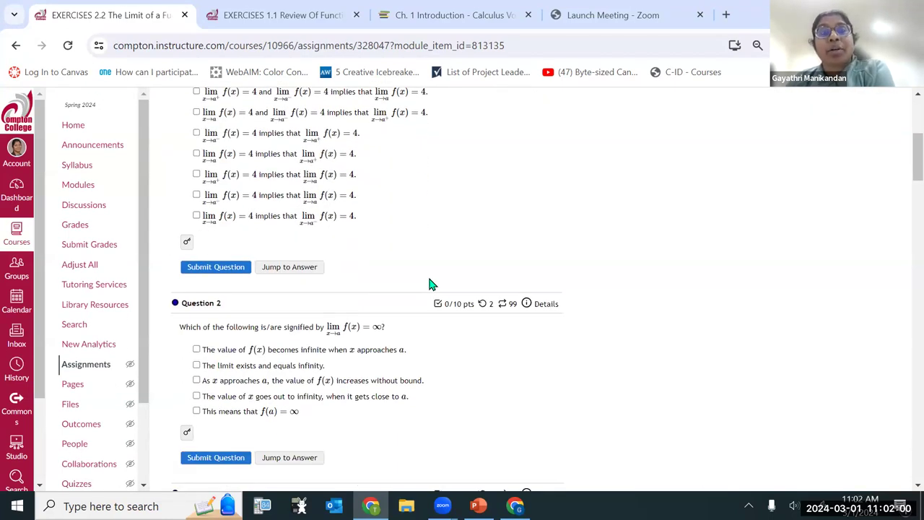
scroll(444, 258, "up", 3)
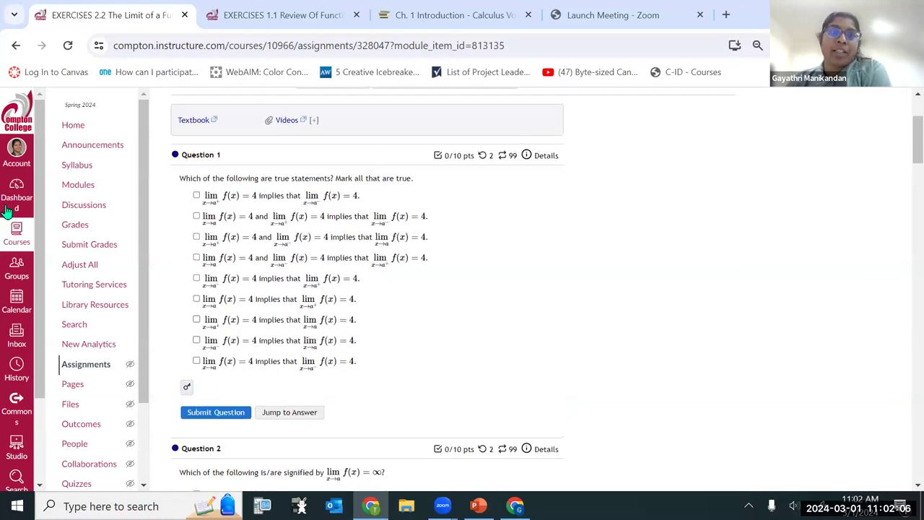
scroll(524, 160, "up", 2)
scroll(448, 199, "down", 4)
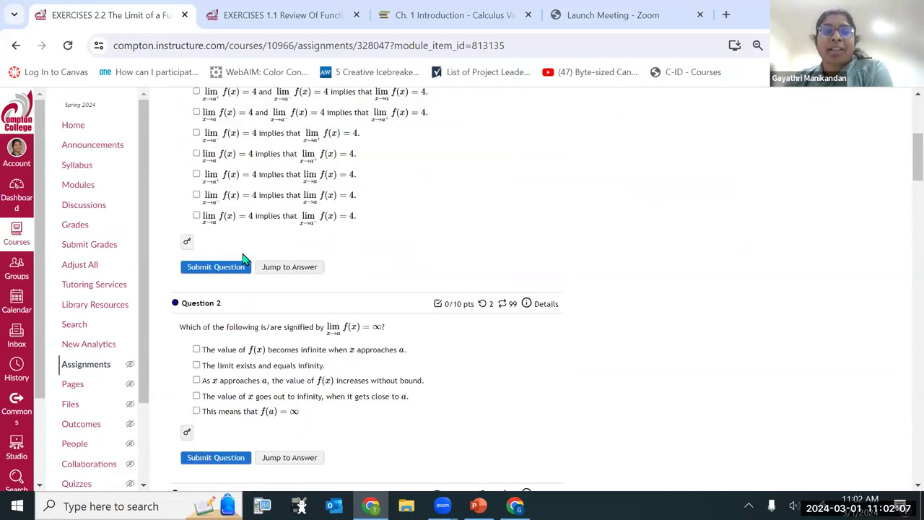
left_click(188, 244)
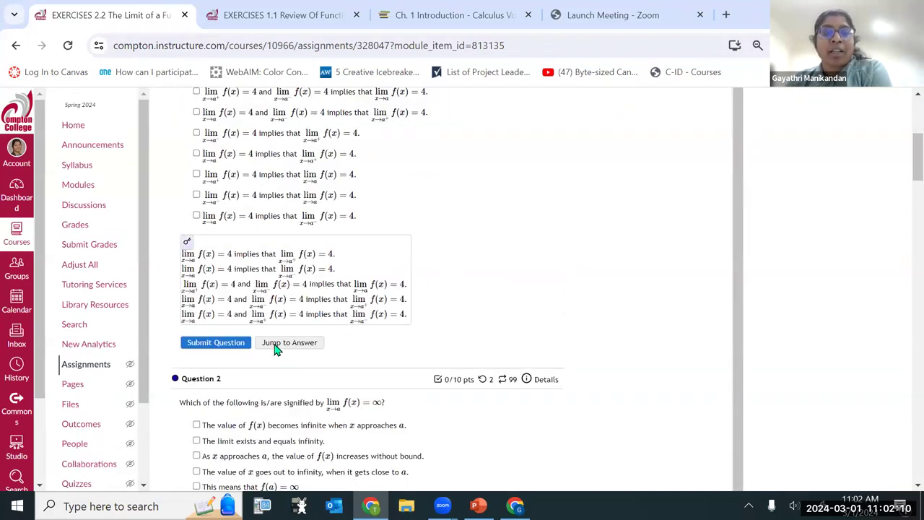
Review Questions 2 through 10, then switch the course to Student View.
scroll(462, 303, "down", 1)
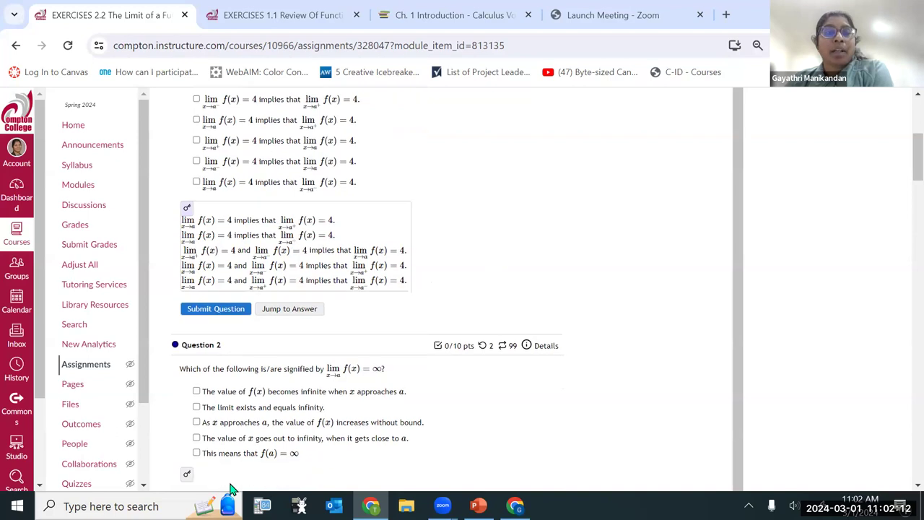
scroll(393, 350, "down", 9)
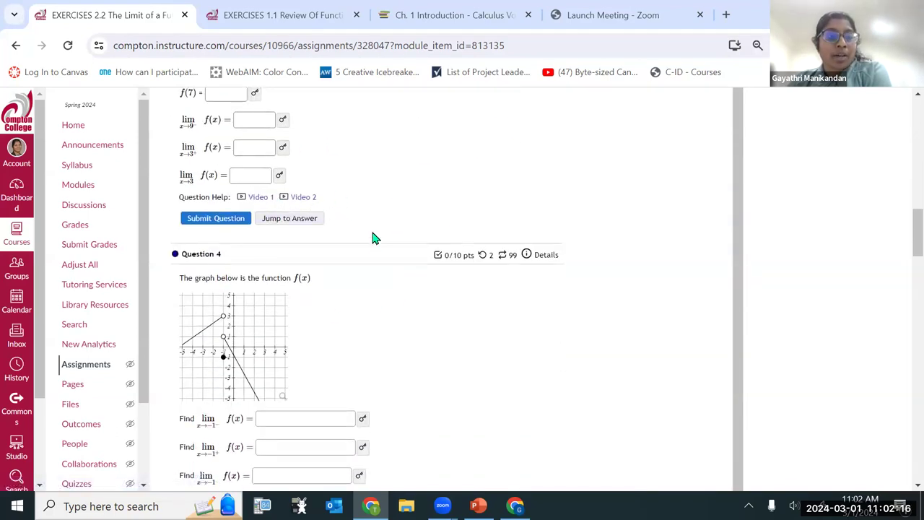
scroll(373, 242, "down", 3)
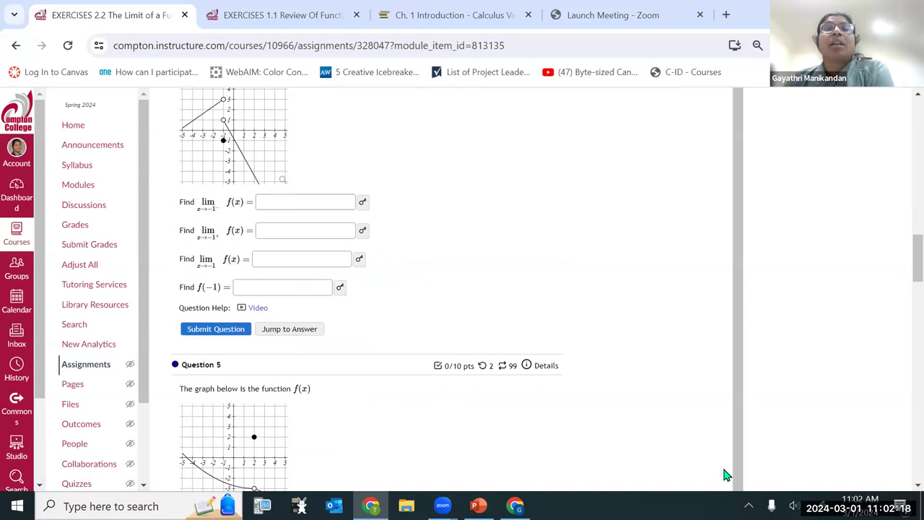
scroll(161, 301, "up", 1)
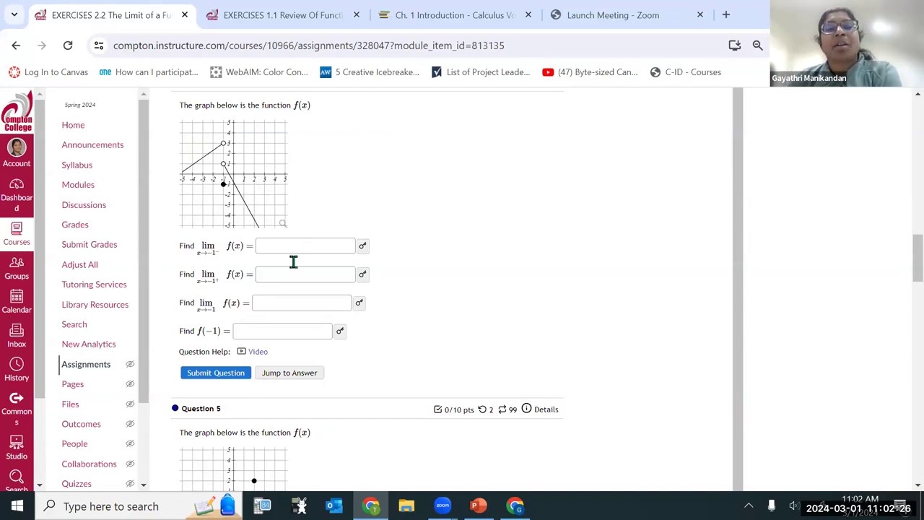
scroll(308, 340, "down", 8)
scroll(308, 346, "down", 12)
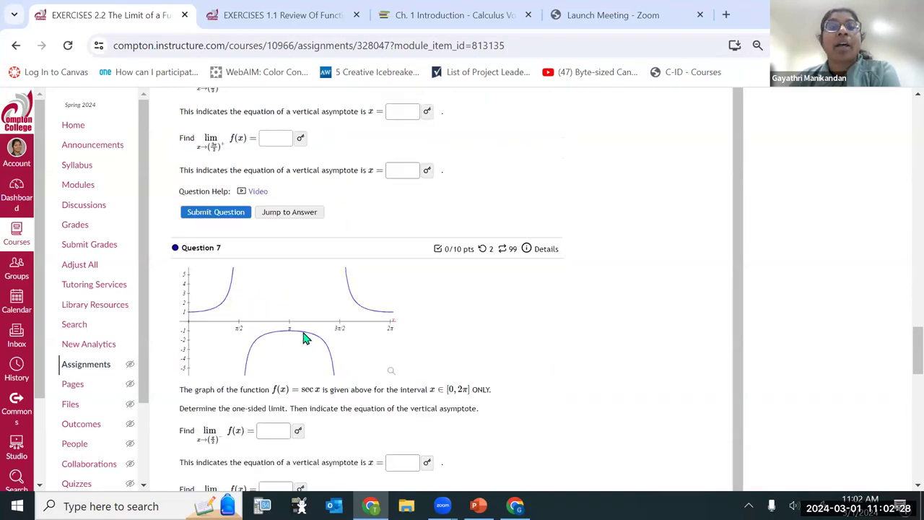
scroll(316, 353, "down", 3)
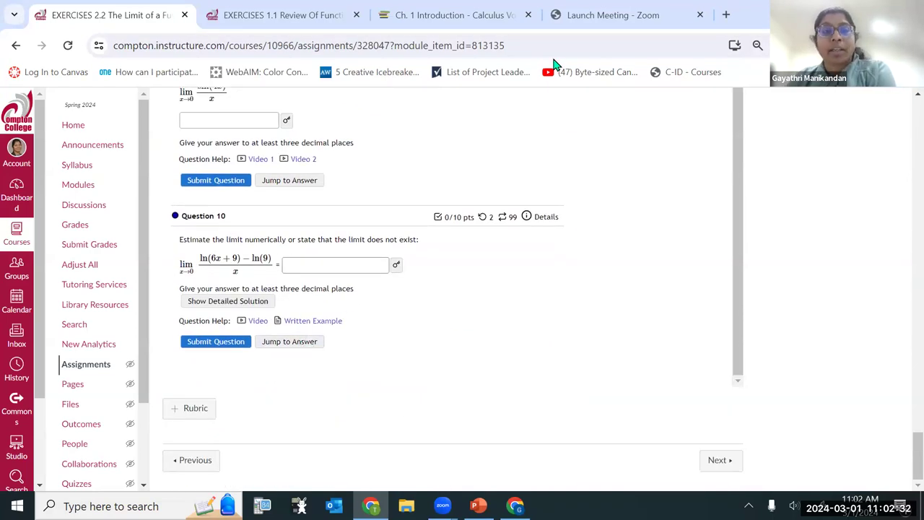
scroll(470, 233, "up", 1)
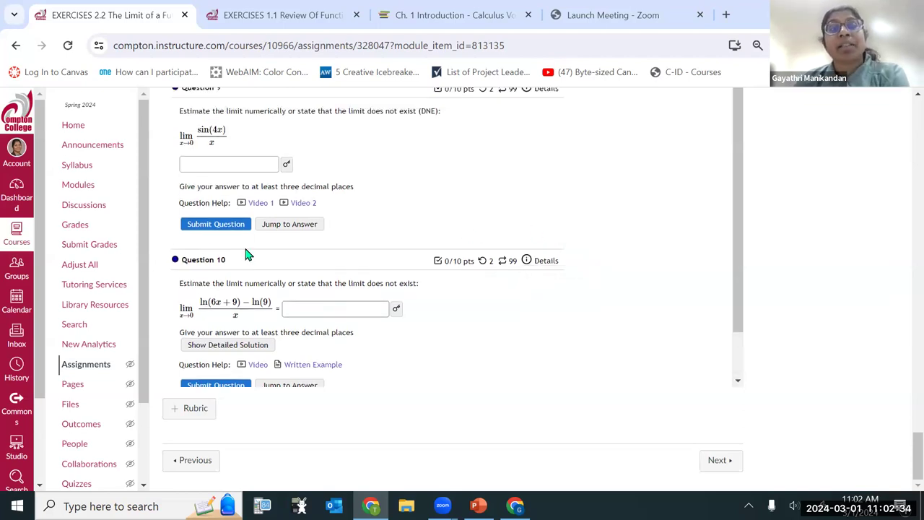
scroll(326, 293, "up", 10)
scroll(327, 285, "up", 15)
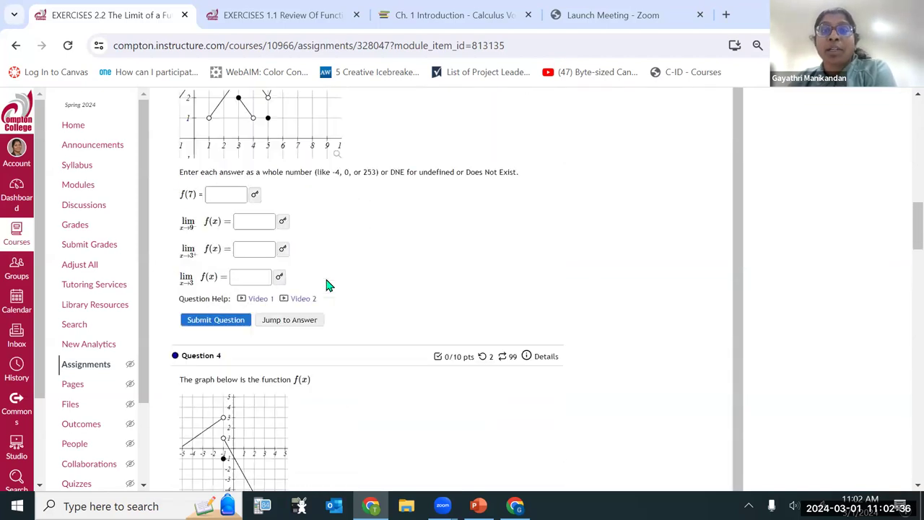
scroll(323, 278, "up", 5)
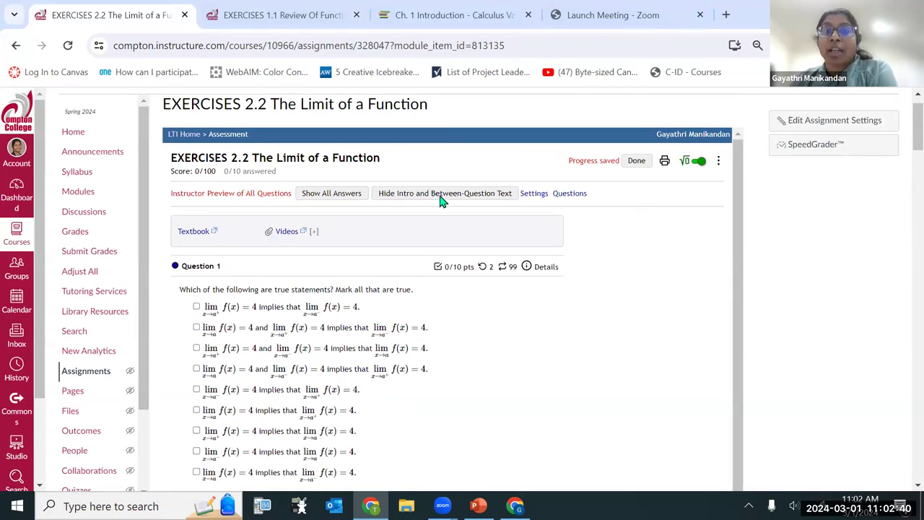
scroll(586, 258, "up", 1)
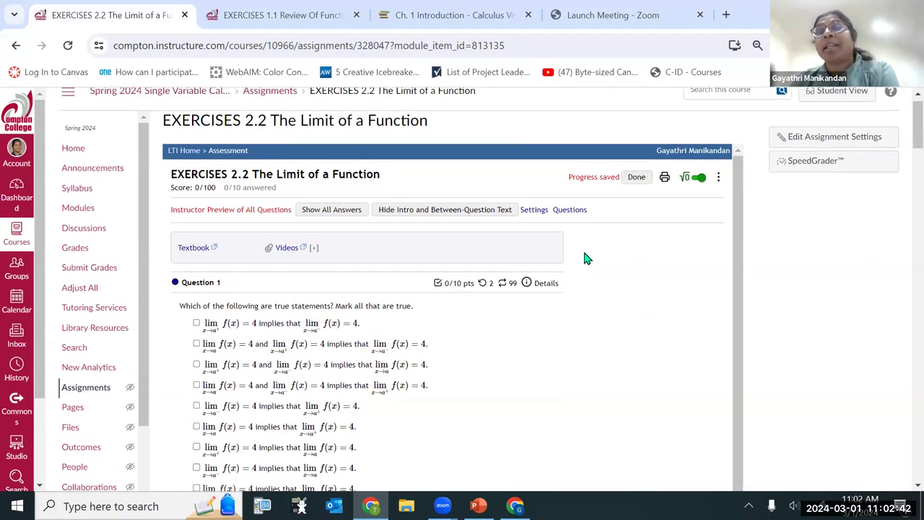
scroll(586, 258, "up", 1)
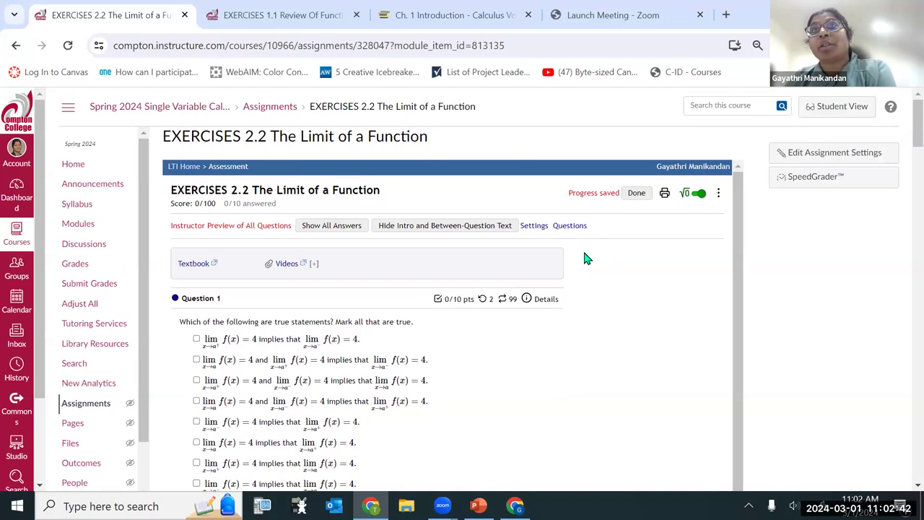
left_click(836, 113)
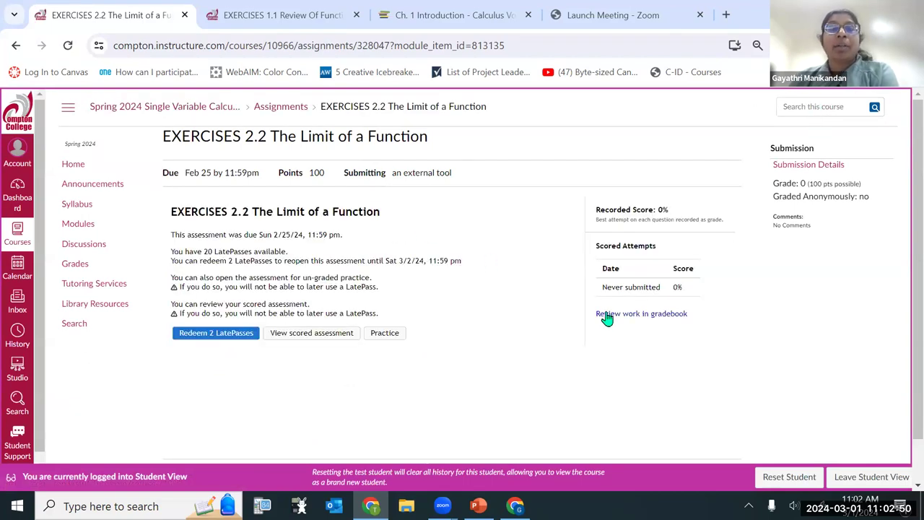
Zoom the EXERCISES 2.2 Student View page to 125%, showing 20 available LatePasses.
key("ctrl+plus")
key("ctrl+plus")
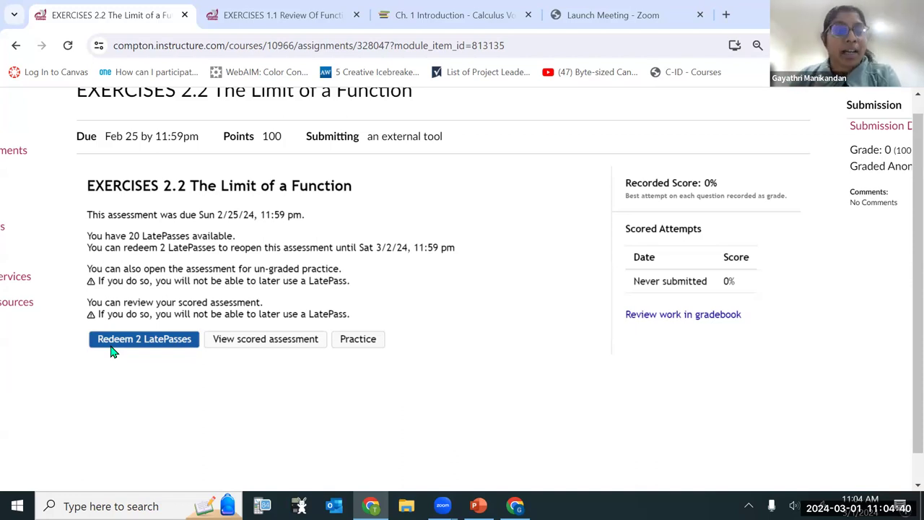
scroll(320, 274, "up", 1)
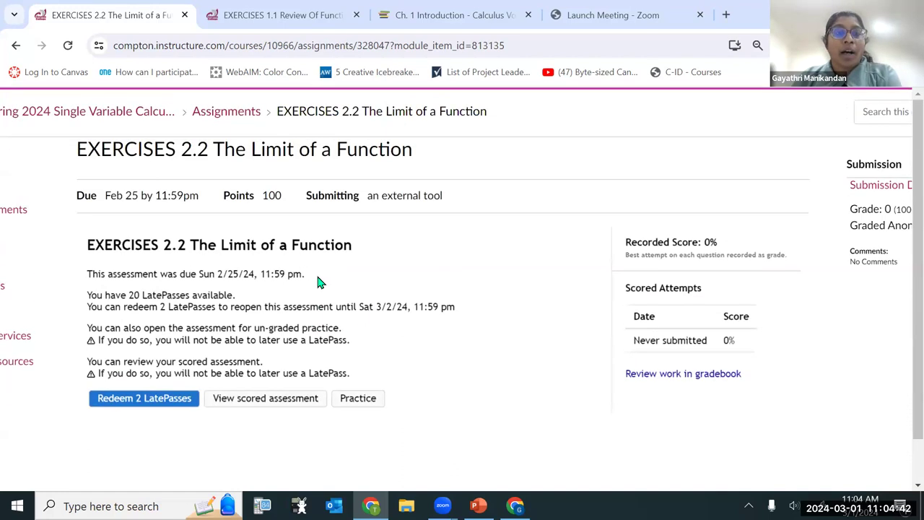
scroll(476, 282, "down", 2)
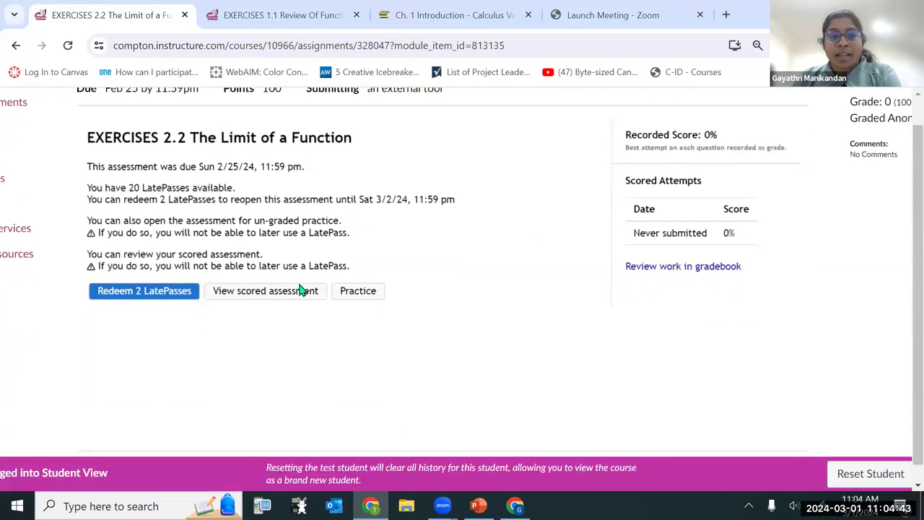
Redeem 2 LatePasses to reopen EXERCISES 2.2 and go to Question 2.
left_click(175, 292)
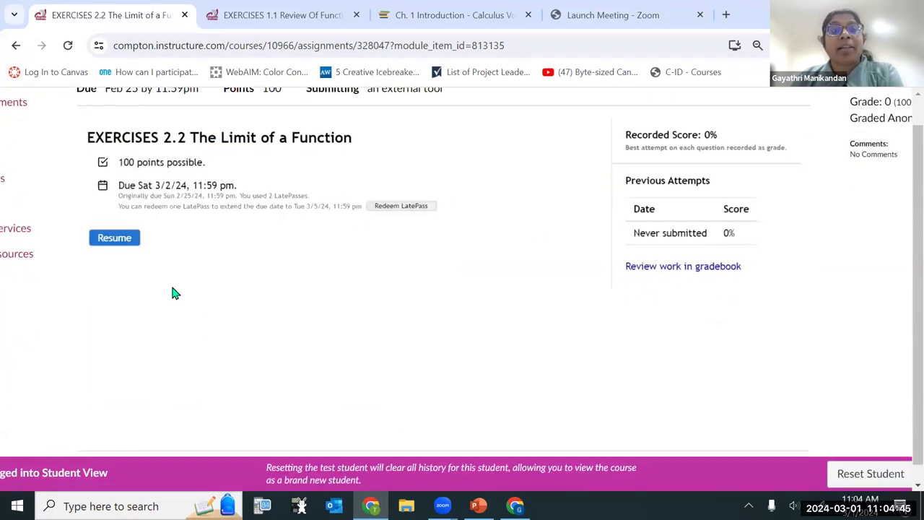
left_click(124, 243)
scroll(184, 152, "down", 2)
scroll(183, 155, "up", 2)
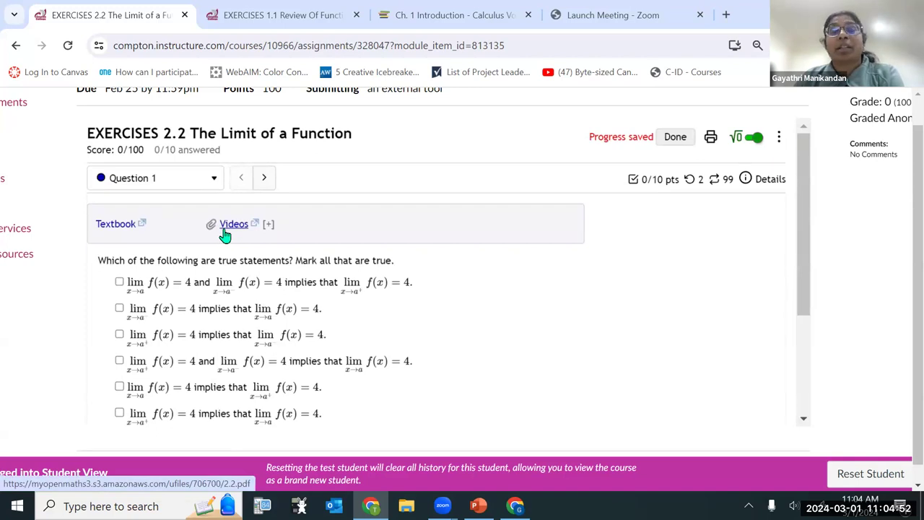
scroll(231, 217, "down", 2)
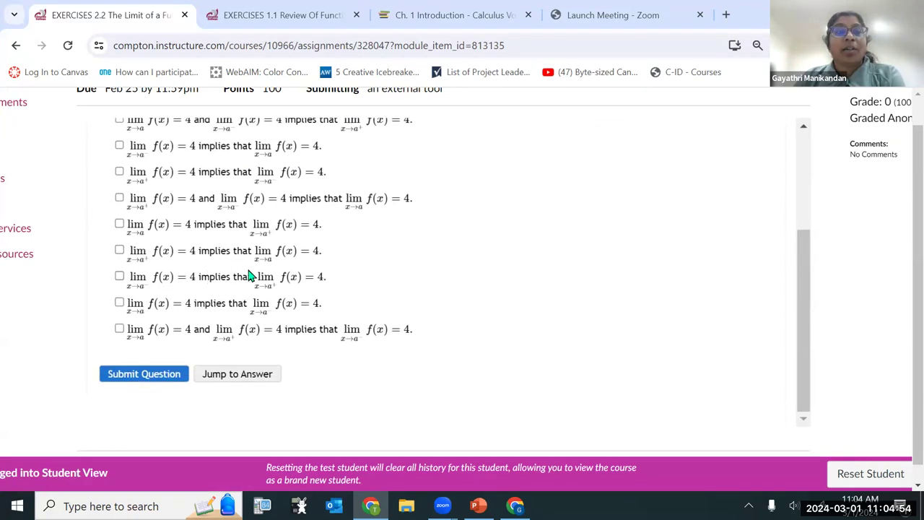
scroll(249, 275, "up", 2)
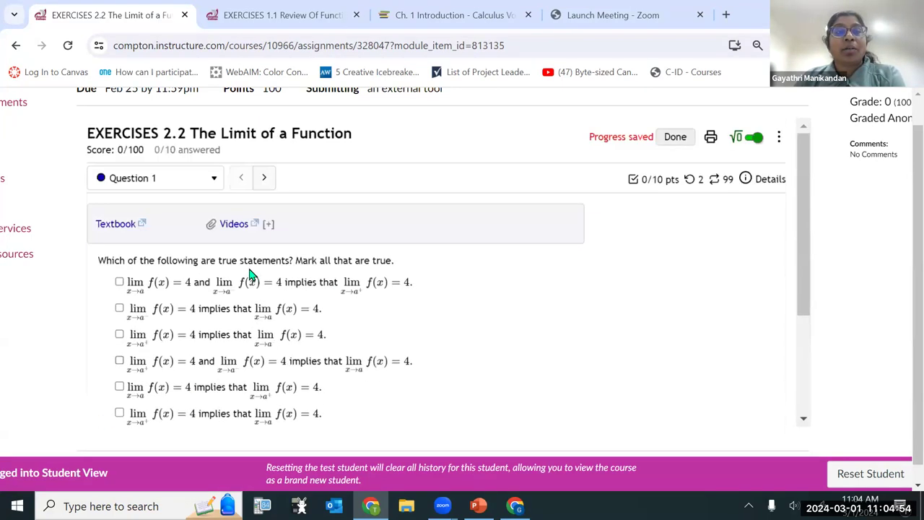
left_click(216, 182)
left_click(150, 240)
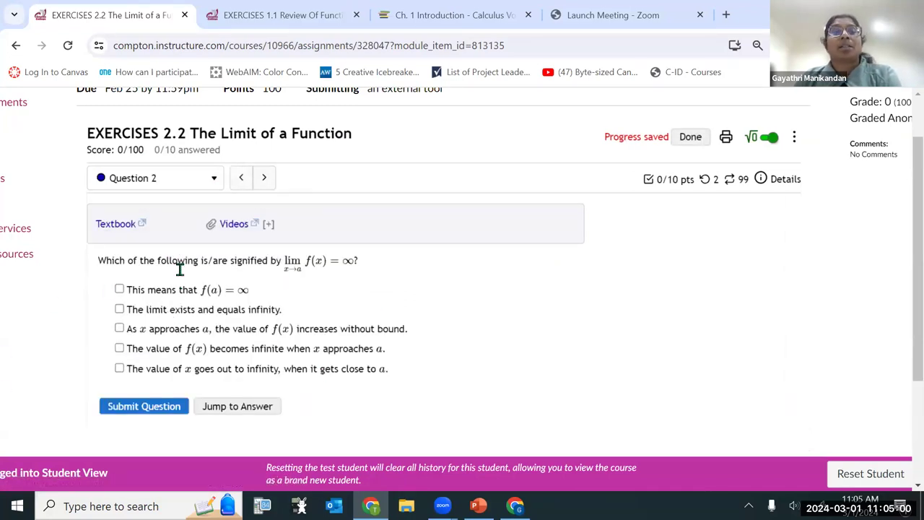
Mark the three infinite-limit statements on Question 2 and submit the answer.
left_click(119, 329)
left_click(119, 348)
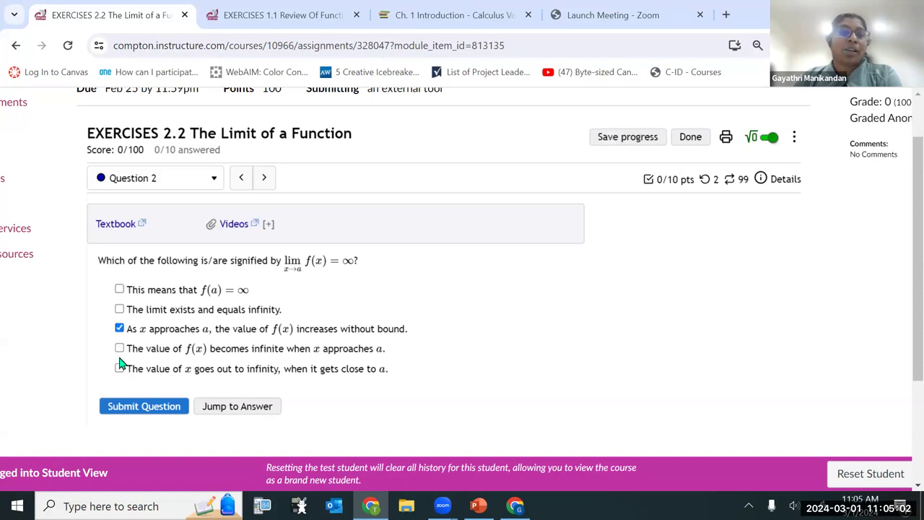
left_click(119, 369)
left_click(153, 409)
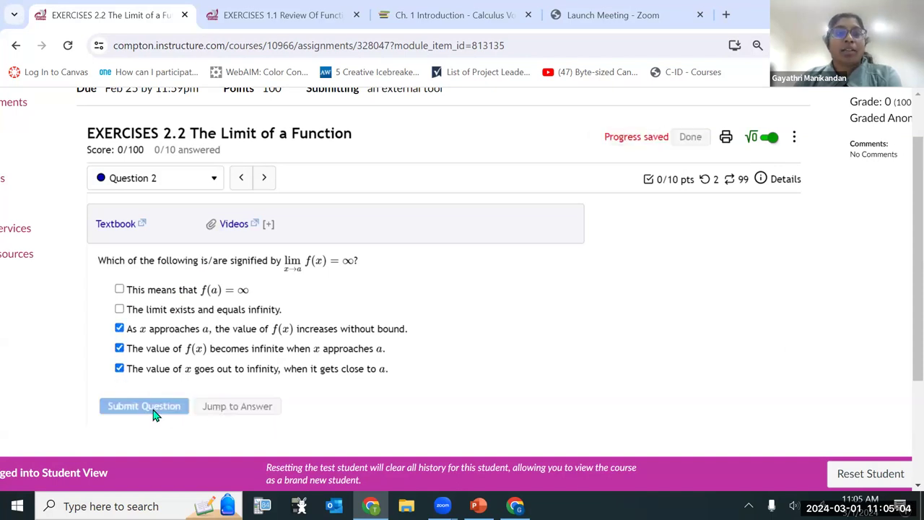
Tick two answer choices on the limit question and submit them for grading.
scroll(471, 379, "down", 3)
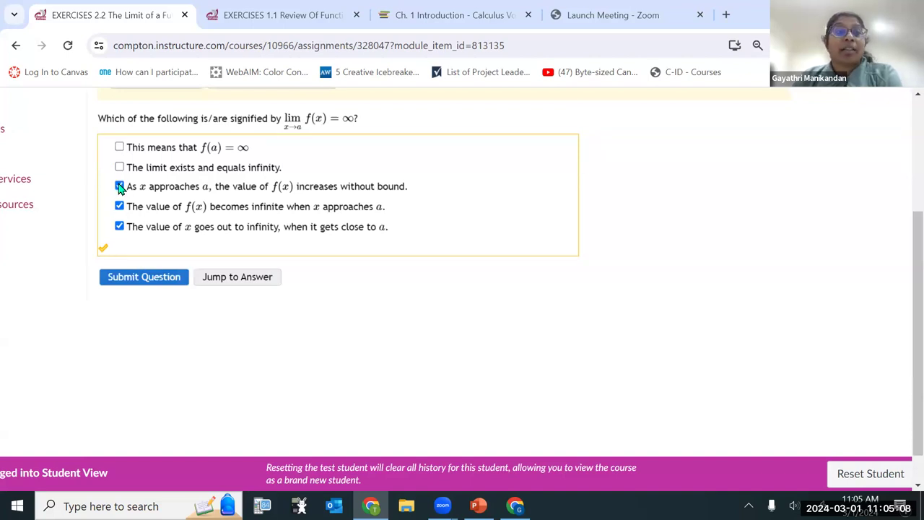
scroll(390, 209, "up", 1)
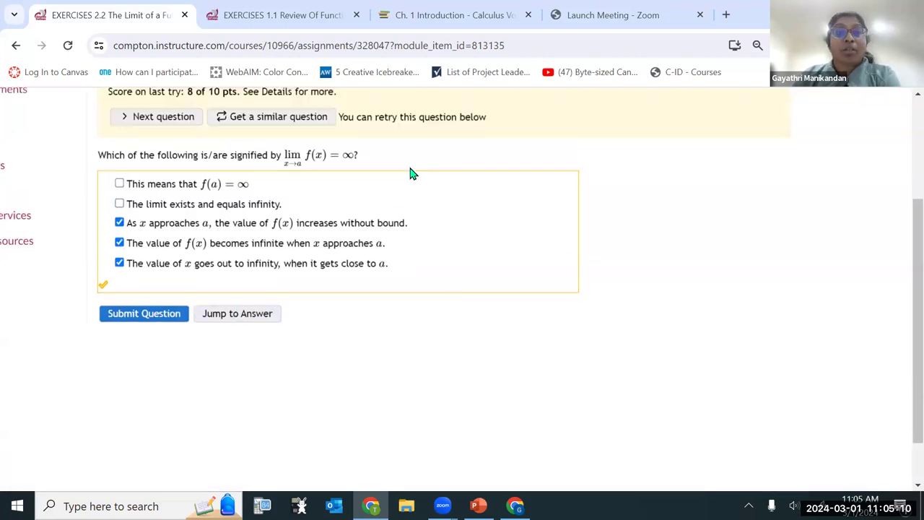
left_click(119, 220)
left_click(120, 239)
left_click(141, 342)
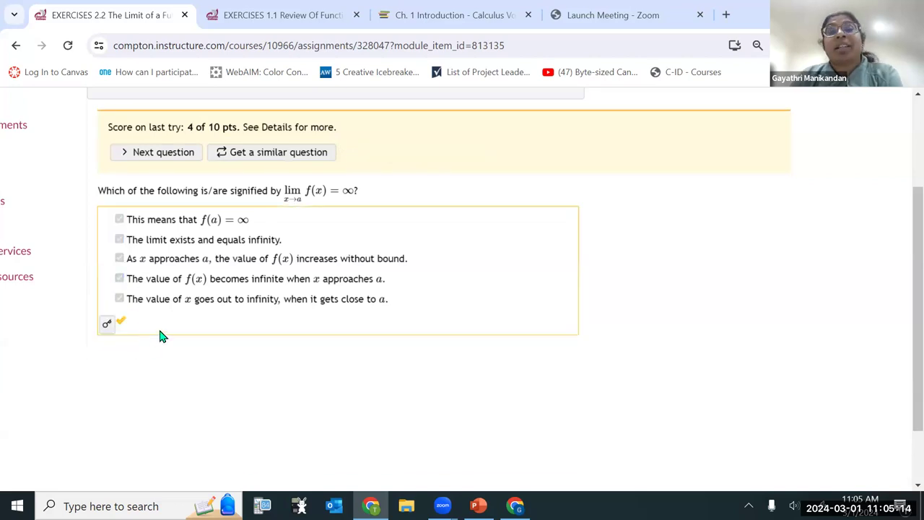
Reveal the limit question's correct answers, then load a similar question.
scroll(226, 240, "up", 1)
scroll(224, 249, "up", 2)
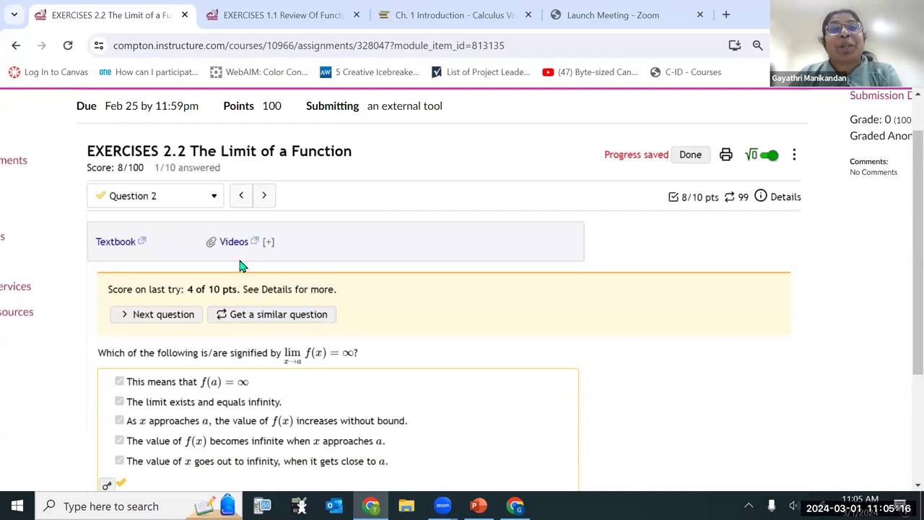
left_click(108, 433)
scroll(268, 399, "down", 3)
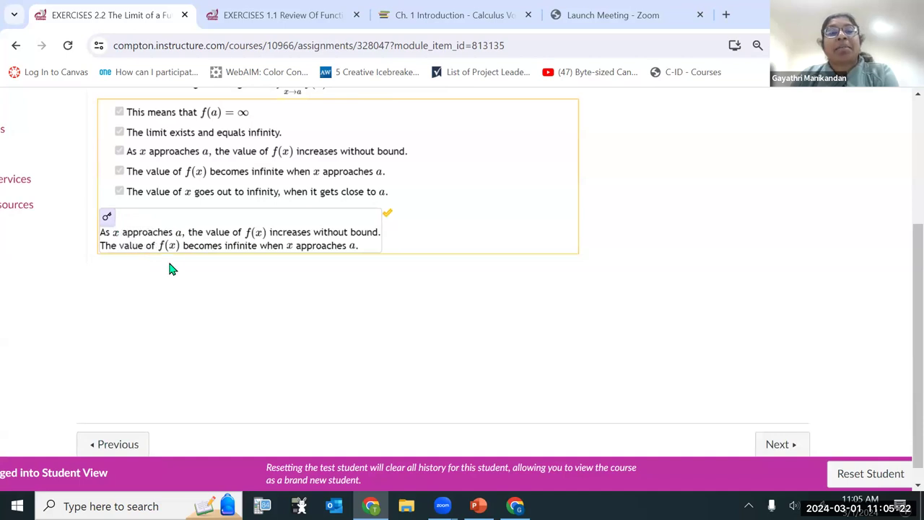
scroll(565, 229, "up", 2)
scroll(352, 199, "up", 3)
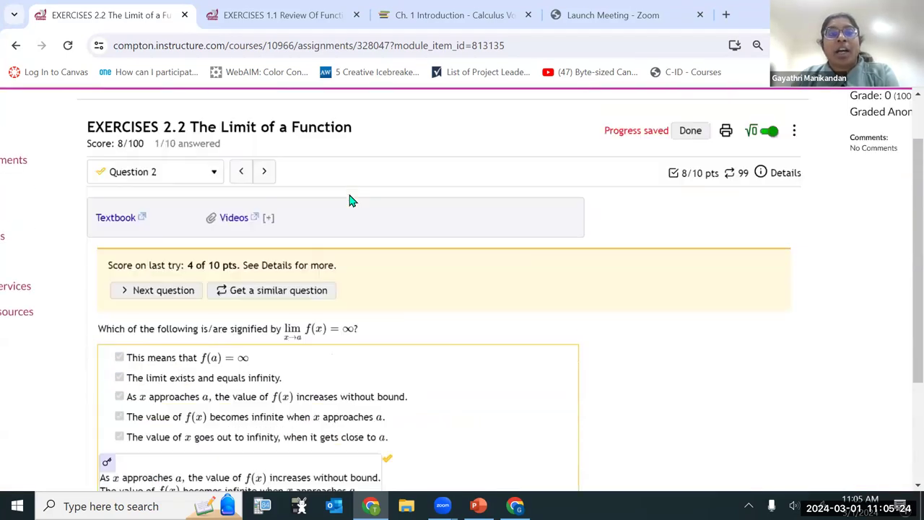
left_click(302, 370)
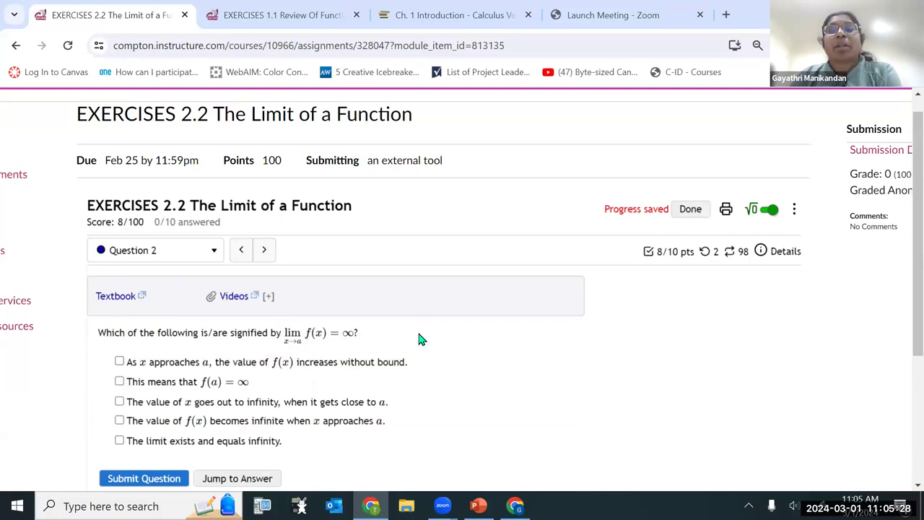
Advance three questions to Question 5's graph of f(x) and zoom the page out.
scroll(419, 337, "down", 2)
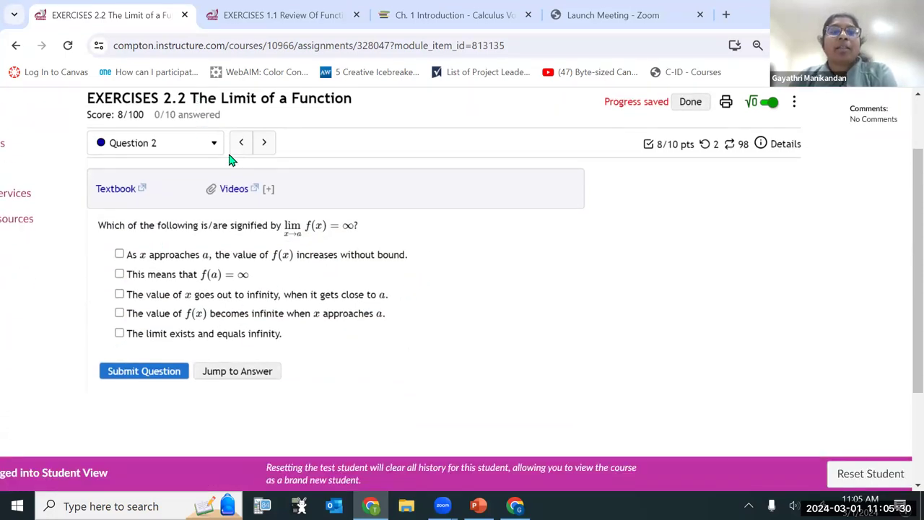
left_click(264, 144)
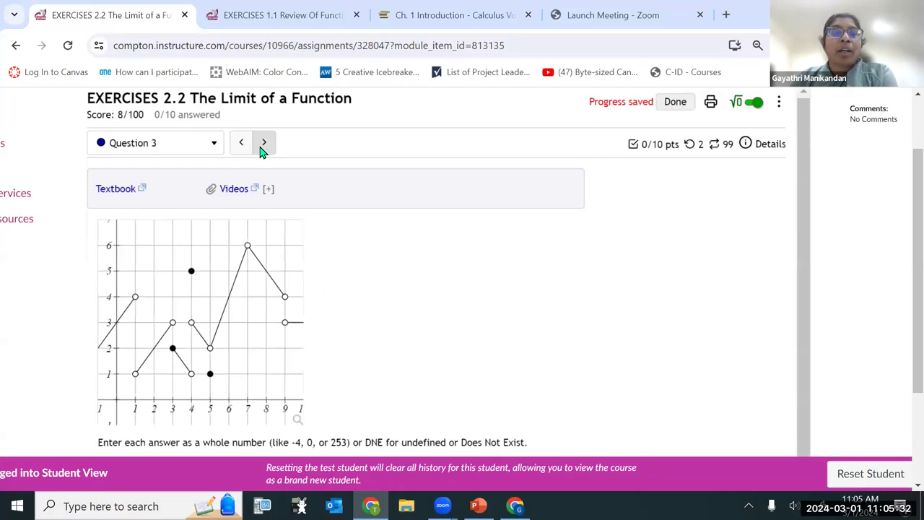
left_click(263, 144)
left_click(263, 144)
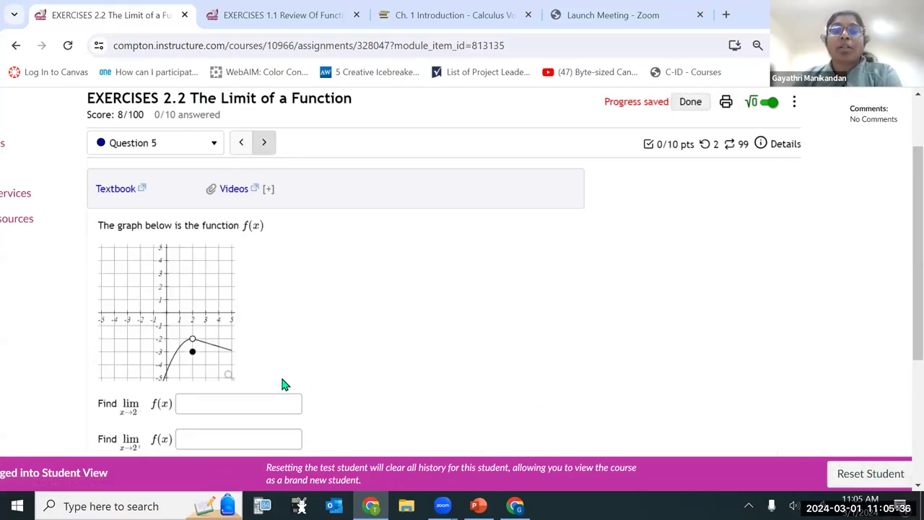
key("ctrl+minus")
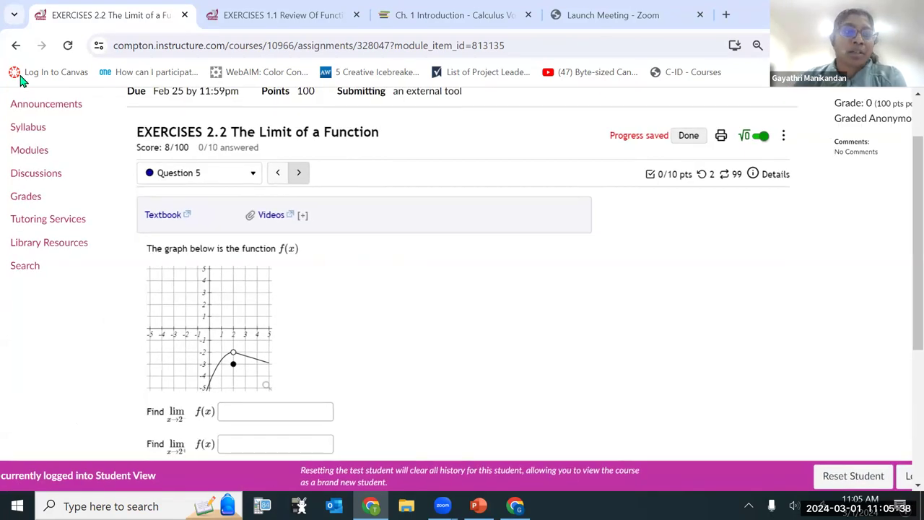
Open Modules and scroll down to the Chapter 2 Summary with the Chapter 2: Exam.
left_click(29, 151)
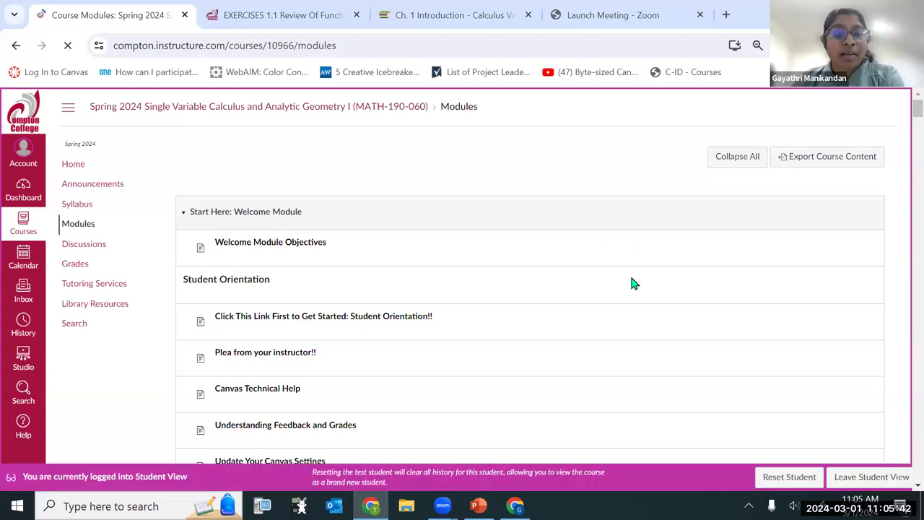
scroll(621, 300, "down", 3)
scroll(610, 315, "down", 15)
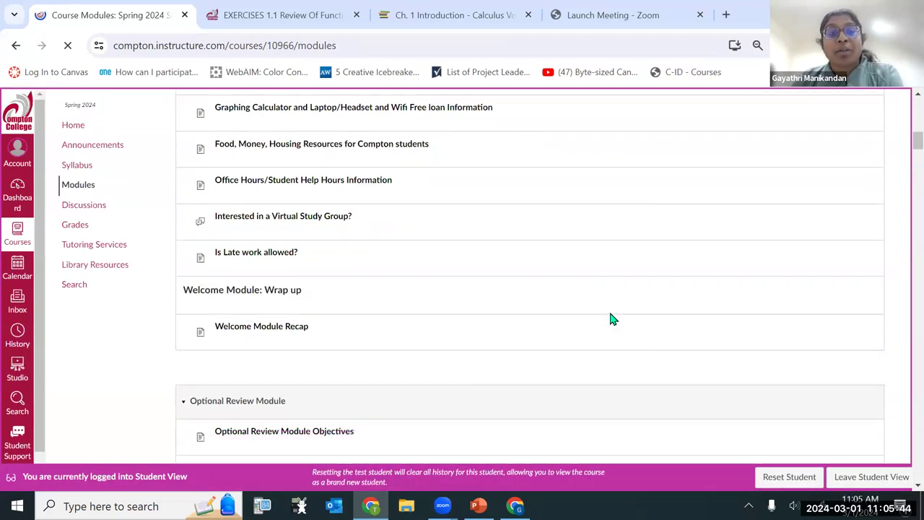
scroll(609, 321, "down", 20)
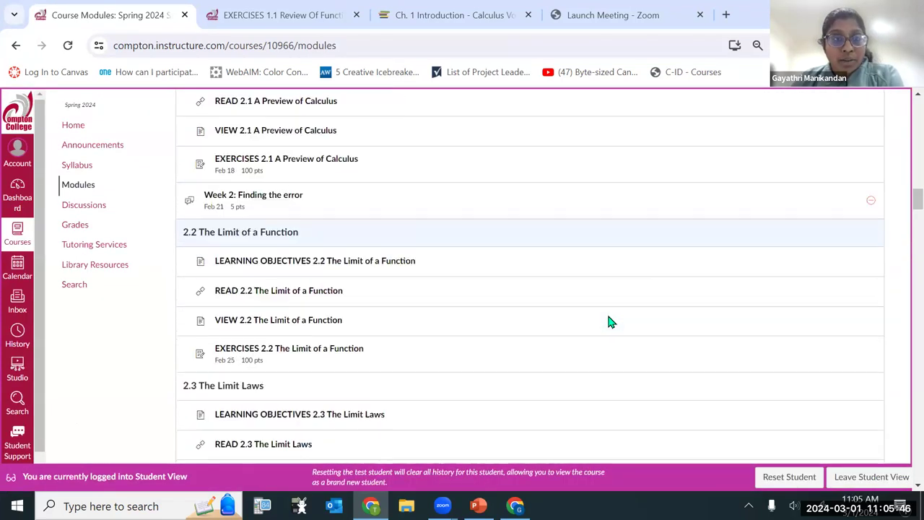
scroll(609, 320, "down", 9)
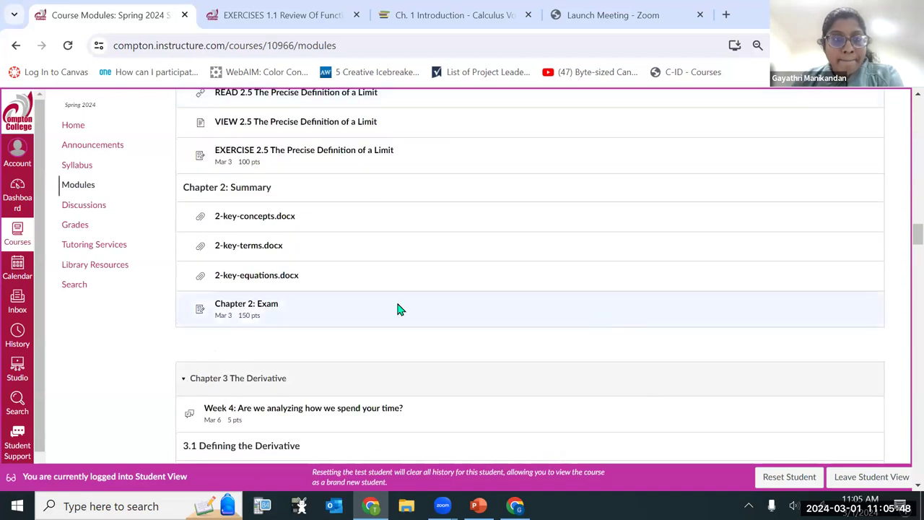
Open the Chapter 2: Exam, highlight its upload-time instructions, and start the exam.
left_click(255, 306)
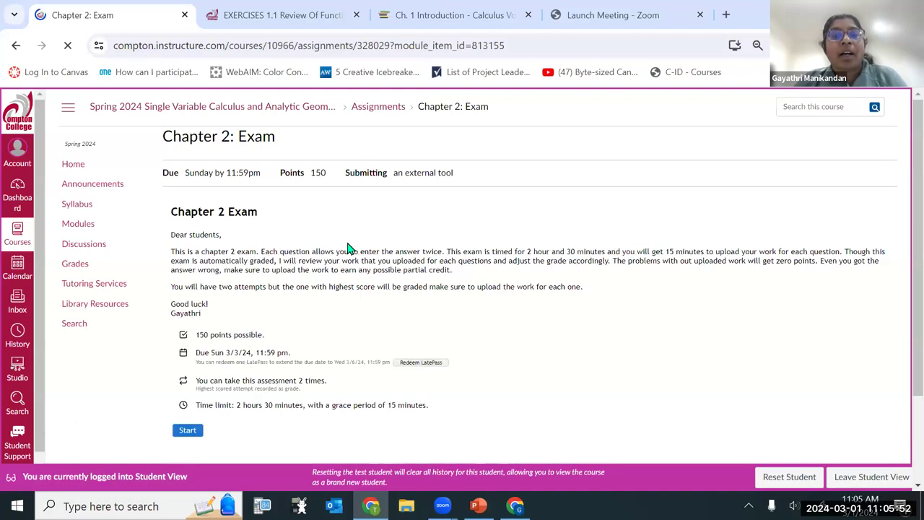
scroll(351, 214, "down", 2)
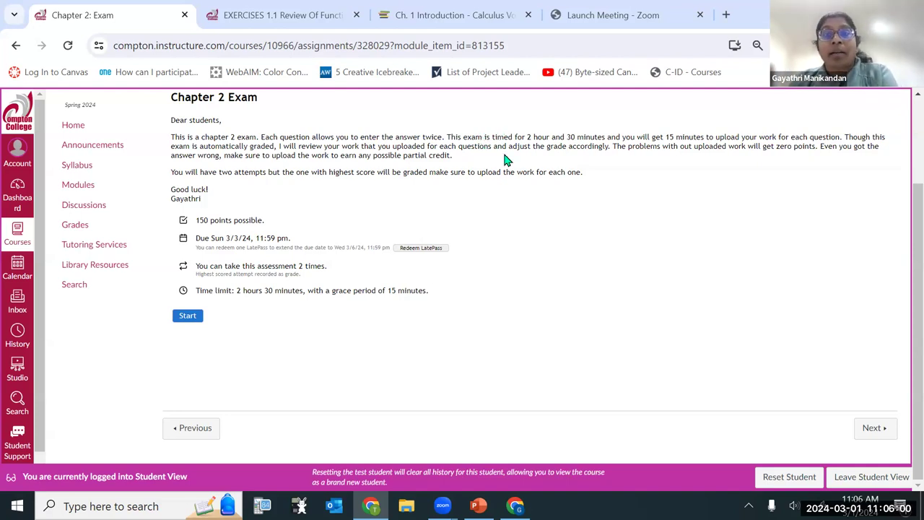
left_click_drag(636, 138, 859, 145)
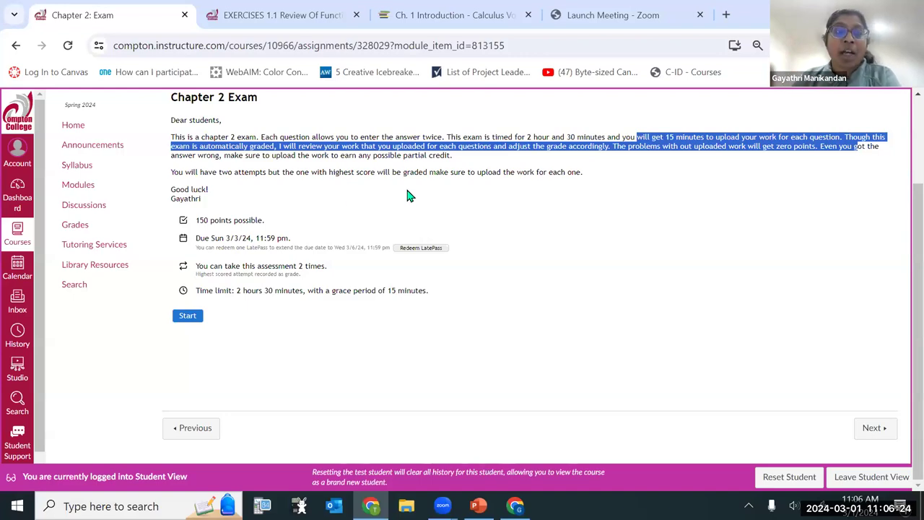
left_click(187, 317)
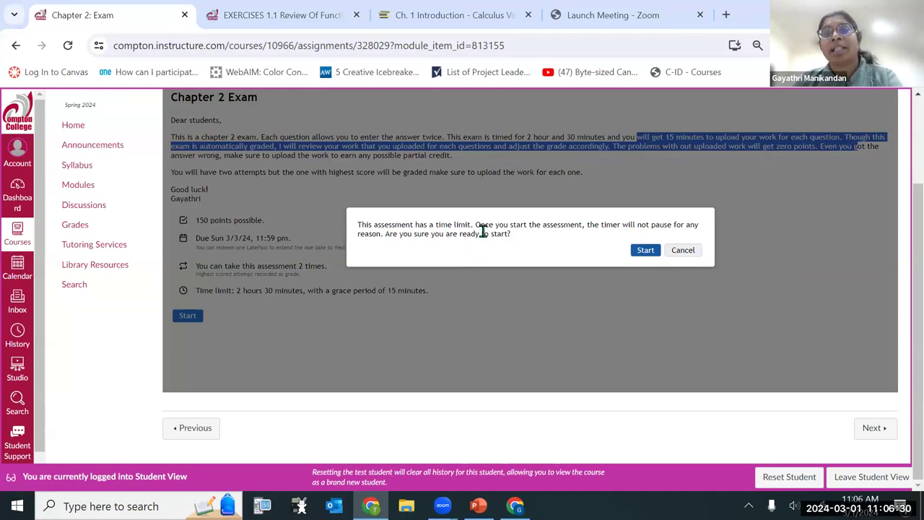
left_click(645, 251)
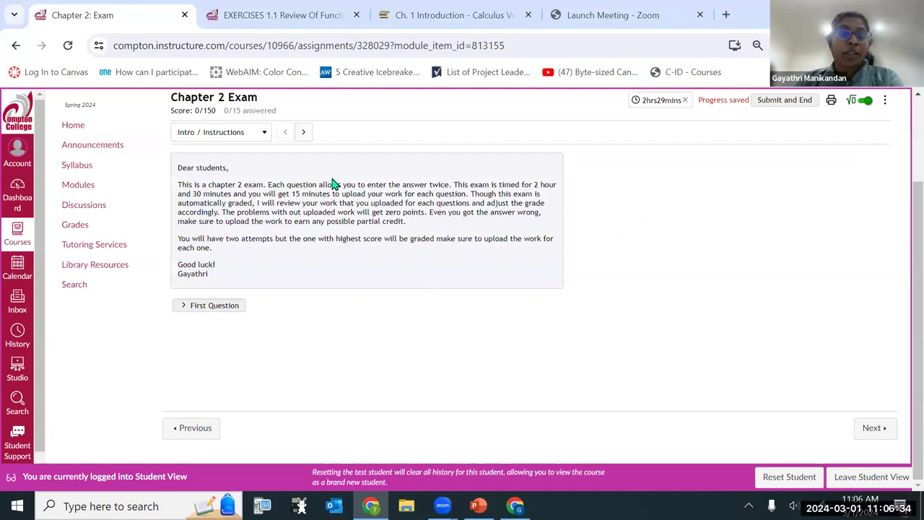
left_click(193, 306)
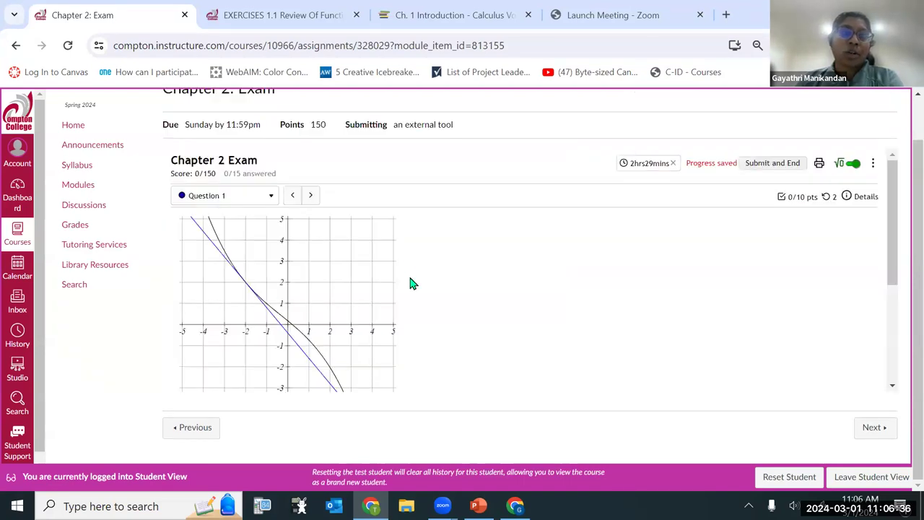
scroll(402, 278, "down", 3)
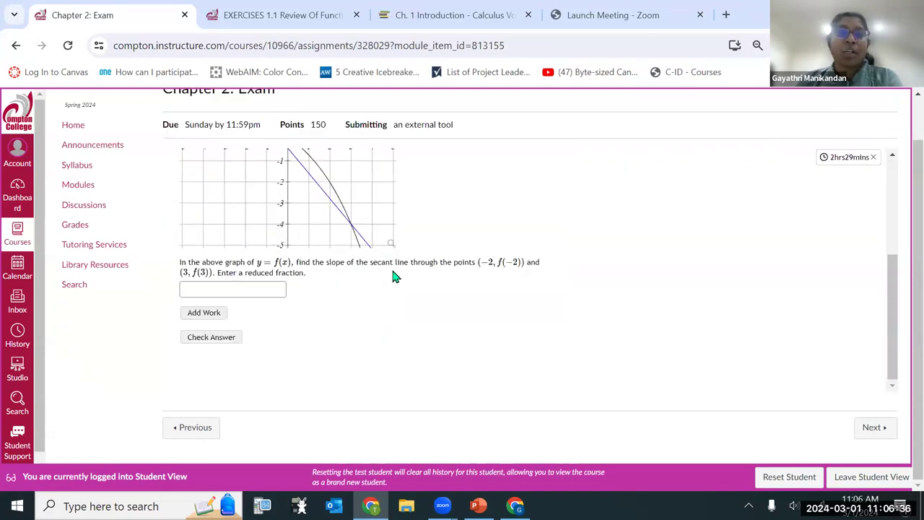
left_click(205, 313)
scroll(404, 216, "down", 2)
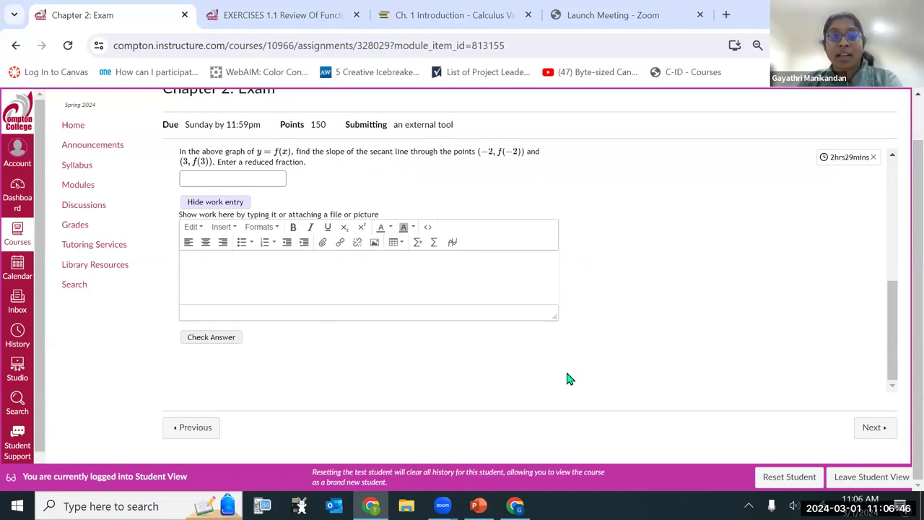
left_click(243, 336)
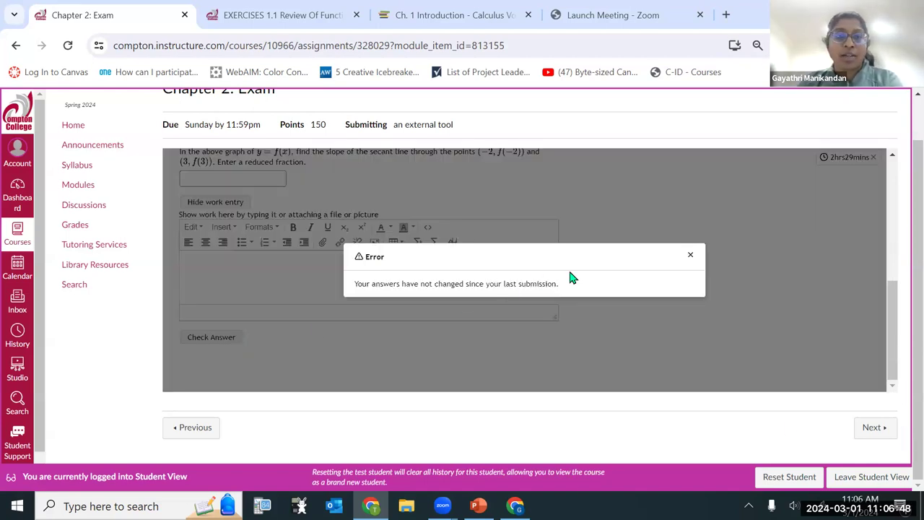
left_click(689, 258)
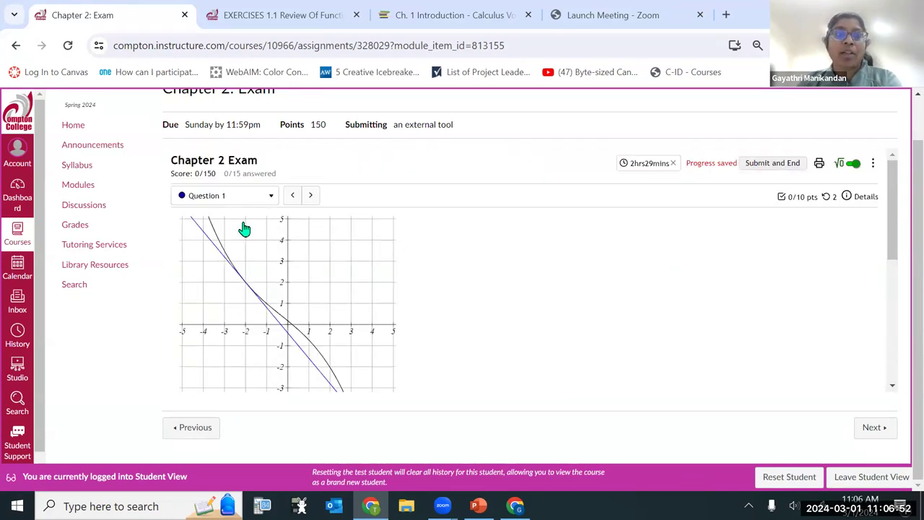
left_click(225, 195)
left_click(216, 263)
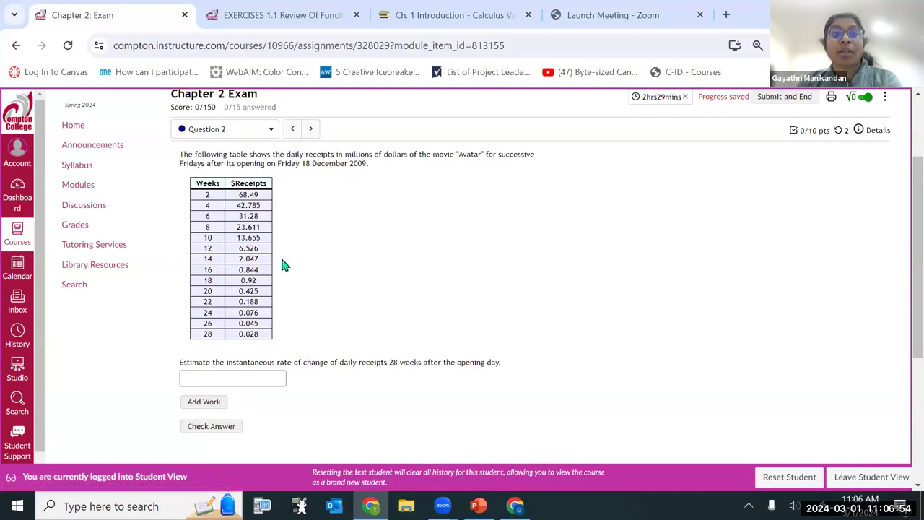
scroll(286, 265, "down", 2)
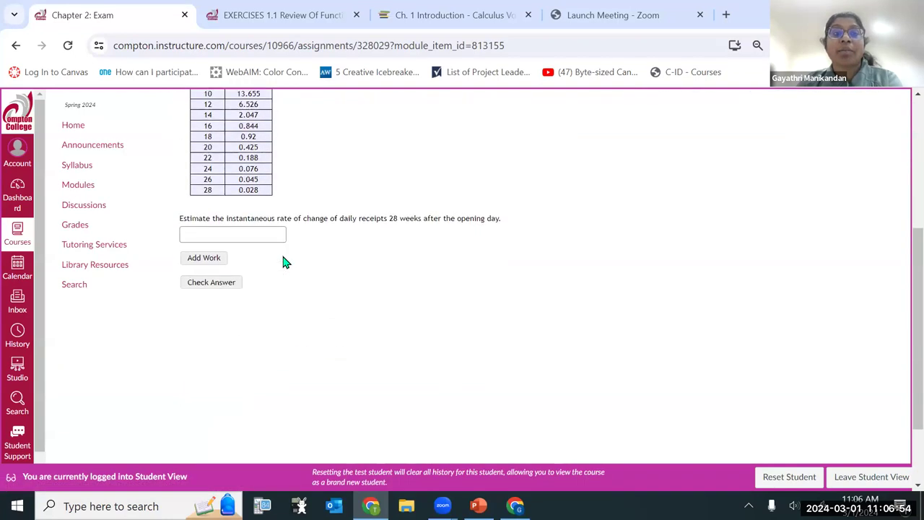
left_click(205, 259)
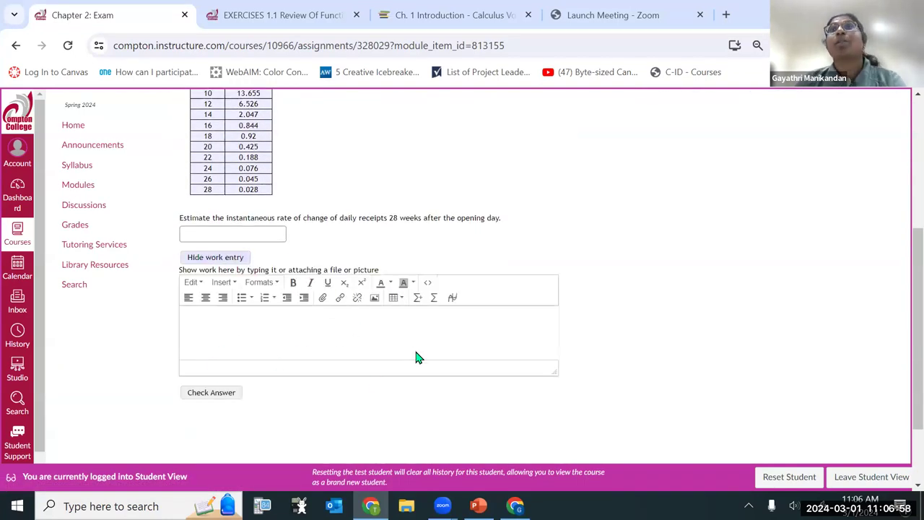
scroll(417, 354, "up", 4)
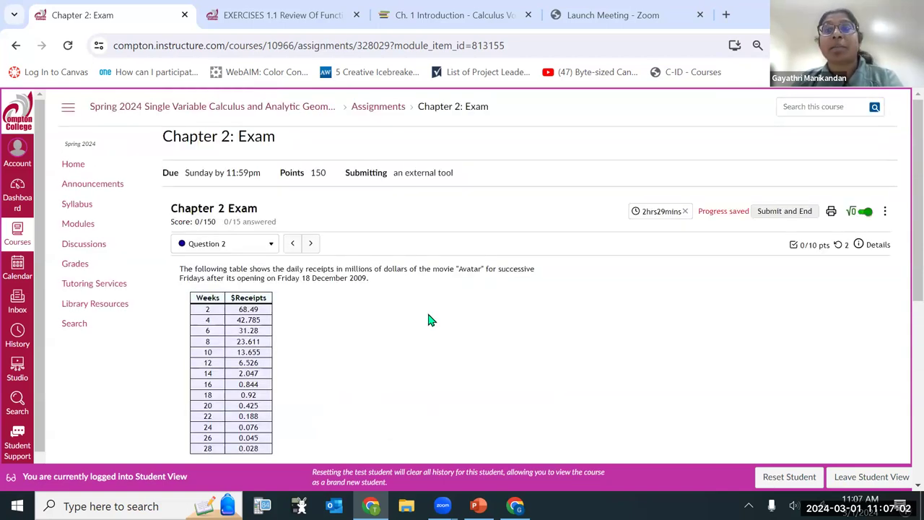
mouse_move(848, 247)
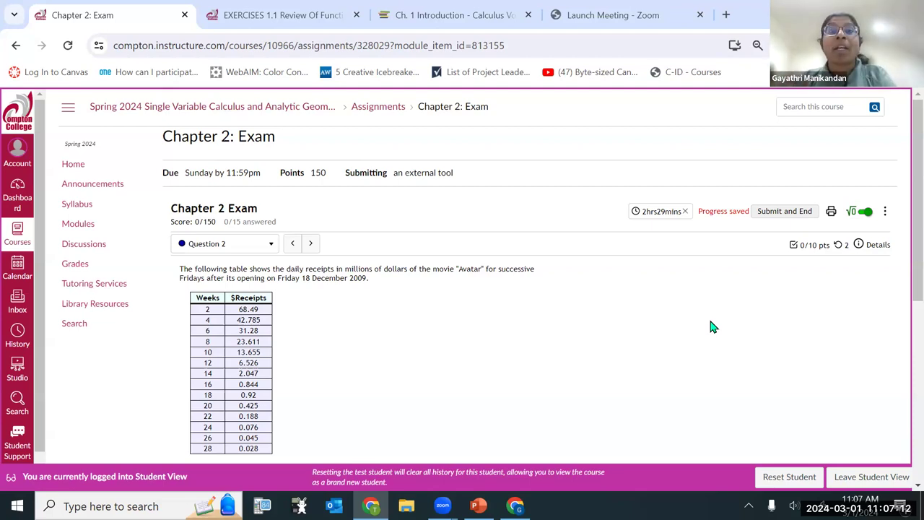
scroll(530, 287, "down", 5)
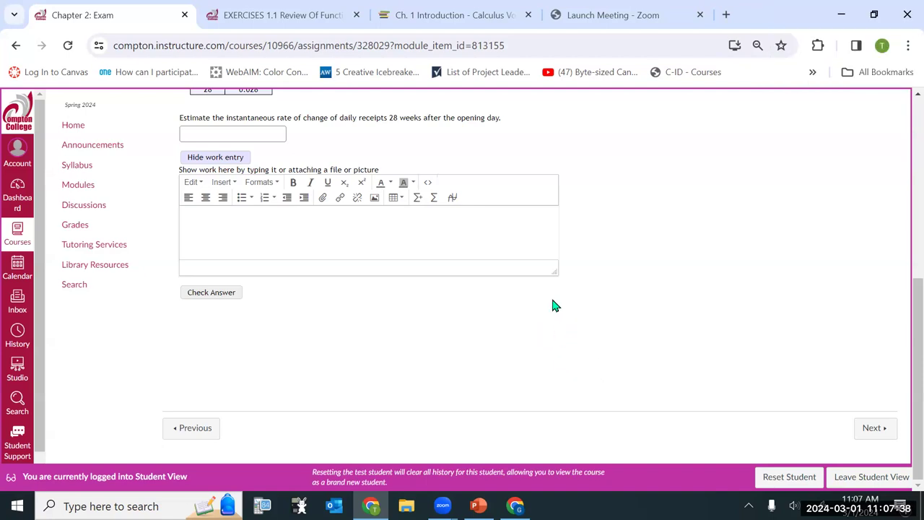
scroll(622, 290, "up", 2)
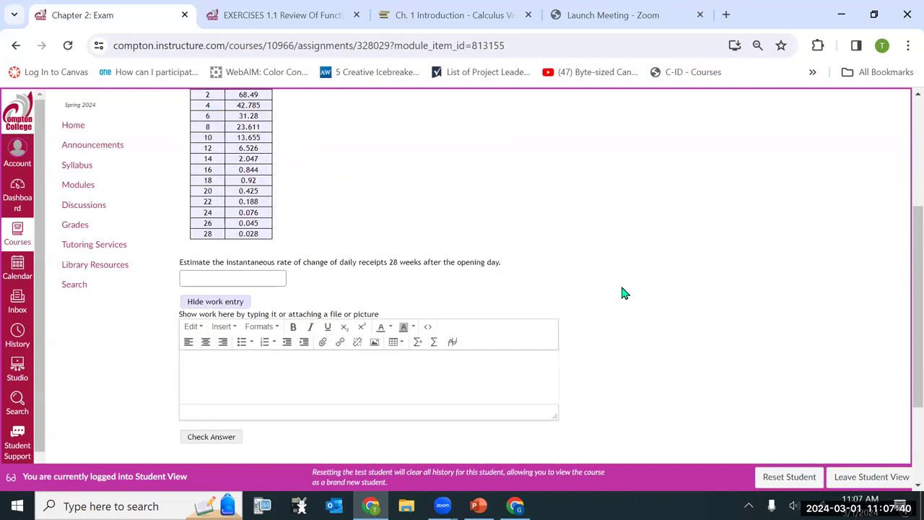
scroll(625, 293, "up", 3)
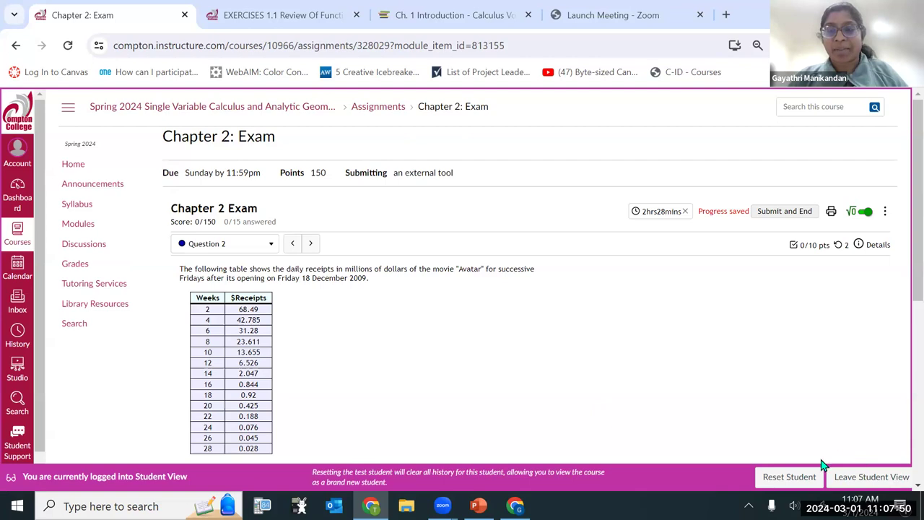
scroll(340, 266, "down", 1)
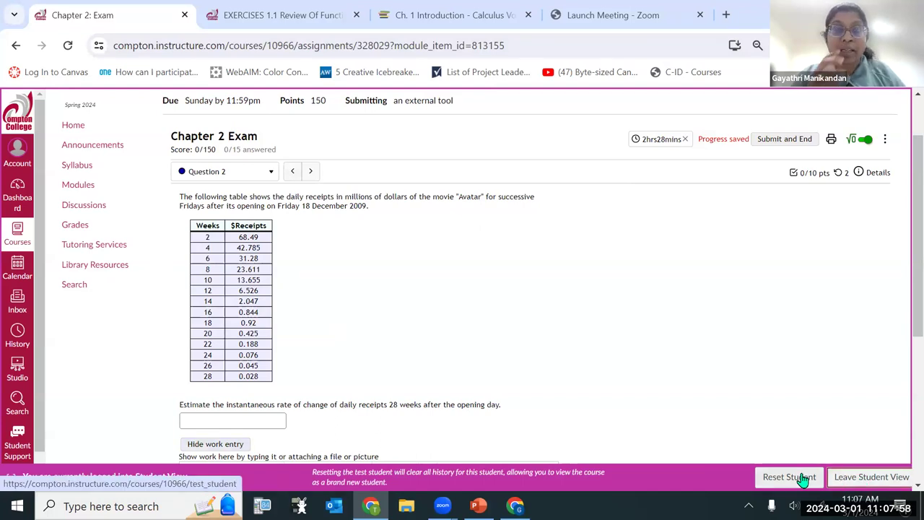
Leave Student View and confirm leaving the exam page.
left_click(870, 480)
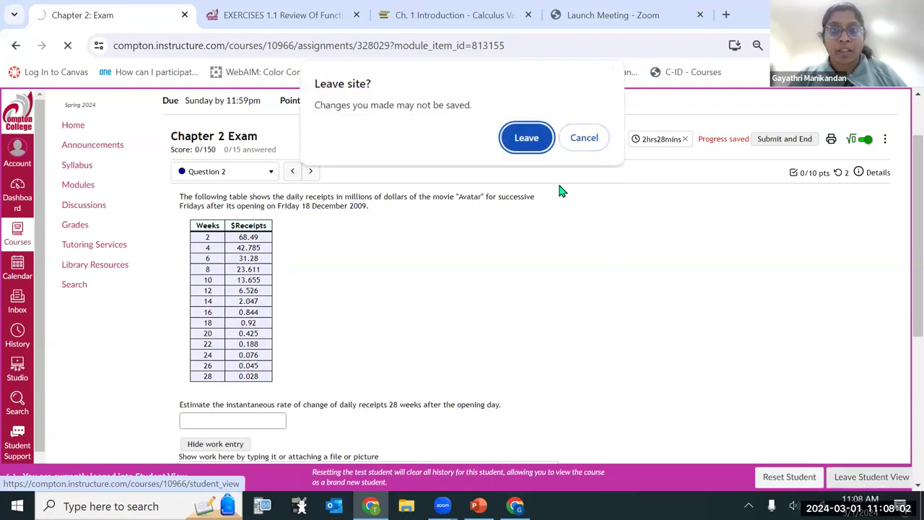
left_click(513, 144)
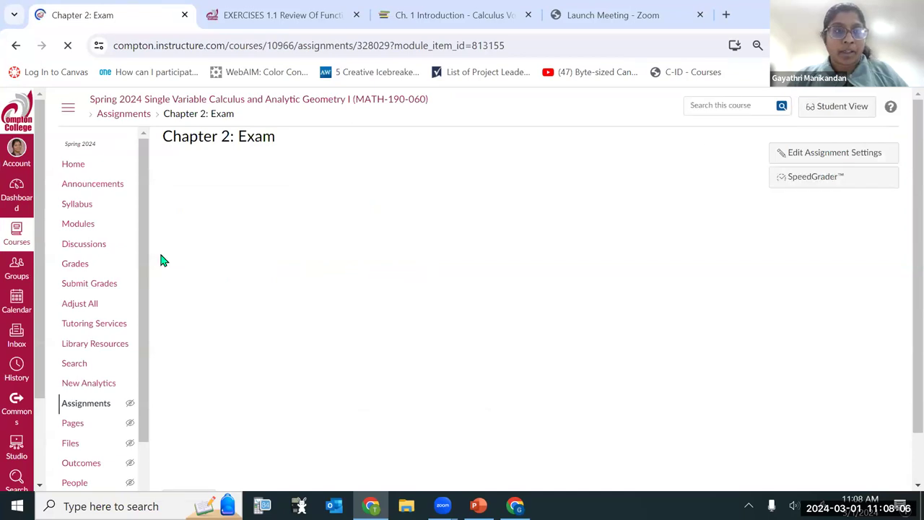
Open Modules, scroll to section 6.9, and open EXERCISES 6.9 Calculus of Hyperbolic Functions.
left_click(75, 228)
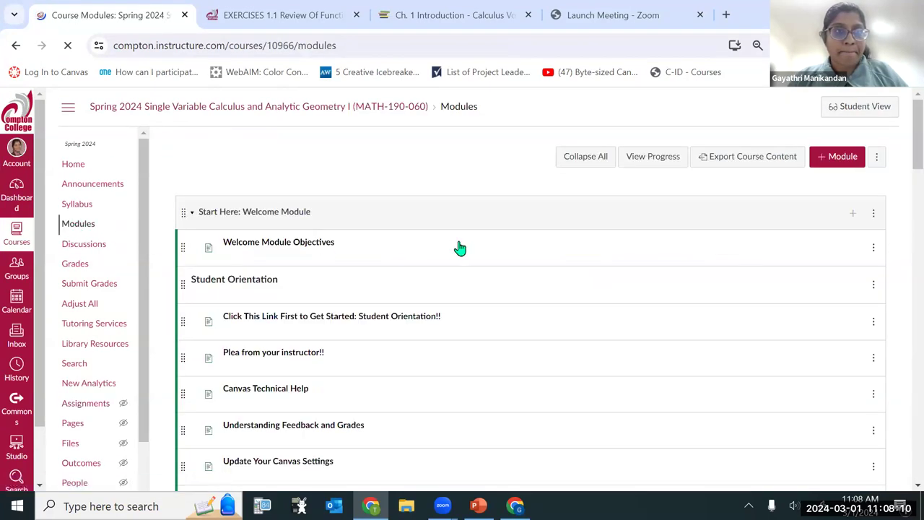
scroll(456, 276, "down", 15)
scroll(456, 287, "down", 20)
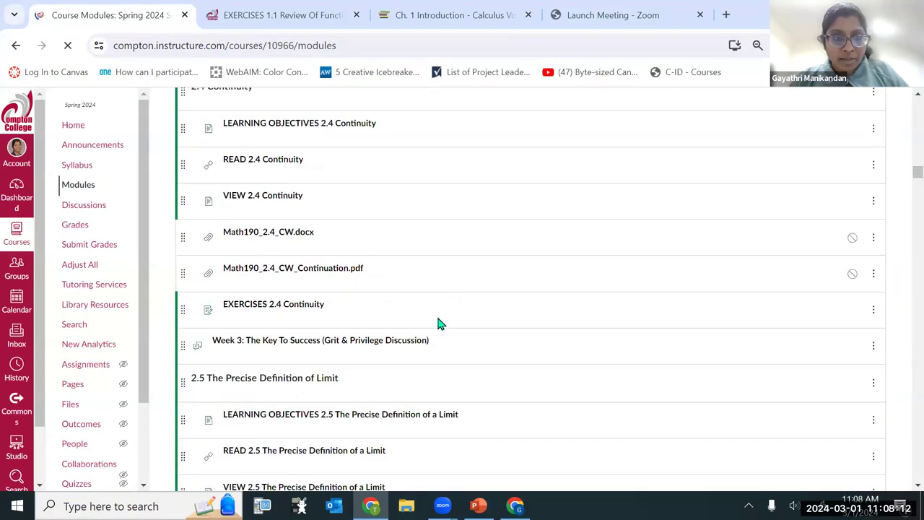
scroll(434, 342, "down", 7)
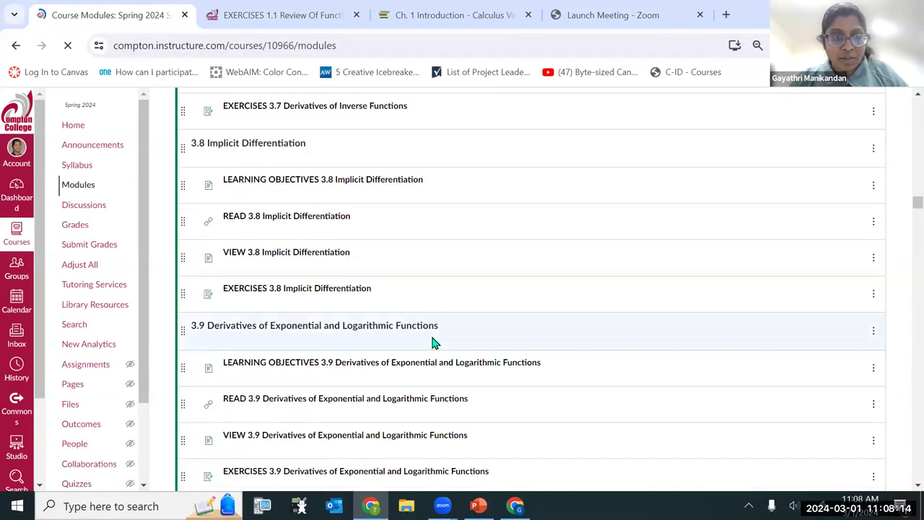
scroll(434, 342, "down", 12)
scroll(434, 342, "down", 20)
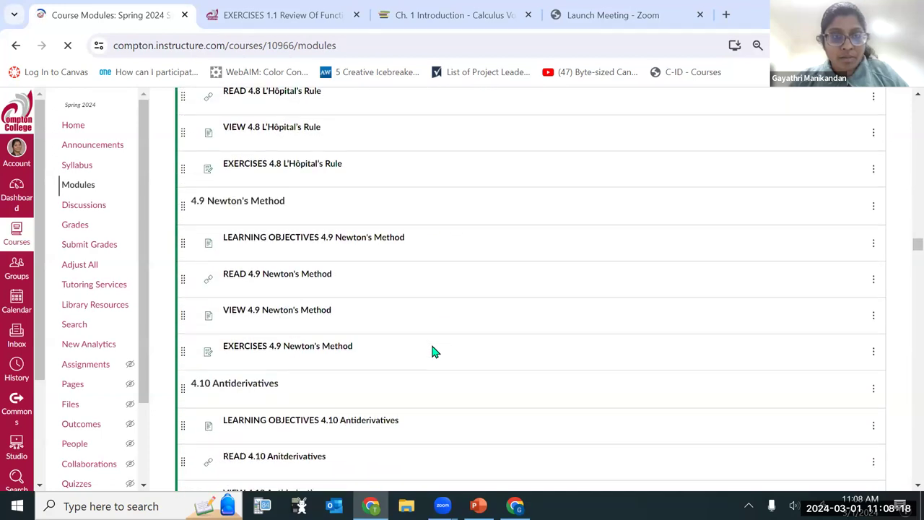
scroll(434, 351, "down", 8)
scroll(431, 351, "up", 4)
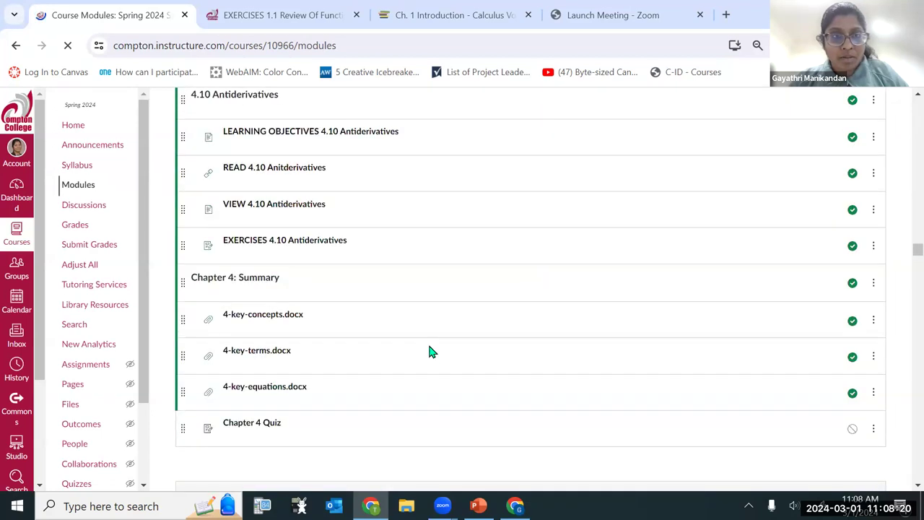
scroll(383, 338, "down", 10)
scroll(384, 337, "down", 20)
scroll(384, 337, "down", 3)
scroll(375, 324, "up", 1)
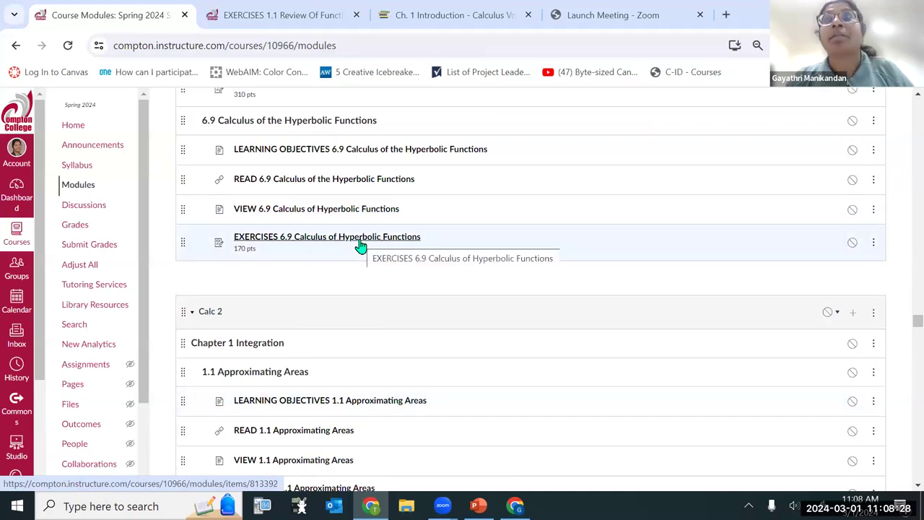
left_click(361, 240)
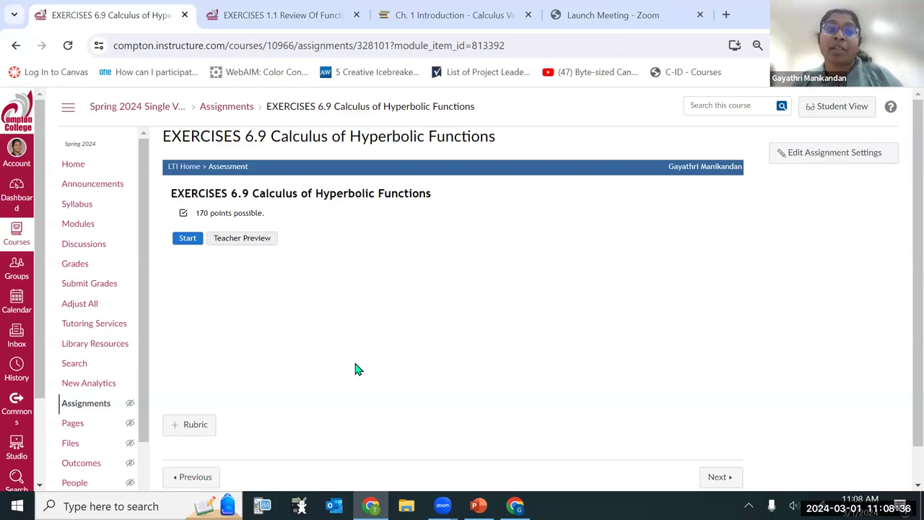
From LTI Home, open and scroll the 17-question, 170-point EXERCISES 6.9 list.
left_click(182, 167)
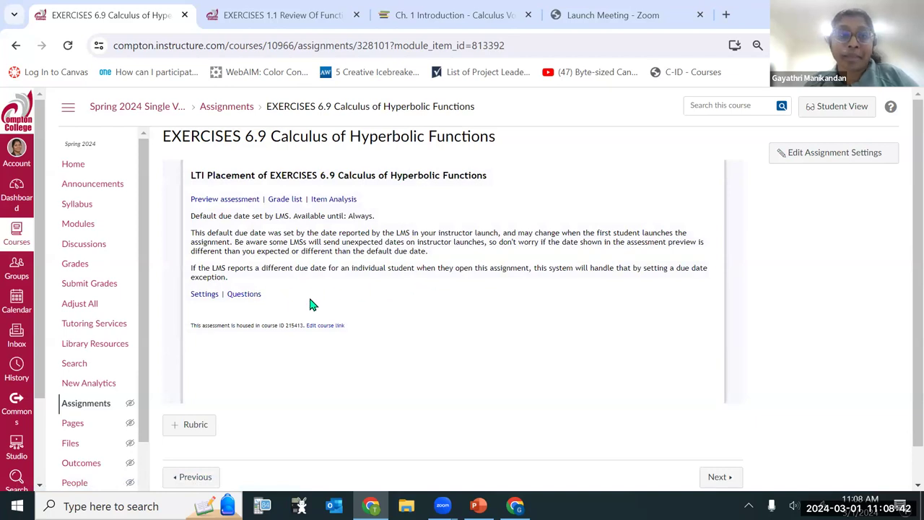
left_click(247, 297)
scroll(724, 274, "down", 2)
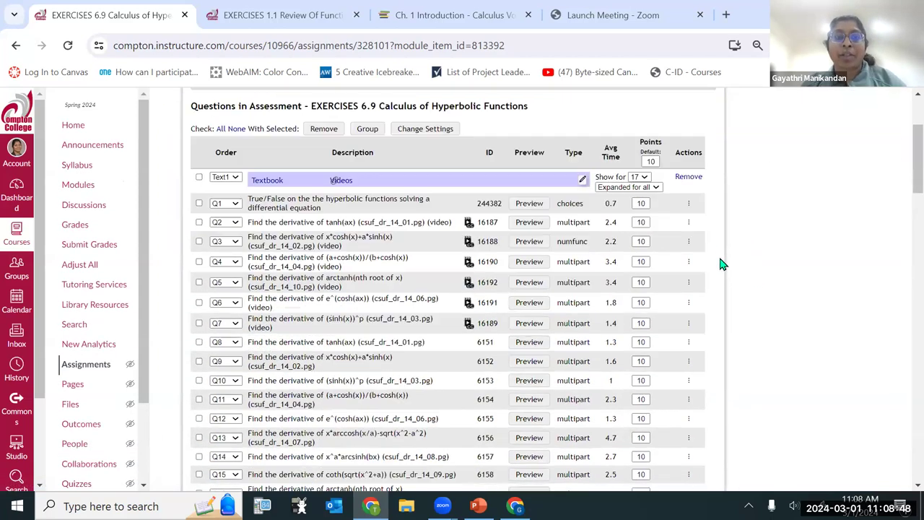
scroll(722, 264, "down", 3)
scroll(626, 291, "up", 4)
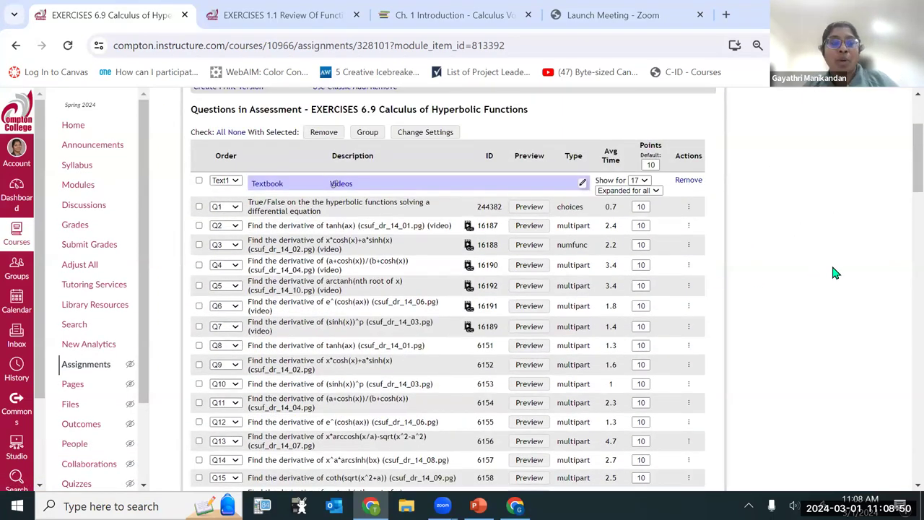
scroll(661, 271, "up", 1, "ctrl")
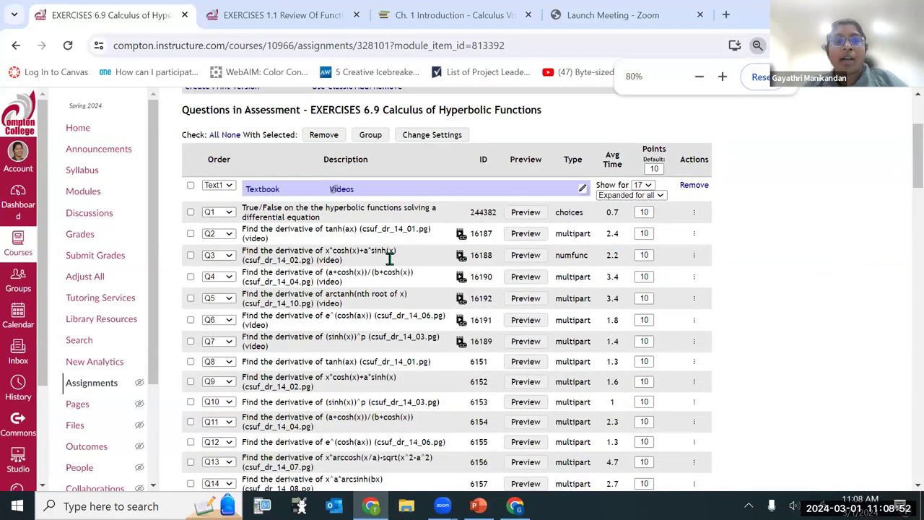
scroll(652, 212, "down", 2)
scroll(652, 211, "down", 1)
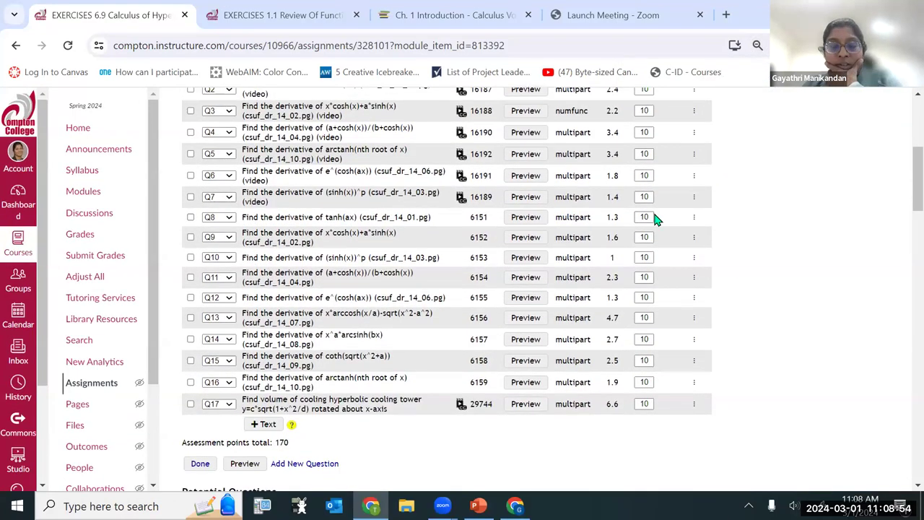
scroll(647, 216, "up", 4)
scroll(538, 307, "down", 2)
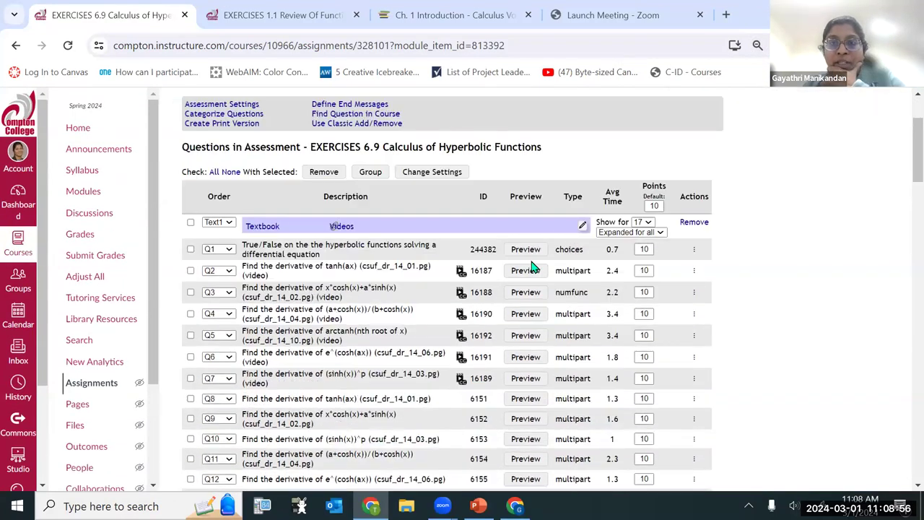
scroll(533, 268, "down", 1)
Preview the tanh(ax) derivative question Q2, then tick Q2 through Q5.
left_click(526, 238)
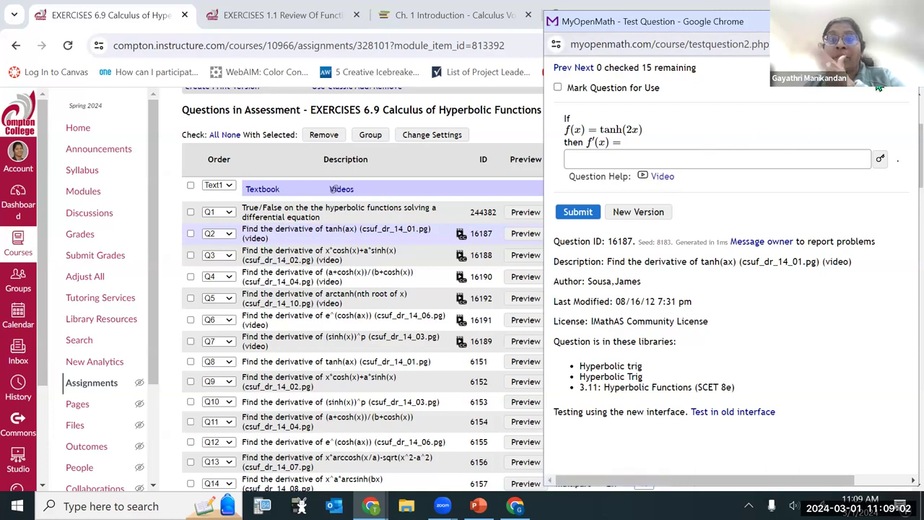
key("ctrl+w")
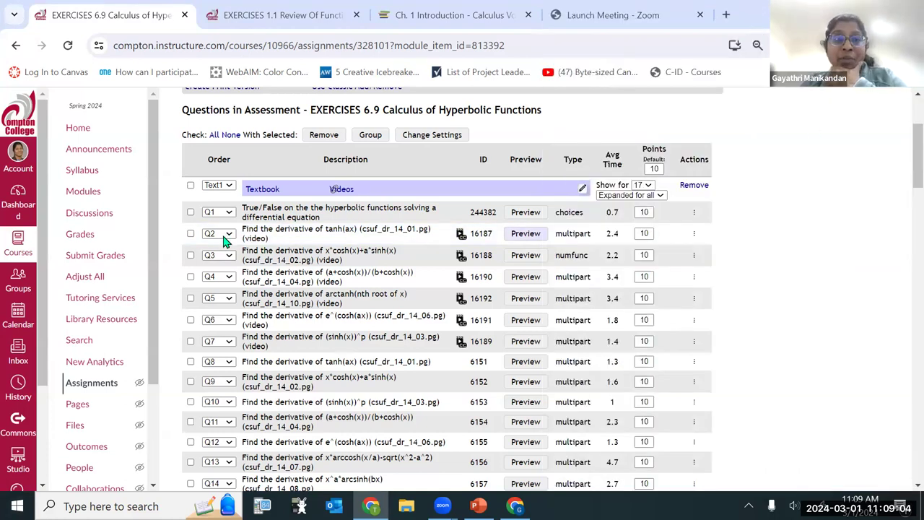
left_click(190, 234)
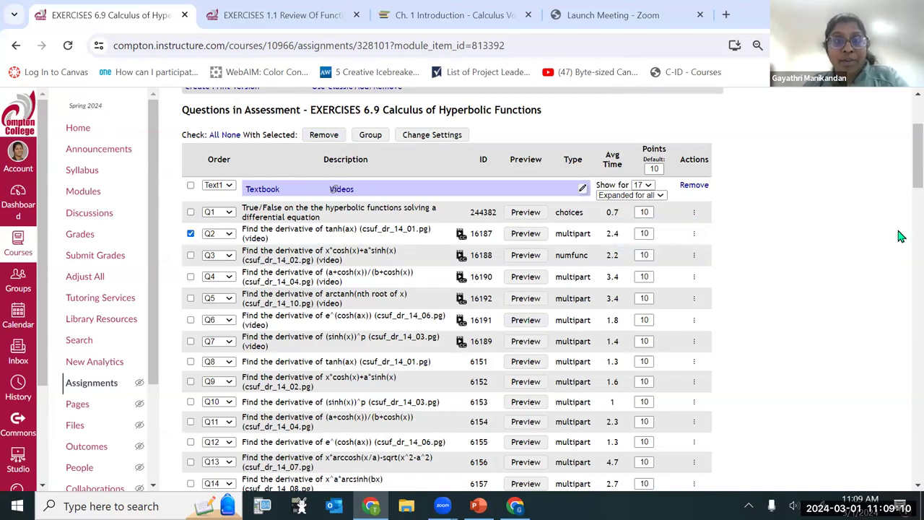
left_click(190, 255)
left_click(190, 277)
left_click(191, 300)
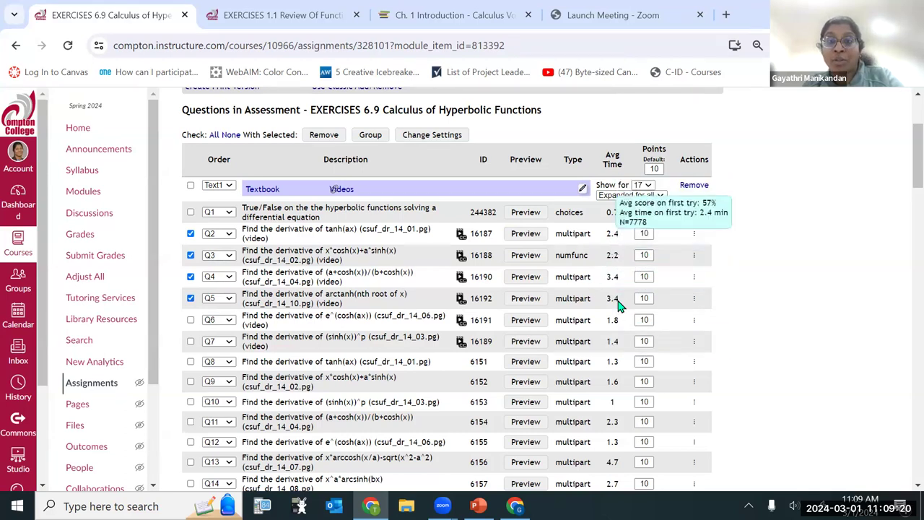
Group Q2–Q5 so the group selects 2 questions with replacement.
left_click(370, 138)
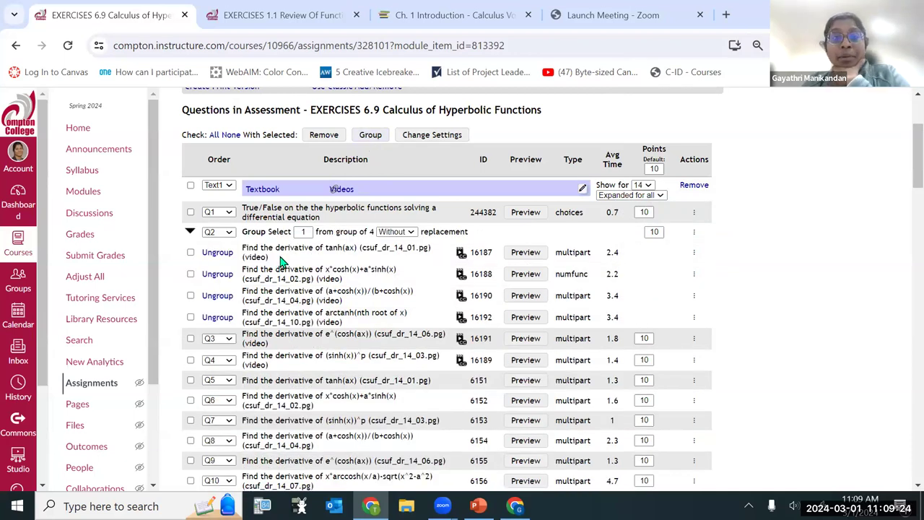
double_click(304, 231)
type("2")
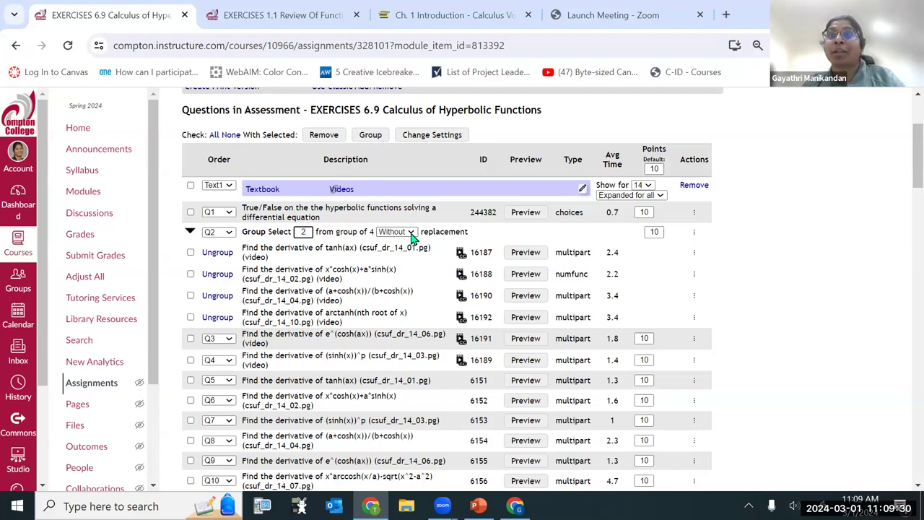
left_click(411, 235)
left_click(403, 232)
left_click(401, 251)
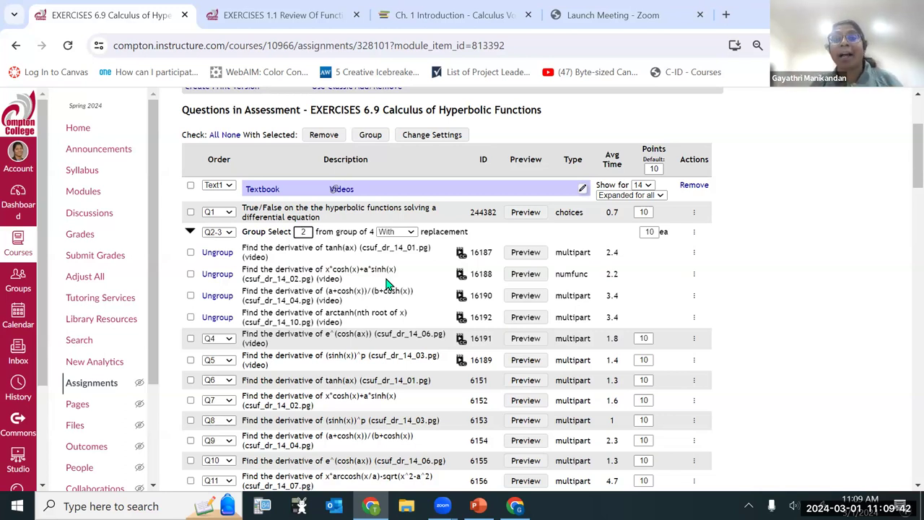
Switch the question-library scope to All Libraries and search for 'derivative of hyperbolic functions'.
scroll(462, 333, "down", 3)
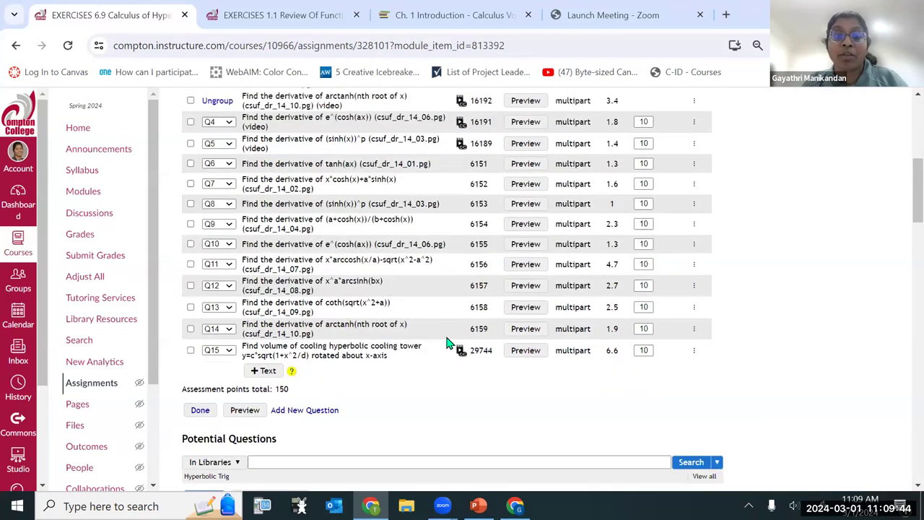
scroll(567, 298, "down", 2)
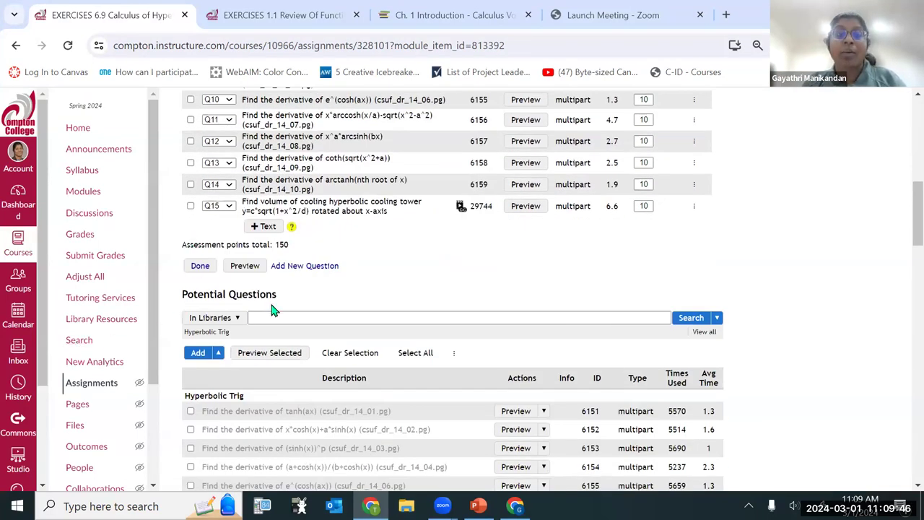
scroll(382, 281, "up", 6)
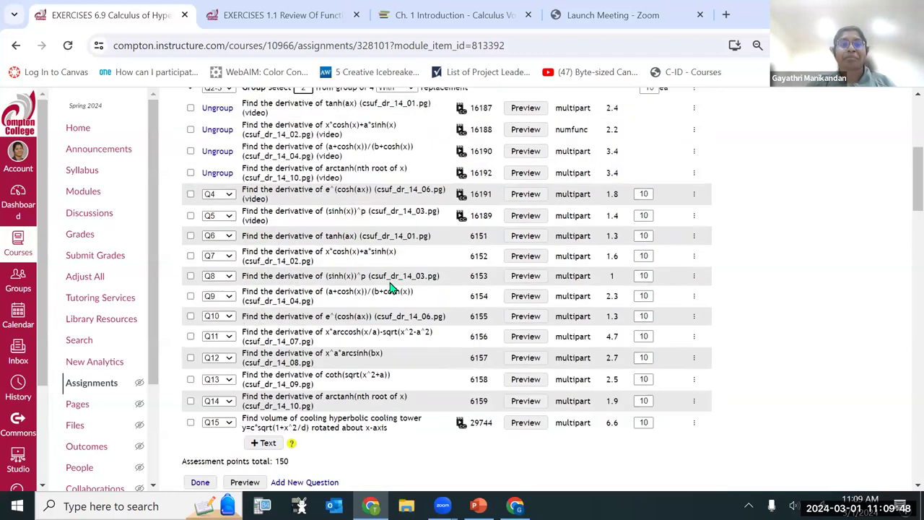
scroll(390, 238, "down", 3)
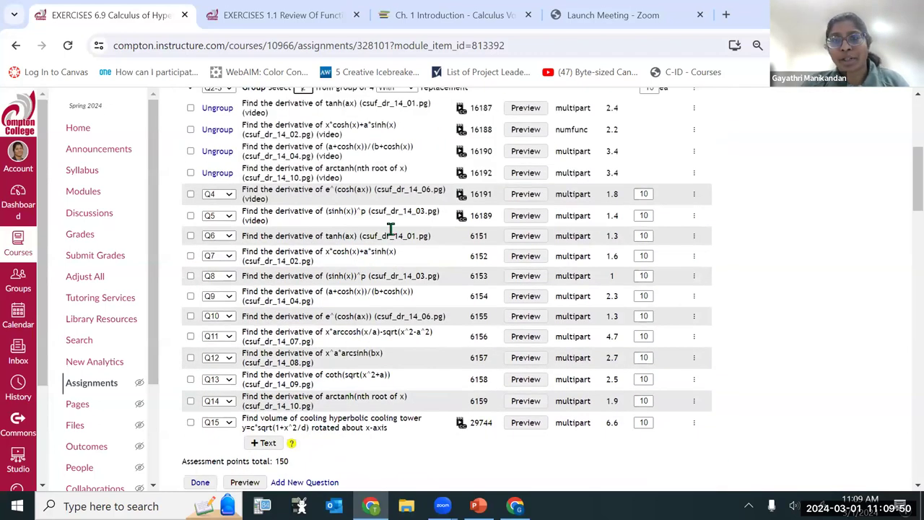
scroll(324, 208, "up", 1)
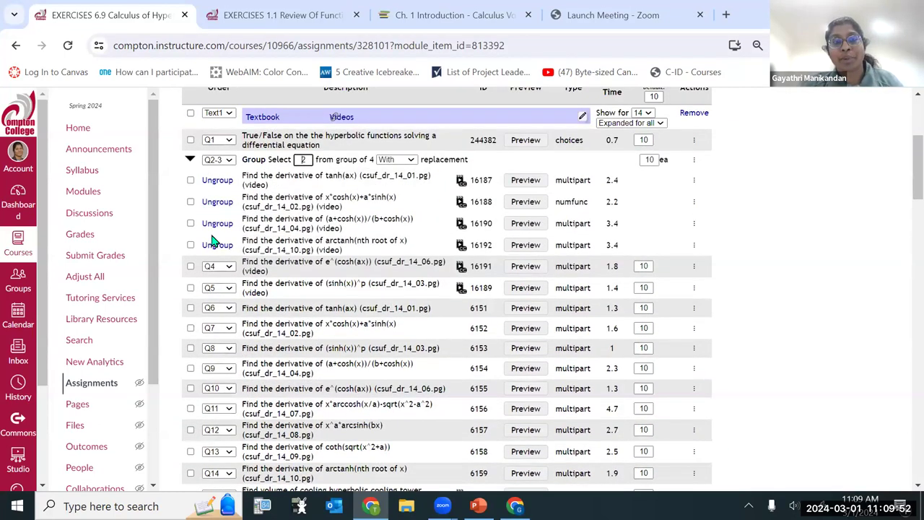
scroll(351, 248, "down", 2)
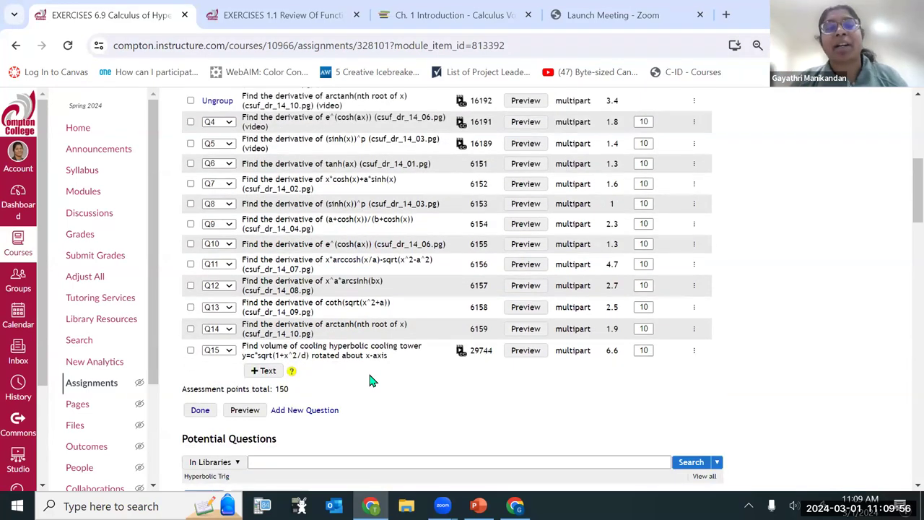
scroll(371, 383, "down", 2)
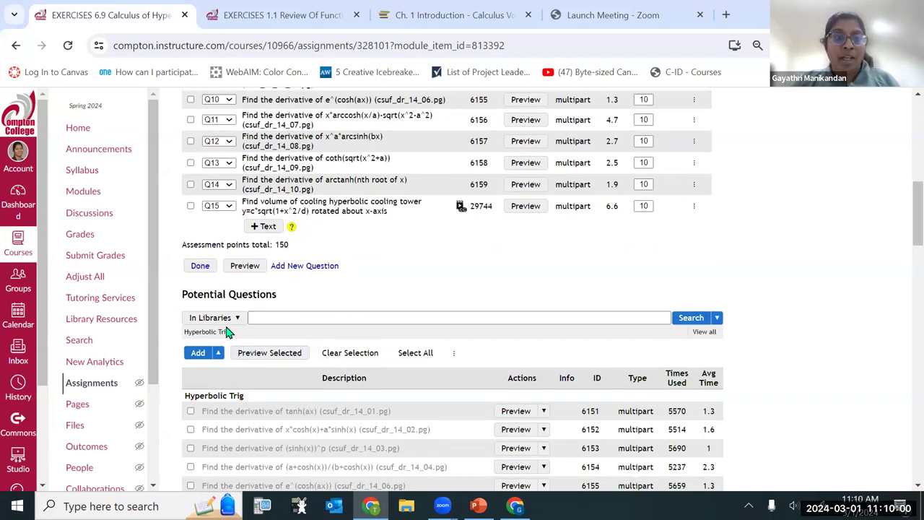
left_click(235, 321)
left_click(229, 334)
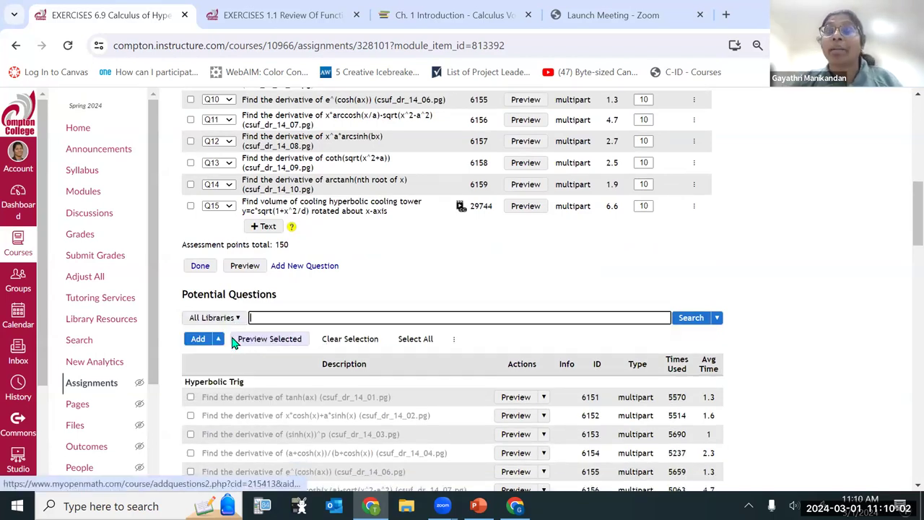
left_click(250, 316)
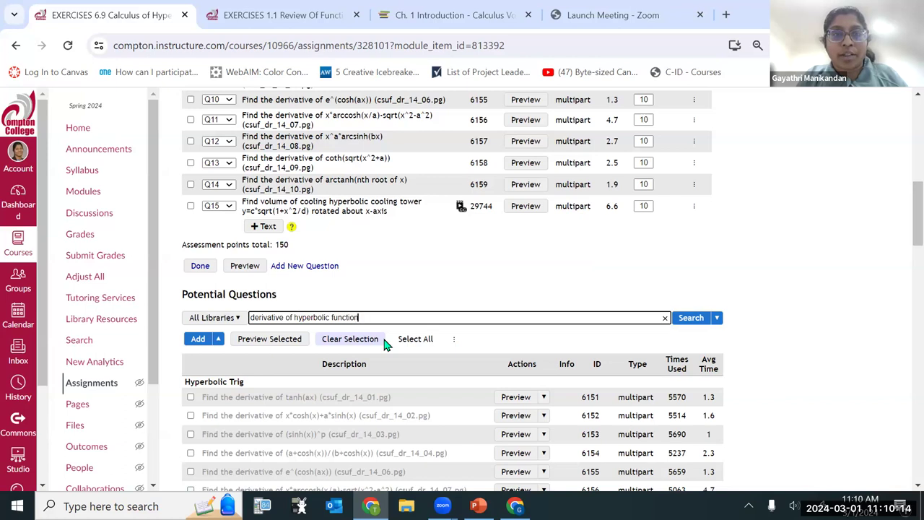
left_click(697, 319)
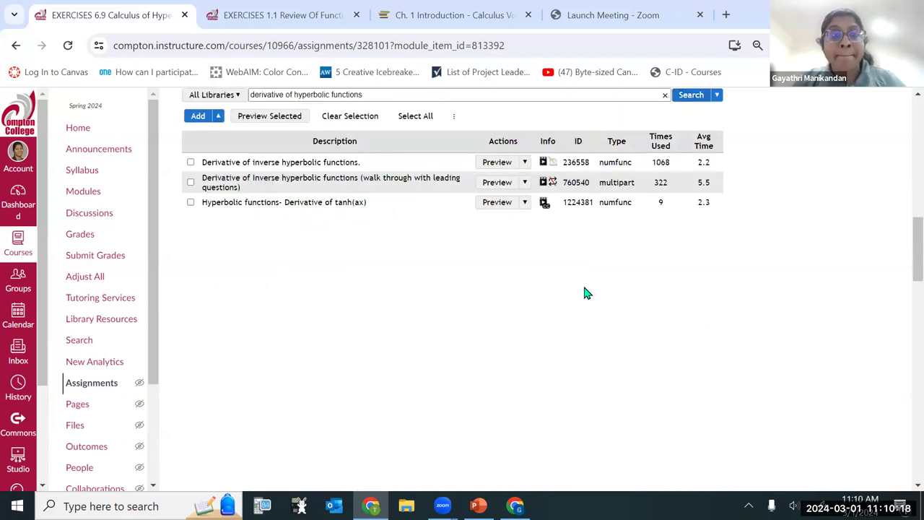
scroll(585, 291, "up", 2)
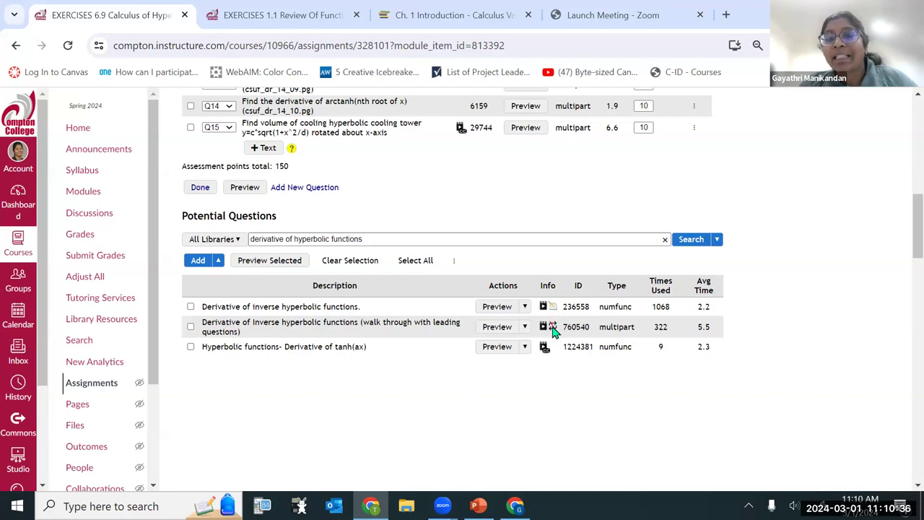
mouse_move(554, 332)
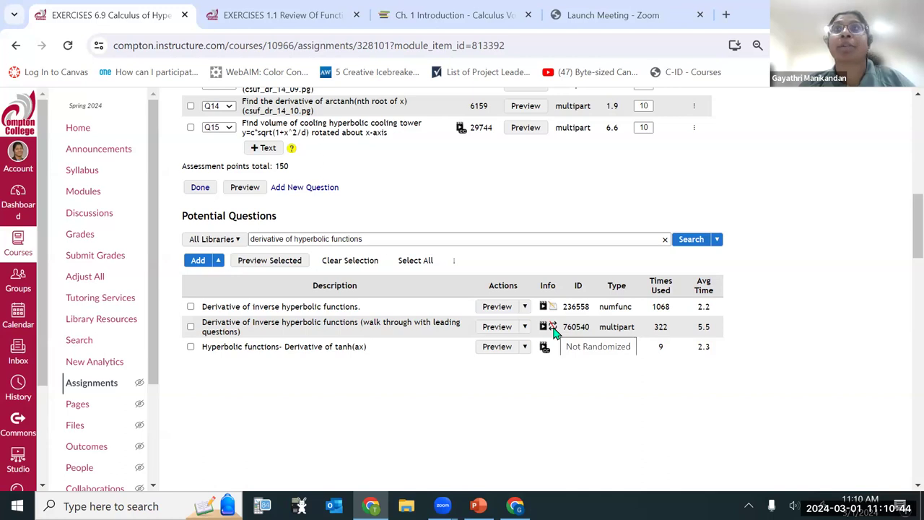
left_click(501, 330)
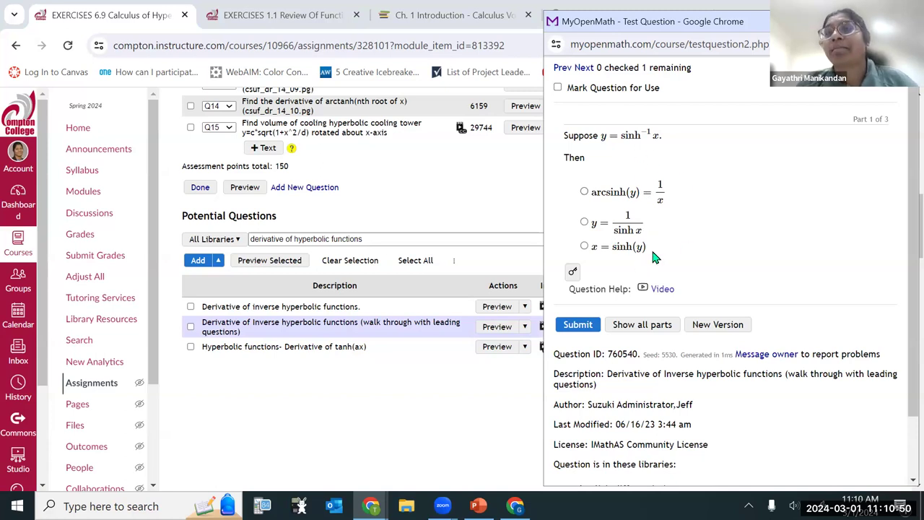
left_click(711, 333)
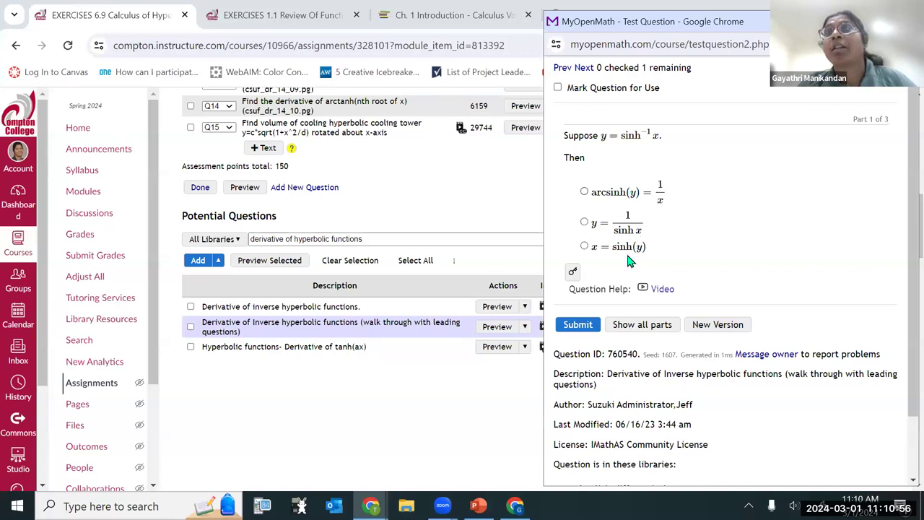
left_click(732, 327)
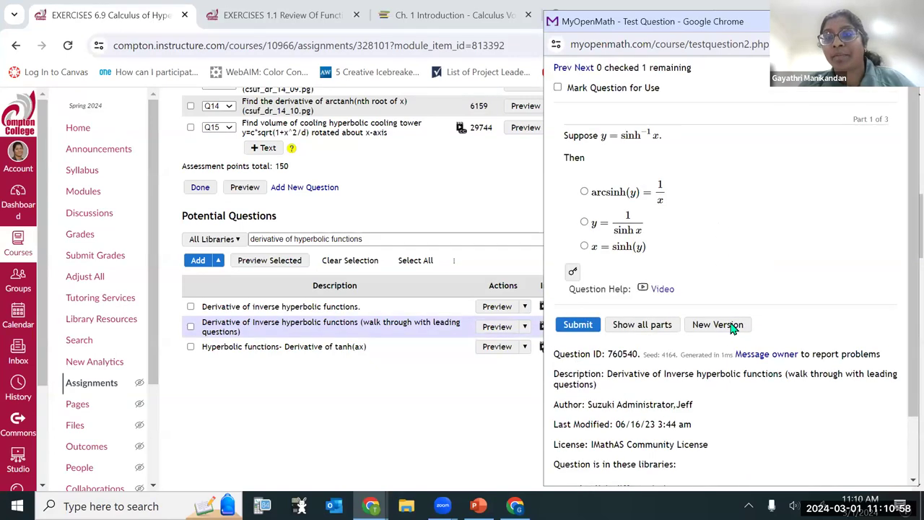
left_click_drag(588, 404, 612, 403)
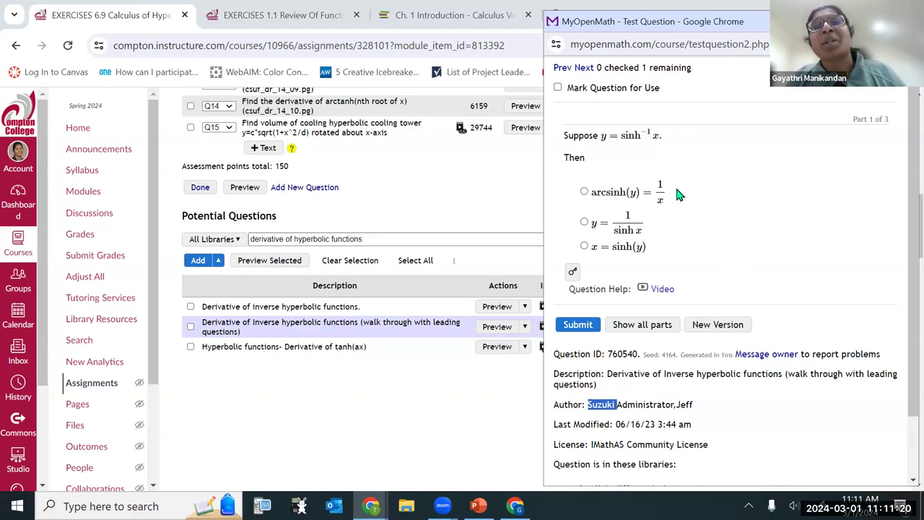
left_click(902, 21)
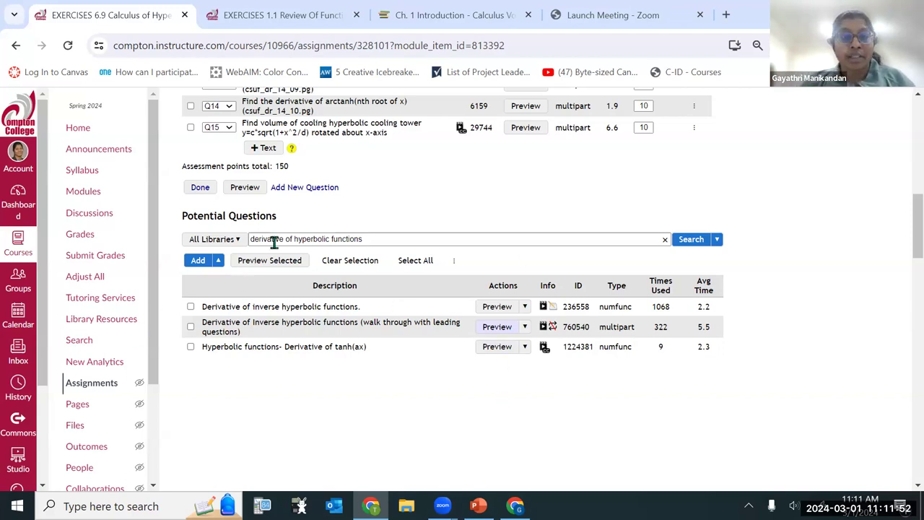
Preview the tanh(ax) question, then broaden the search to 'hyperbolic functions'.
left_click(497, 348)
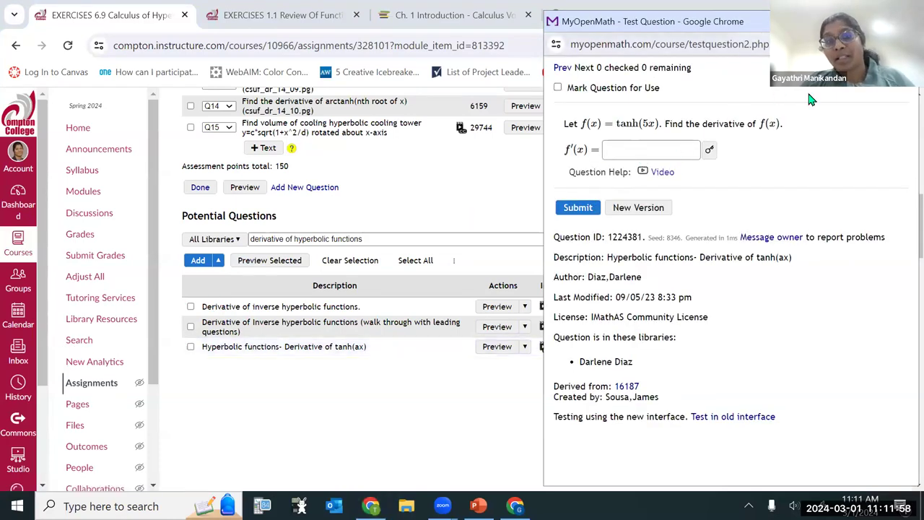
left_click(312, 287)
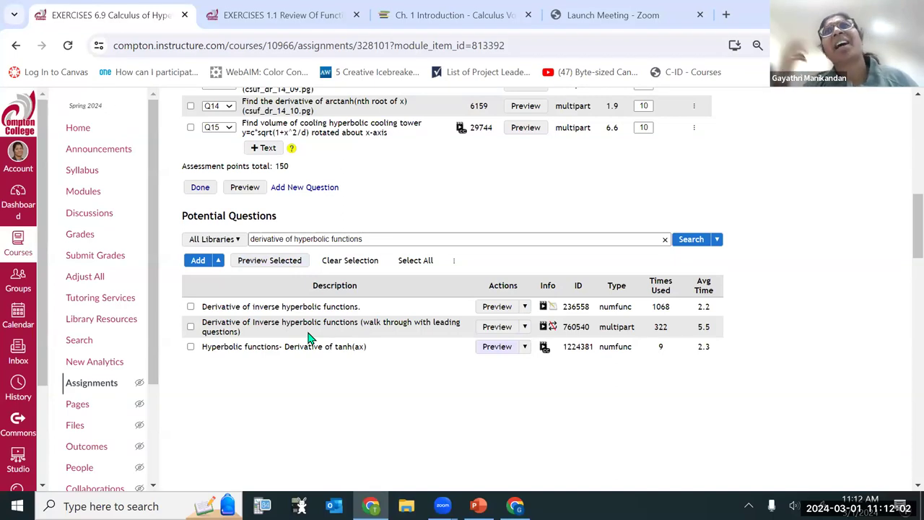
left_click(292, 238)
type("of")
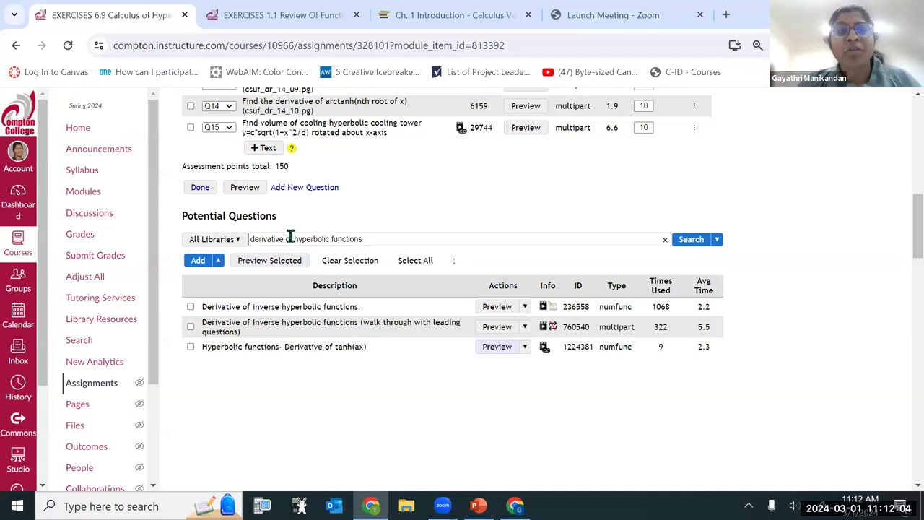
key("BackSpace")
key("BackSpace")
key("BackSpace")
key("BackSpace")
key("BackSpace")
key("BackSpace")
key("BackSpace")
key("BackSpace")
key("BackSpace")
key("BackSpace")
key("BackSpace")
key("BackSpace")
key("BackSpace")
key("BackSpace")
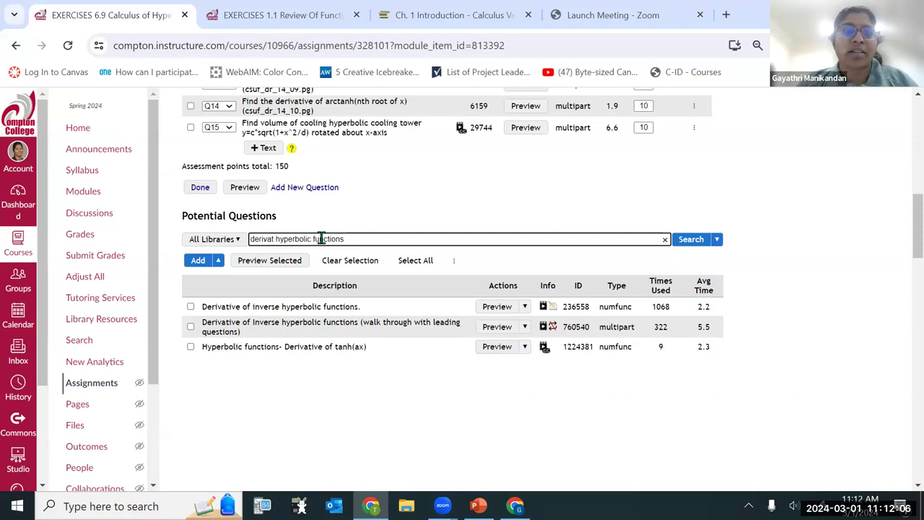
key("BackSpace")
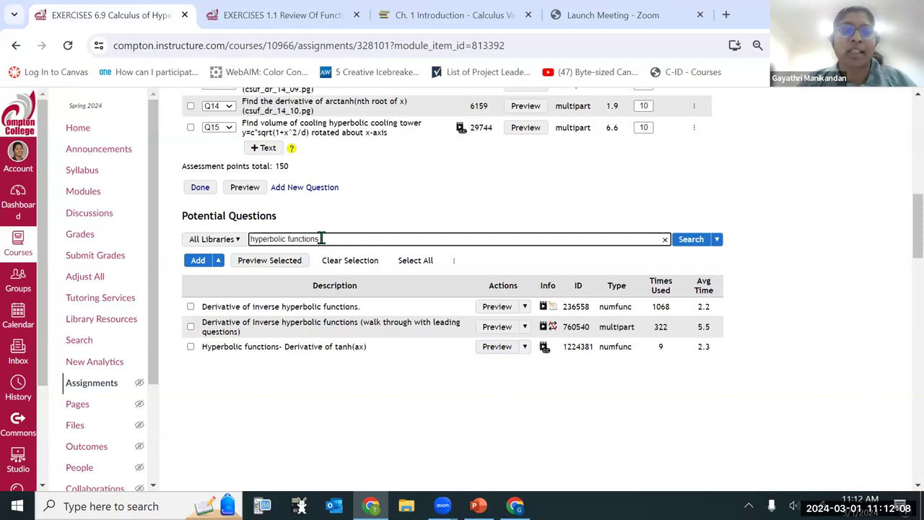
left_click(697, 243)
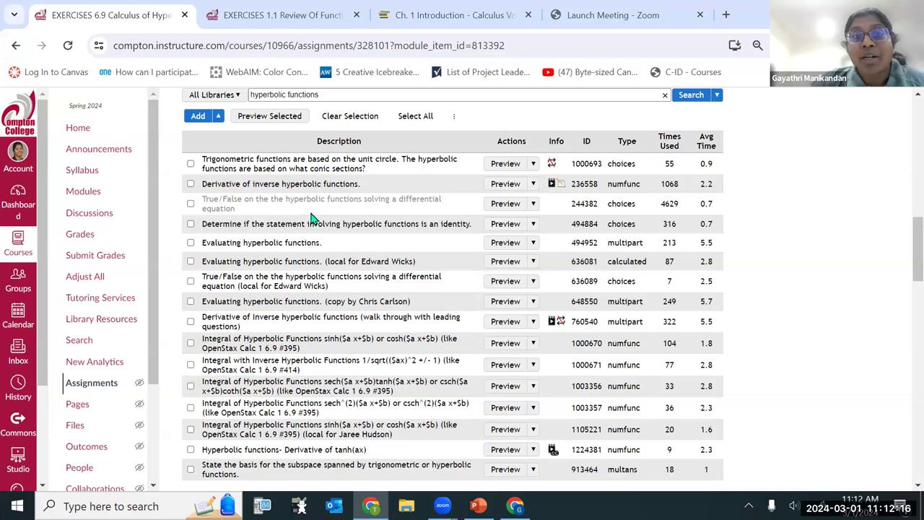
Mark the Evaluating hyperbolic functions copy and the #414 and #395 integral questions.
scroll(289, 214, "up", 15)
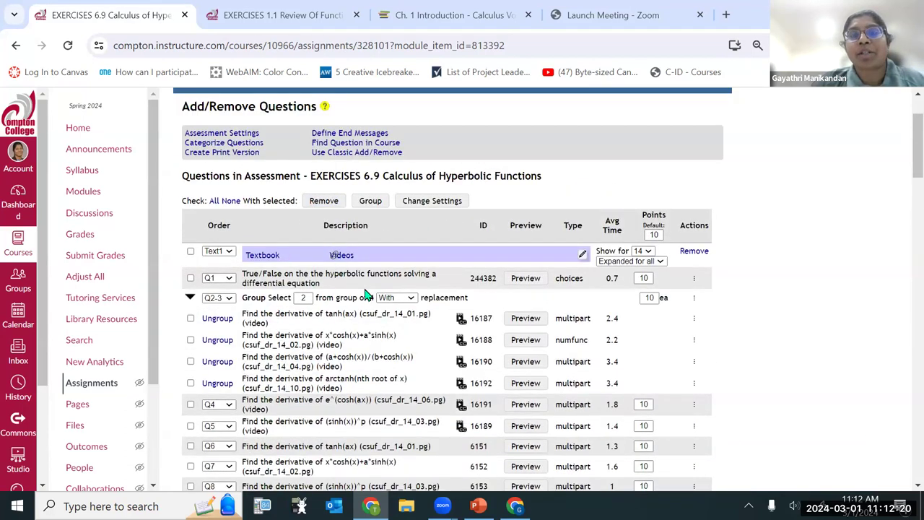
scroll(365, 287, "down", 15)
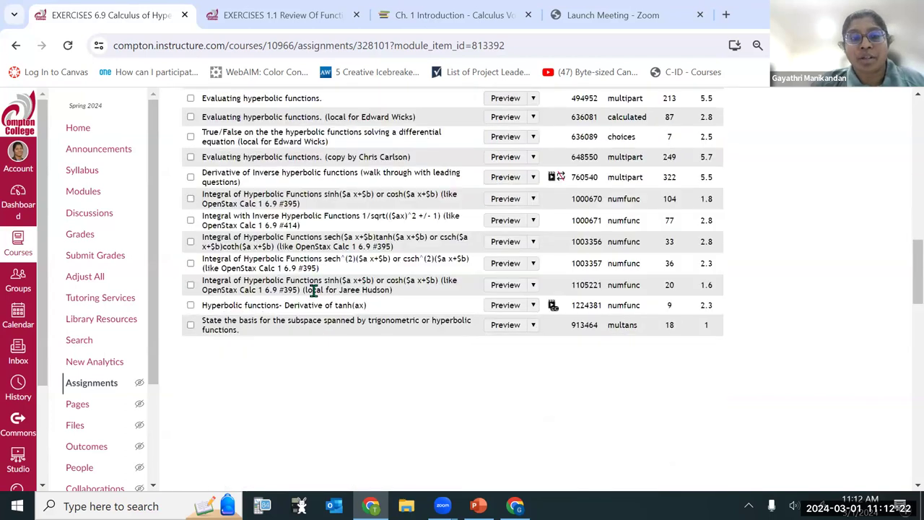
left_click(190, 176)
left_click(190, 220)
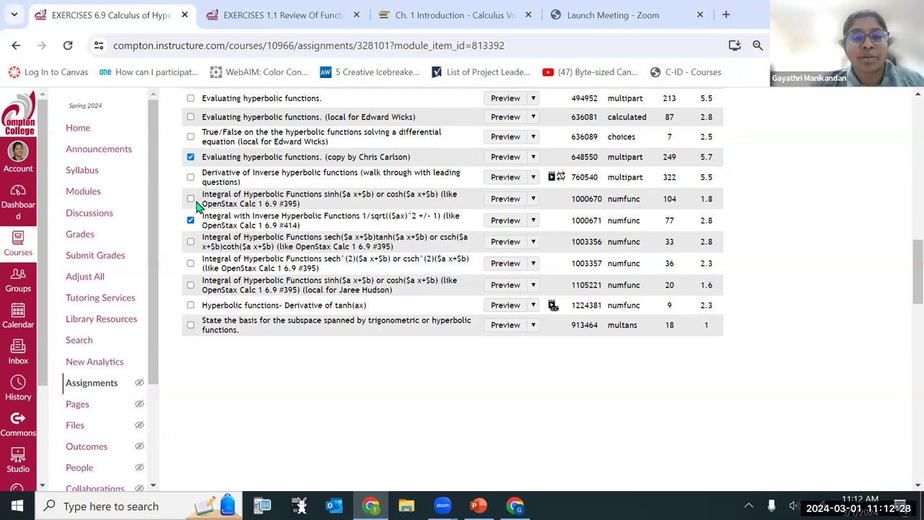
left_click(190, 199)
scroll(352, 331, "up", 5)
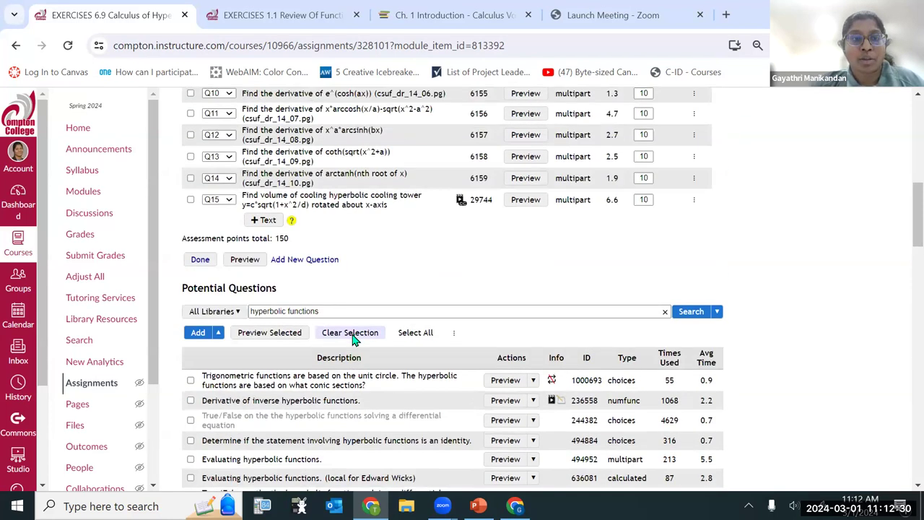
Add the three marked hyperbolic questions using defaults as Q16–Q18.
left_click(217, 333)
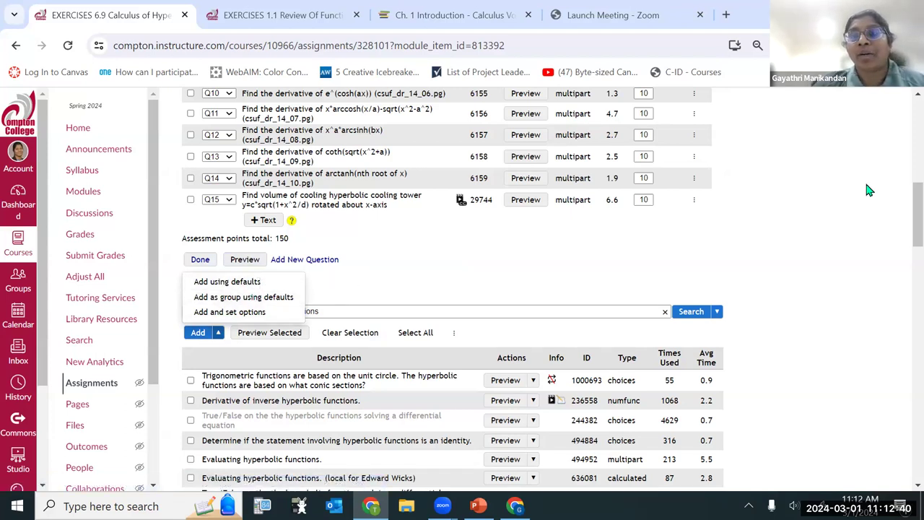
scroll(649, 177, "up", 4)
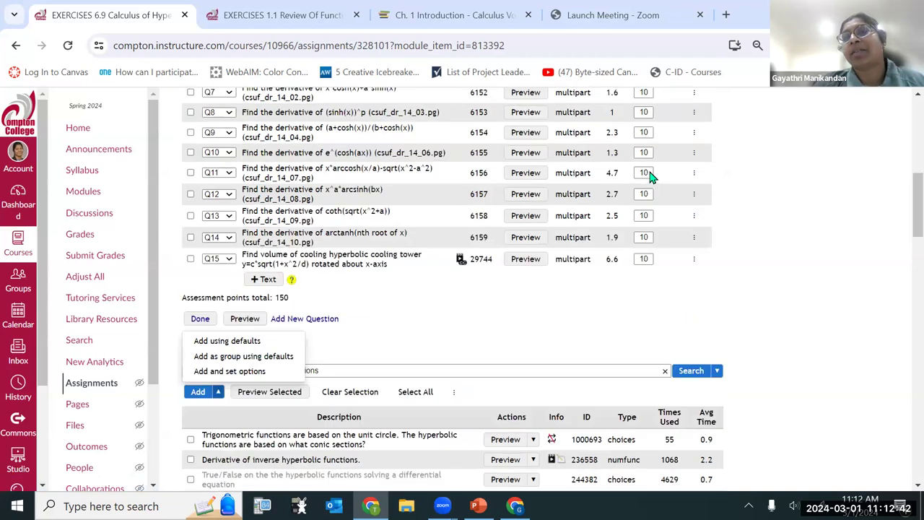
scroll(643, 153, "down", 3)
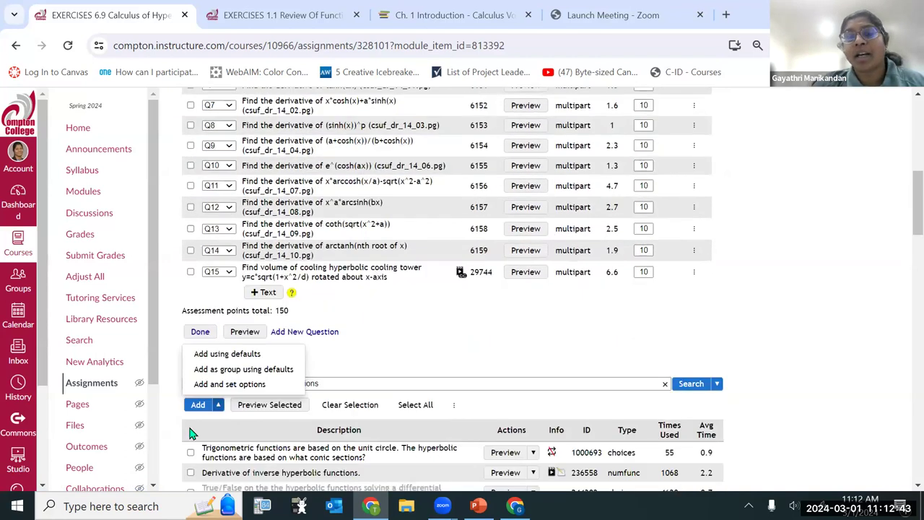
left_click(251, 355)
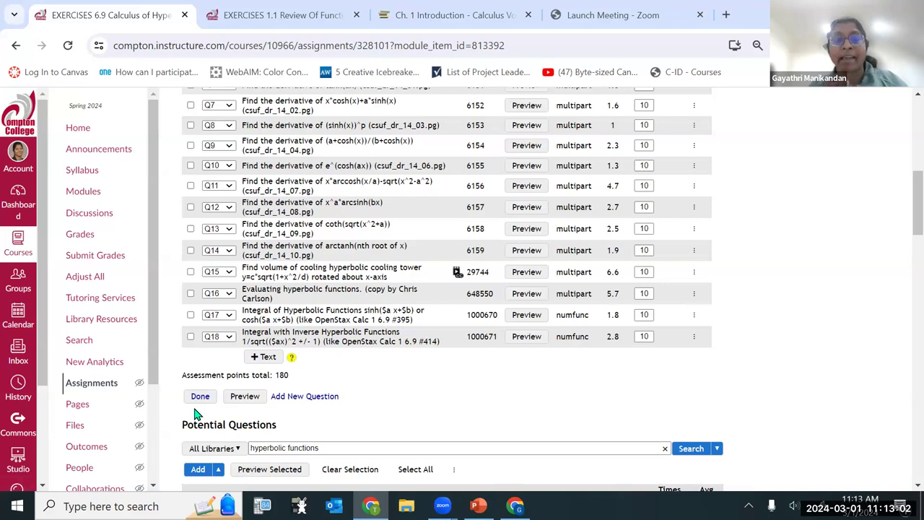
scroll(180, 278, "up", 5)
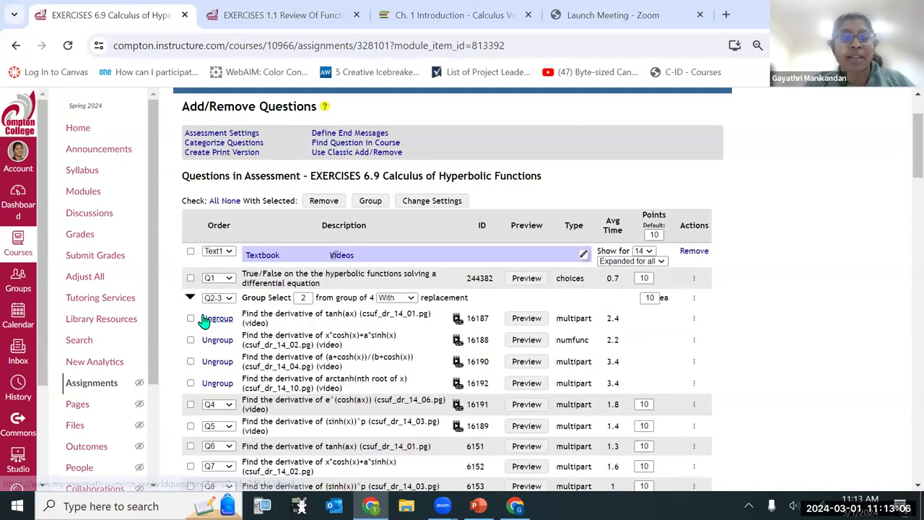
Take the tanh(ax) question out of its group and dissolve the remaining group.
left_click(211, 319)
left_click(214, 320)
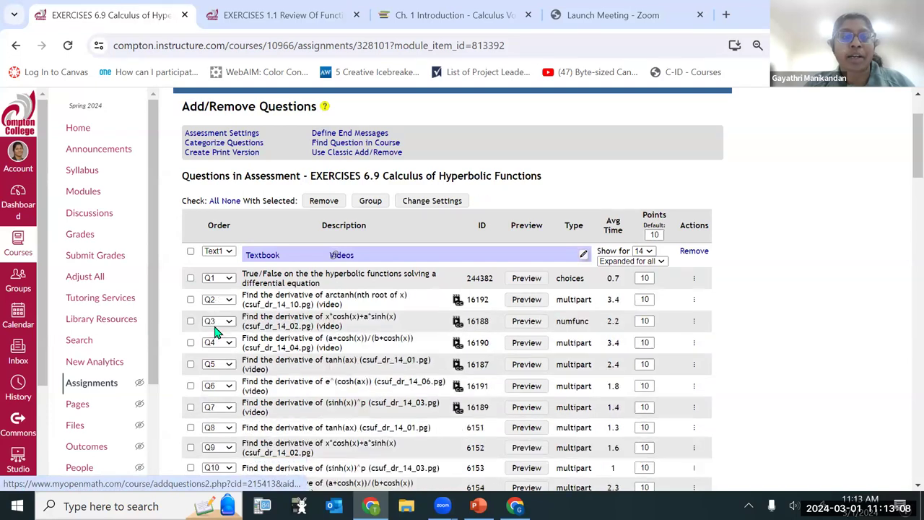
scroll(368, 311, "down", 2)
scroll(367, 311, "down", 6)
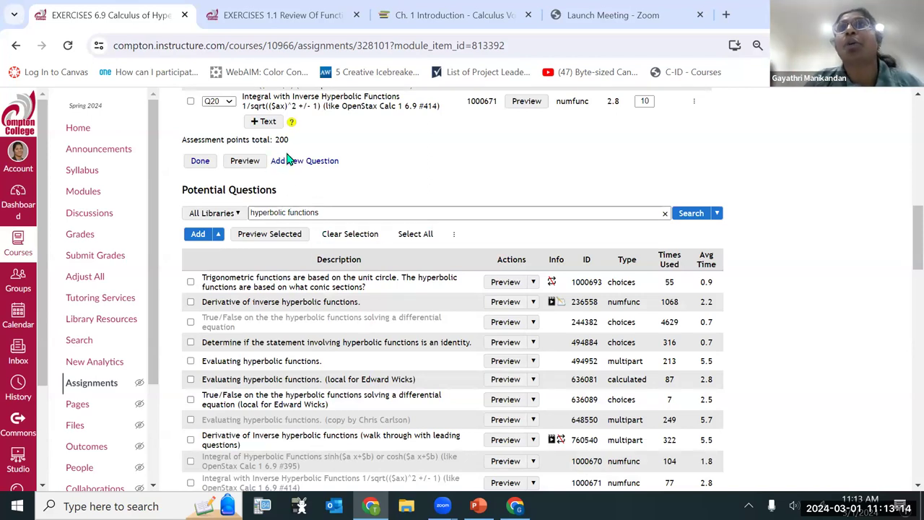
Finish editing the question list with Done, returning to the Modules page.
scroll(311, 182, "up", 1)
scroll(310, 182, "up", 1)
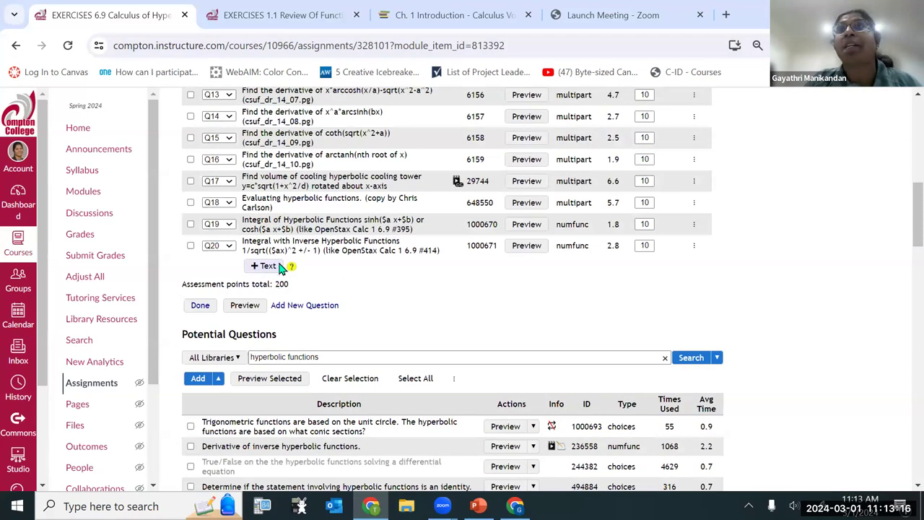
left_click(200, 306)
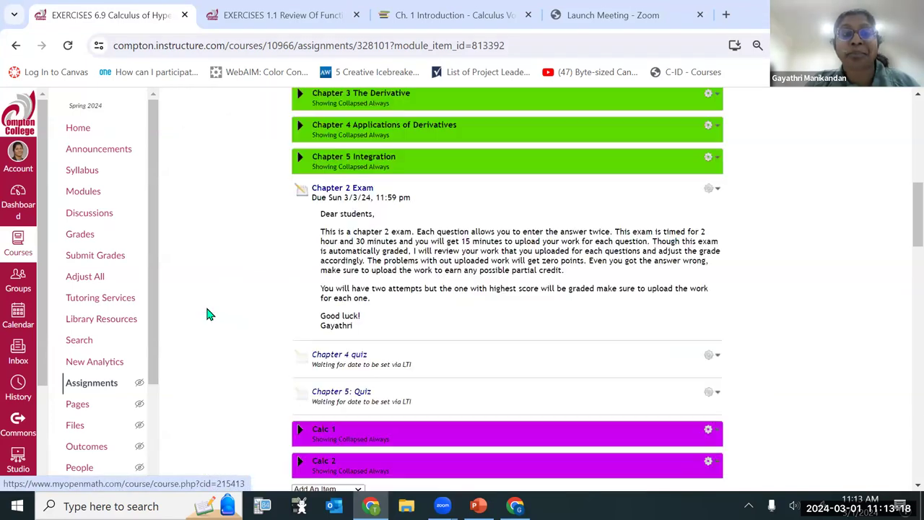
scroll(281, 257, "up", 5)
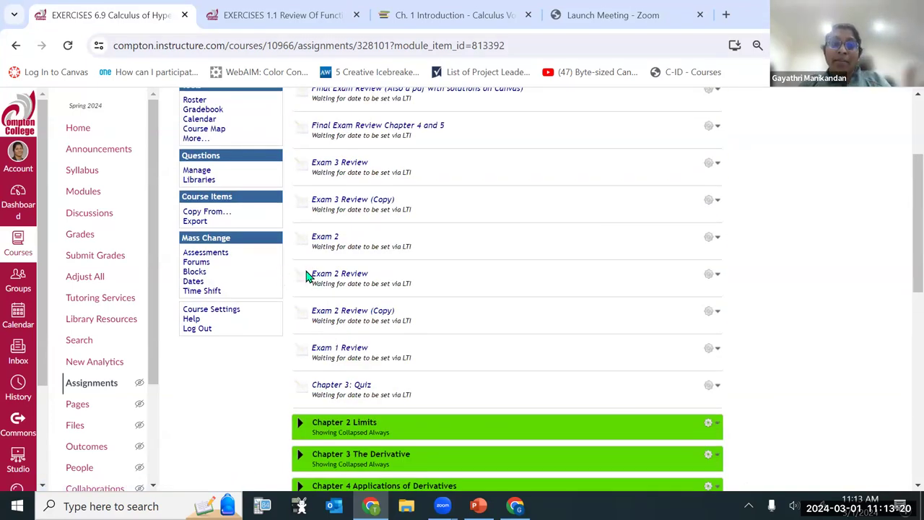
scroll(473, 180, "down", 10)
scroll(491, 187, "up", 15)
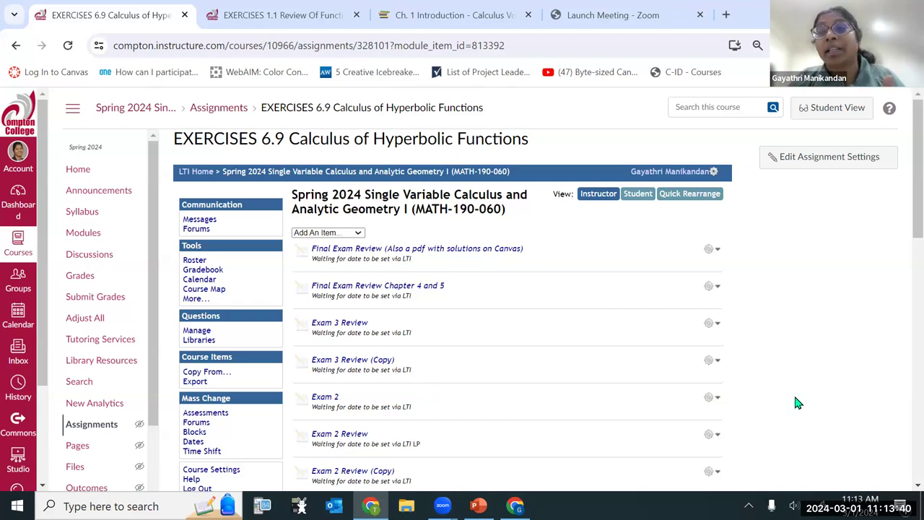
Change EXERCISES 6.9 from 170 to 200 points, Homework group, excluded from final grade, and save.
left_click(839, 163)
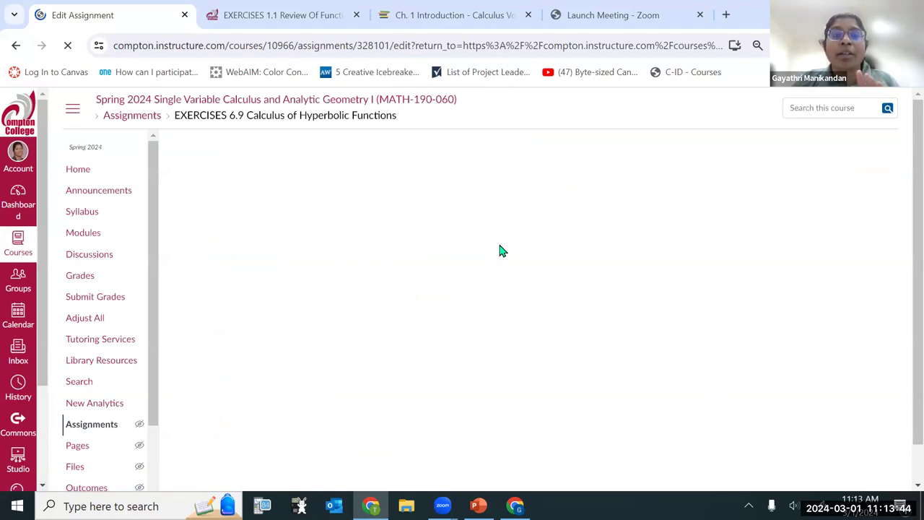
scroll(503, 244, "down", 2)
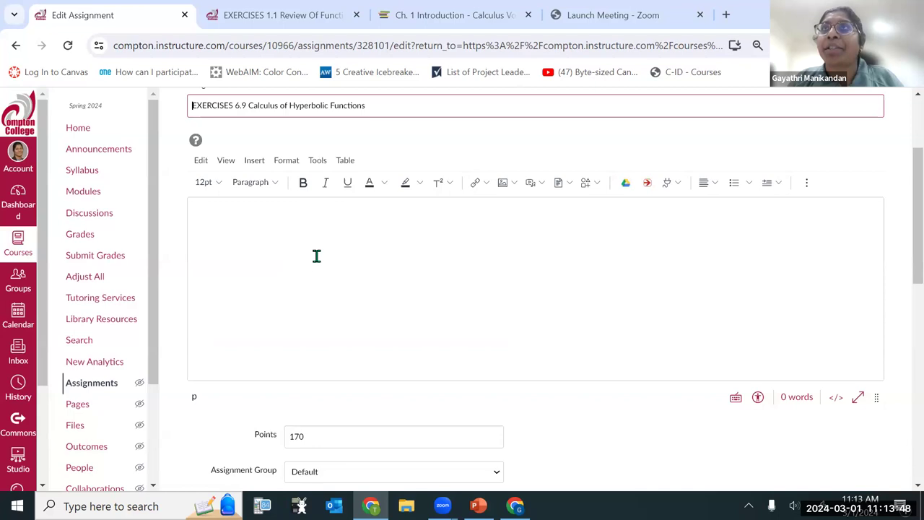
scroll(322, 275, "down", 2)
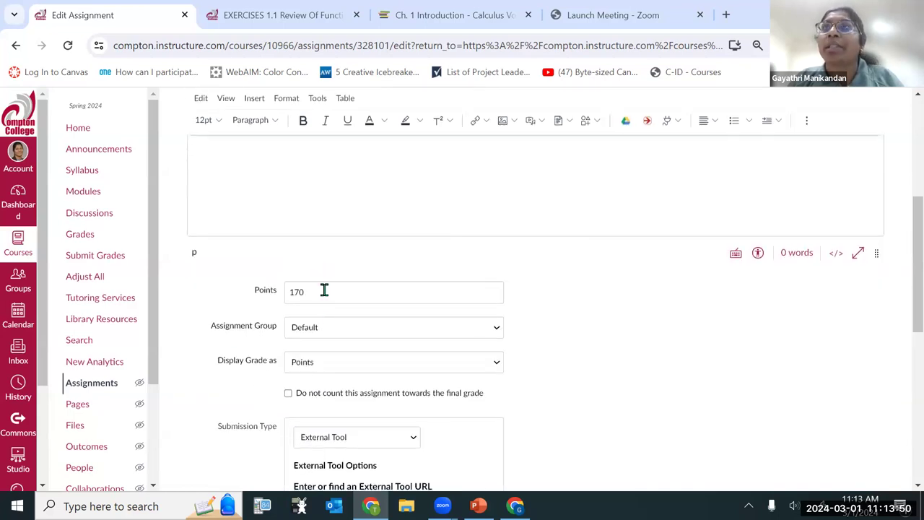
key("Tab")
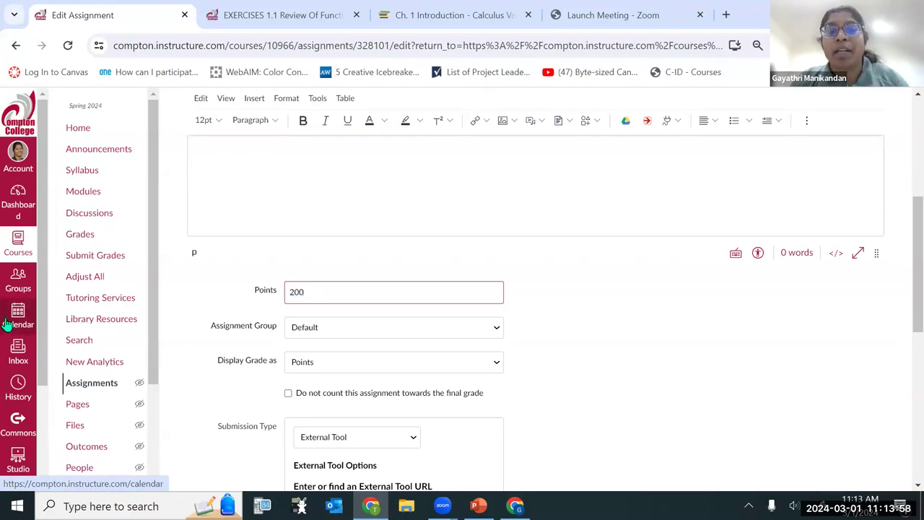
left_click(455, 330)
left_click(335, 359)
scroll(626, 328, "down", 4)
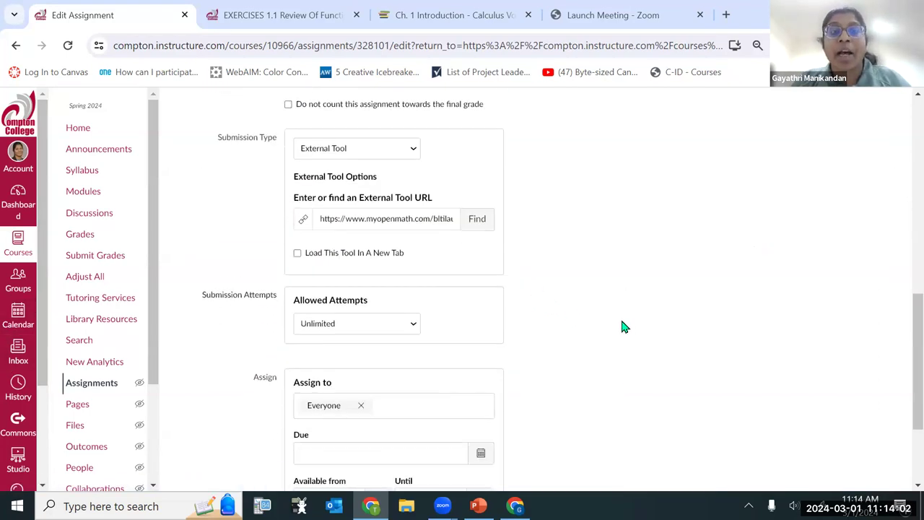
scroll(623, 327, "up", 2)
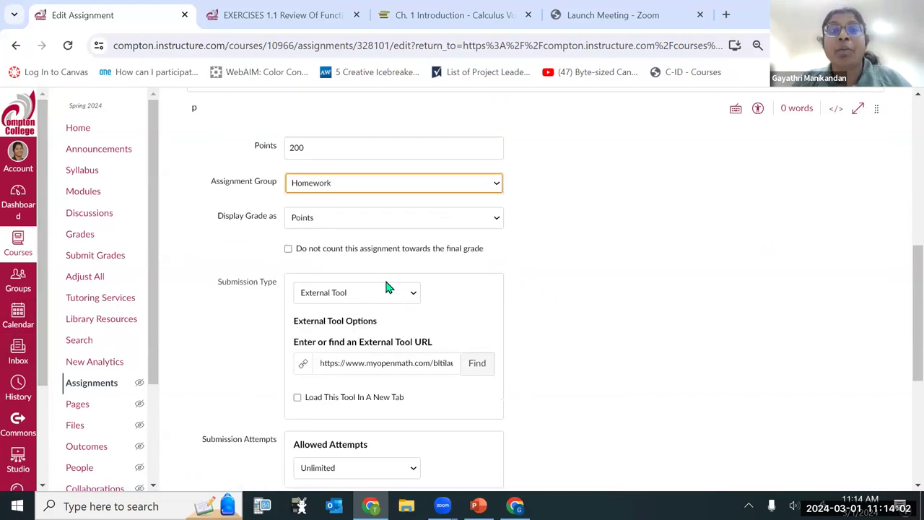
left_click(289, 249)
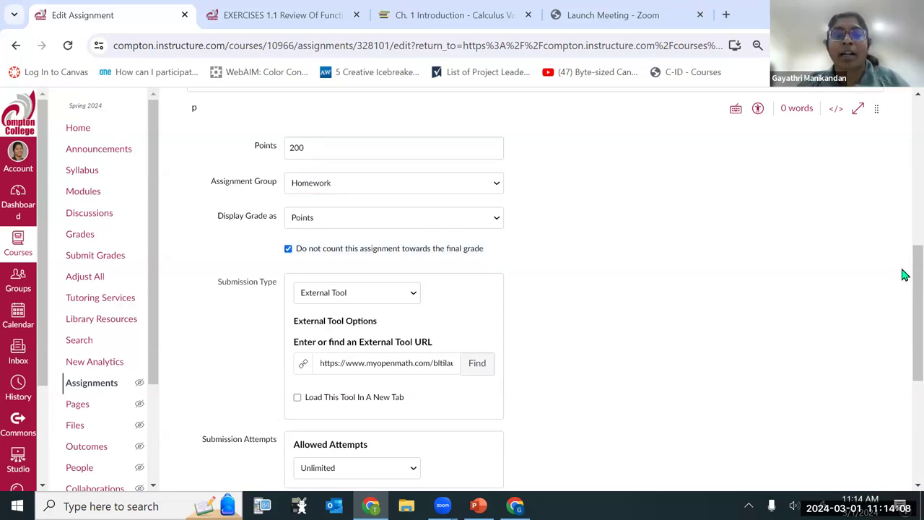
scroll(902, 279, "down", 1)
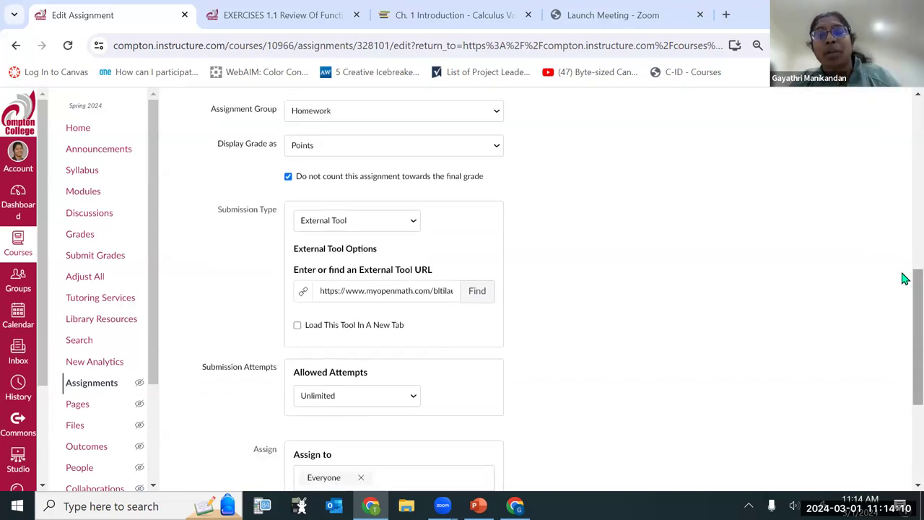
scroll(906, 279, "down", 3)
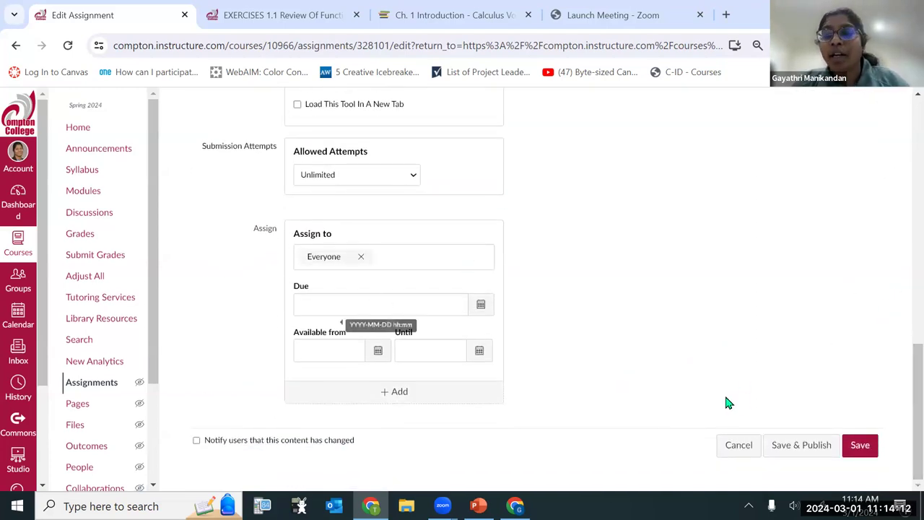
left_click(859, 448)
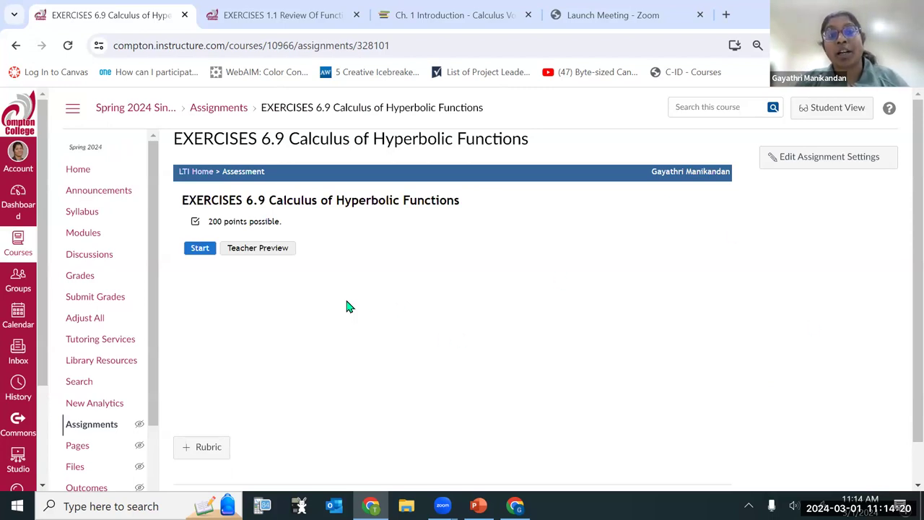
Open Teacher Preview and scroll through all 20 questions, 10 points each, then back up.
left_click(249, 251)
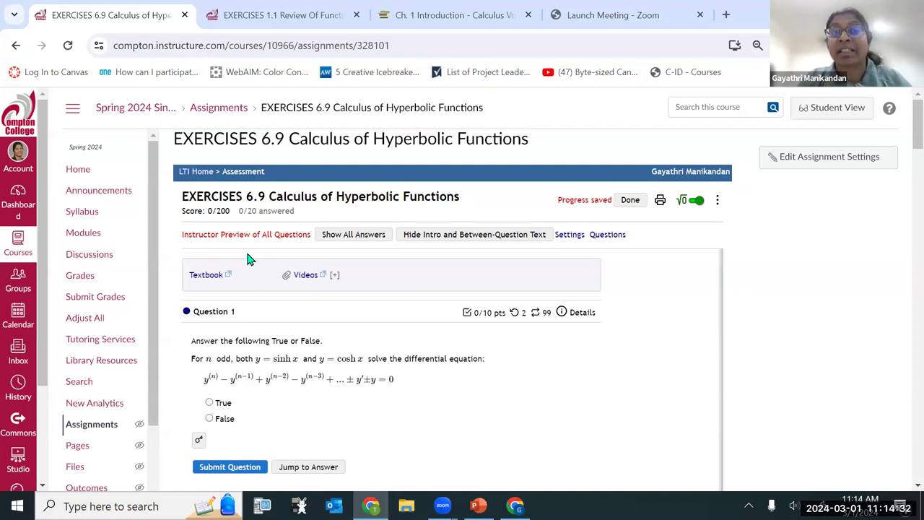
scroll(490, 325, "down", 8)
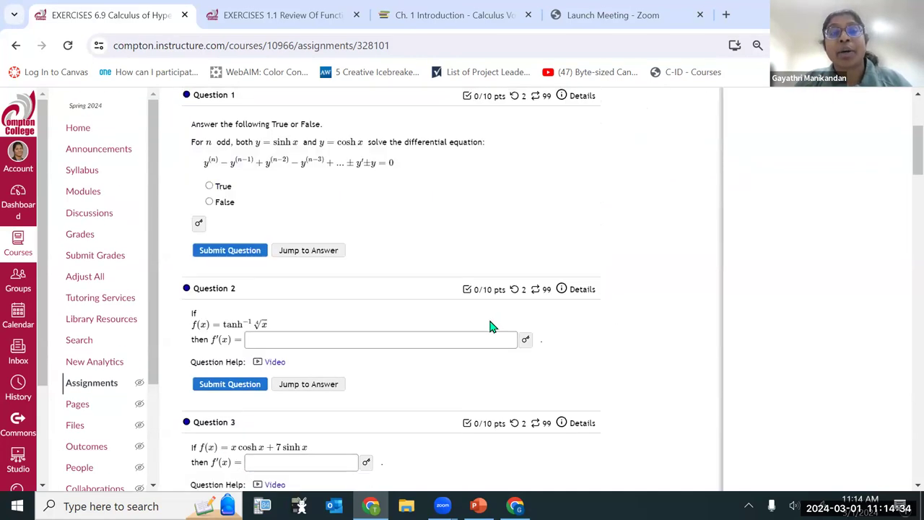
scroll(489, 347, "down", 20)
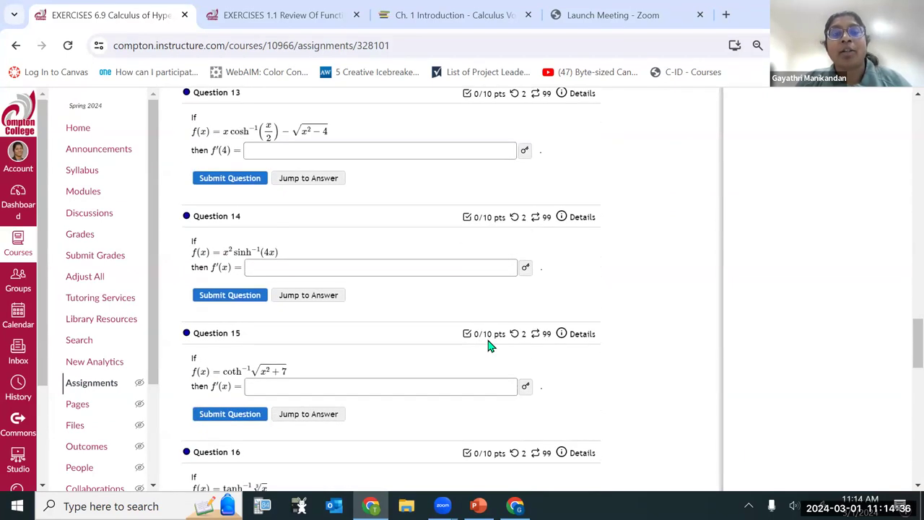
scroll(489, 347, "down", 5)
scroll(611, 326, "down", 3)
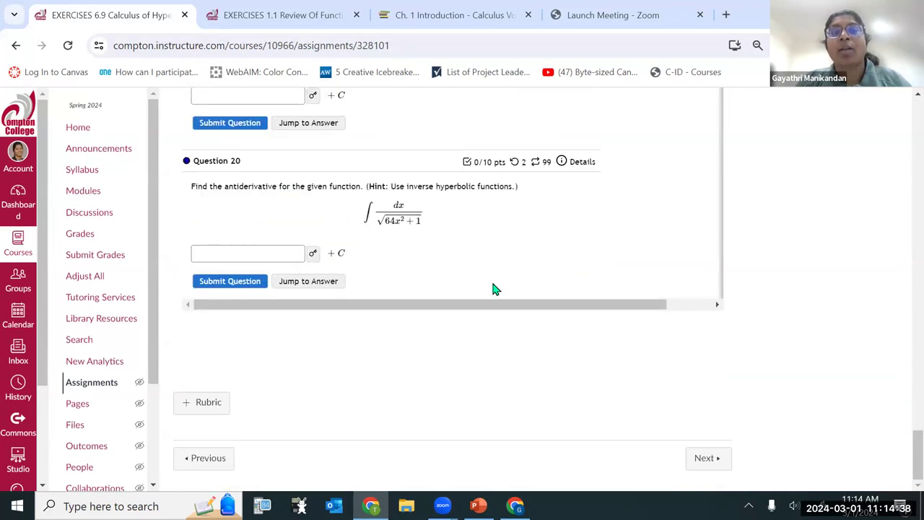
scroll(614, 243, "up", 5)
scroll(610, 246, "up", 20)
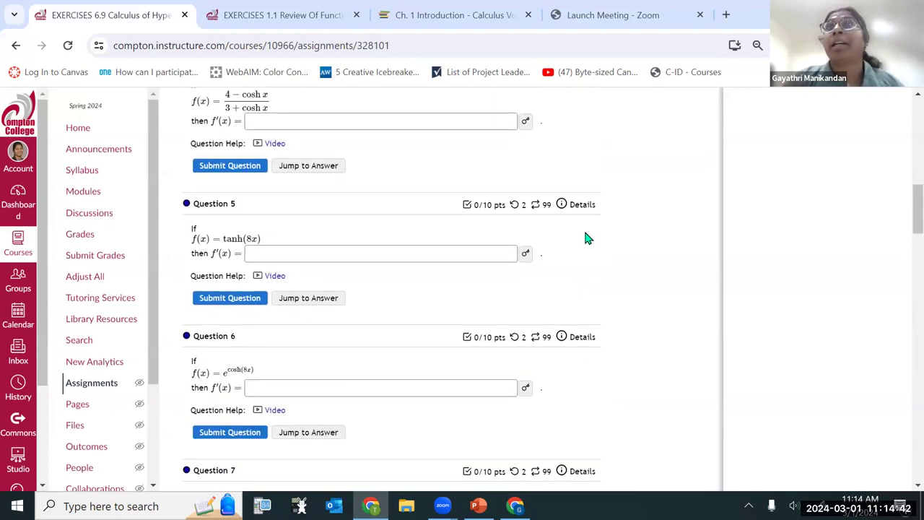
scroll(489, 119, "up", 10)
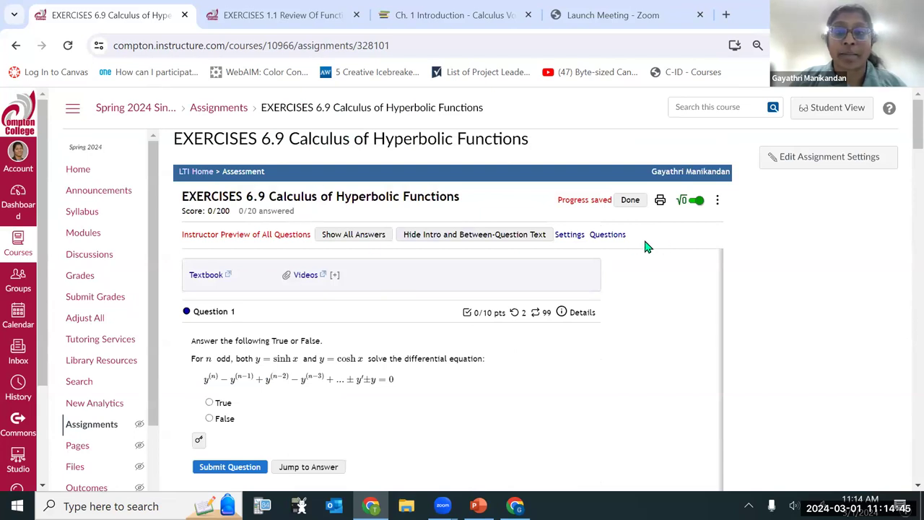
Select every item, including the Textbook and Videos block, and remove them all, confirming with OK.
left_click(596, 236)
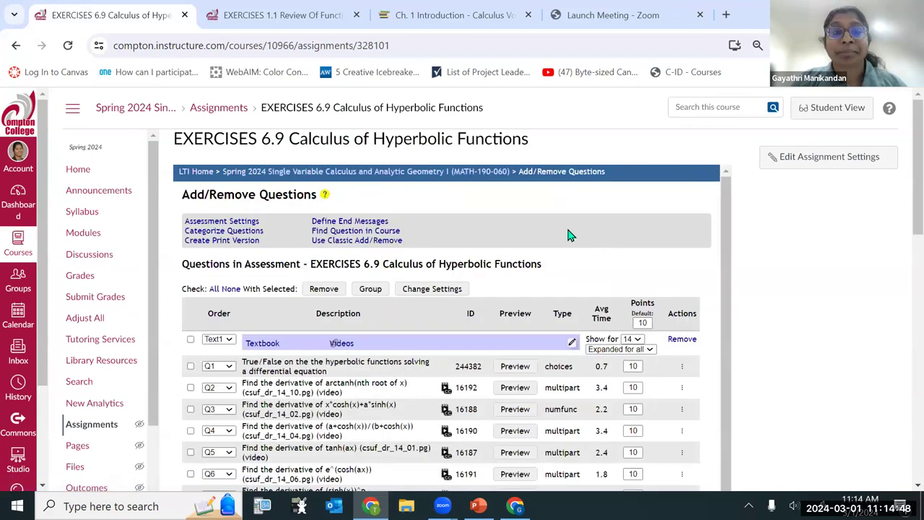
scroll(626, 209, "down", 3)
scroll(505, 219, "up", 1)
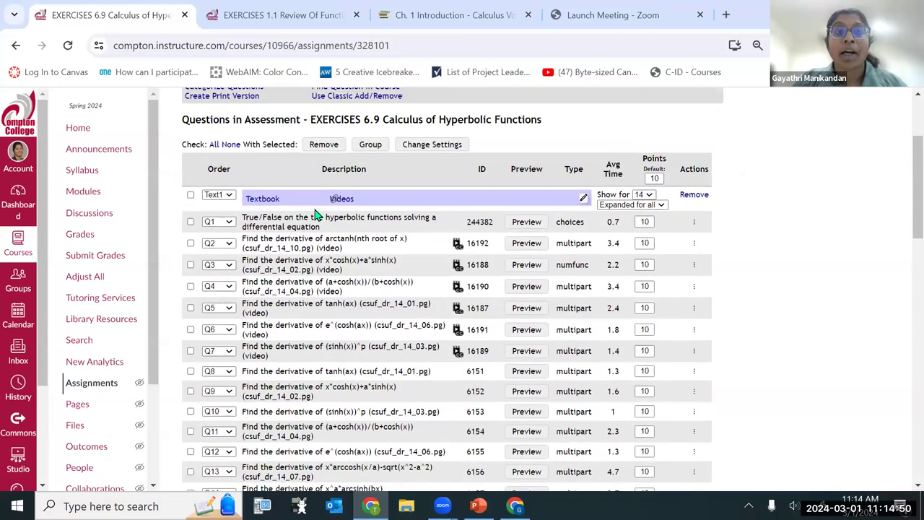
left_click(190, 196)
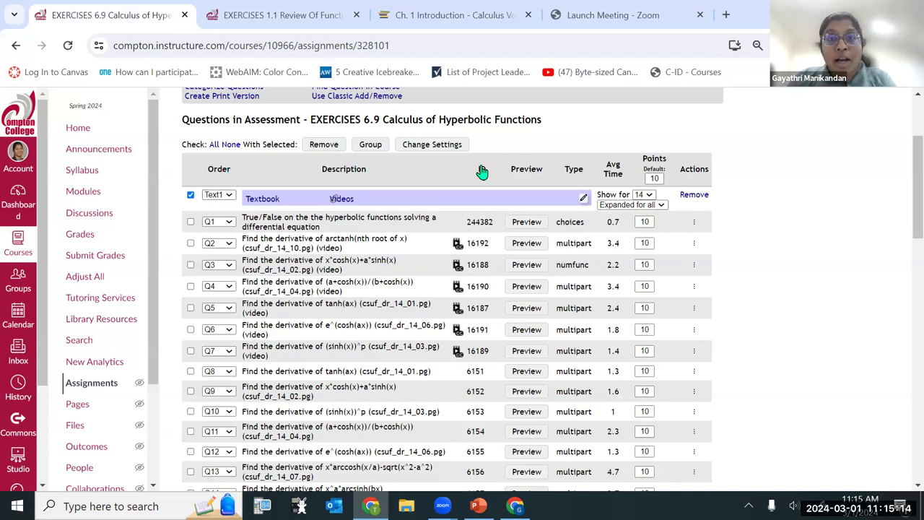
scroll(482, 172, "up", 2)
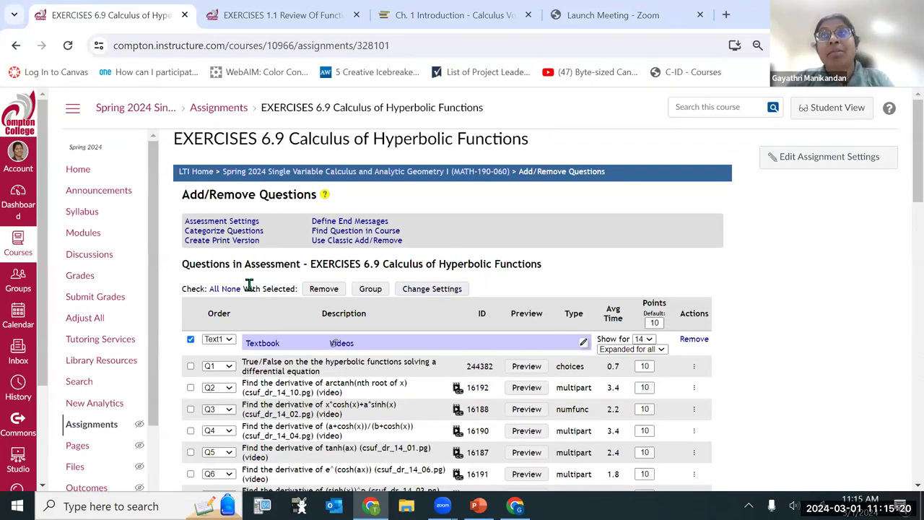
left_click(213, 289)
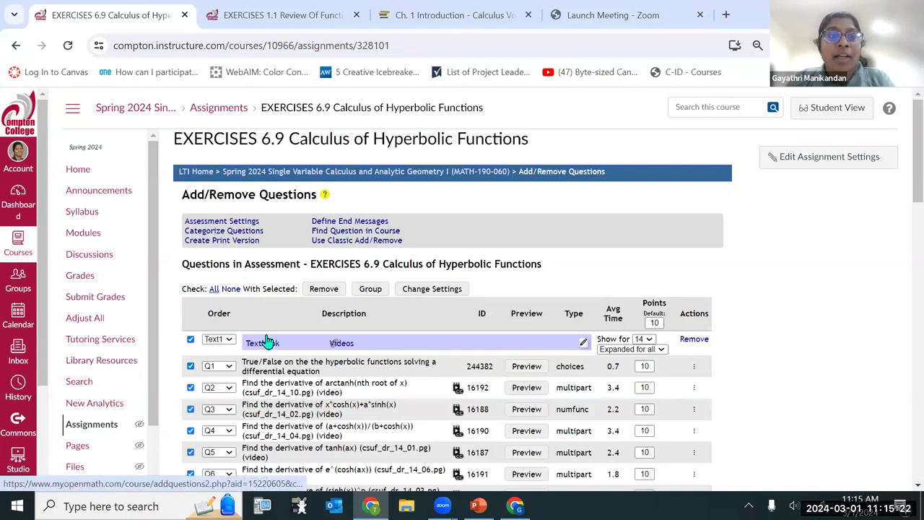
left_click(324, 289)
left_click(527, 140)
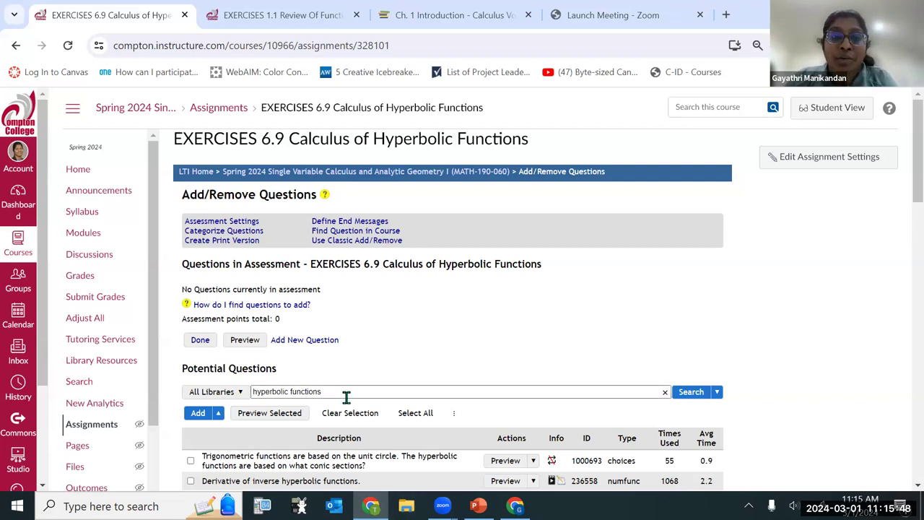
Clear the 'hyperbolic functions' search and switch the question source to existing assessments.
left_click_drag(346, 397, 183, 393)
key("BackSpace")
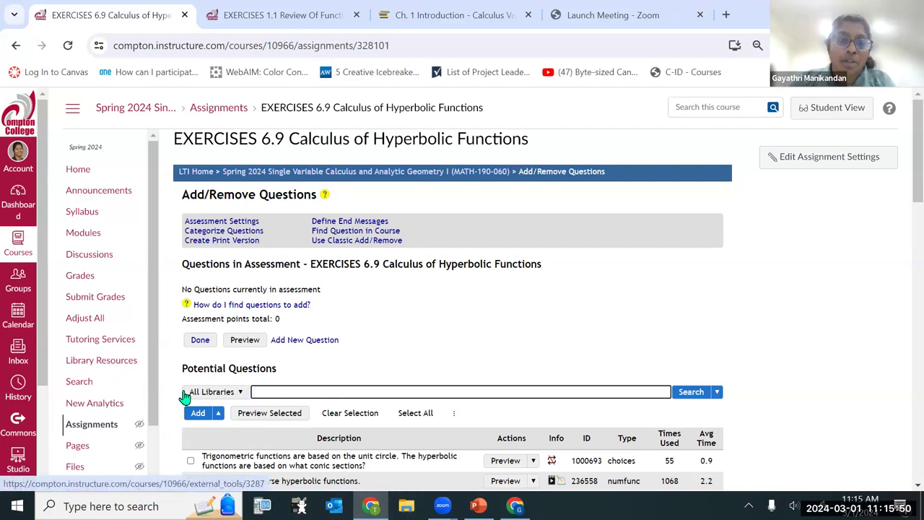
left_click(209, 392)
scroll(325, 318, "down", 3)
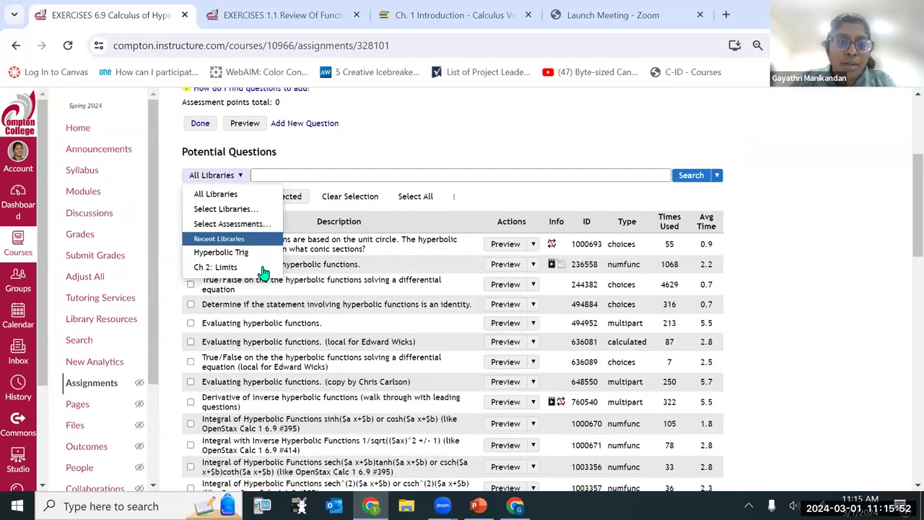
left_click(244, 226)
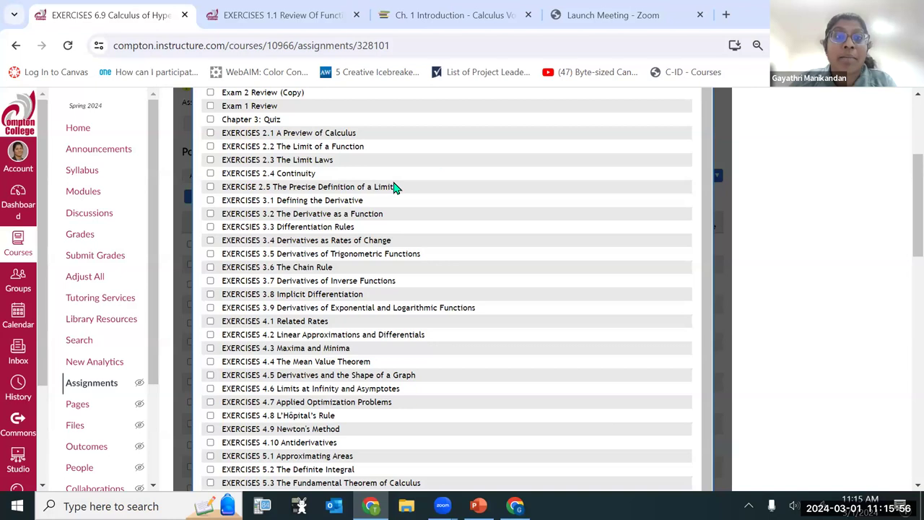
Load questions from Exam 1 Review, Exam 3 Review (Copy), Exam 2, Exam 2 Review (Copy) and EXERCISES 2.1.
scroll(390, 189, "up", 2)
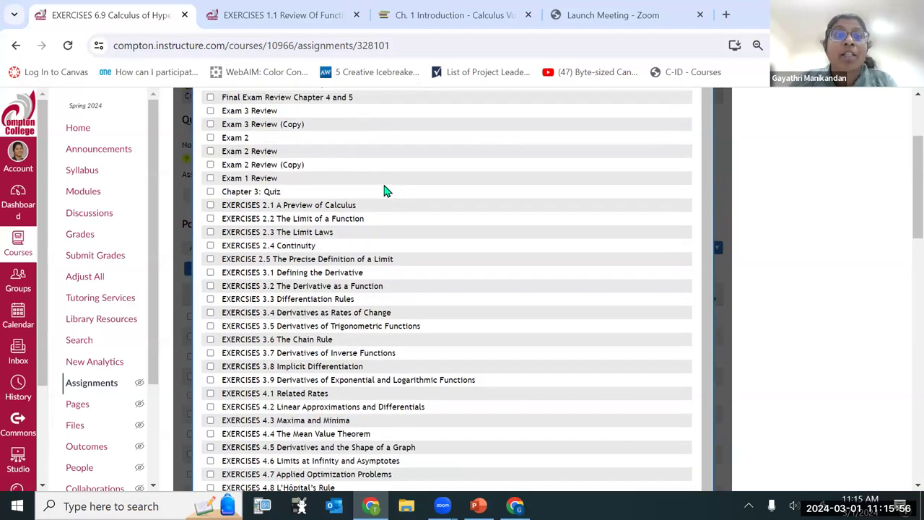
left_click(211, 179)
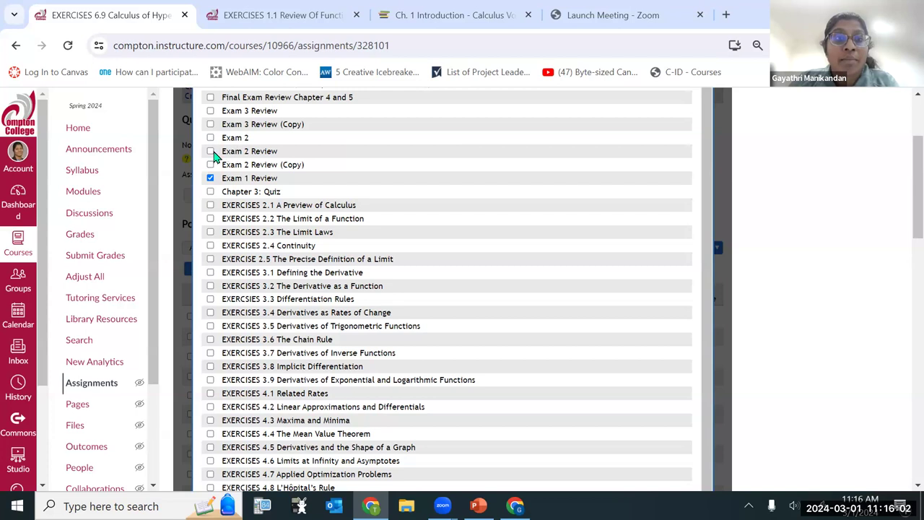
left_click(210, 124)
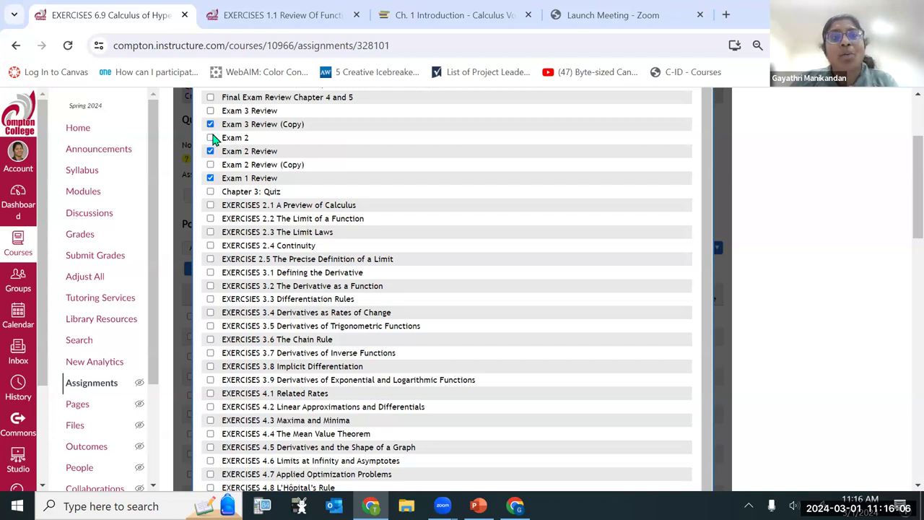
left_click(210, 138)
left_click(210, 164)
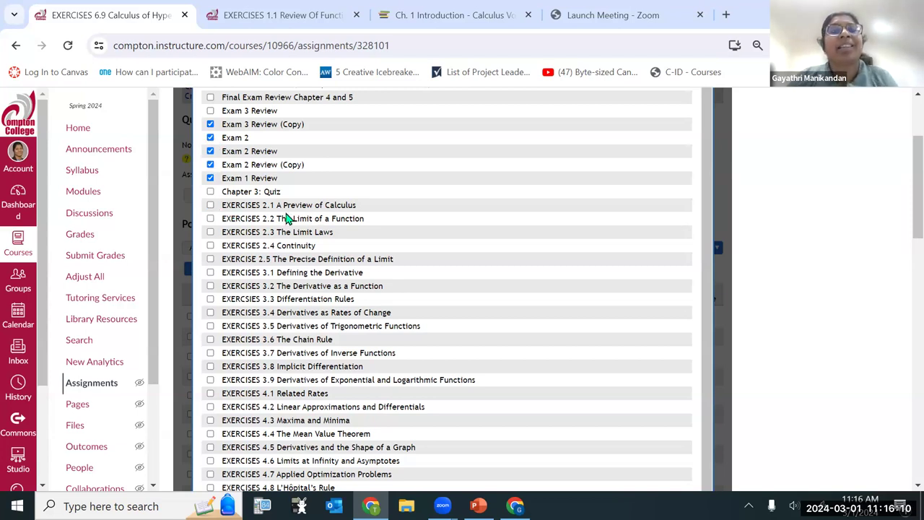
left_click(210, 205)
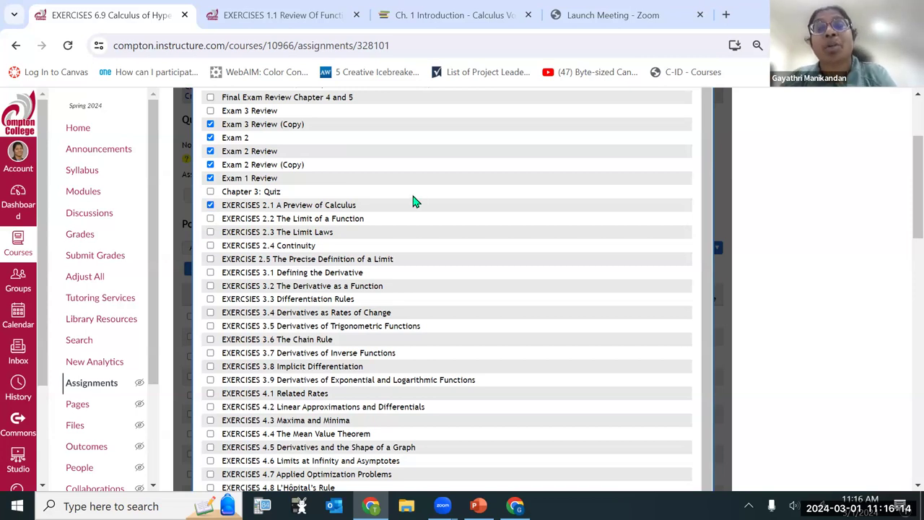
scroll(377, 250, "down", 10)
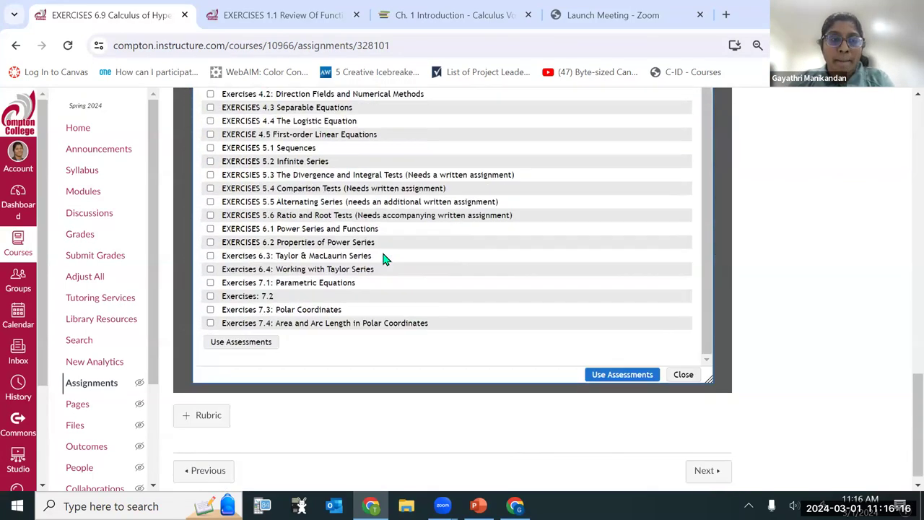
left_click(238, 344)
Mark four Exam 1 Review limit questions: poly, factor-and-cancel, 1/x − 1/a, and a²−x over a−√x.
scroll(390, 293, "down", 3)
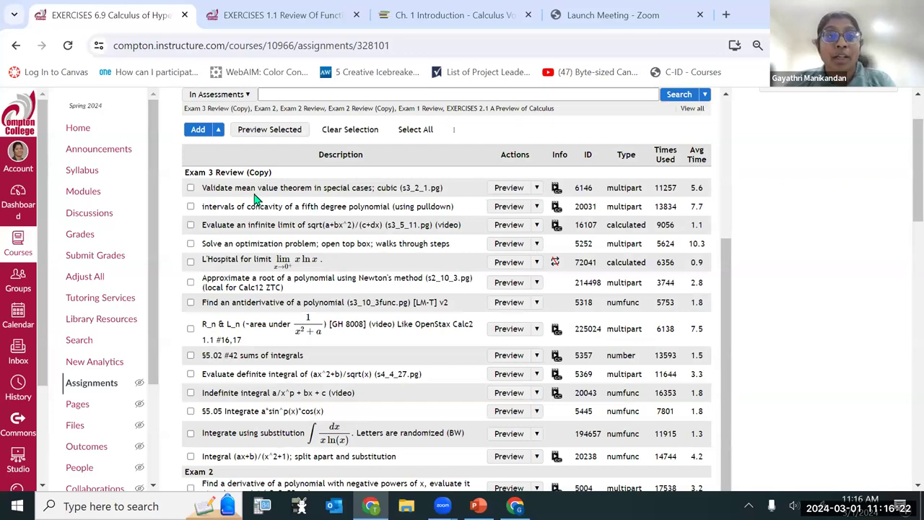
scroll(289, 220, "down", 1)
scroll(287, 219, "down", 4)
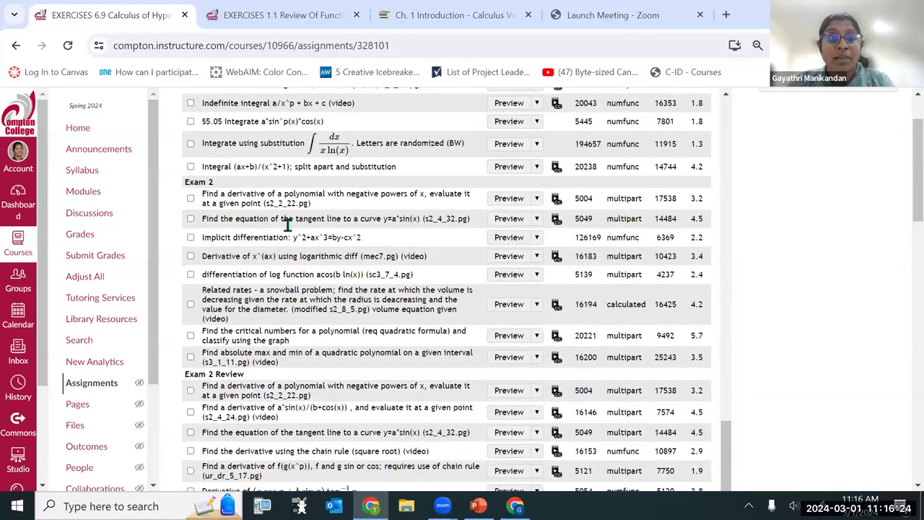
scroll(260, 219, "up", 2)
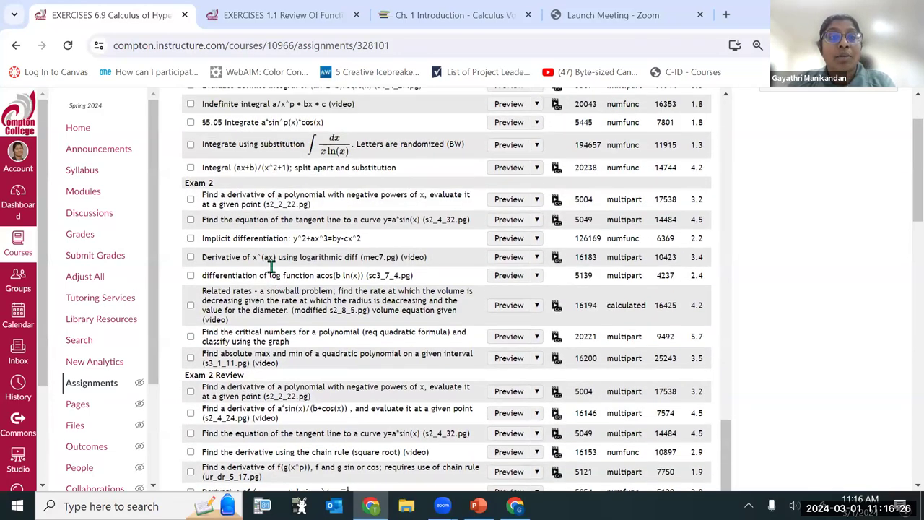
scroll(278, 245, "down", 3)
scroll(329, 199, "down", 15)
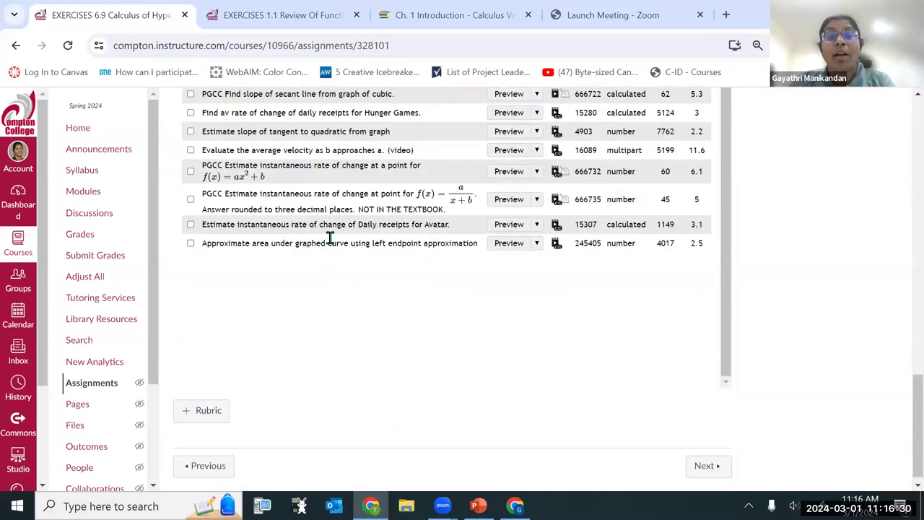
scroll(400, 227, "up", 2)
scroll(403, 233, "up", 4)
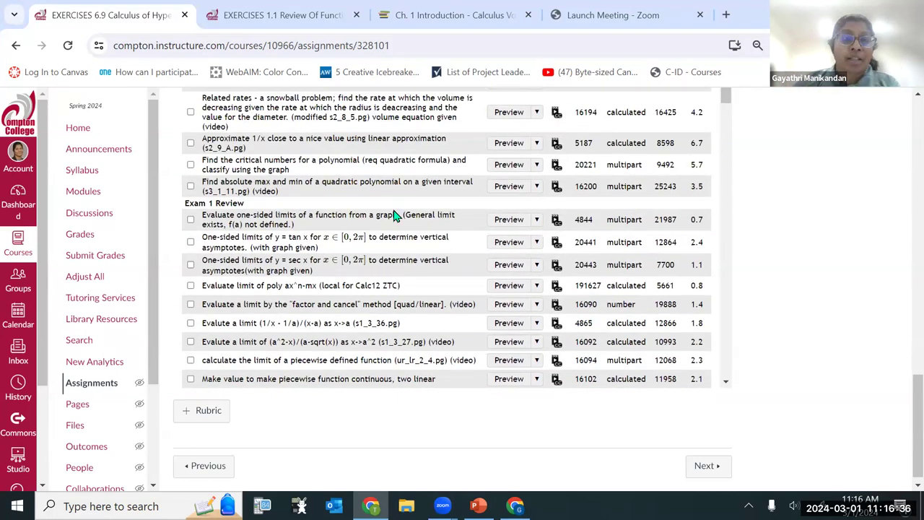
left_click(191, 285)
left_click(190, 305)
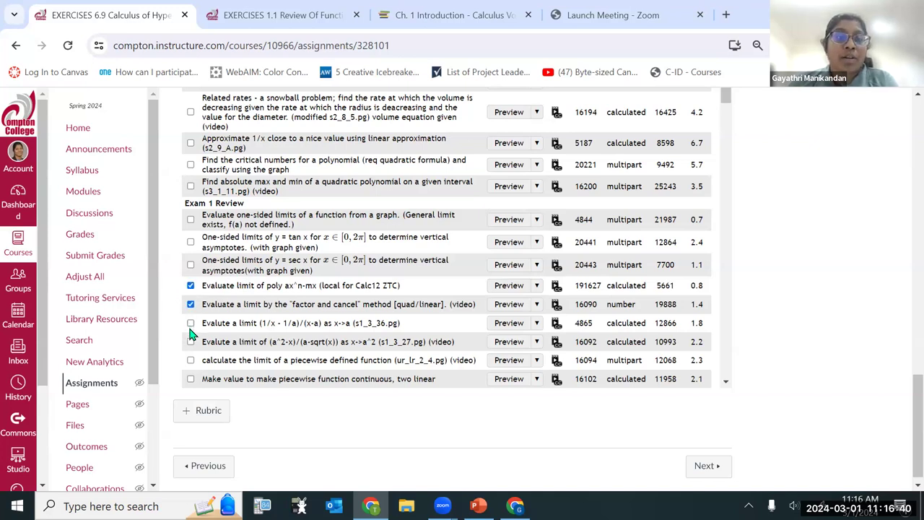
left_click(191, 323)
left_click(191, 342)
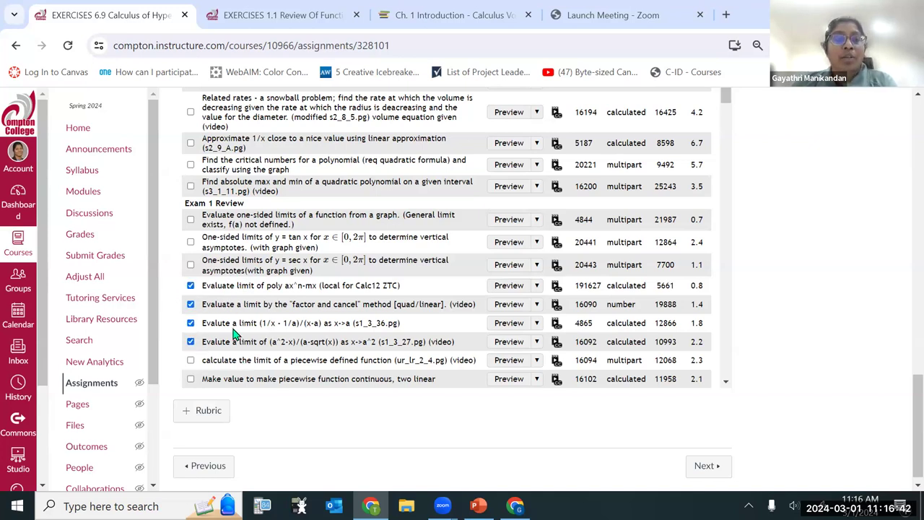
scroll(277, 321, "down", 5)
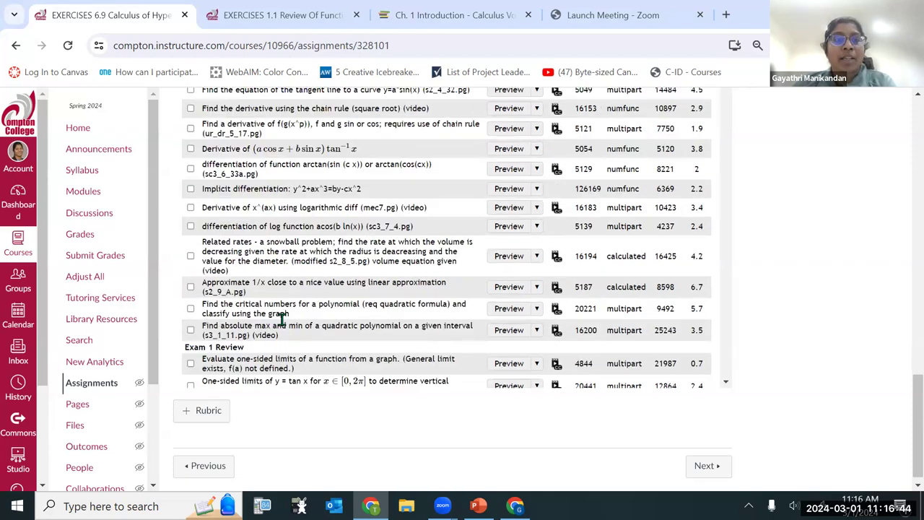
scroll(276, 316, "up", 15)
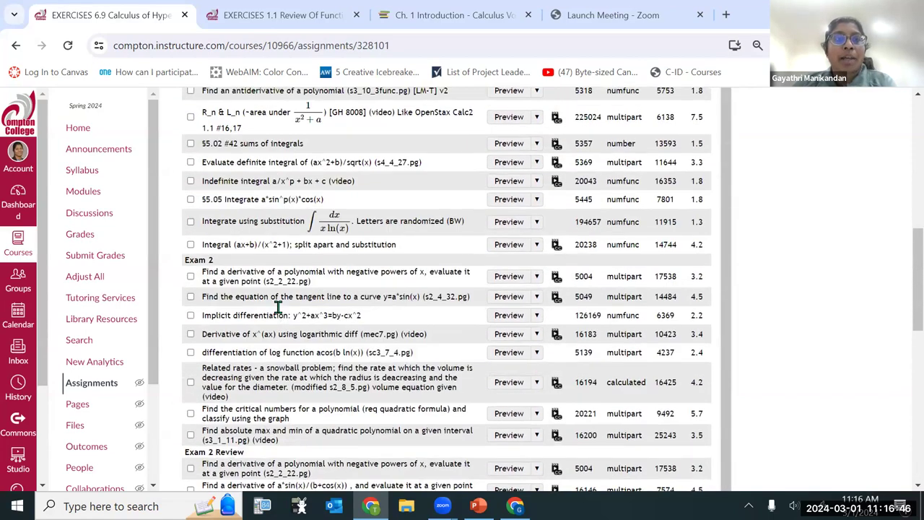
Add the four limit questions as group Q1, picking 1 of 4 without replacement for 10 points.
left_click(218, 277)
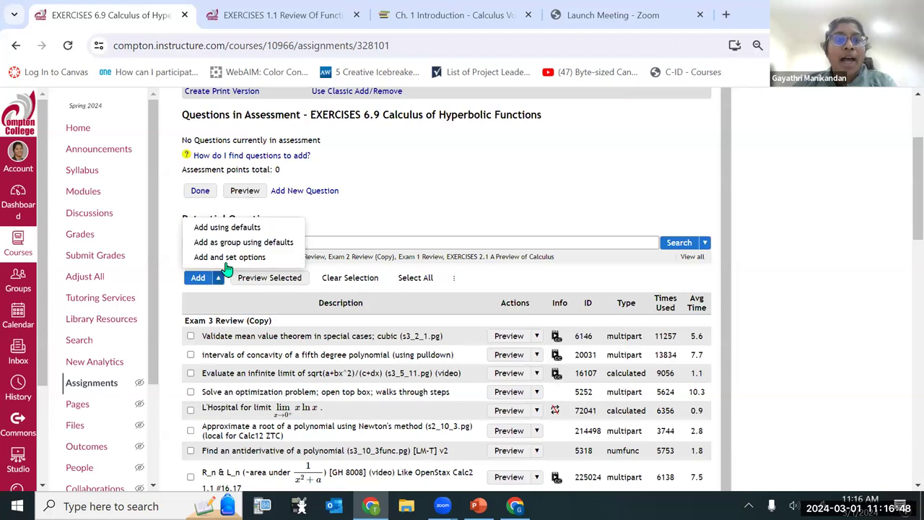
left_click(233, 245)
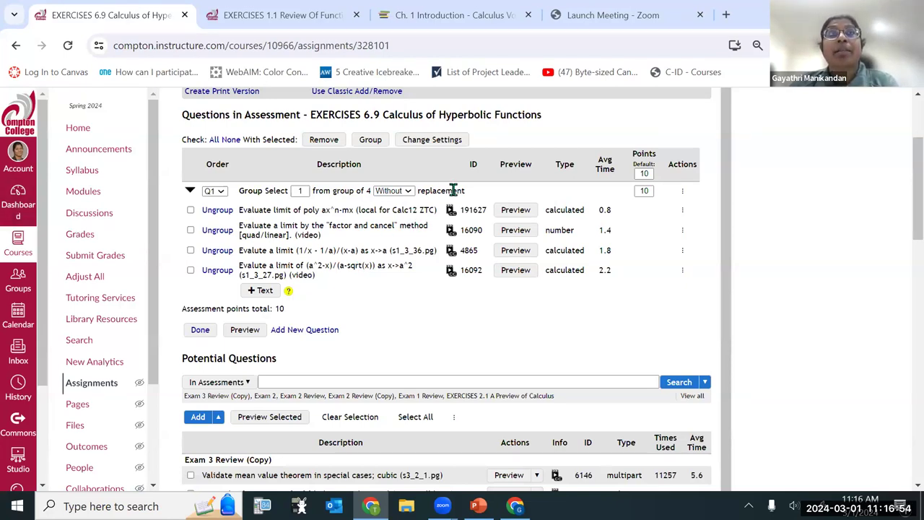
left_click(406, 192)
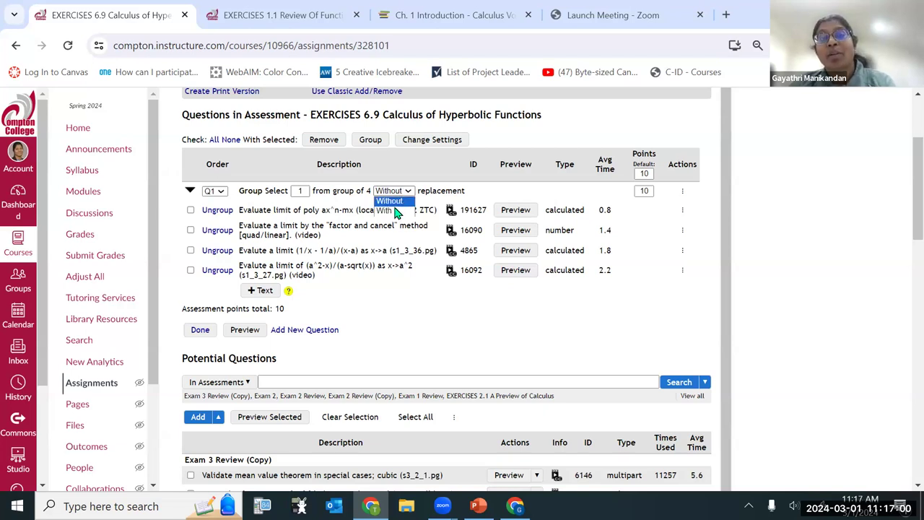
left_click(465, 319)
scroll(468, 313, "down", 10)
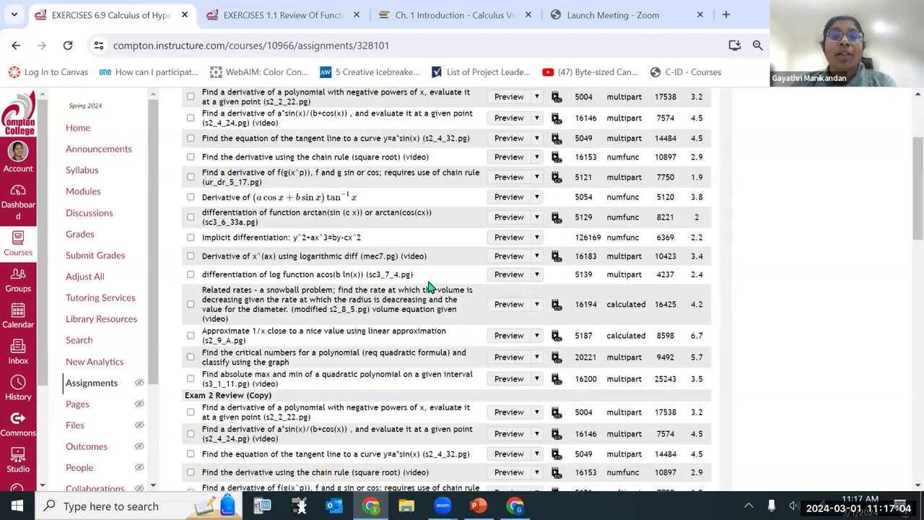
scroll(426, 285, "down", 10)
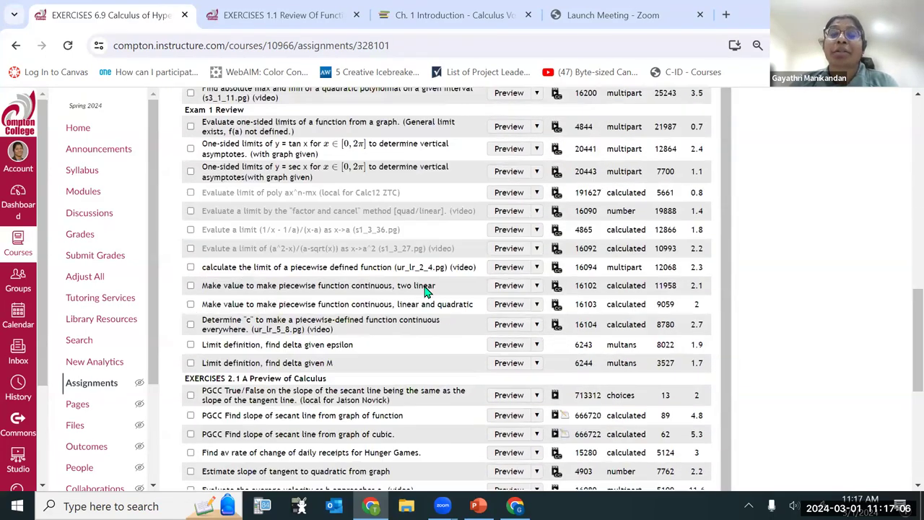
scroll(316, 318, "down", 3)
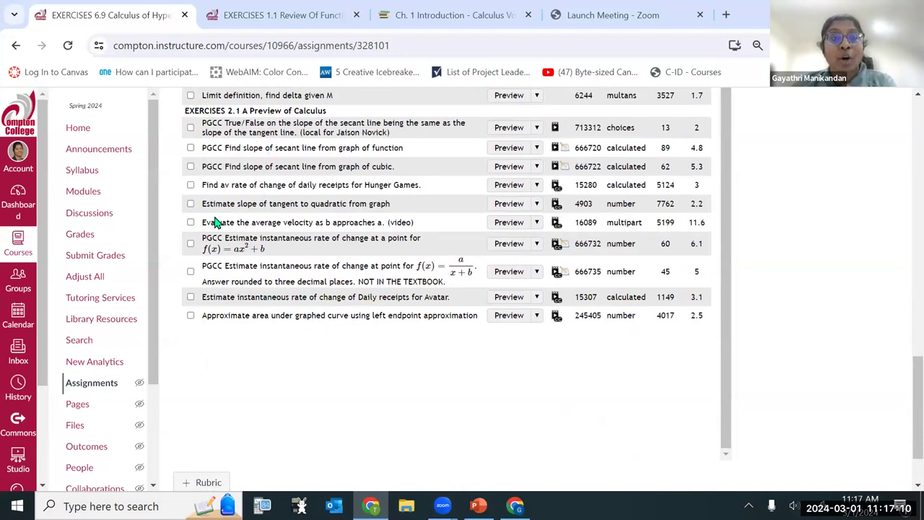
Mark five EXERCISES 2.1 questions: average velocity, tangent slope, average rate, and two secant slopes.
left_click(191, 222)
left_click(191, 203)
left_click(190, 185)
left_click(190, 166)
left_click(191, 147)
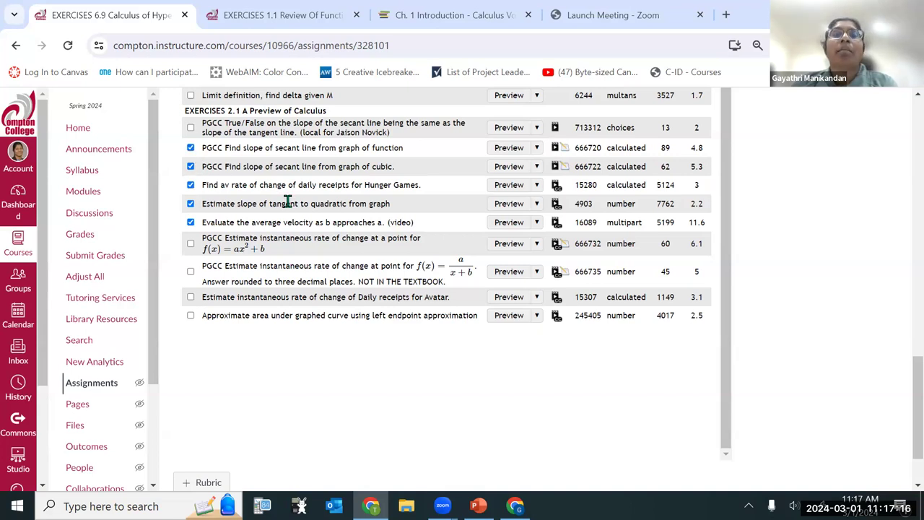
Add the five marked questions as a second group using defaults.
scroll(287, 202, "up", 10)
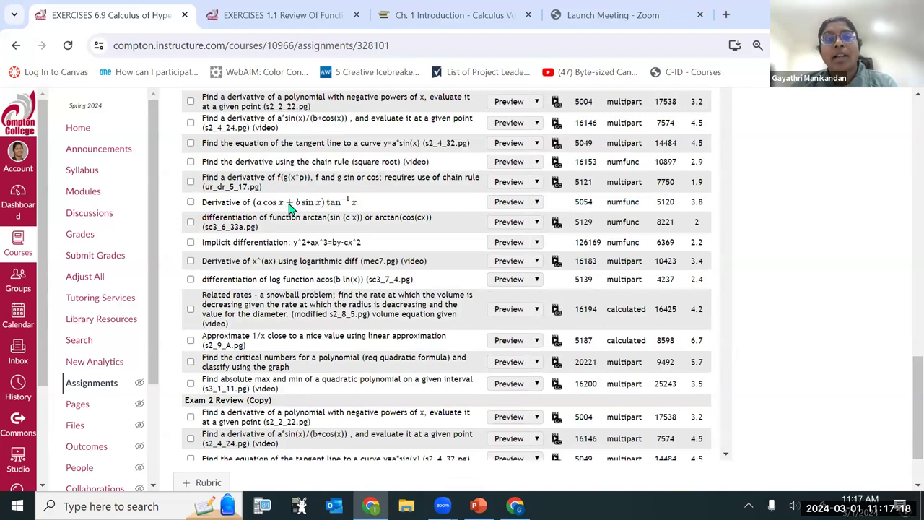
scroll(264, 215, "up", 10)
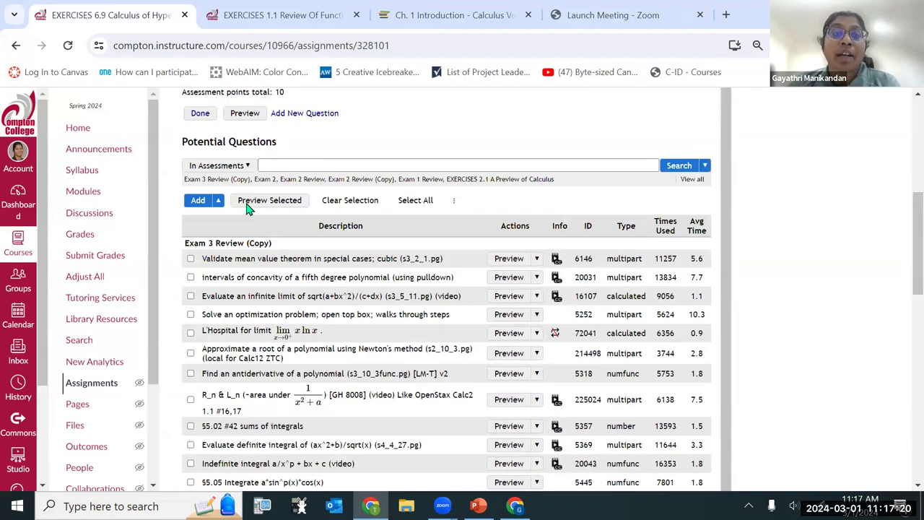
left_click(218, 202)
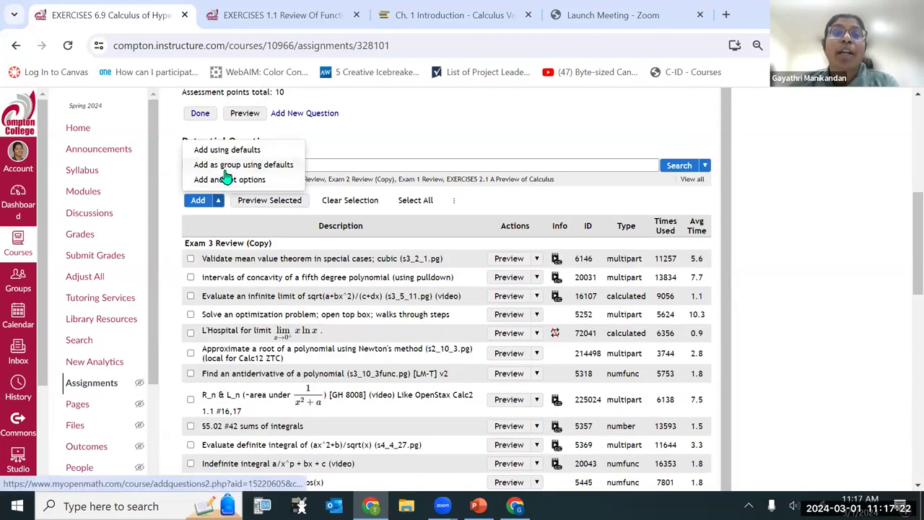
left_click(226, 171)
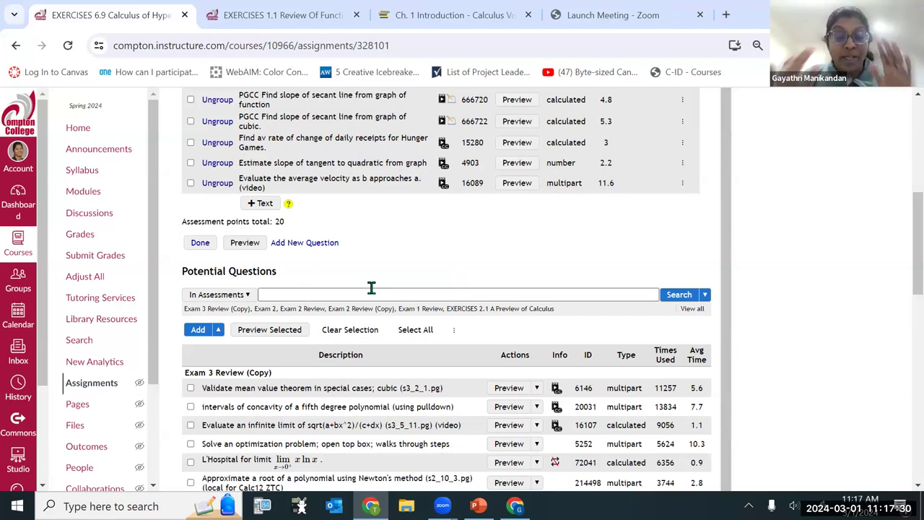
Search all question libraries for derivative questions and browse the results.
left_click(241, 295)
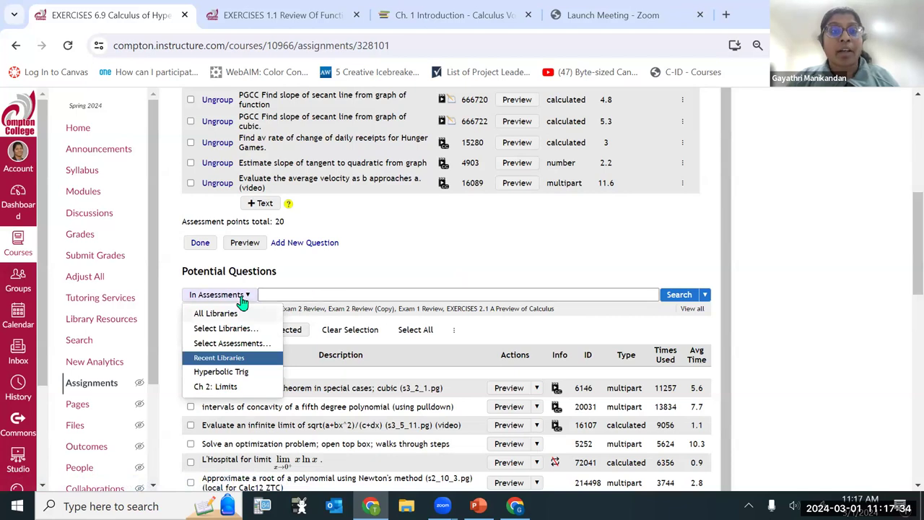
left_click(239, 315)
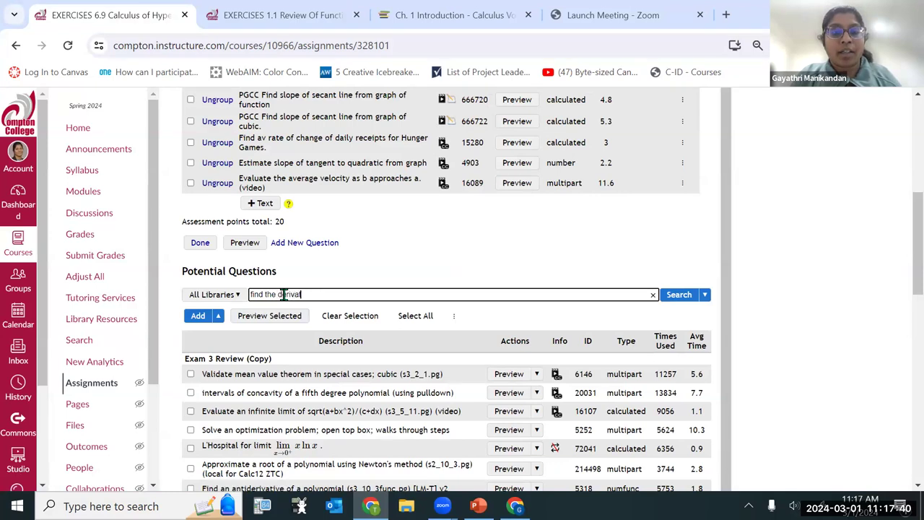
type("e")
key("Return")
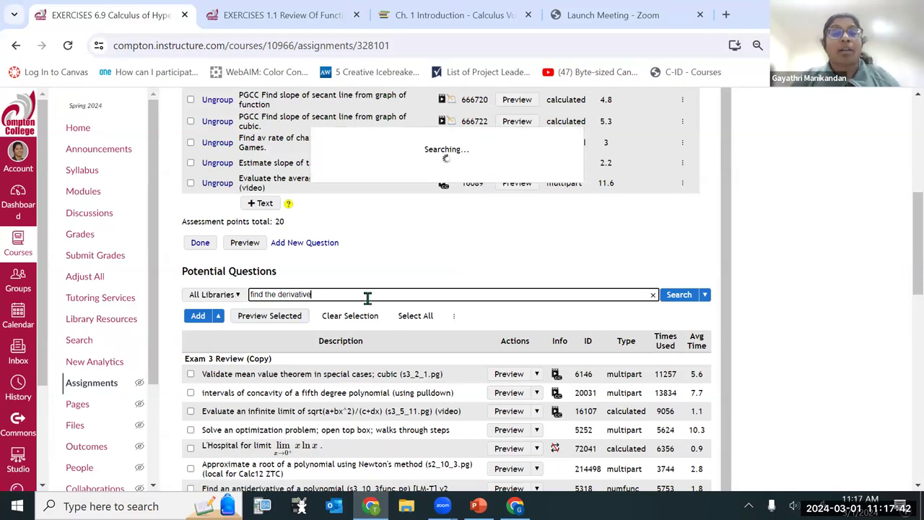
scroll(433, 315, "down", 3)
scroll(435, 310, "down", 10)
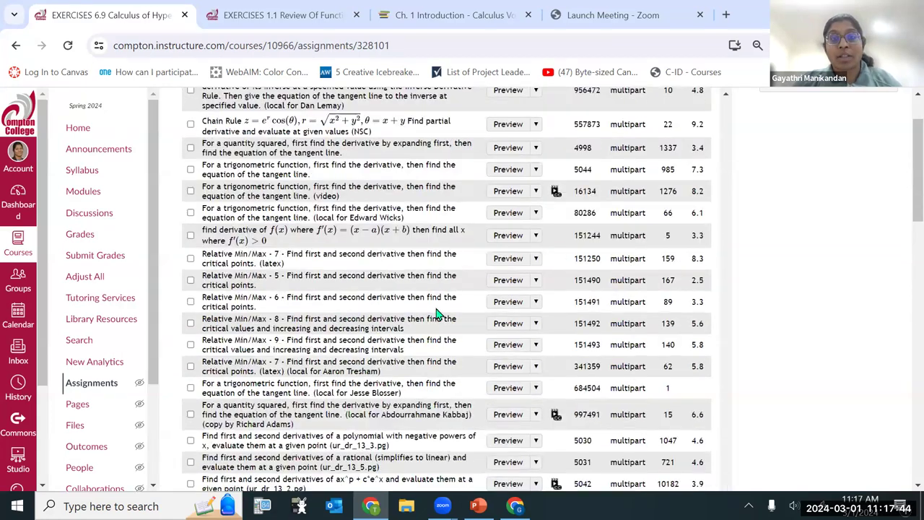
scroll(433, 321, "down", 6)
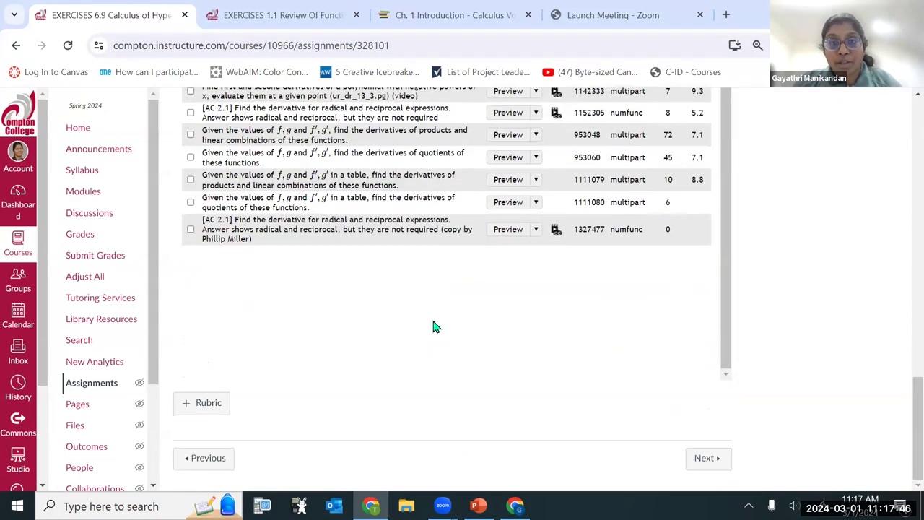
scroll(433, 329, "up", 3)
scroll(412, 289, "up", 8)
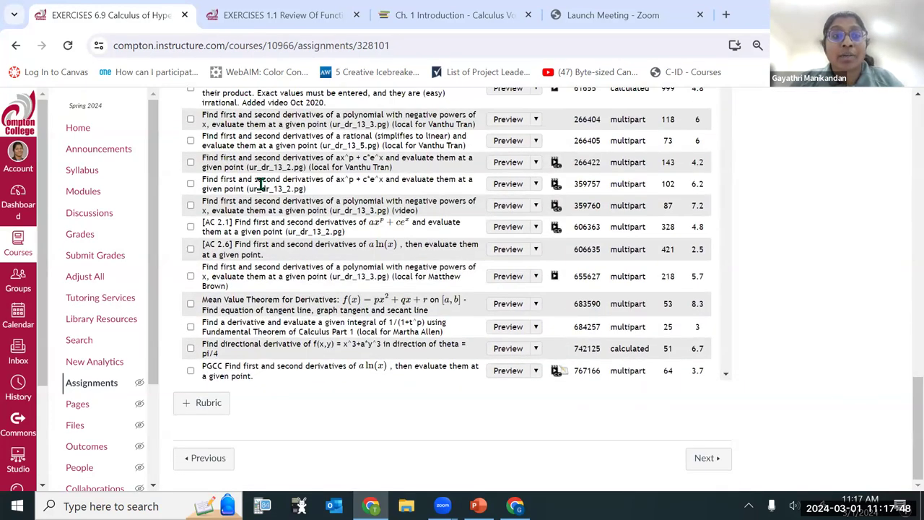
scroll(303, 188, "up", 20)
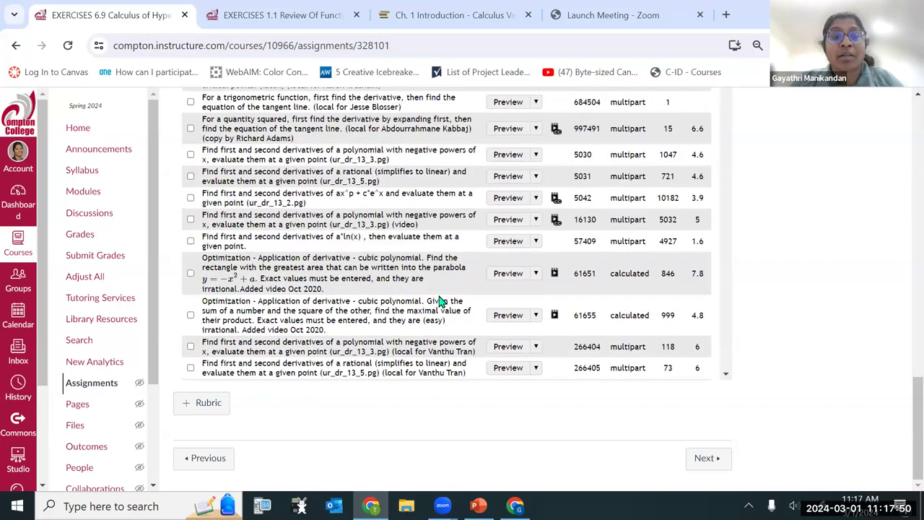
scroll(304, 221, "up", 1)
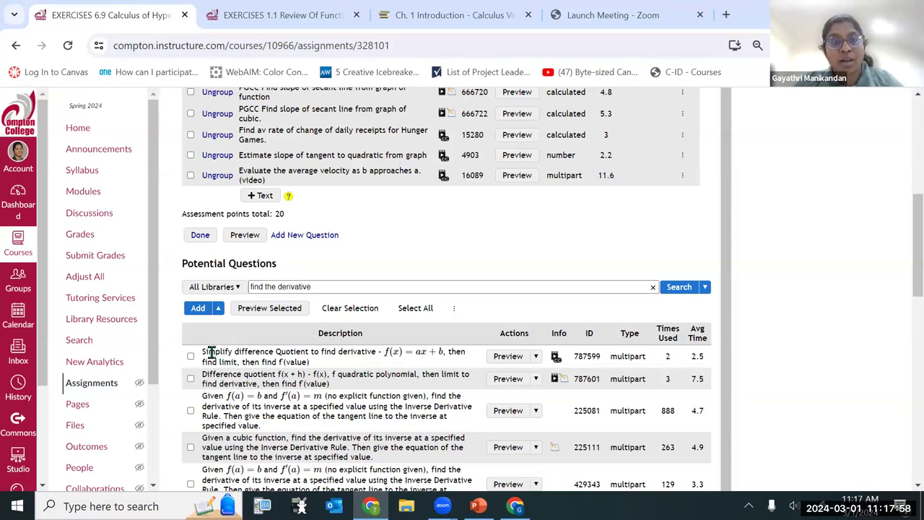
Check and preview the Simplify difference Quotient question, then add it as Q3.
left_click(190, 356)
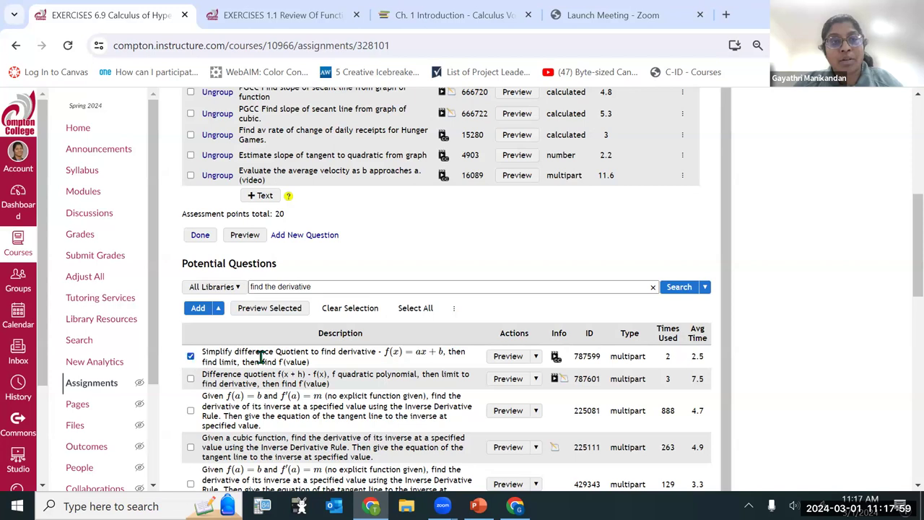
left_click(505, 356)
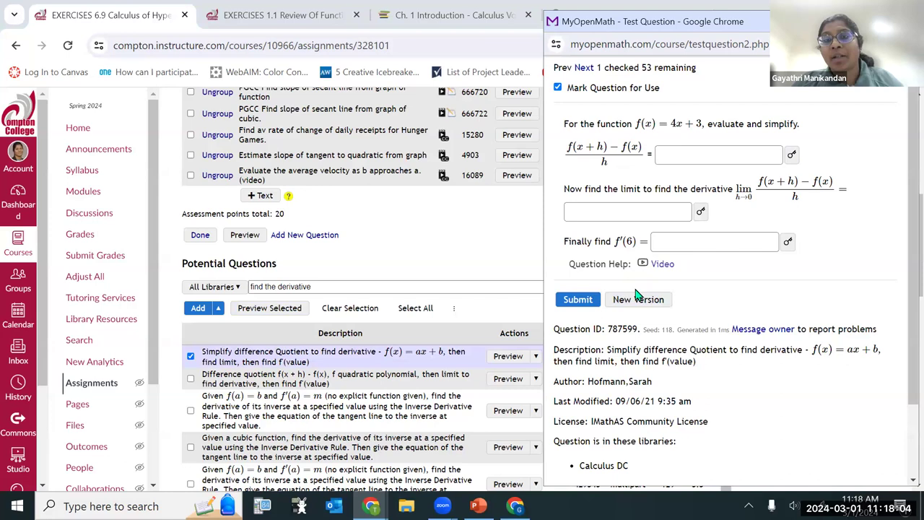
left_click(200, 470)
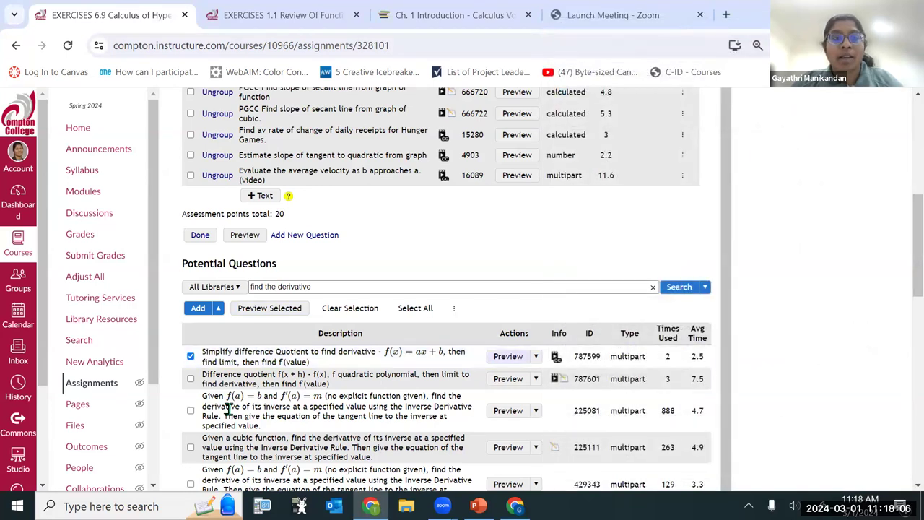
left_click(198, 310)
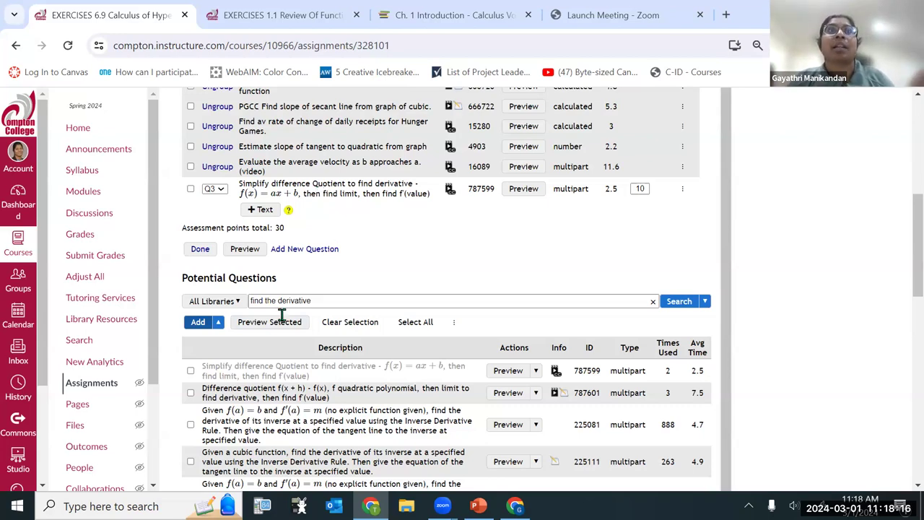
scroll(381, 296, "down", 2)
scroll(381, 296, "down", 10)
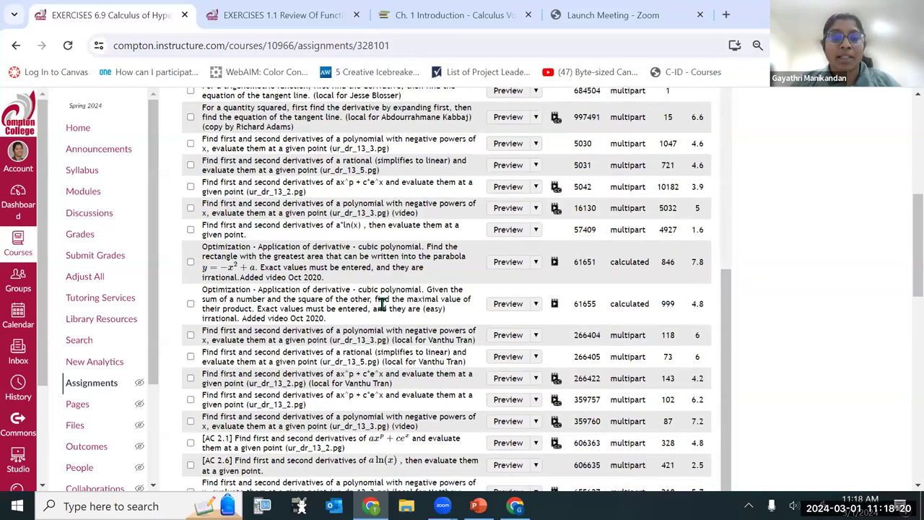
scroll(381, 305, "down", 8)
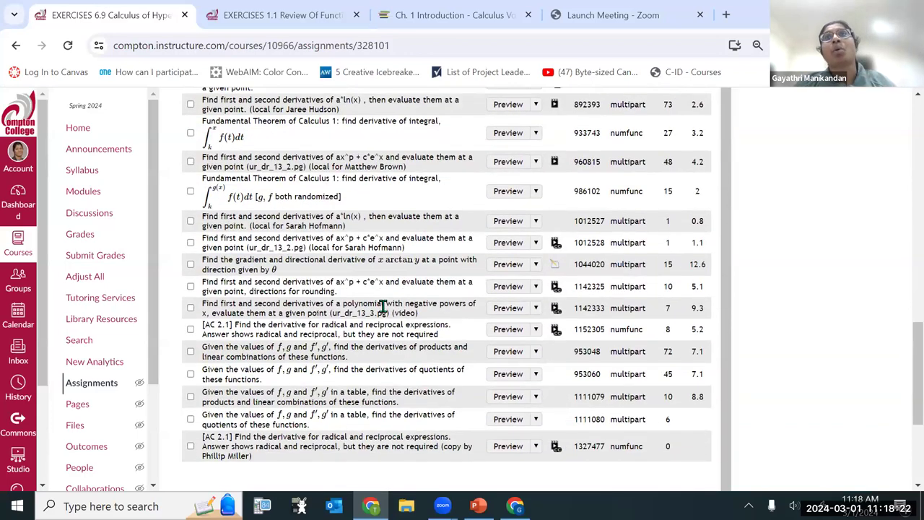
scroll(381, 305, "up", 15)
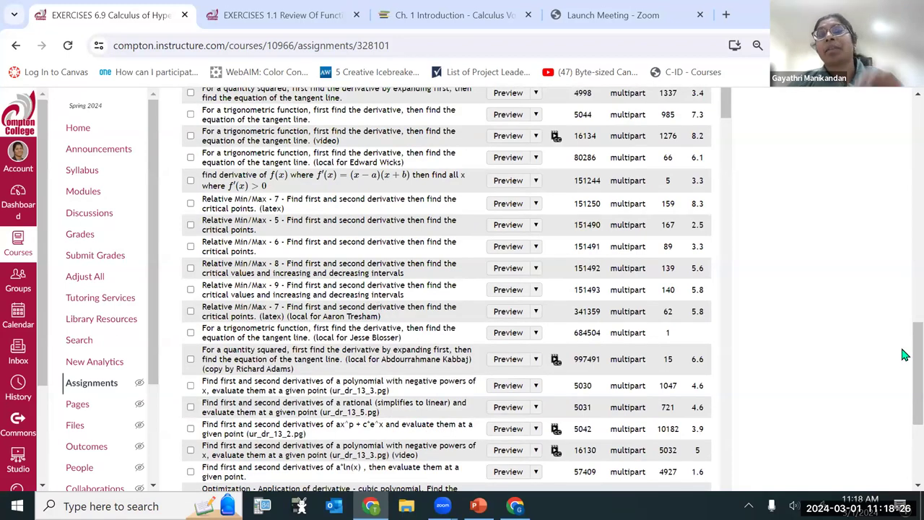
scroll(906, 352, "up", 4)
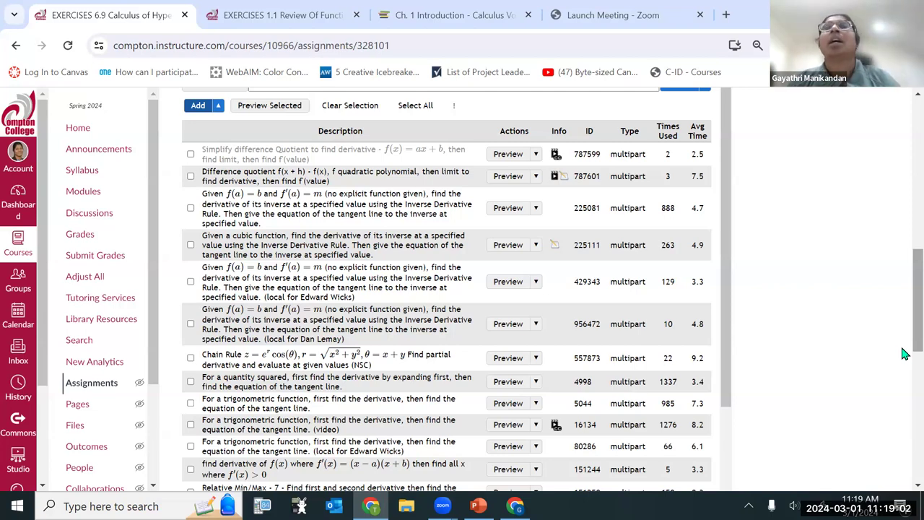
Set the first question group to pick 2 questions.
scroll(454, 243, "up", 15)
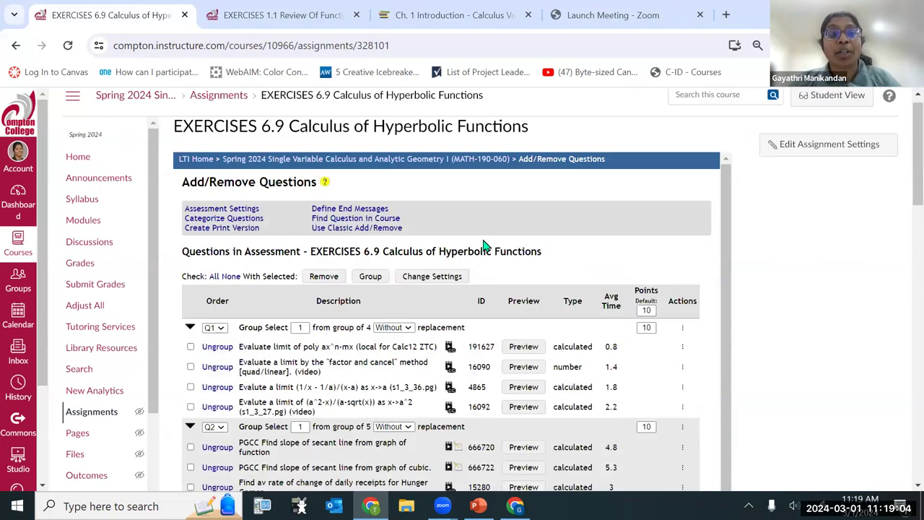
scroll(483, 245, "down", 3)
scroll(423, 242, "up", 3)
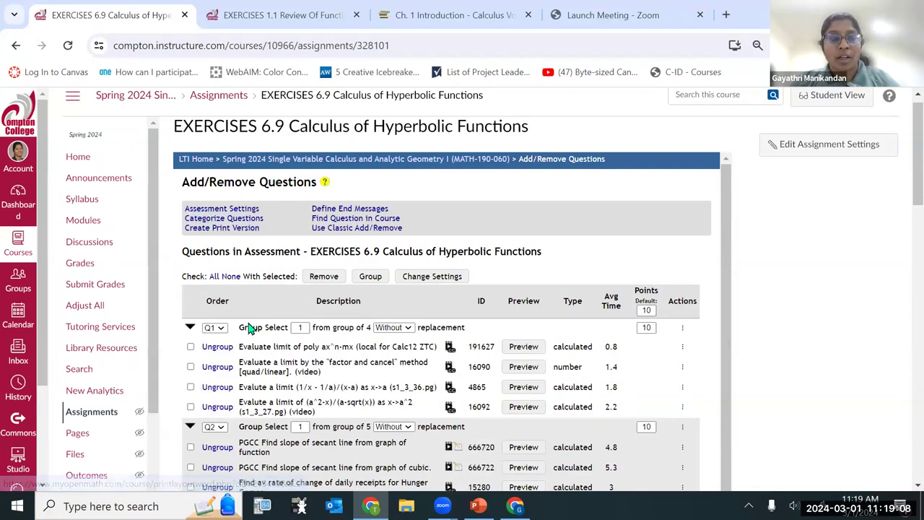
double_click(301, 327)
type("2")
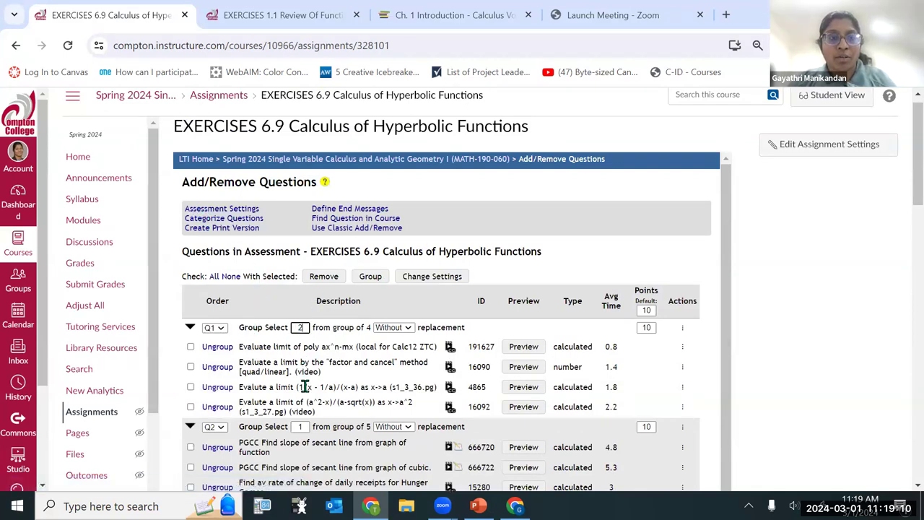
Set the second group to pick 2 questions, correcting the mistyped 12, bringing the total to 50 points.
left_click(301, 426)
type("2")
left_click(846, 281)
double_click(307, 433)
type("2")
left_click(833, 409)
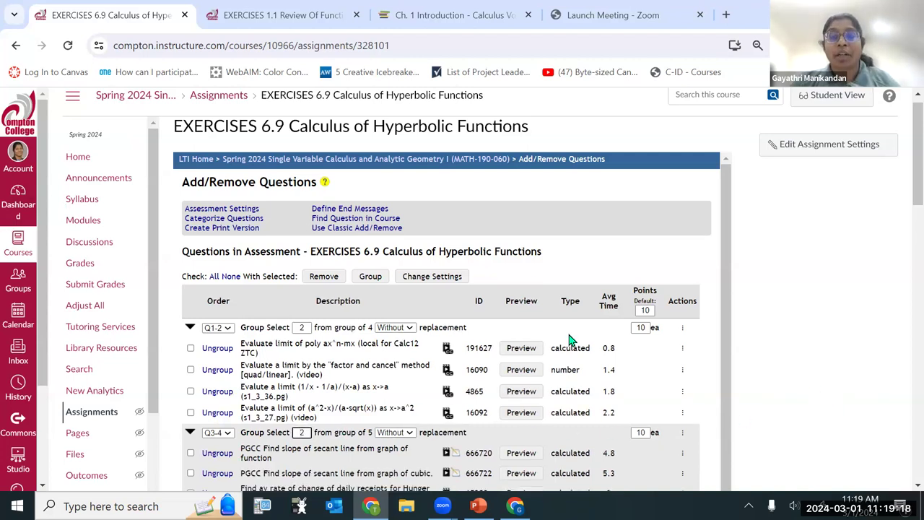
scroll(578, 340, "down", 3)
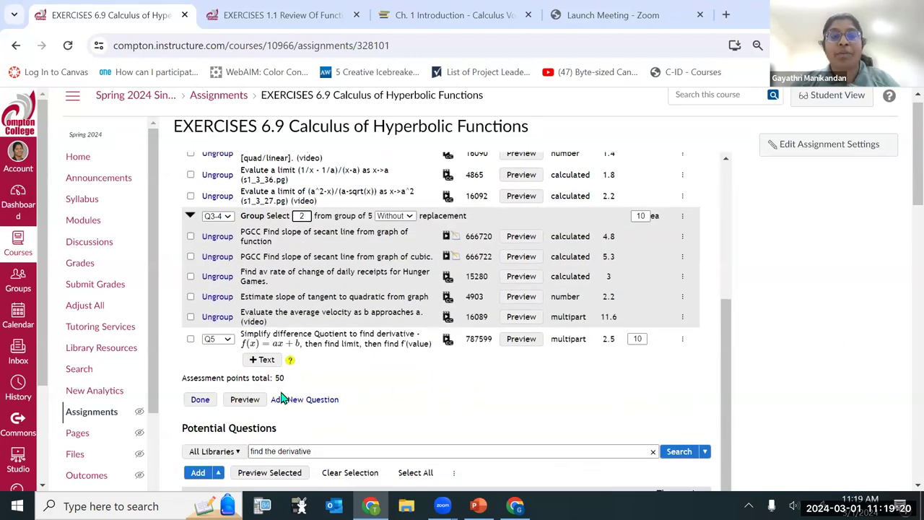
scroll(310, 268, "up", 3)
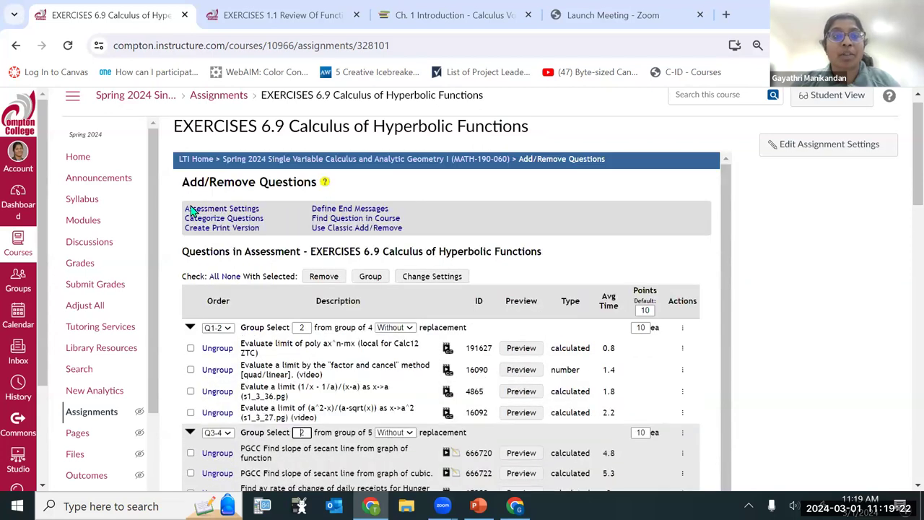
scroll(575, 255, "down", 3)
scroll(242, 364, "up", 3)
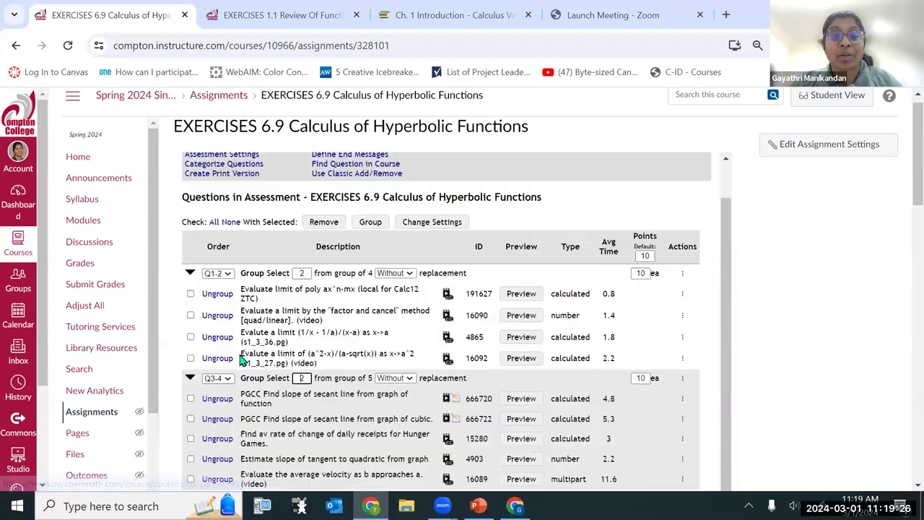
Open EXERCISES 6.9's Modify Assessment settings and scroll down to Core Options.
left_click(226, 209)
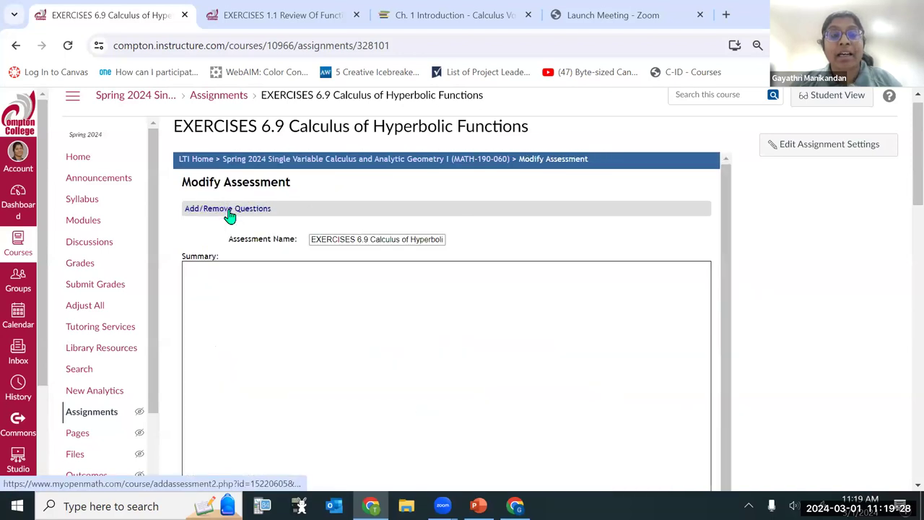
scroll(381, 285, "down", 1)
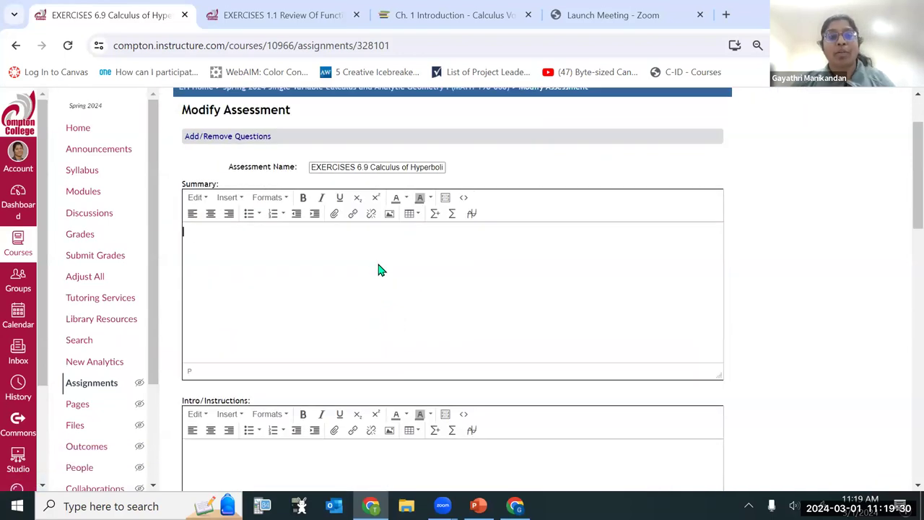
type("ho")
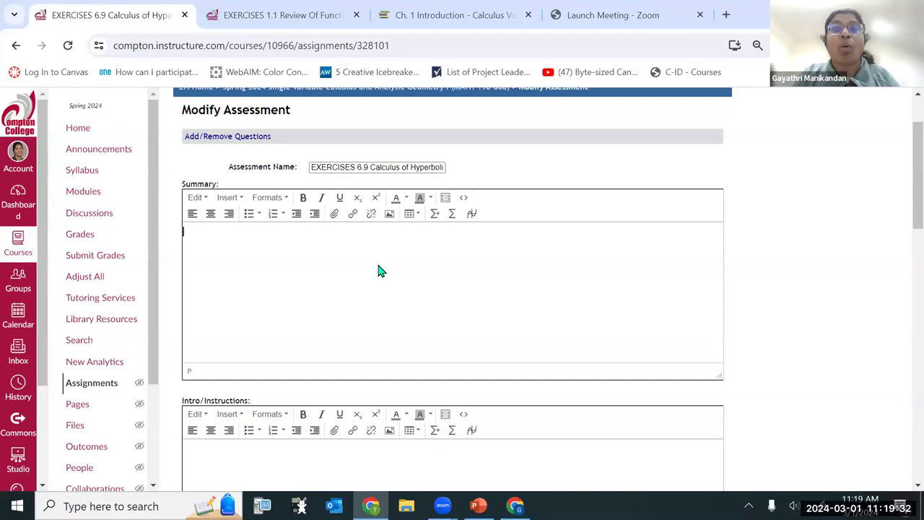
scroll(365, 311, "down", 4)
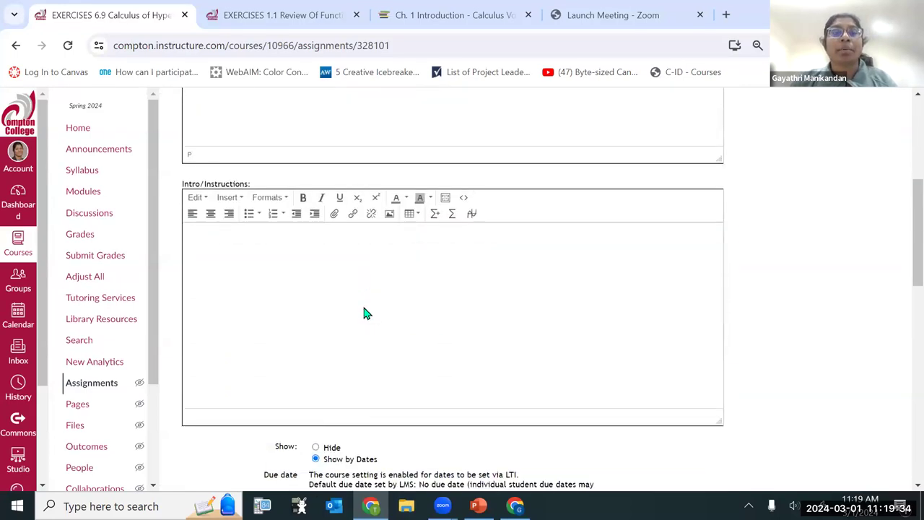
scroll(587, 252, "down", 2)
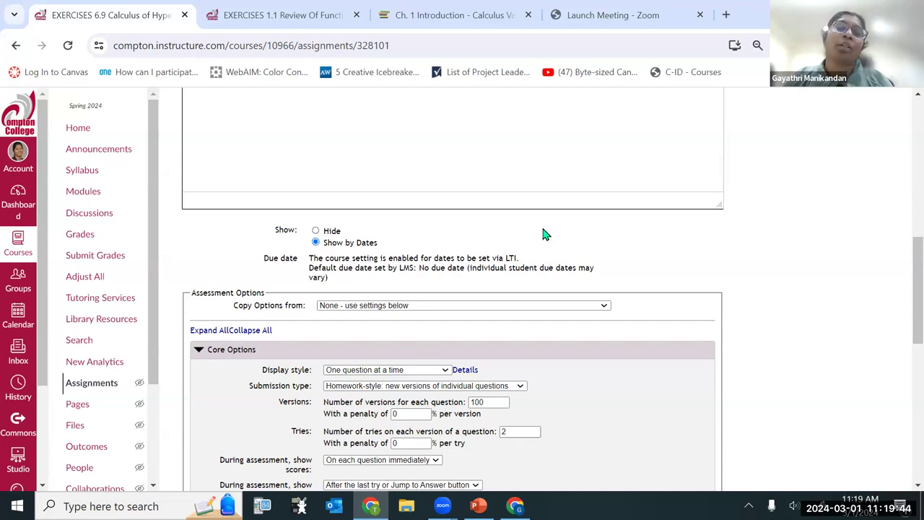
scroll(485, 250, "down", 2)
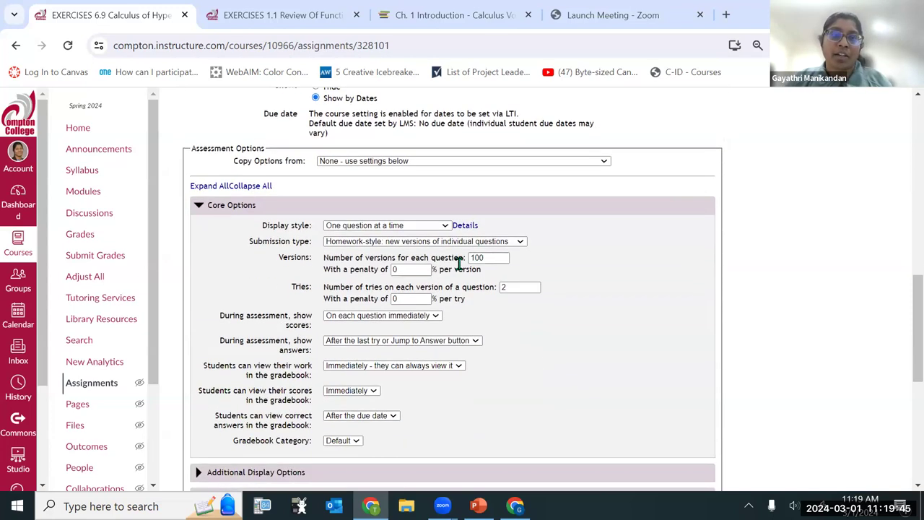
Make submissions quiz-style with whole retakes and reduce allowed attempts from 100 to 2.
left_click(417, 244)
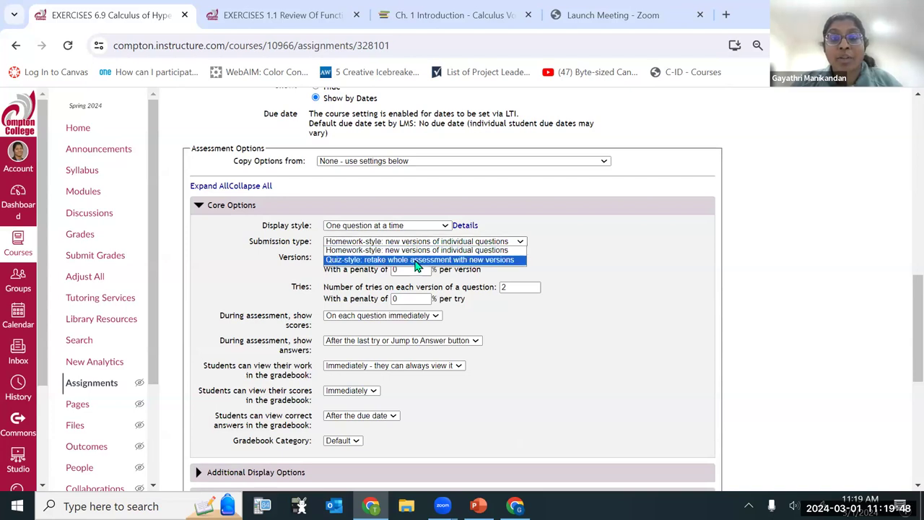
left_click(416, 261)
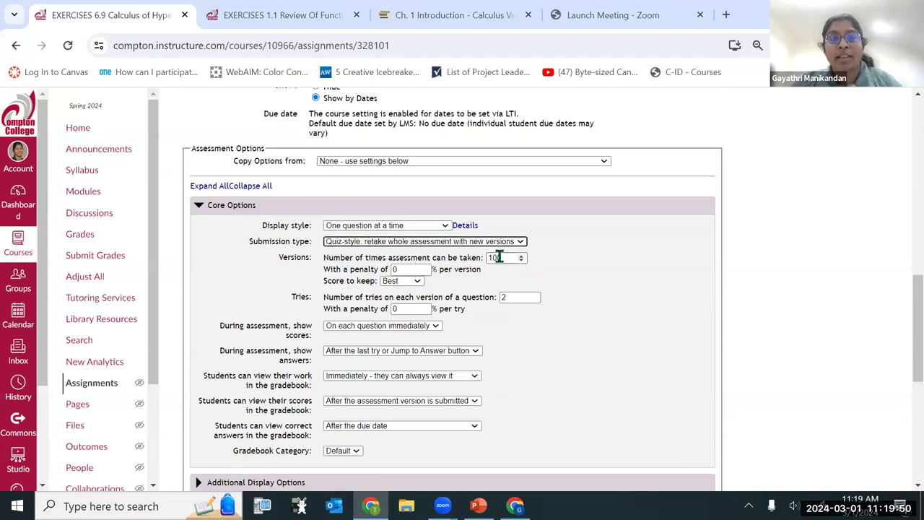
left_click_drag(501, 258, 448, 264)
type("2")
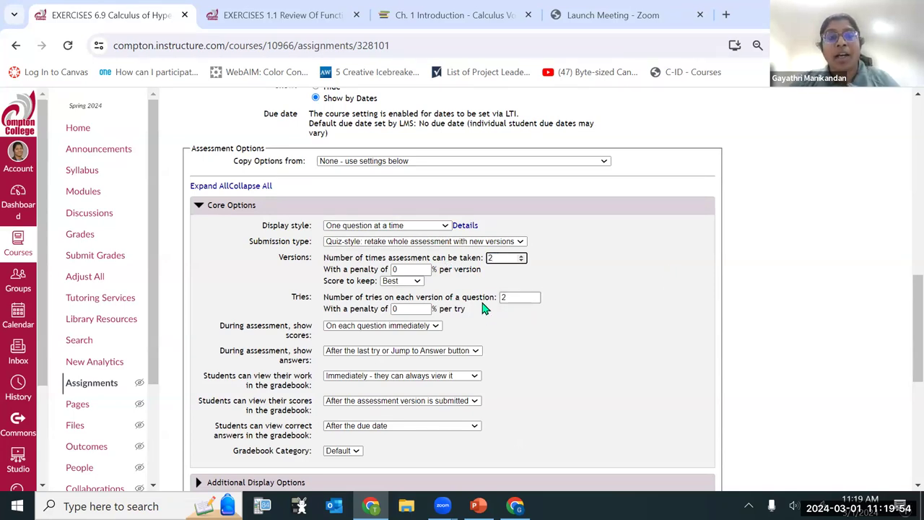
scroll(483, 308, "down", 2)
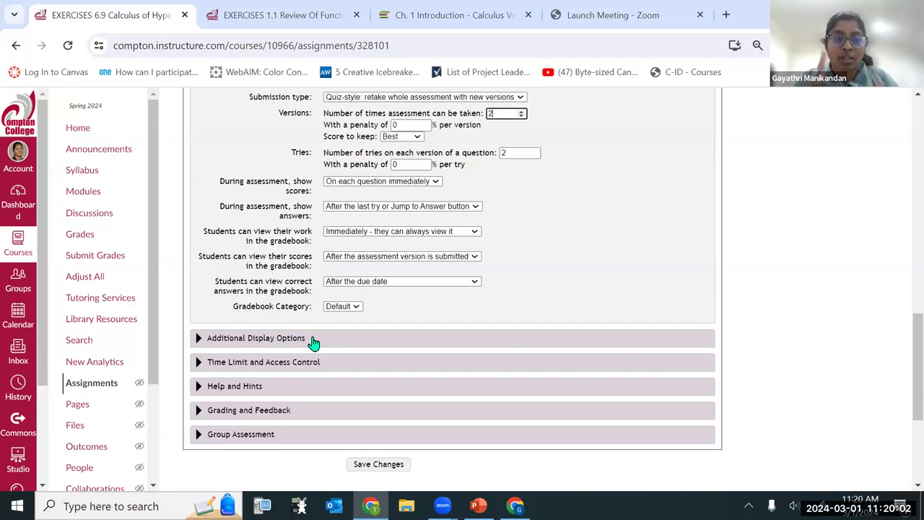
Under Additional Display Options, provide Show Work boxes During assessment, keeping Essay work entry.
left_click(287, 340)
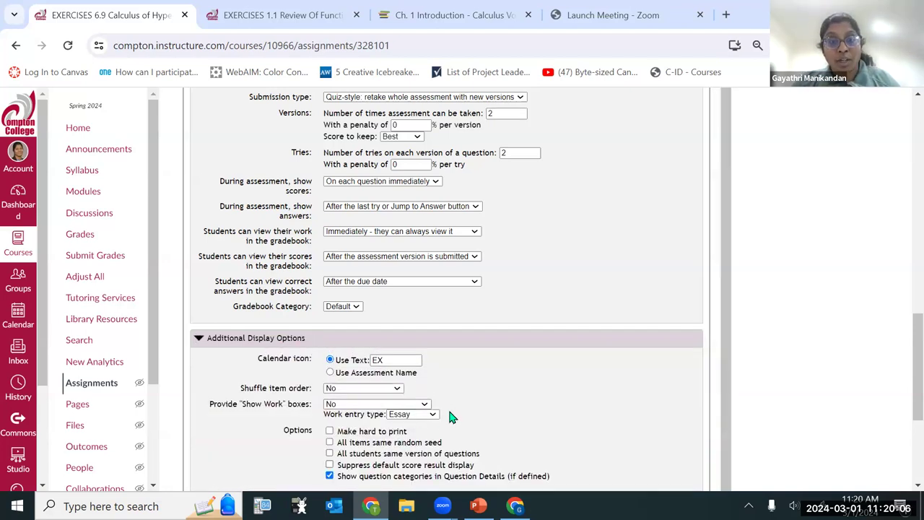
scroll(450, 412, "down", 2)
left_click(343, 309)
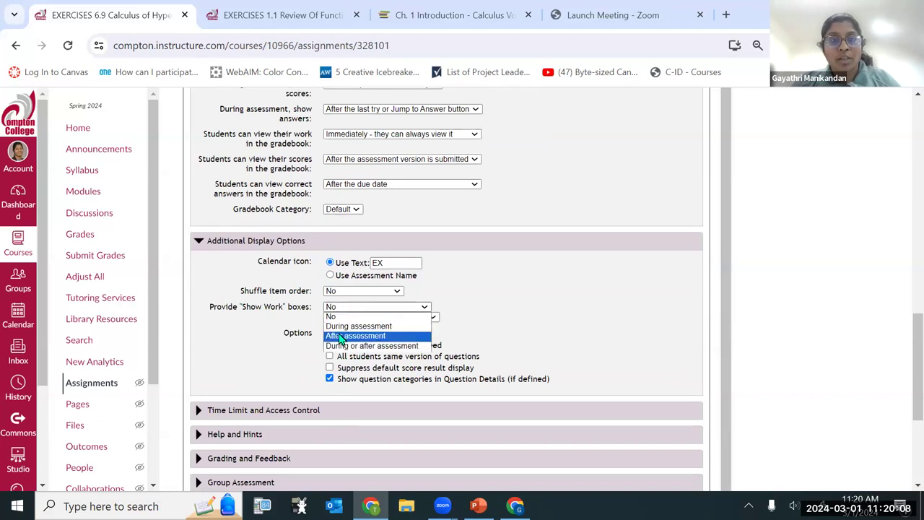
left_click(338, 346)
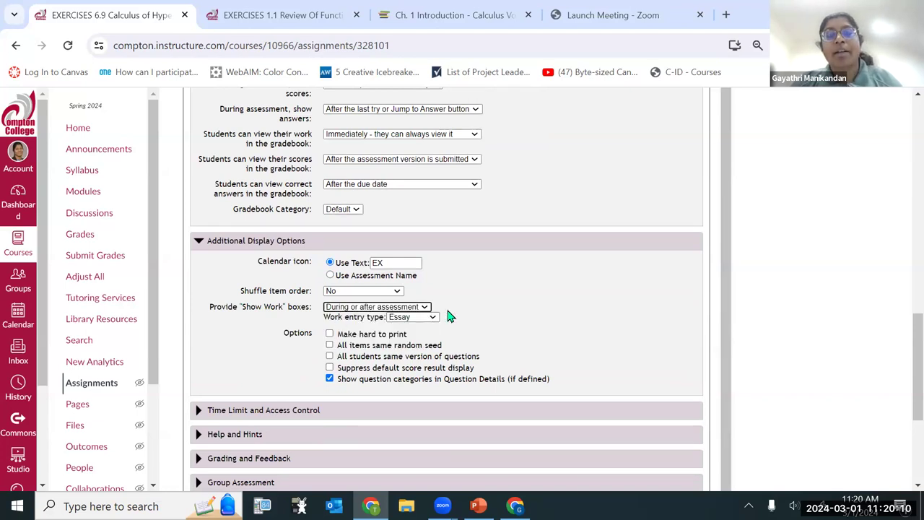
left_click(420, 307)
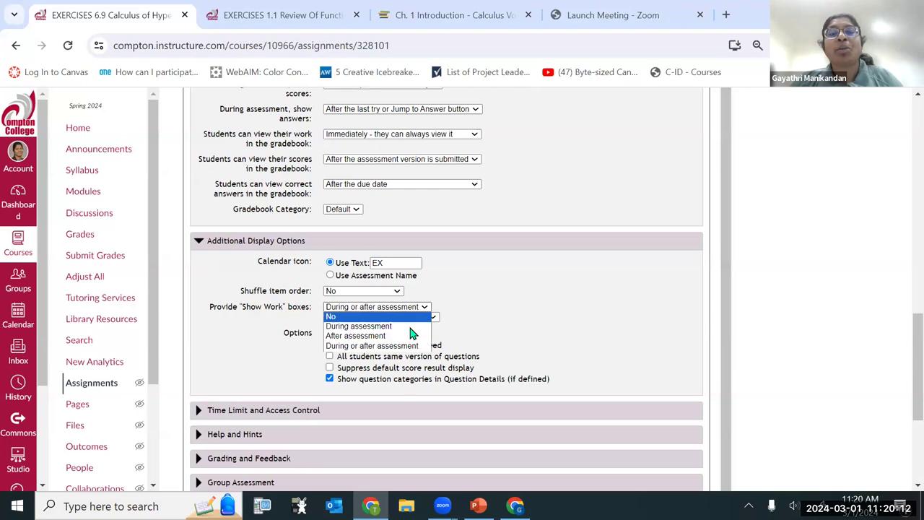
left_click(361, 326)
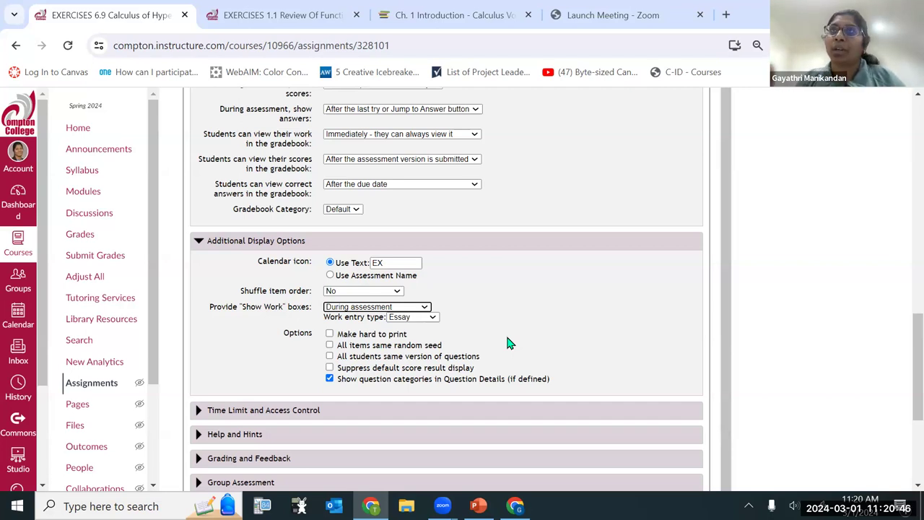
scroll(568, 328, "down", 1)
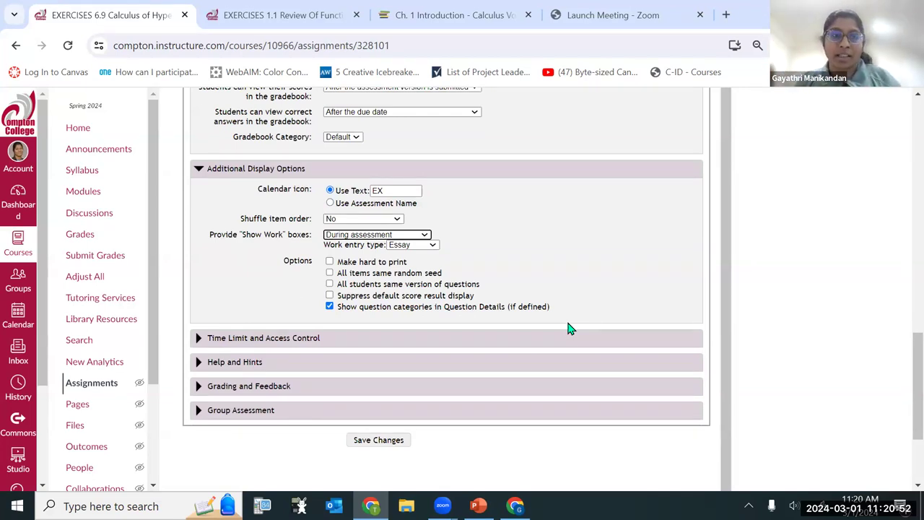
Set a 120-minute time limit and allow working past it with a 30-minute grace period.
left_click(256, 339)
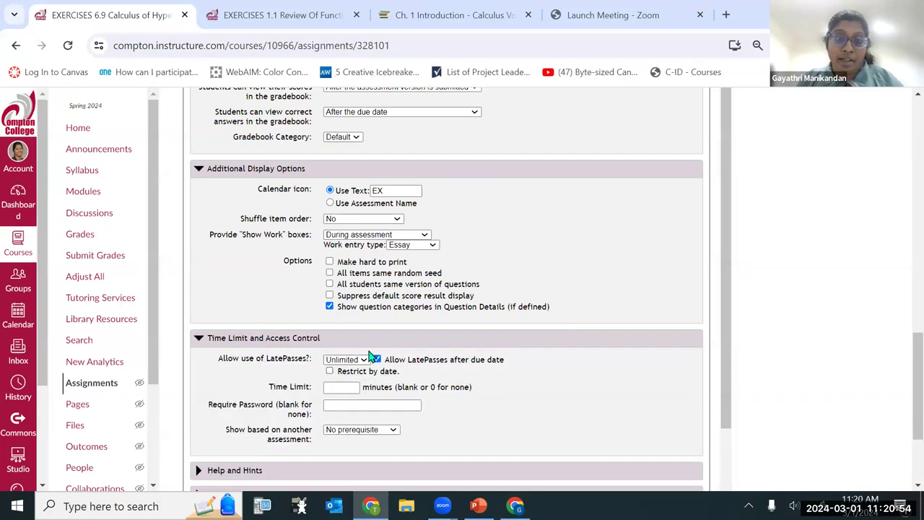
left_click(330, 387)
type("120")
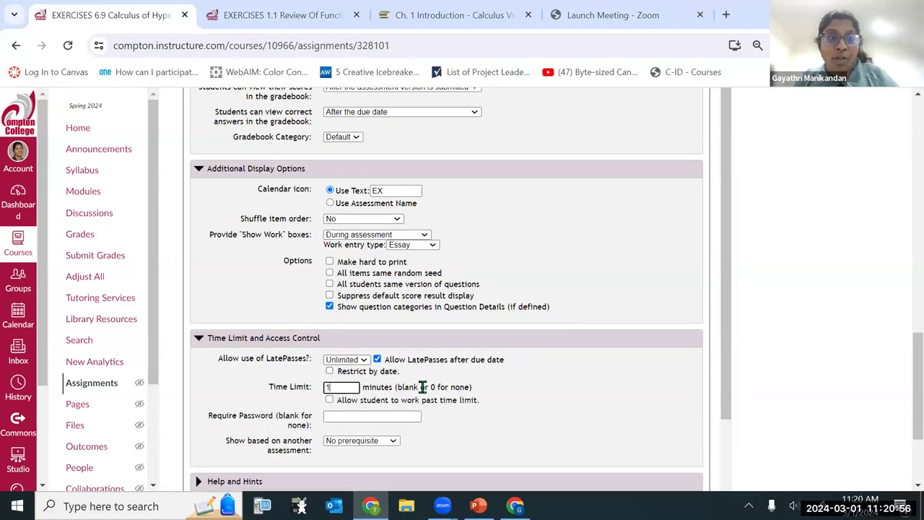
left_click(329, 401)
triple_click(556, 400)
key("BackSpace")
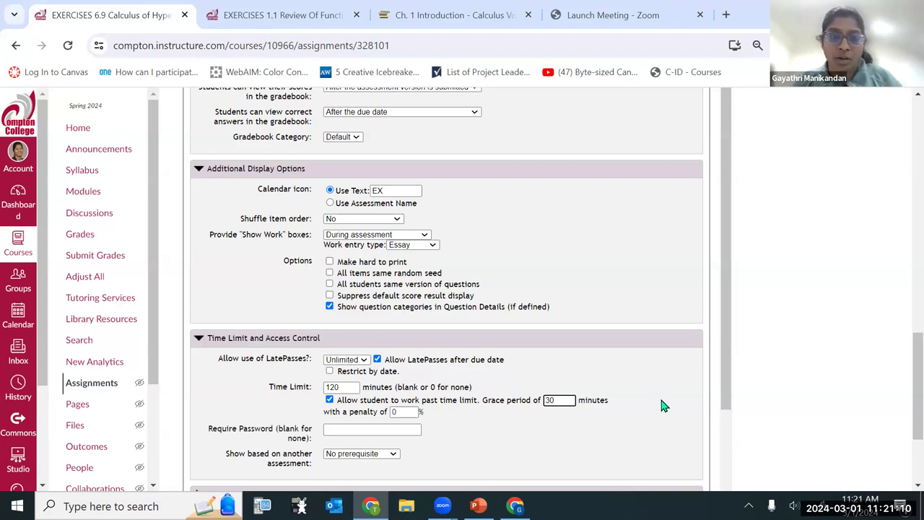
scroll(610, 344, "down", 2)
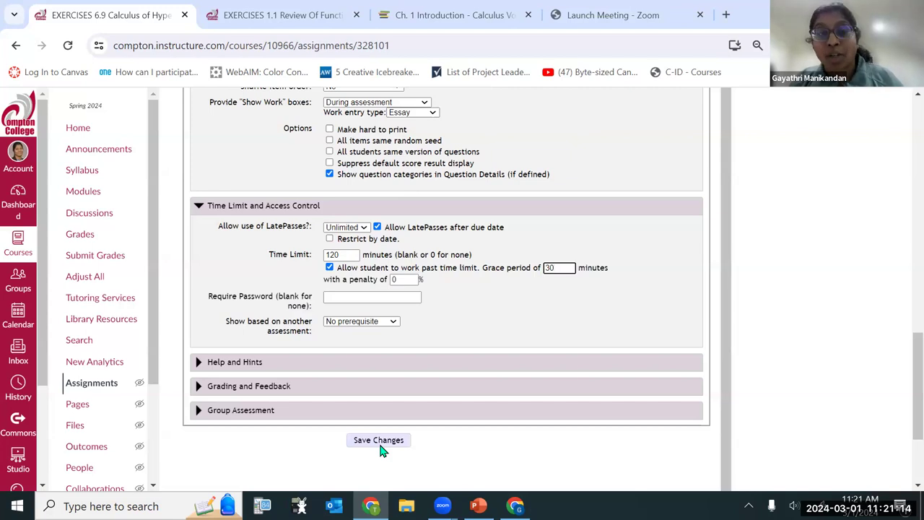
Turn off hints, video/text help and written example buttons, then save the settings.
left_click(267, 366)
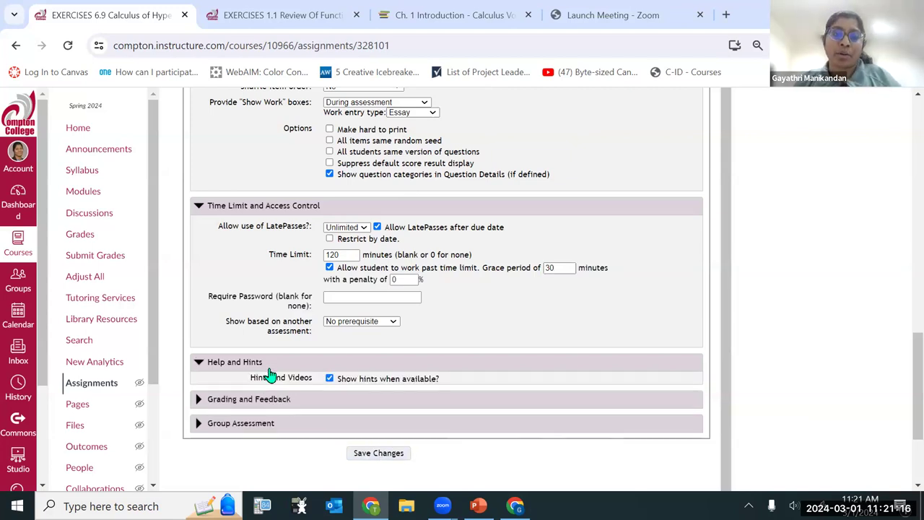
scroll(353, 383, "down", 2)
left_click(329, 267)
left_click(329, 277)
left_click(329, 289)
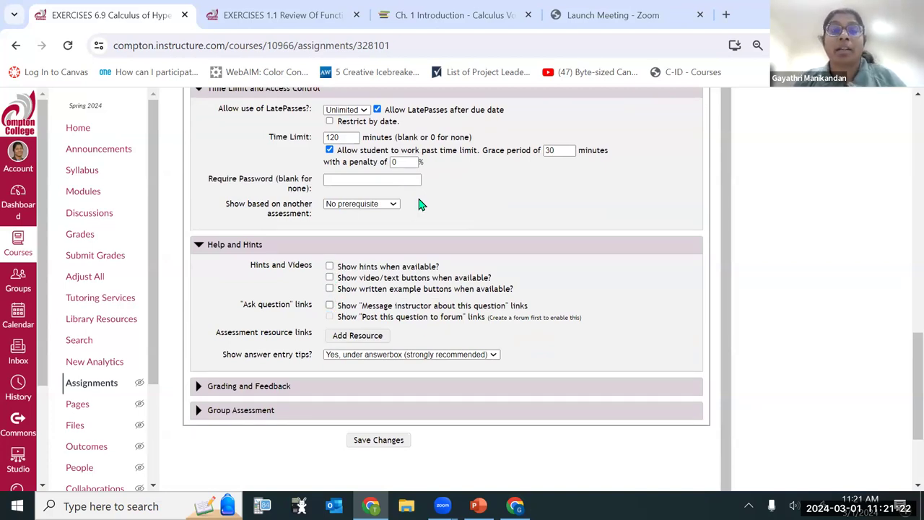
scroll(418, 306, "down", 2)
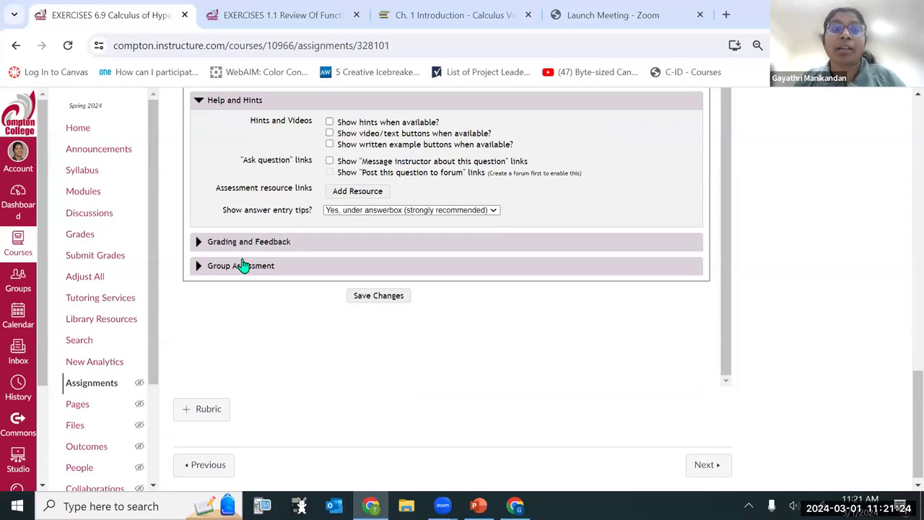
left_click(379, 295)
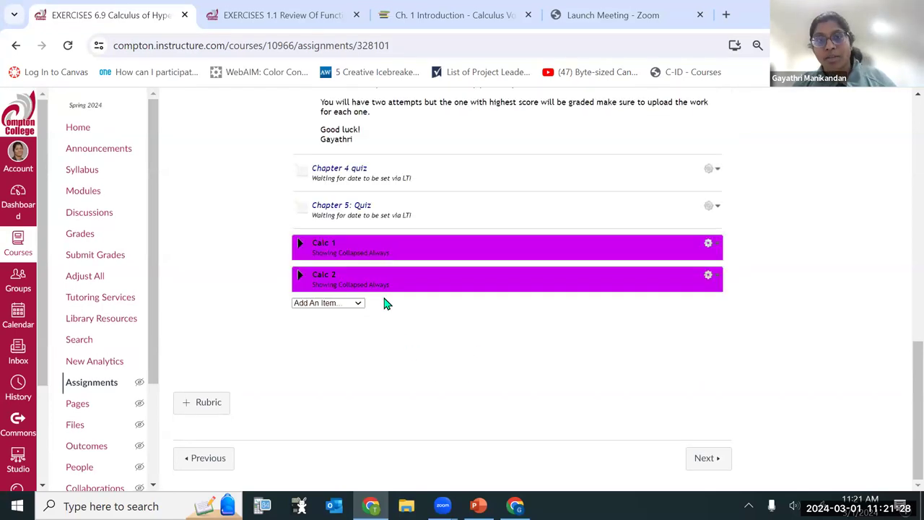
Change the assignment's points from 200 to 50, assign it to the Exam group, and save.
scroll(905, 303, "up", 5)
scroll(312, 271, "up", 5)
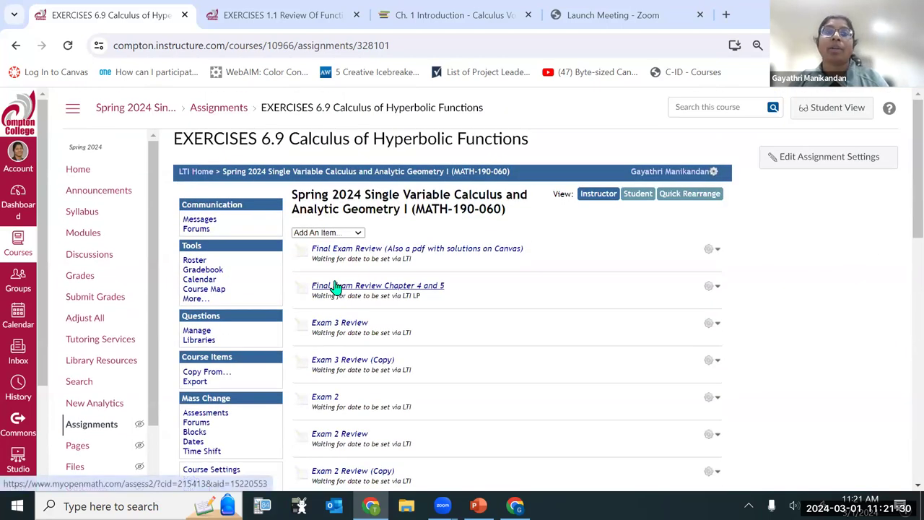
left_click(834, 157)
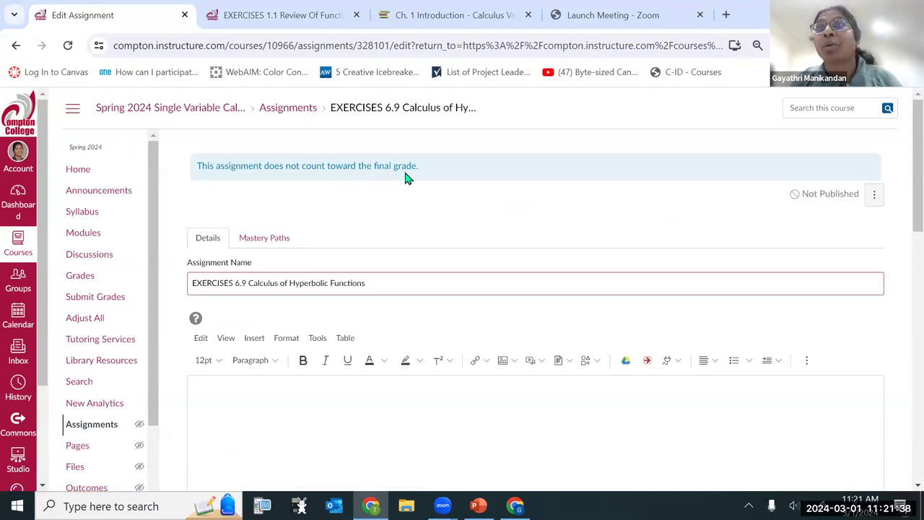
scroll(406, 210, "down", 3)
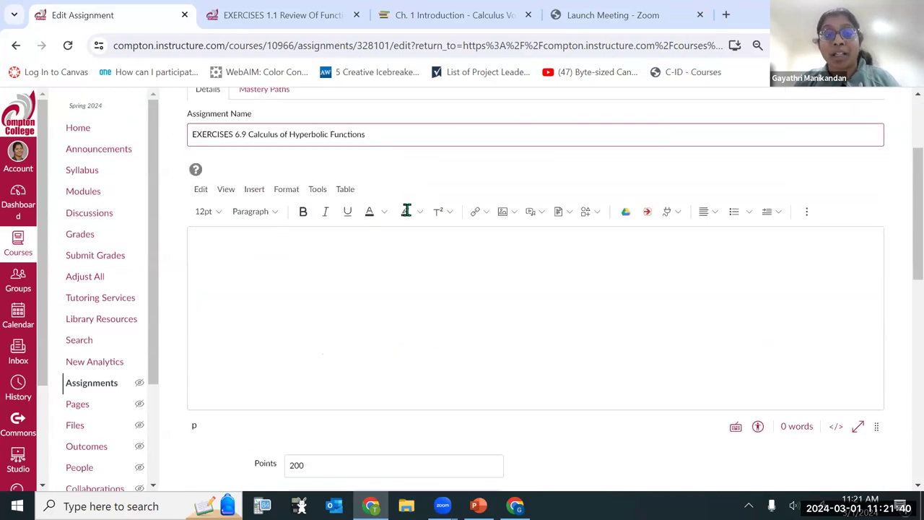
double_click(363, 248)
type("50")
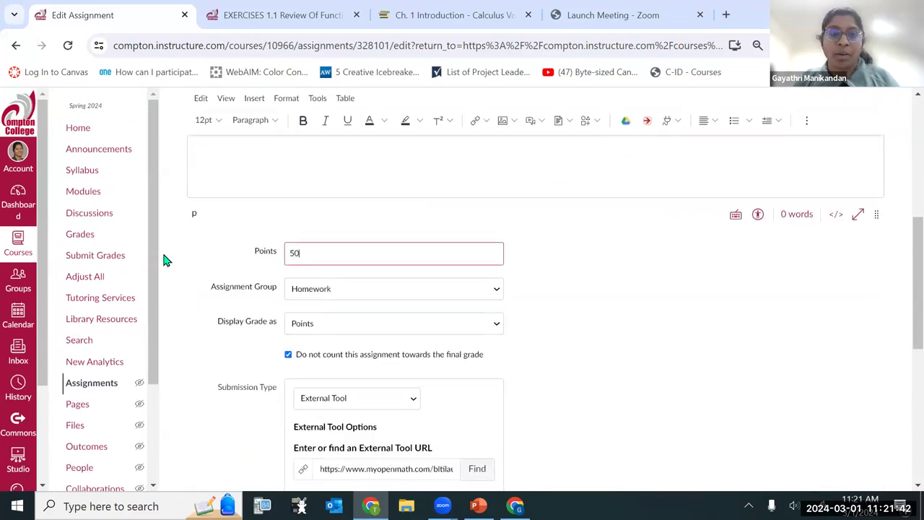
left_click(376, 295)
left_click(345, 336)
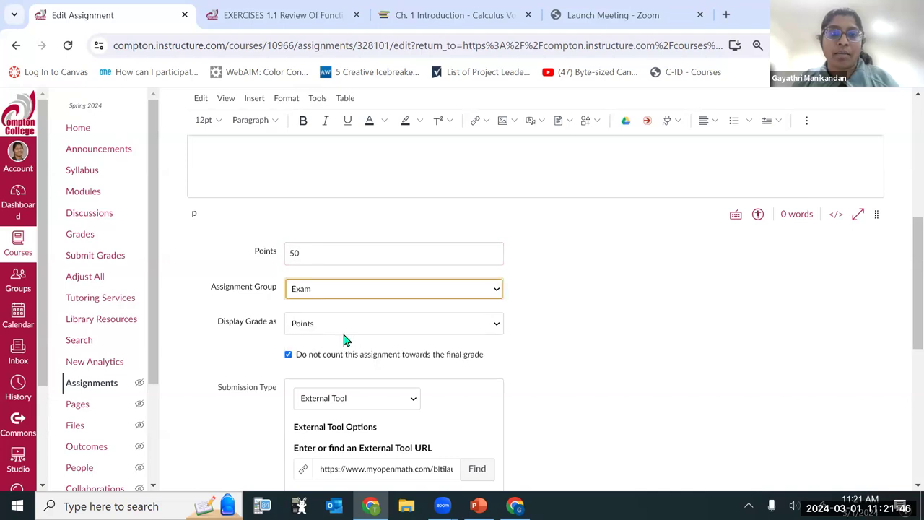
scroll(780, 363, "up", 5)
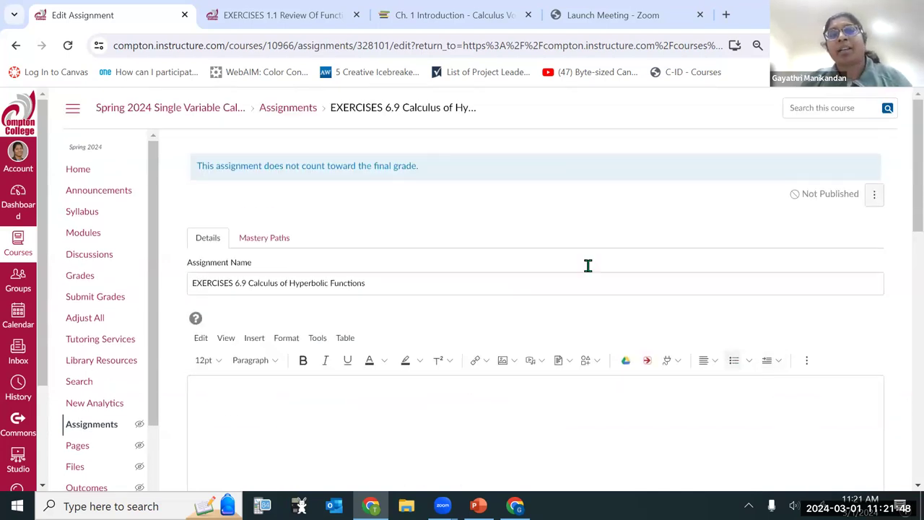
left_click_drag(215, 183, 468, 183)
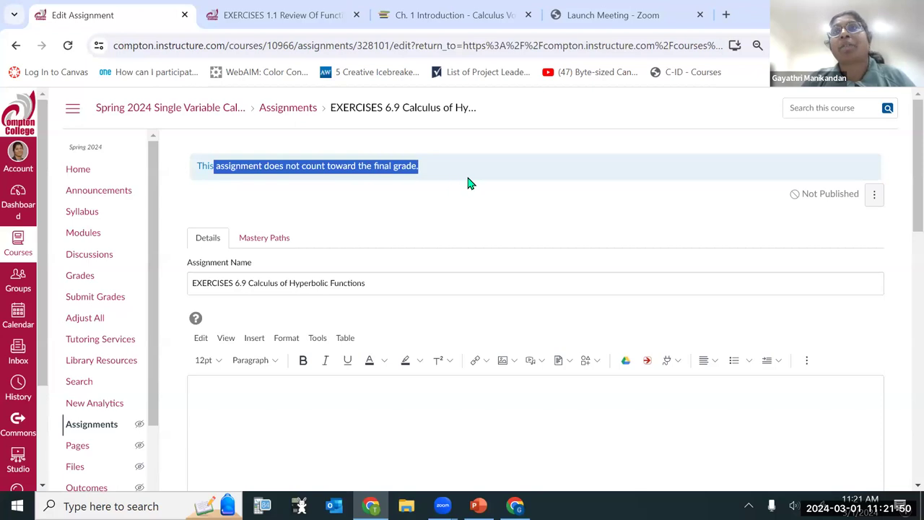
scroll(498, 193, "down", 5)
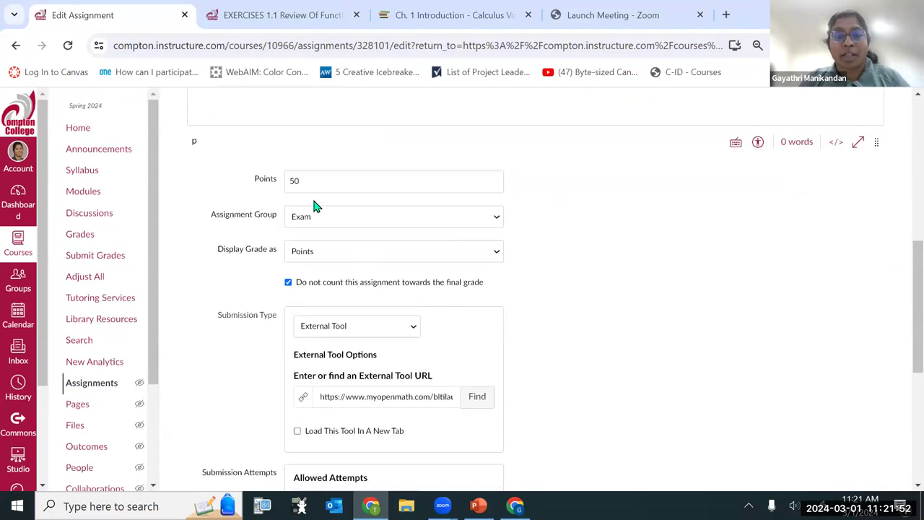
scroll(369, 211, "down", 5)
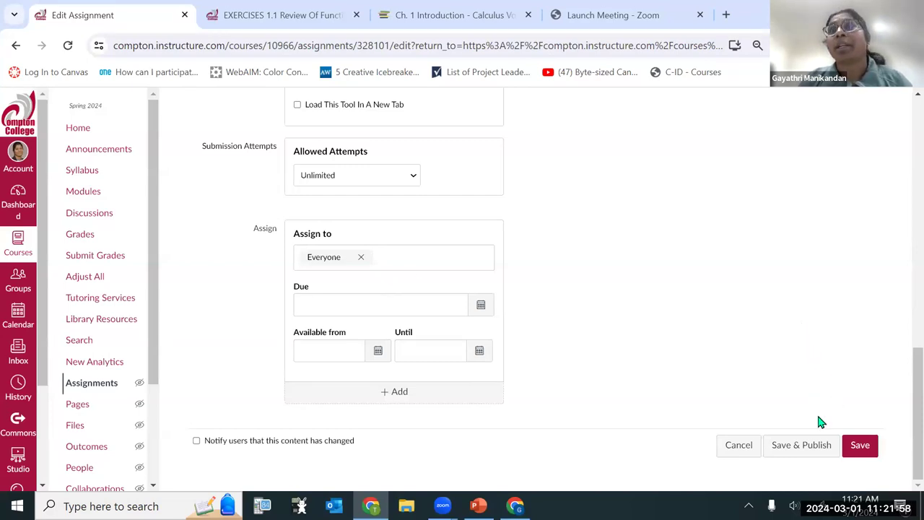
left_click(851, 447)
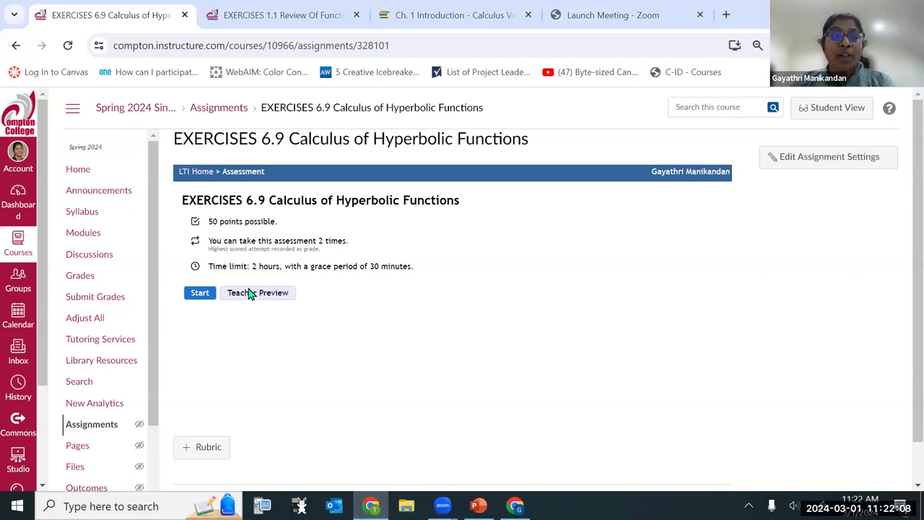
From LTI Home, reopen Settings and review the Provide Show Work boxes timing options.
left_click(199, 174)
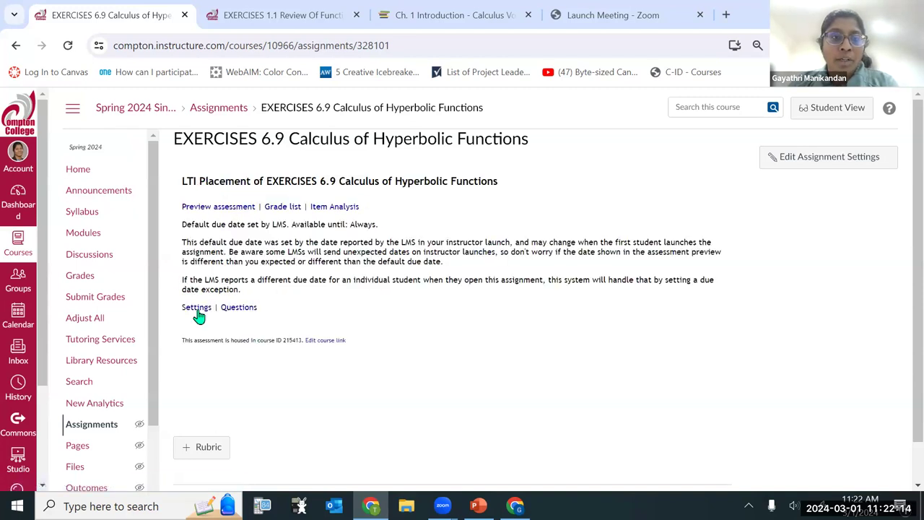
left_click(198, 314)
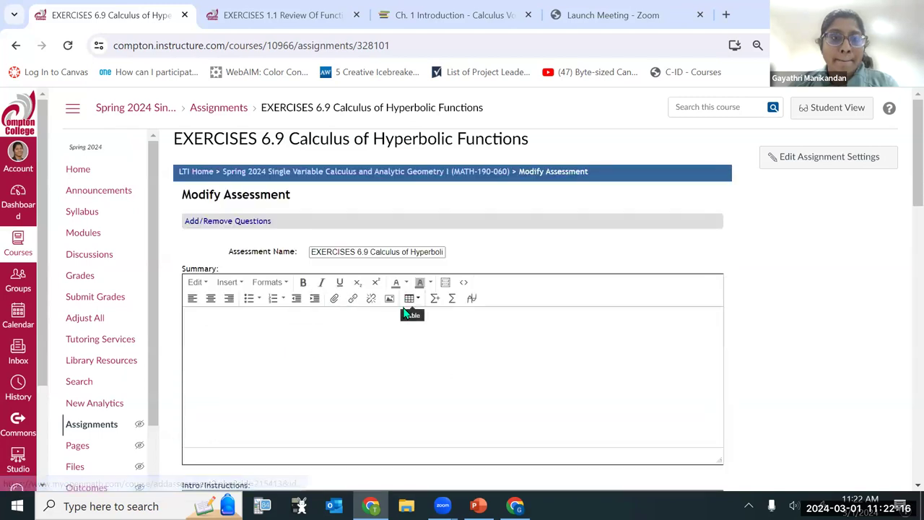
scroll(406, 310, "down", 4)
scroll(406, 313, "down", 9)
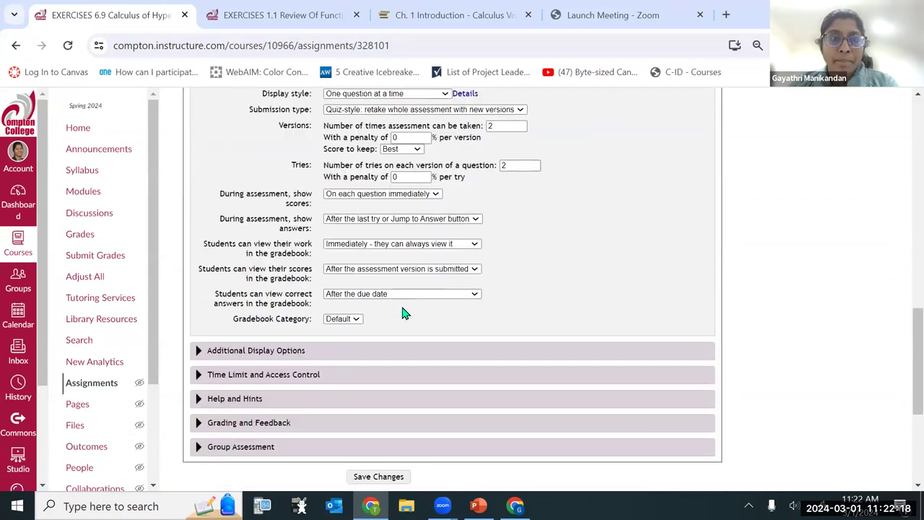
scroll(366, 255, "up", 4)
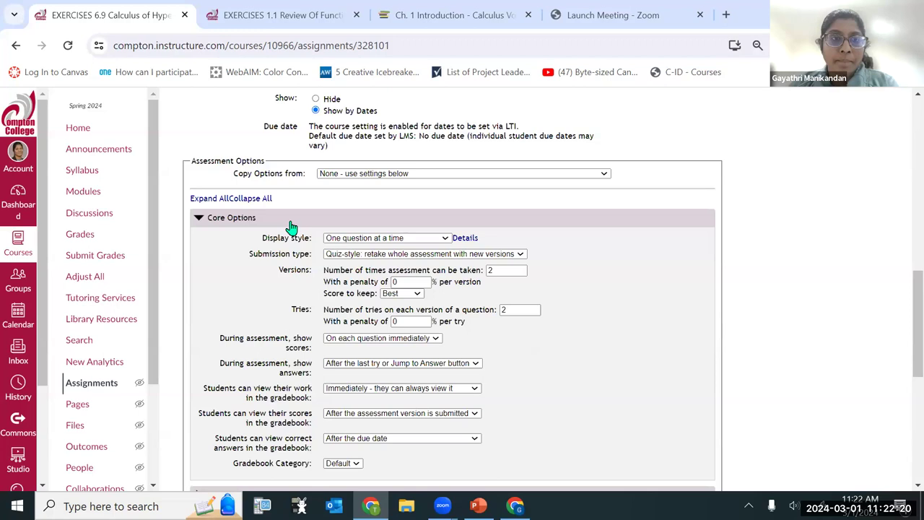
scroll(291, 233, "down", 3)
scroll(278, 223, "down", 2)
left_click(267, 209)
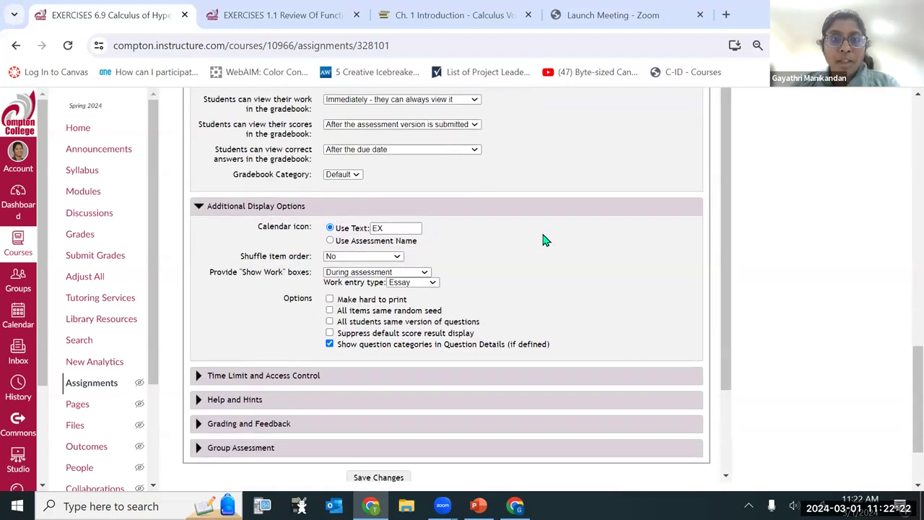
scroll(527, 234, "down", 2)
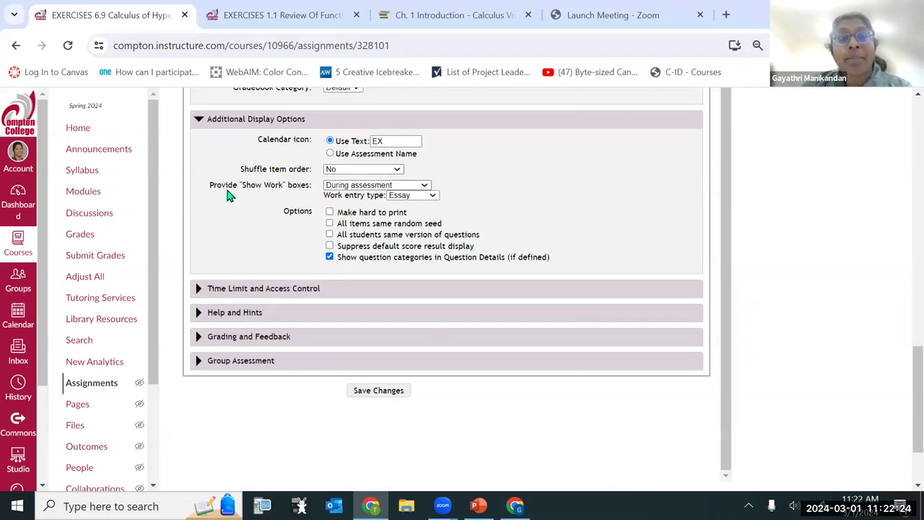
left_click(368, 186)
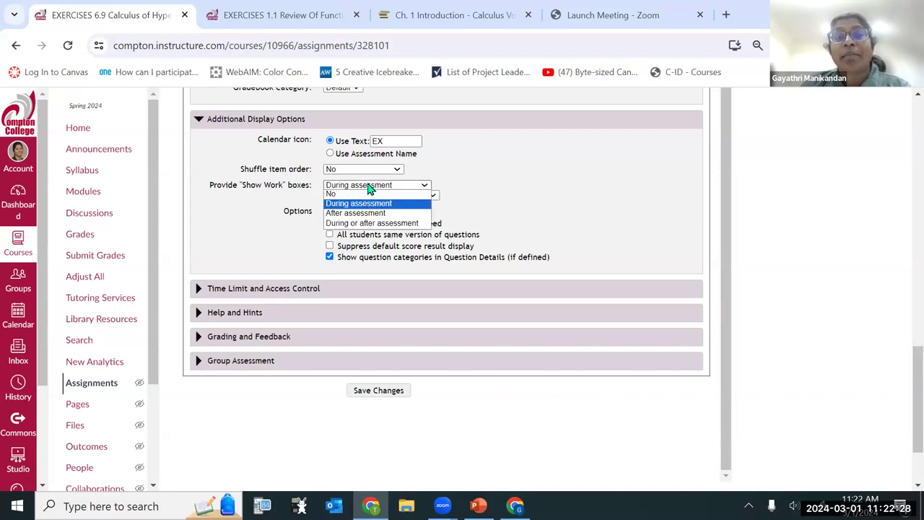
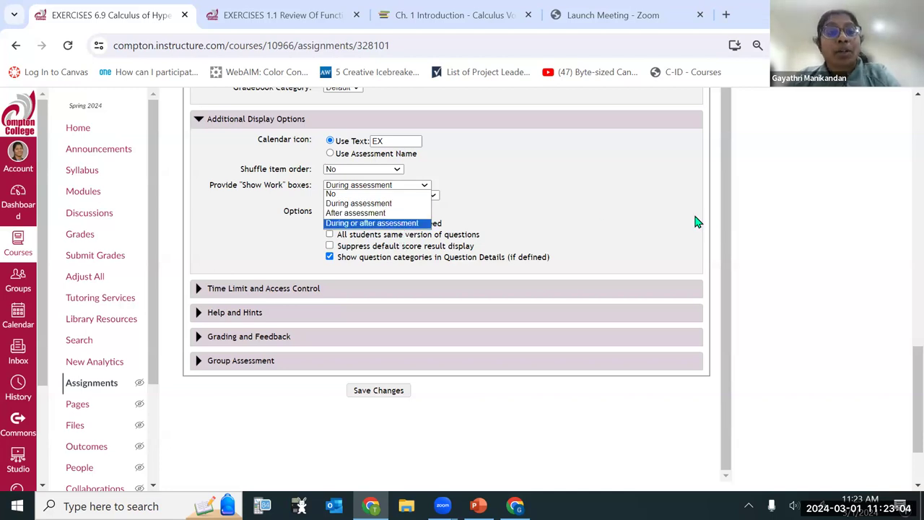
Set 'Provide Show Work boxes' to During assessment, keeping Essay as the work entry type.
key("Escape")
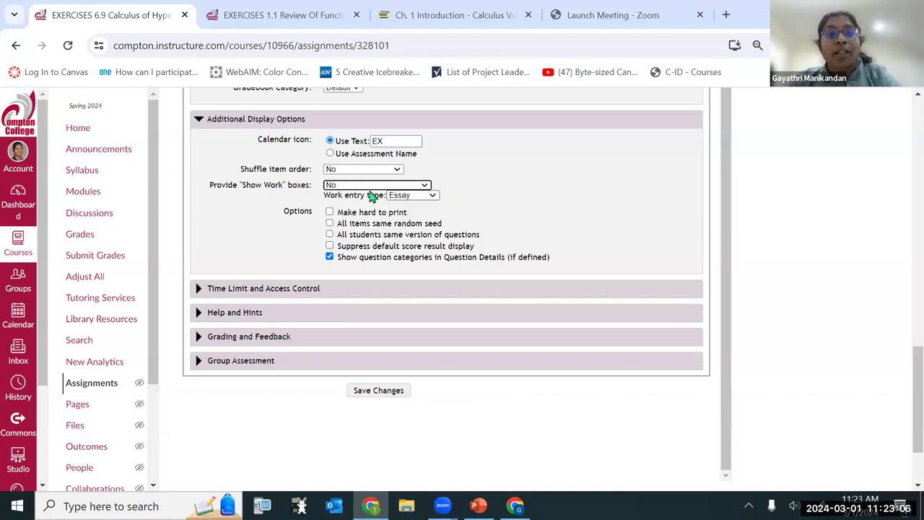
left_click(373, 186)
left_click(365, 204)
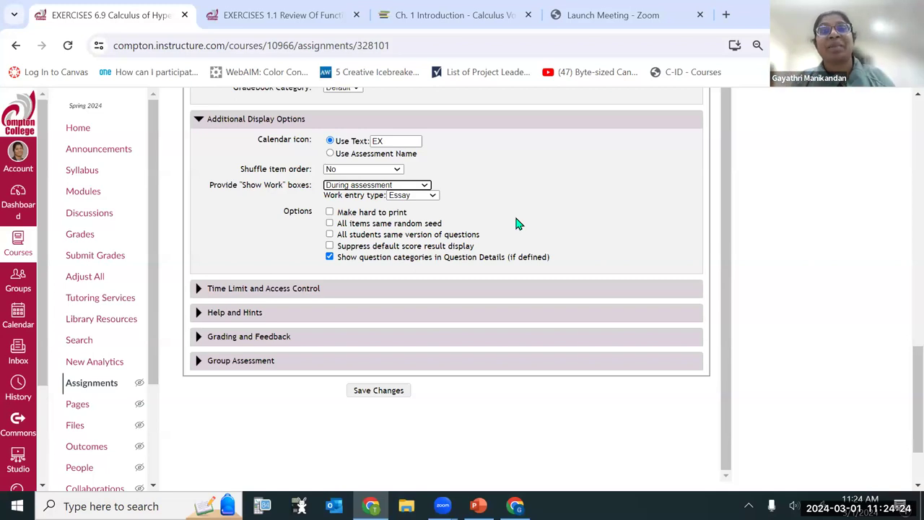
In a new tab, go to Academics > Class Schedule and open Spring 2024's Search Classes Online.
left_click(726, 15)
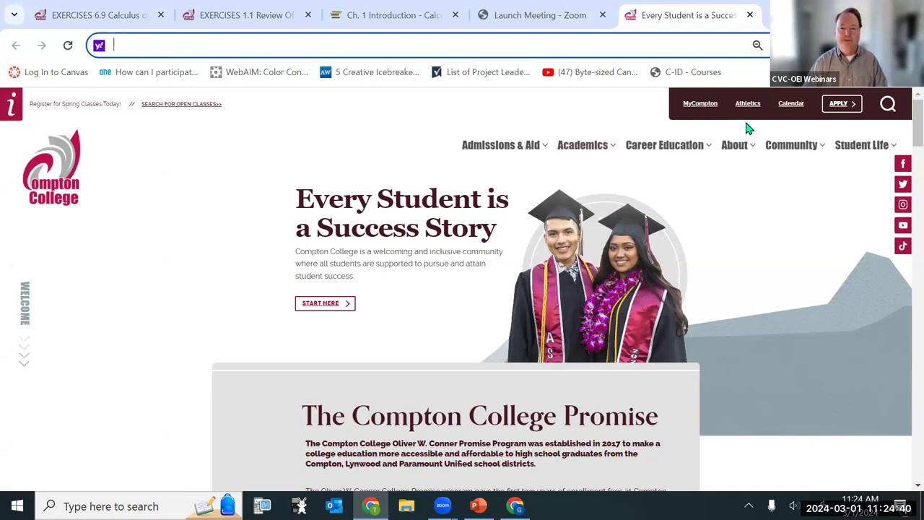
left_click(605, 148)
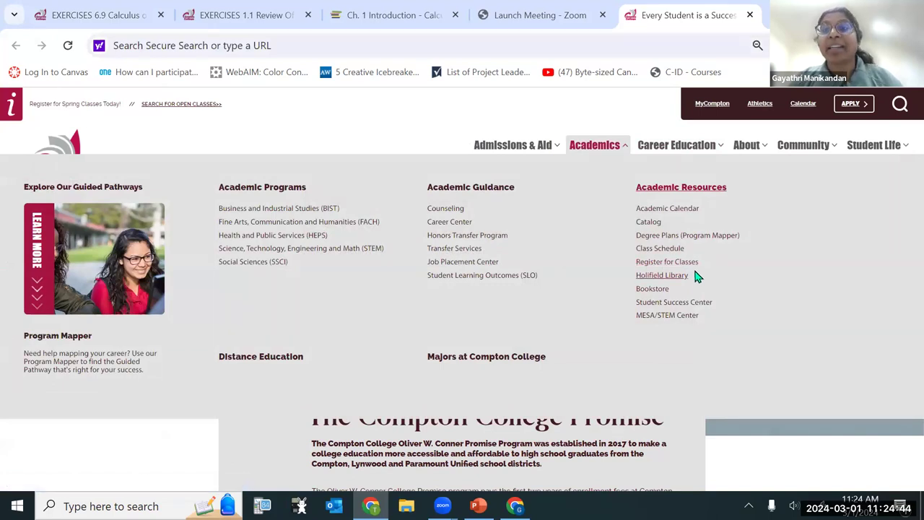
left_click(668, 250)
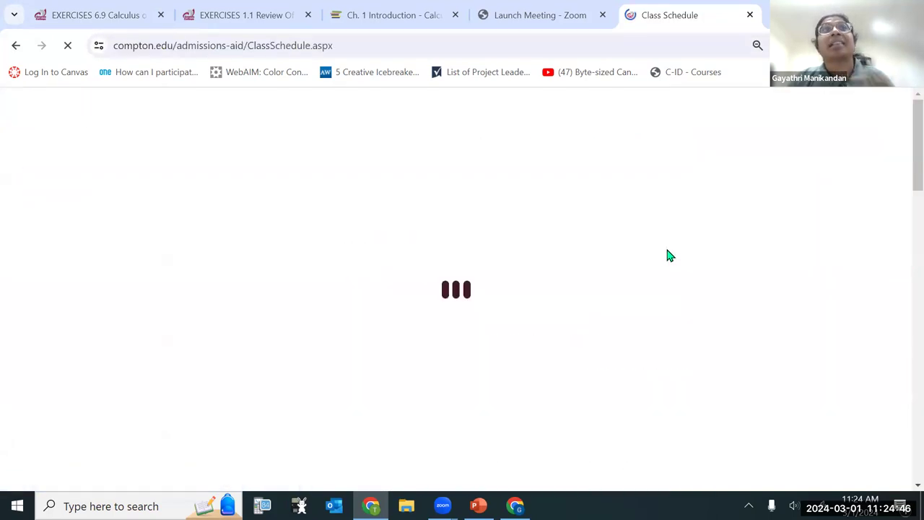
scroll(654, 302, "down", 3)
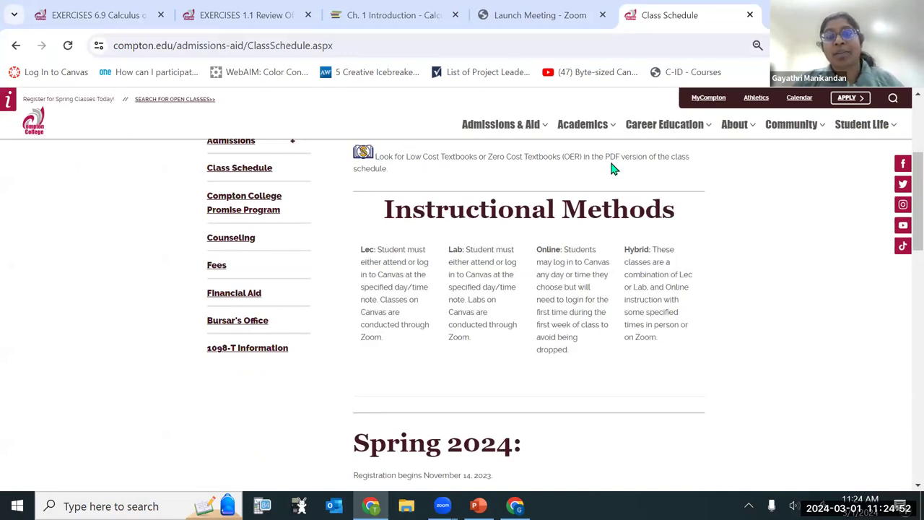
scroll(610, 168, "down", 4)
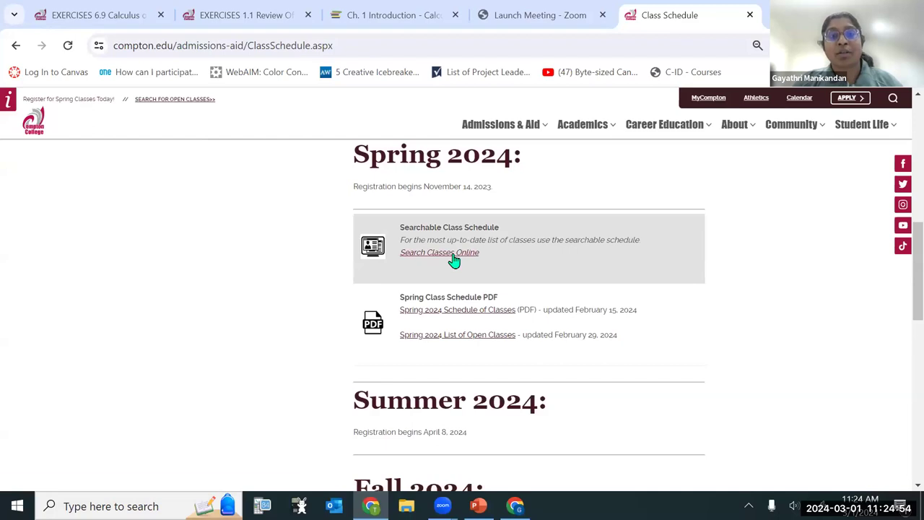
left_click(453, 260)
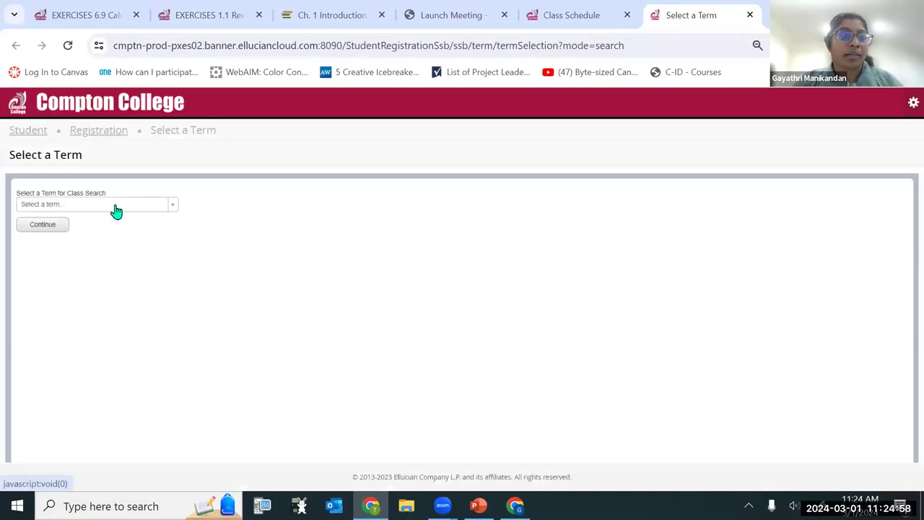
Choose Spring 2024 as the search term and continue to the class search form.
left_click(117, 207)
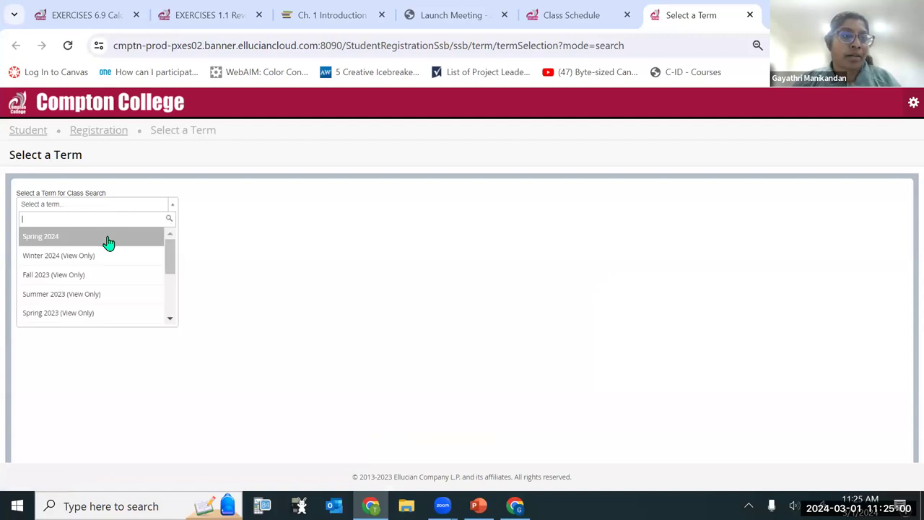
left_click(86, 239)
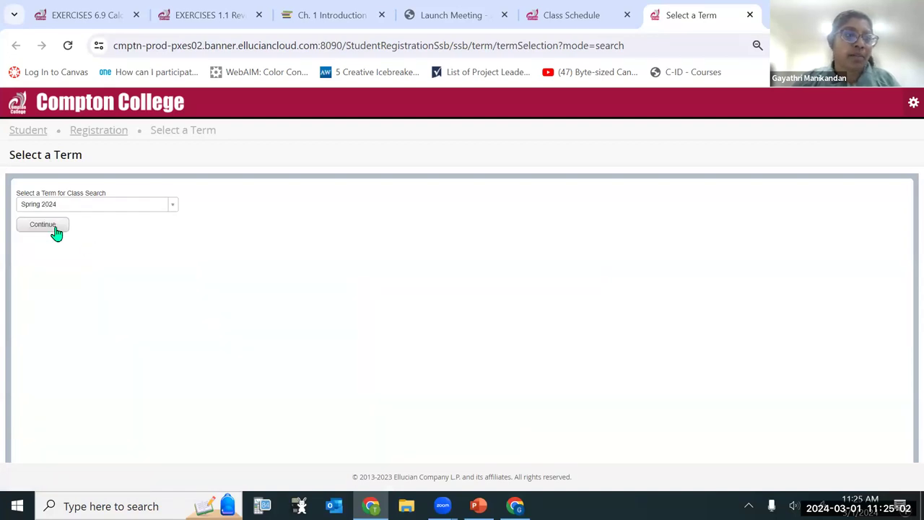
left_click(45, 226)
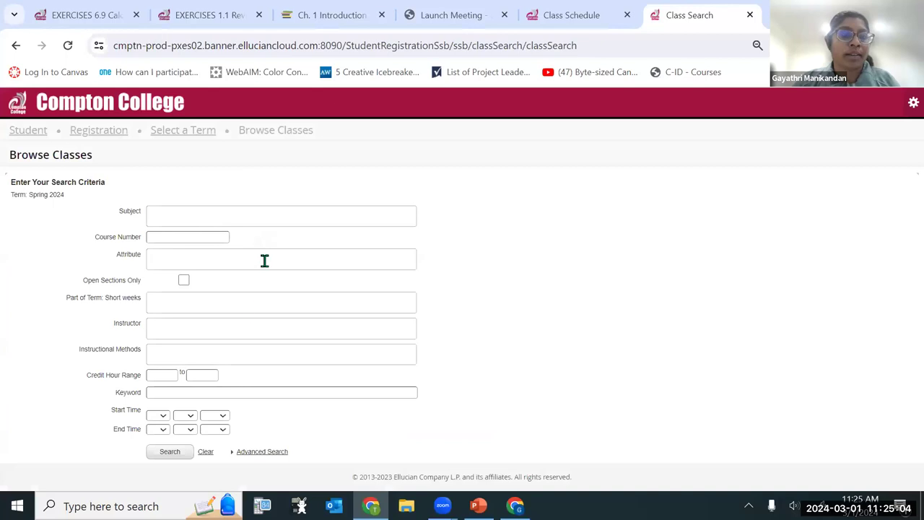
Enter the instructor's name in the Instructor field and select them from the matches.
left_click(211, 331)
type("gan")
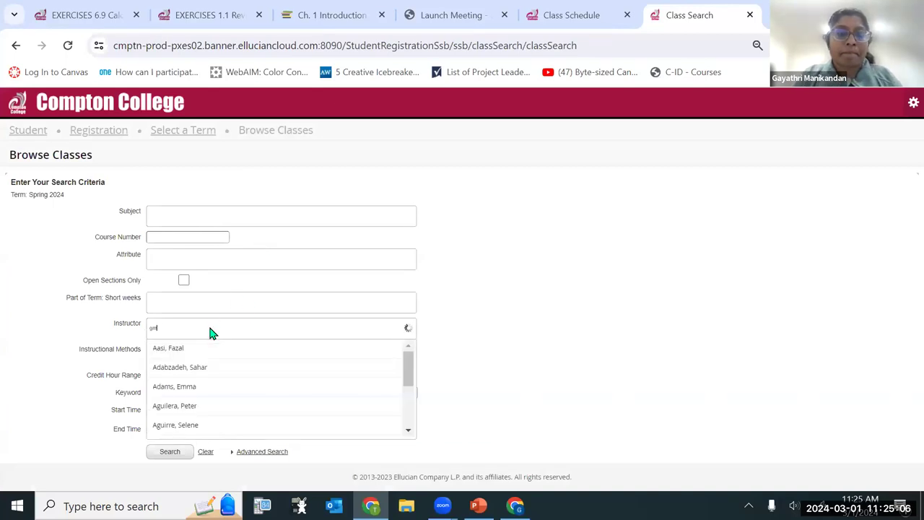
key("BackSpace")
key("BackSpace")
key("BackSpace")
type("iyath")
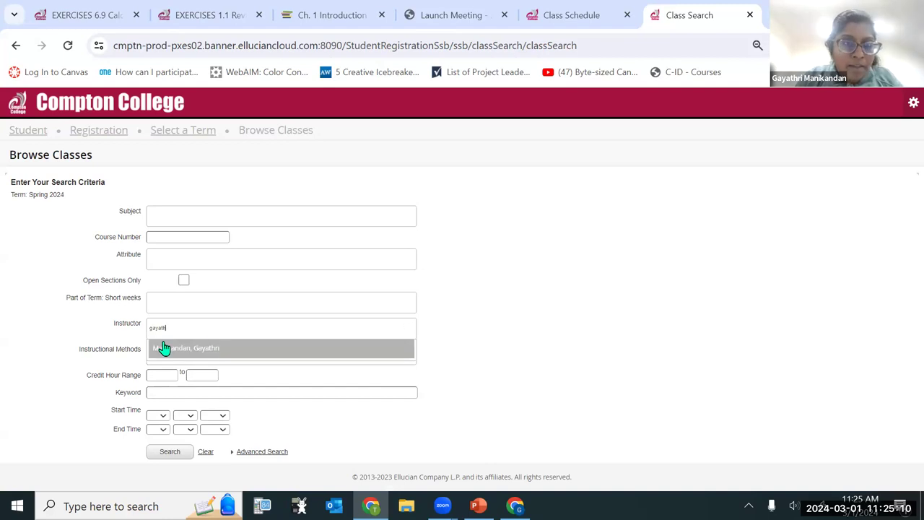
left_click(166, 347)
Search and review the instructor's four Spring 2024 classes, then close the Class Search and Class Schedule tabs.
left_click(170, 451)
scroll(780, 359, "down", 2)
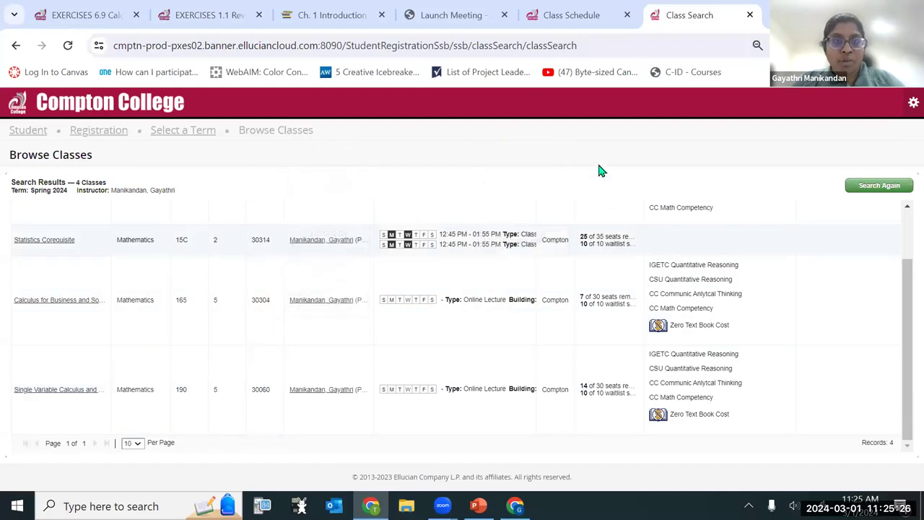
left_click(750, 15)
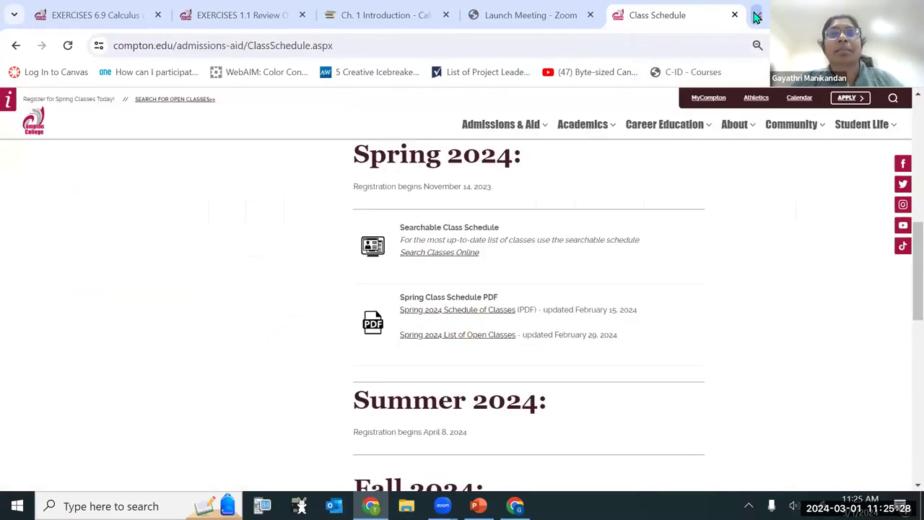
left_click(752, 15)
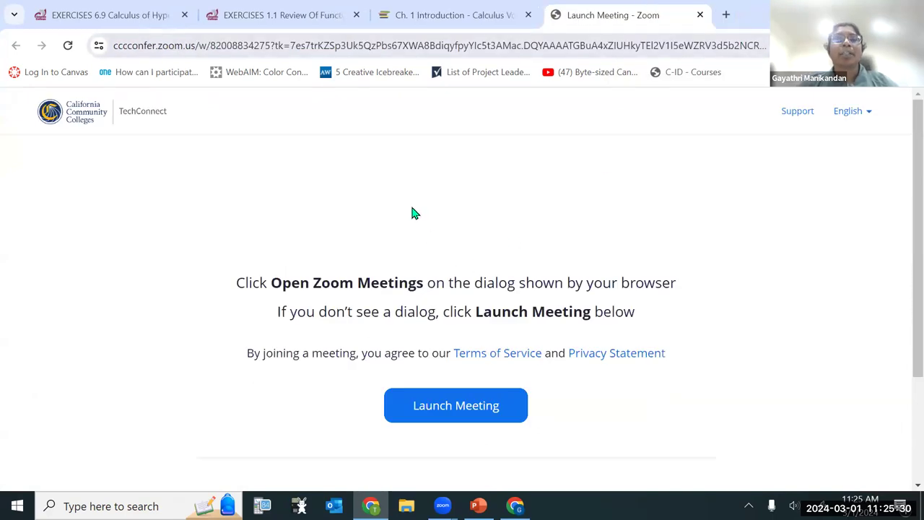